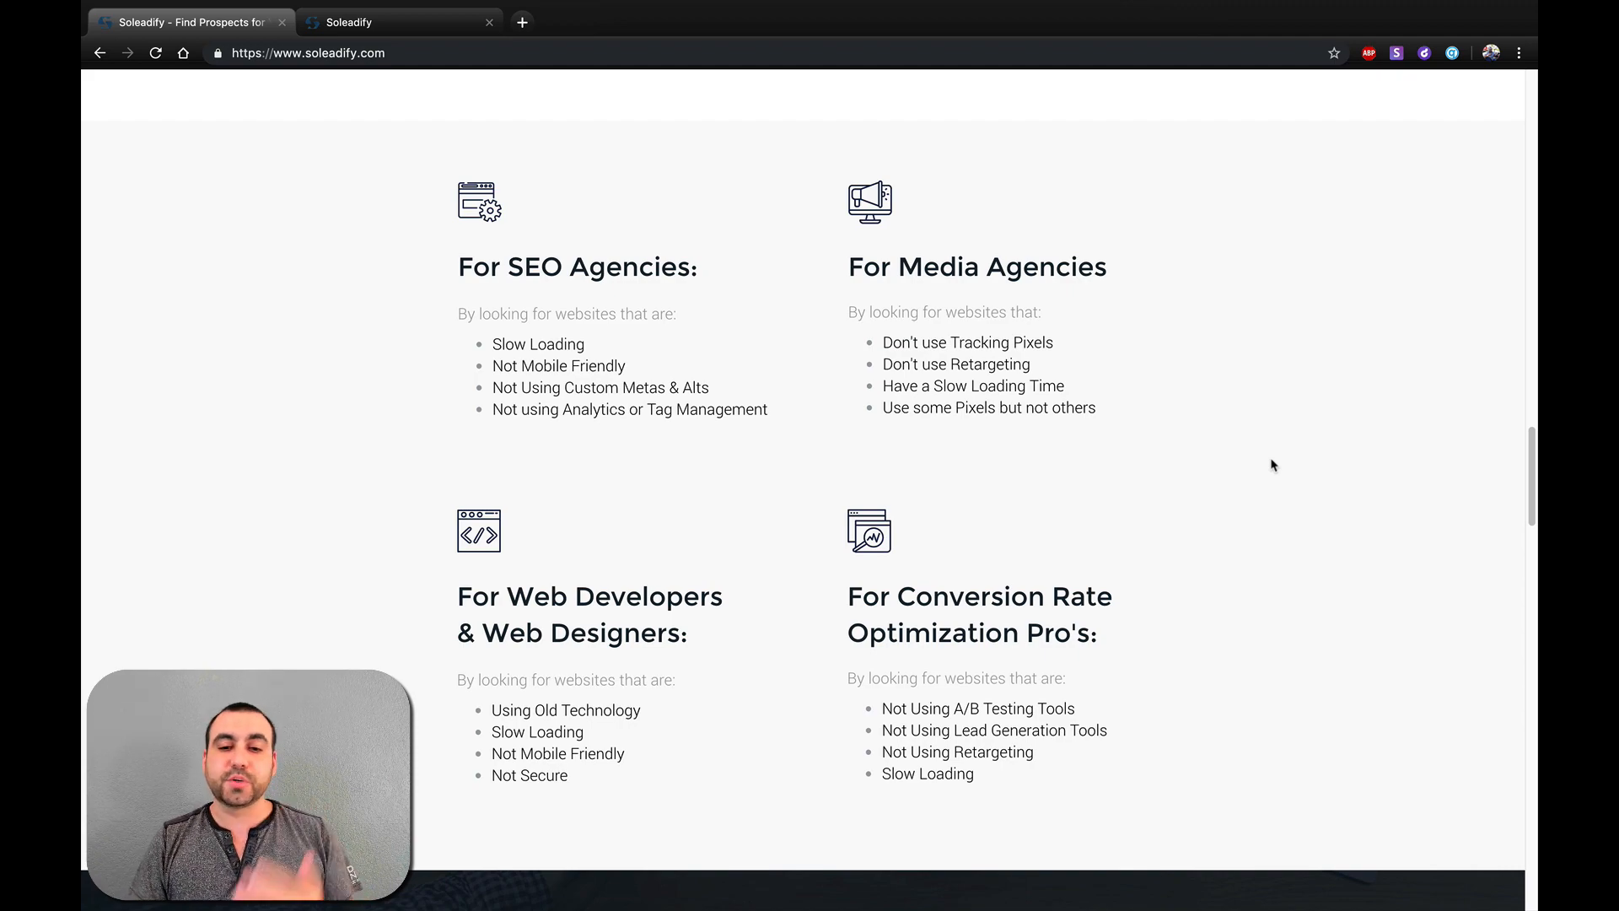
Switch to the Soleadify lead finder and add the whole state of New York as the location
scroll(1273, 464, "up", 20)
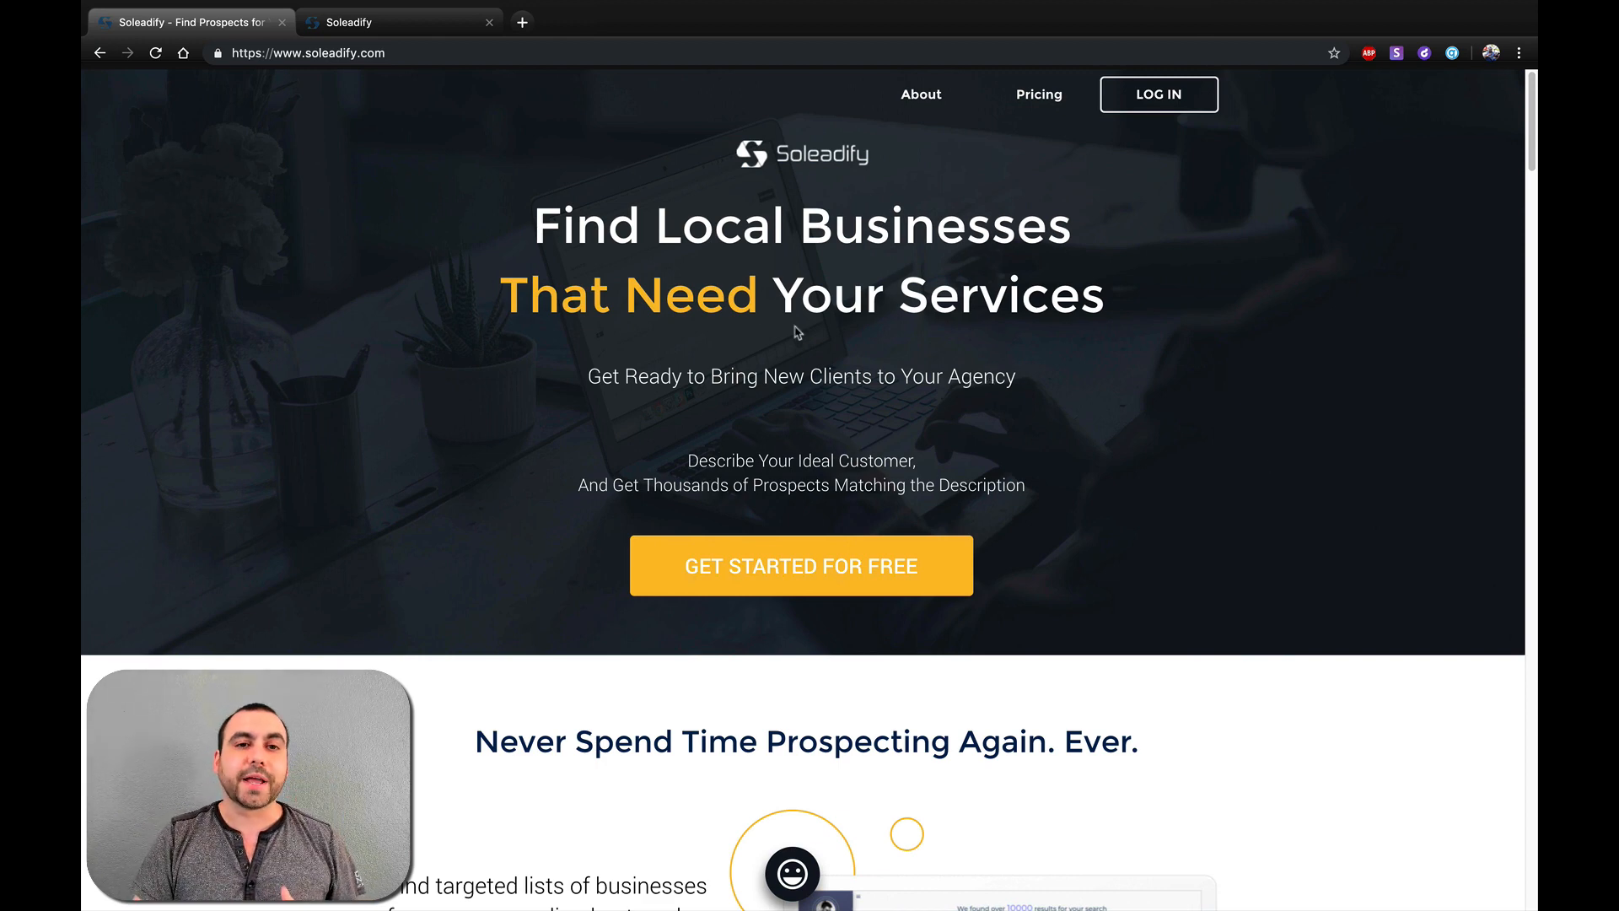
left_click(426, 25)
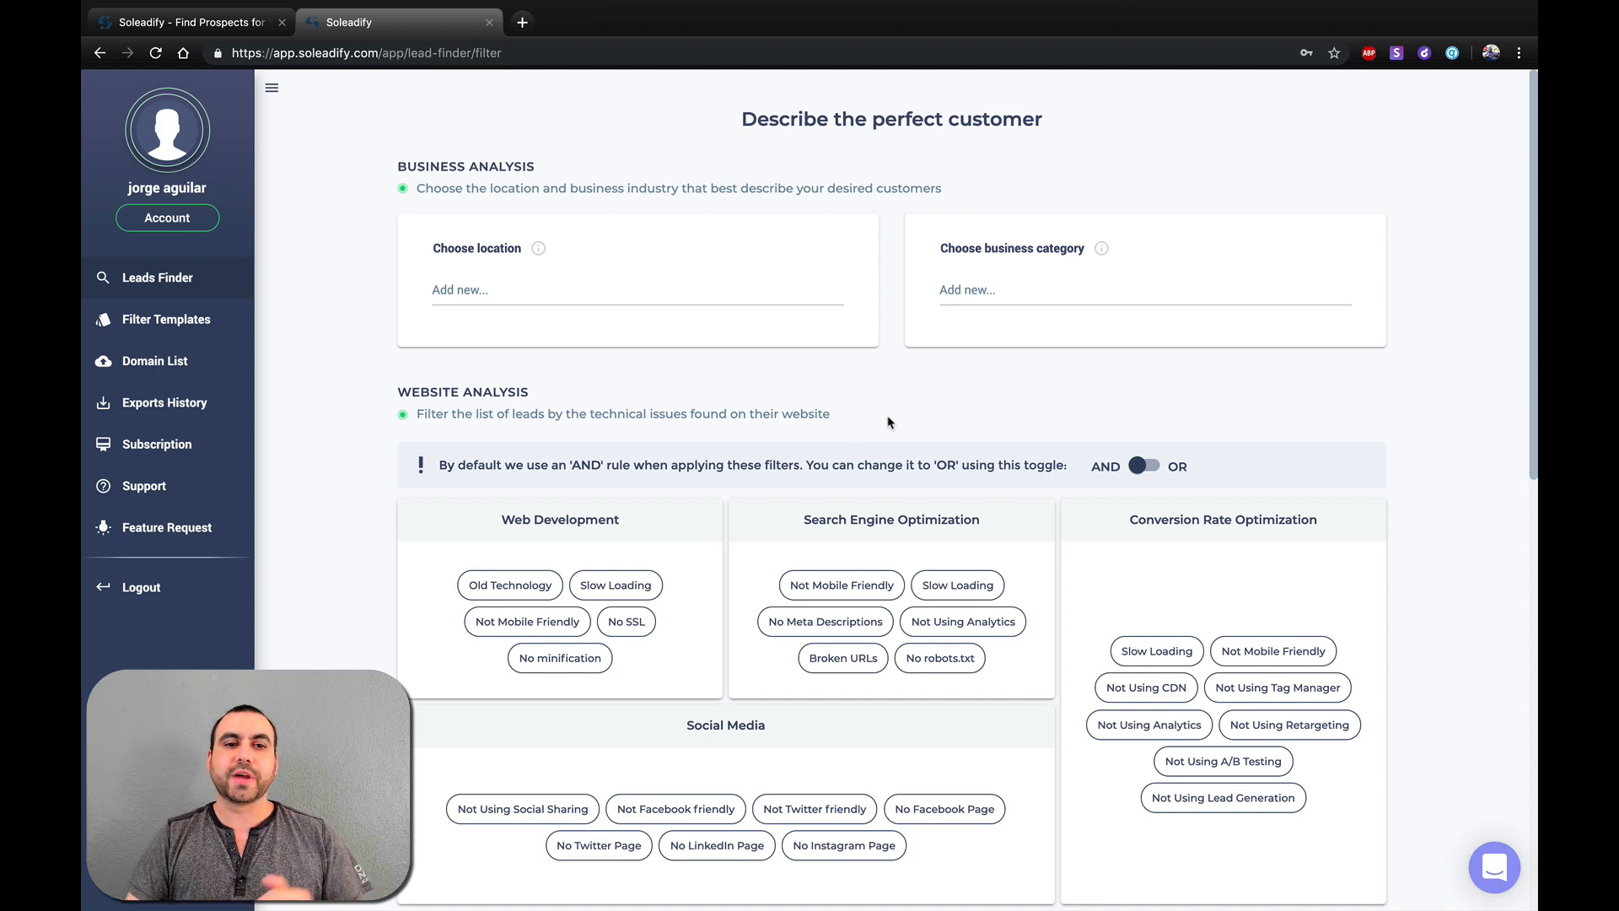
left_click(522, 282)
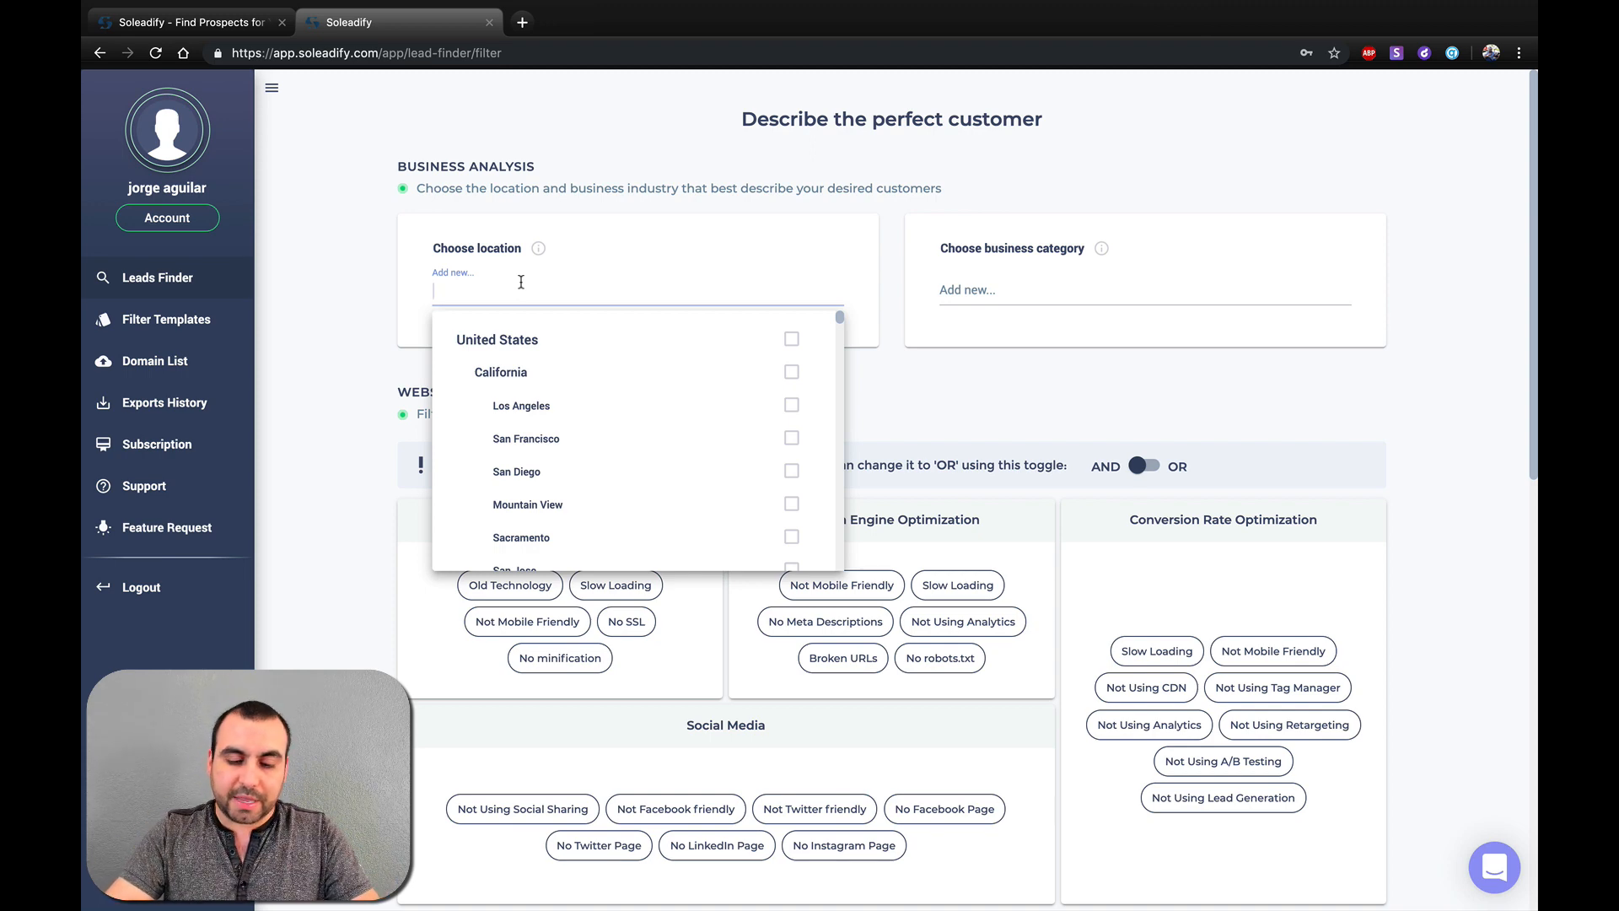
type("new yo")
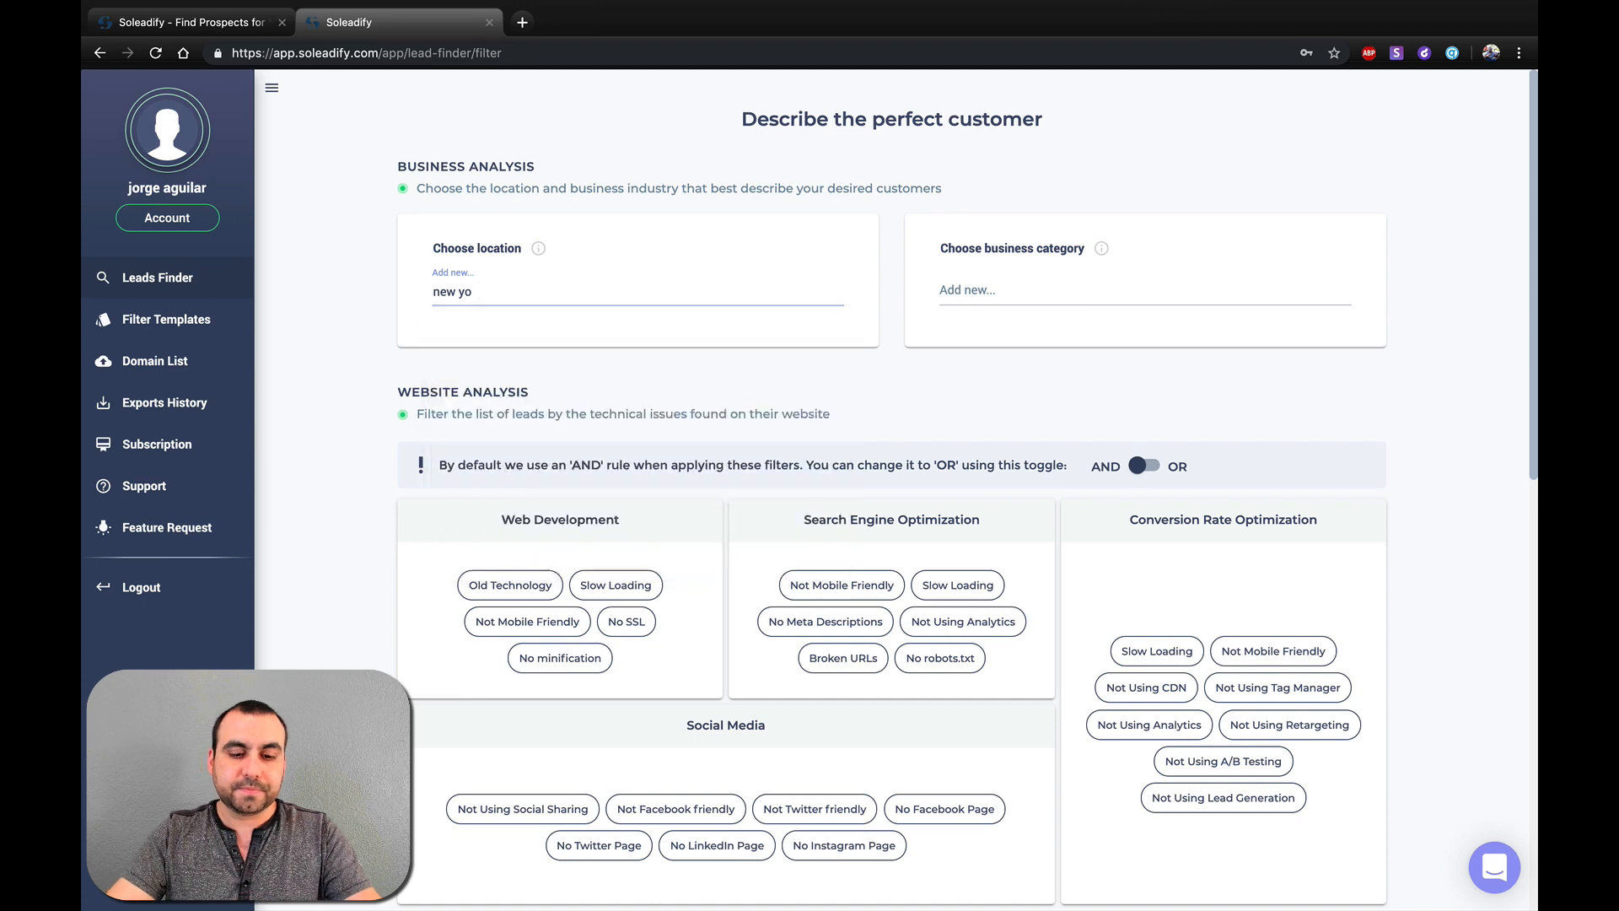
type("r")
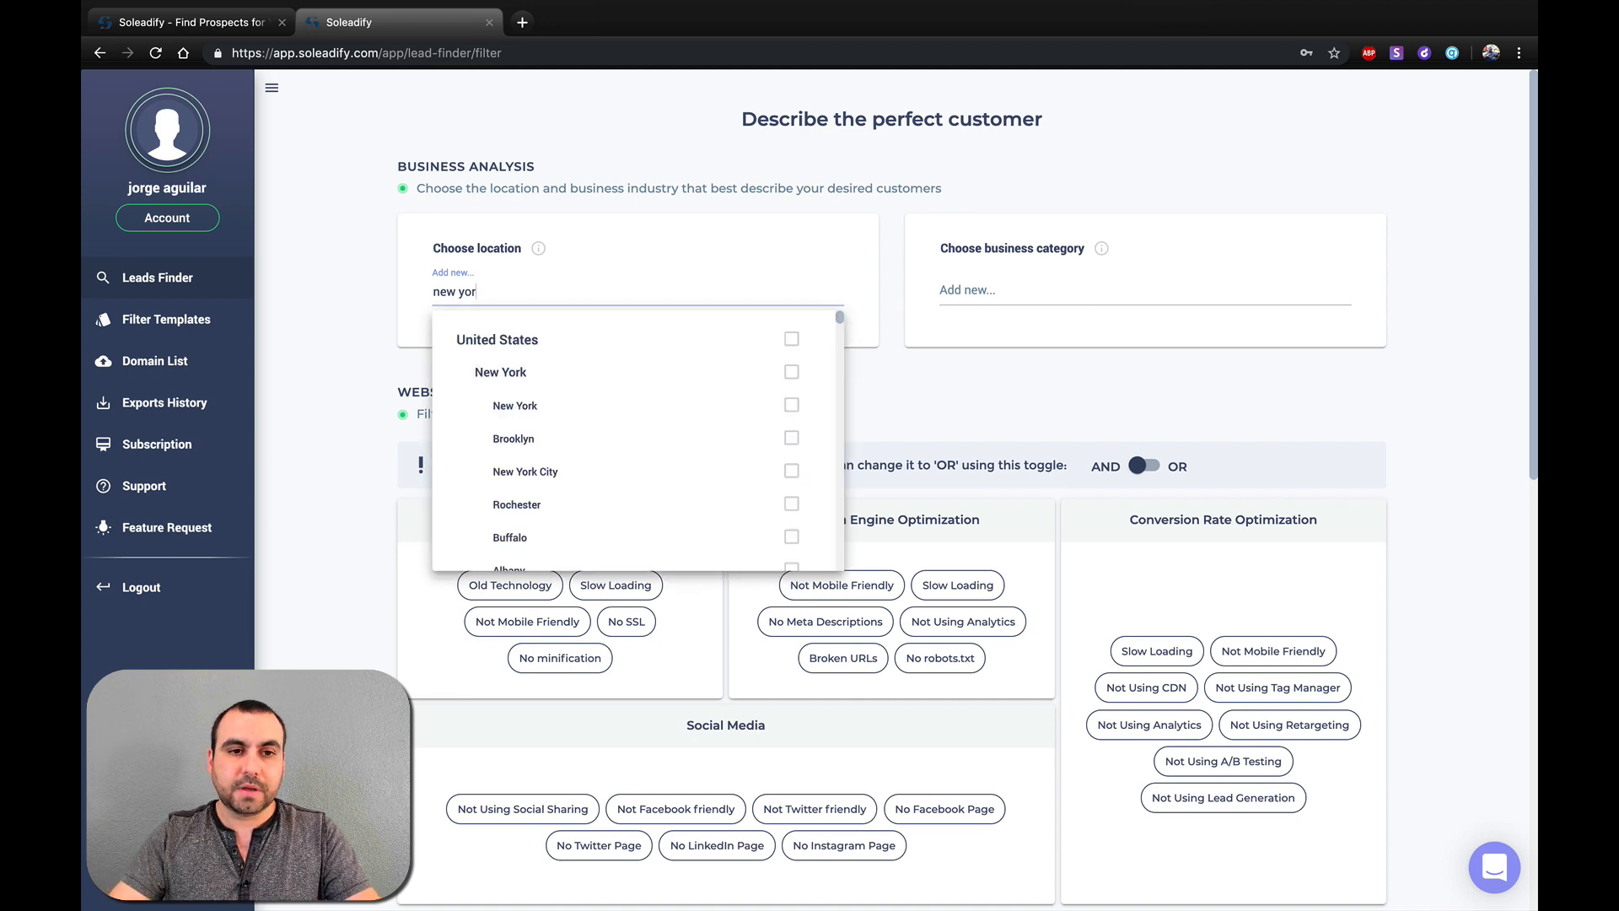
left_click(792, 374)
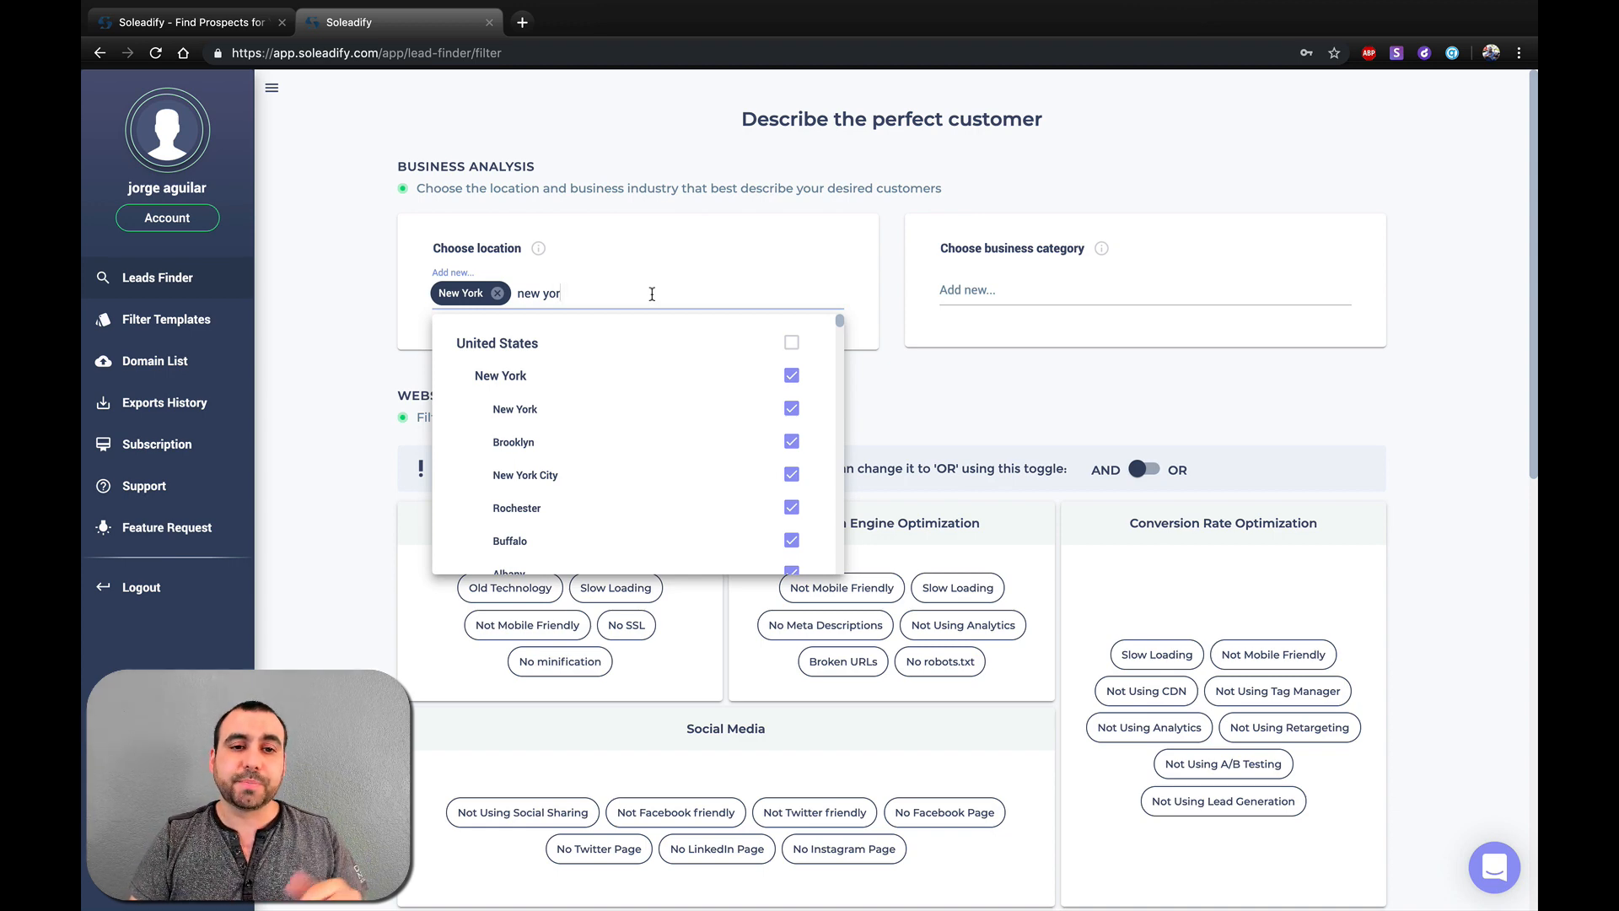
Search the location list for Bangkok, Thailand, in place of the New York search text
key("BackSpace")
key("BackSpace")
key("BackSpace")
key("BackSpace")
key("BackSpace")
key("BackSpace")
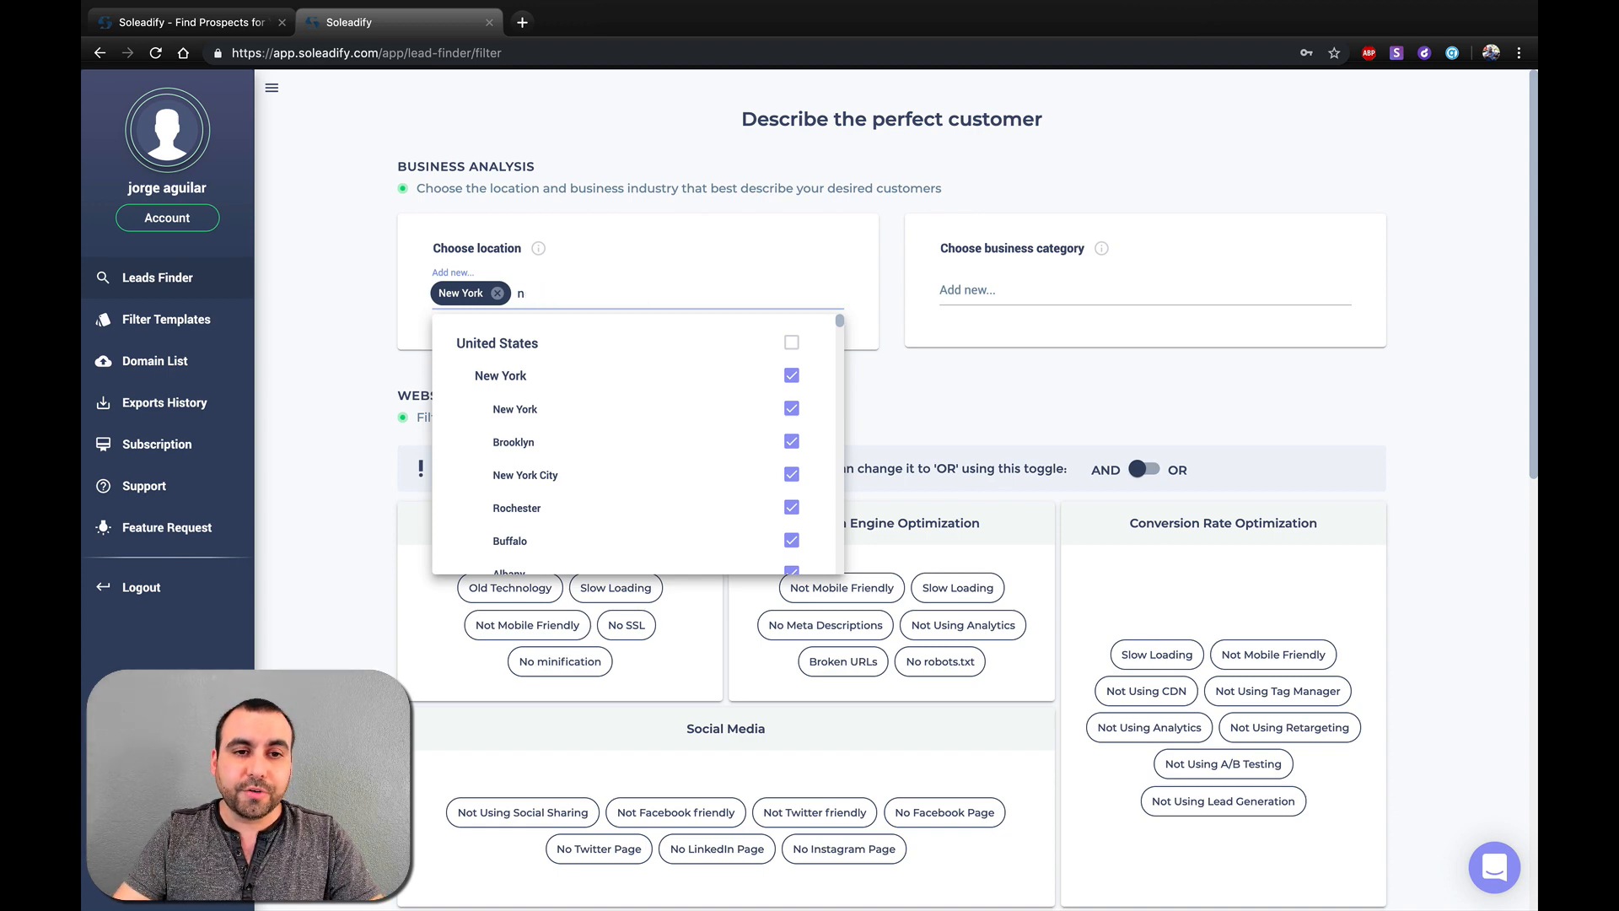
type("bbang")
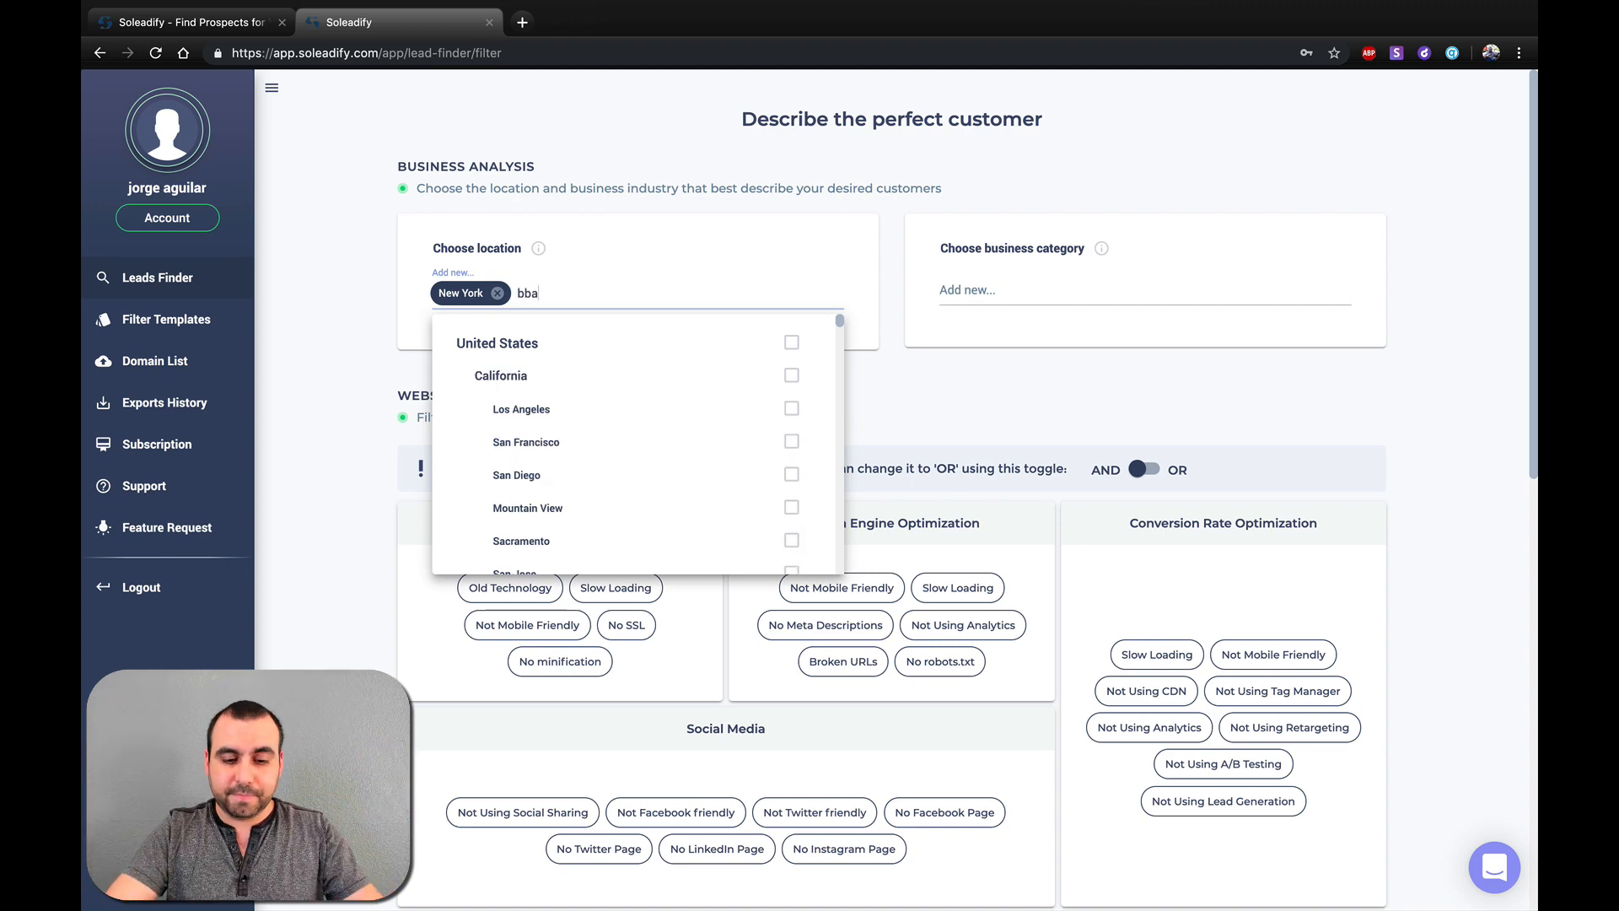
key("BackSpace")
key("BackSpace")
key("BackSpace")
key("BackSpace")
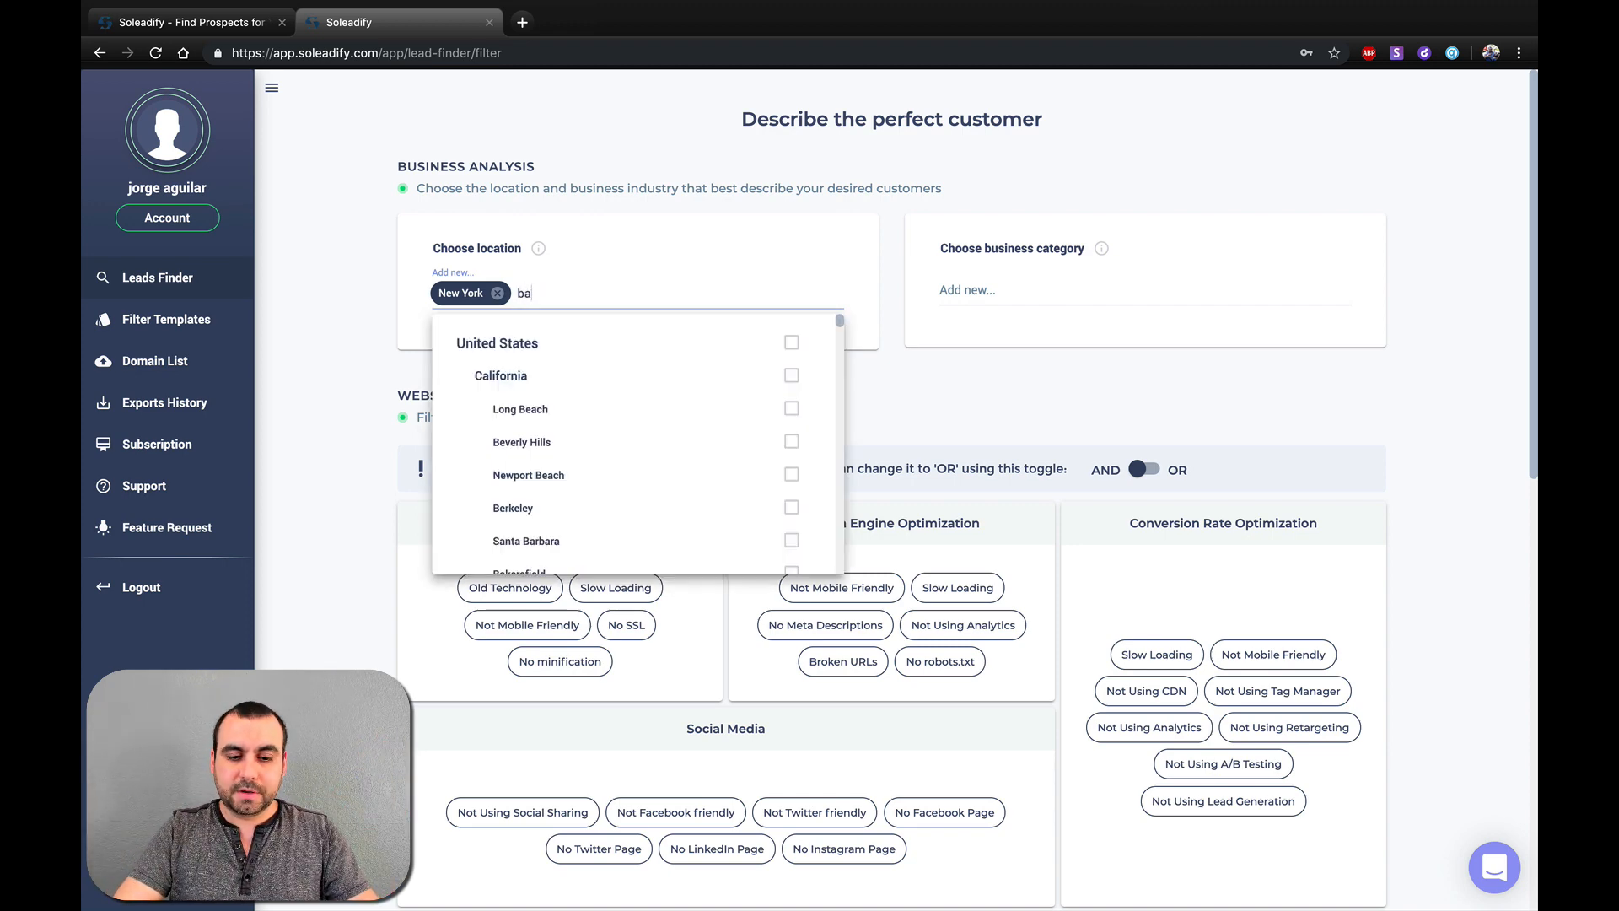
type("angko")
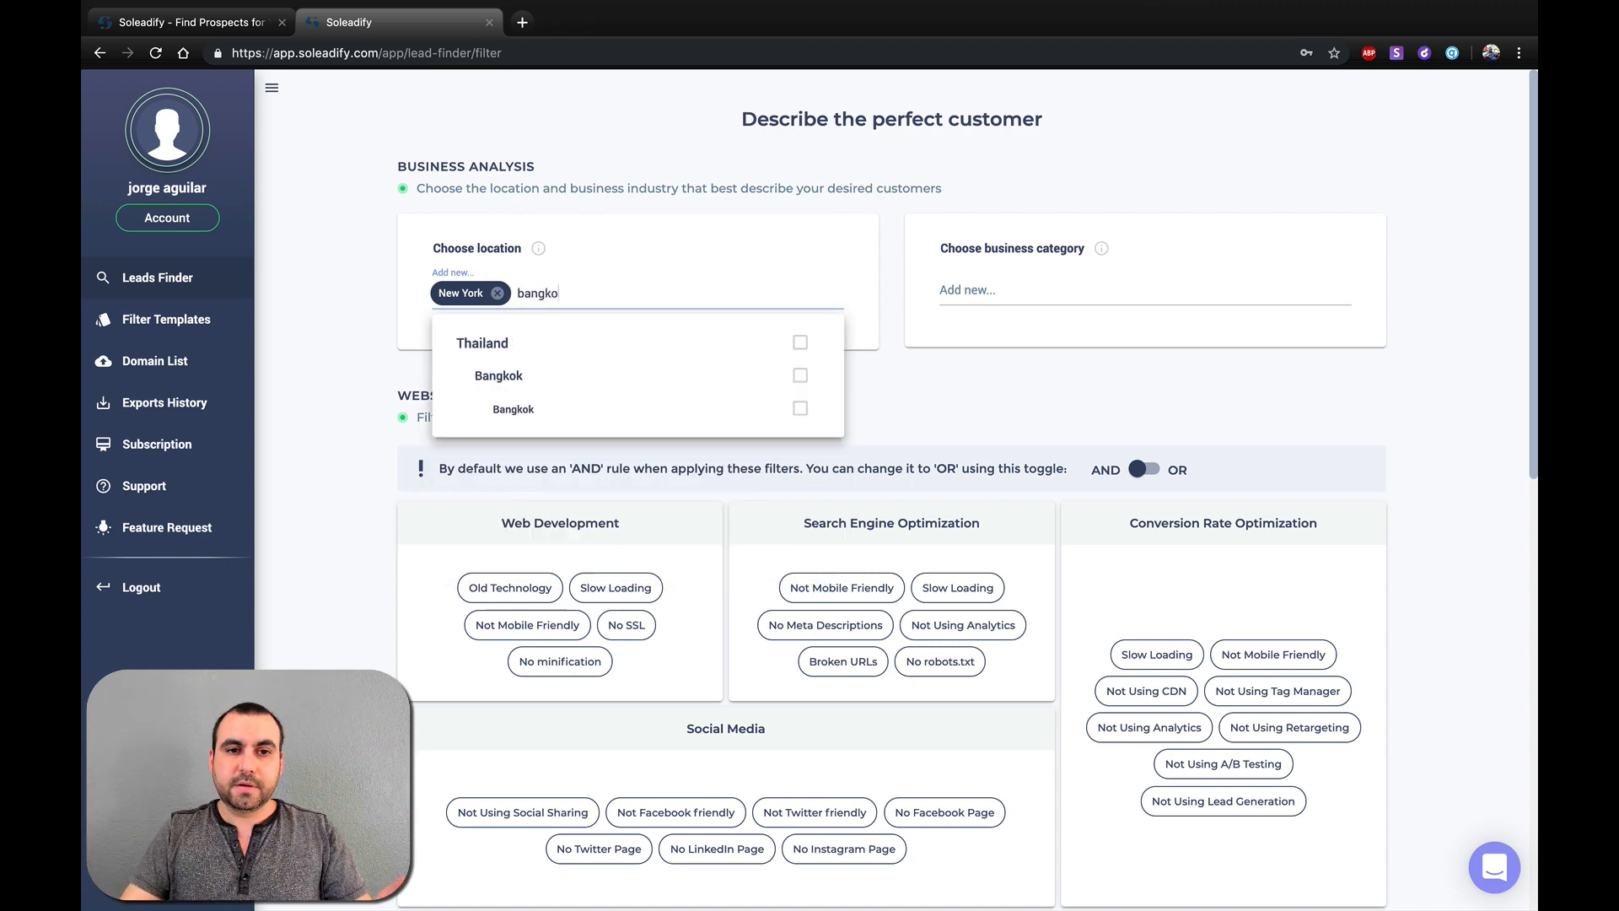
left_click(801, 408)
Clear the location search text and close the location list
left_click(578, 293)
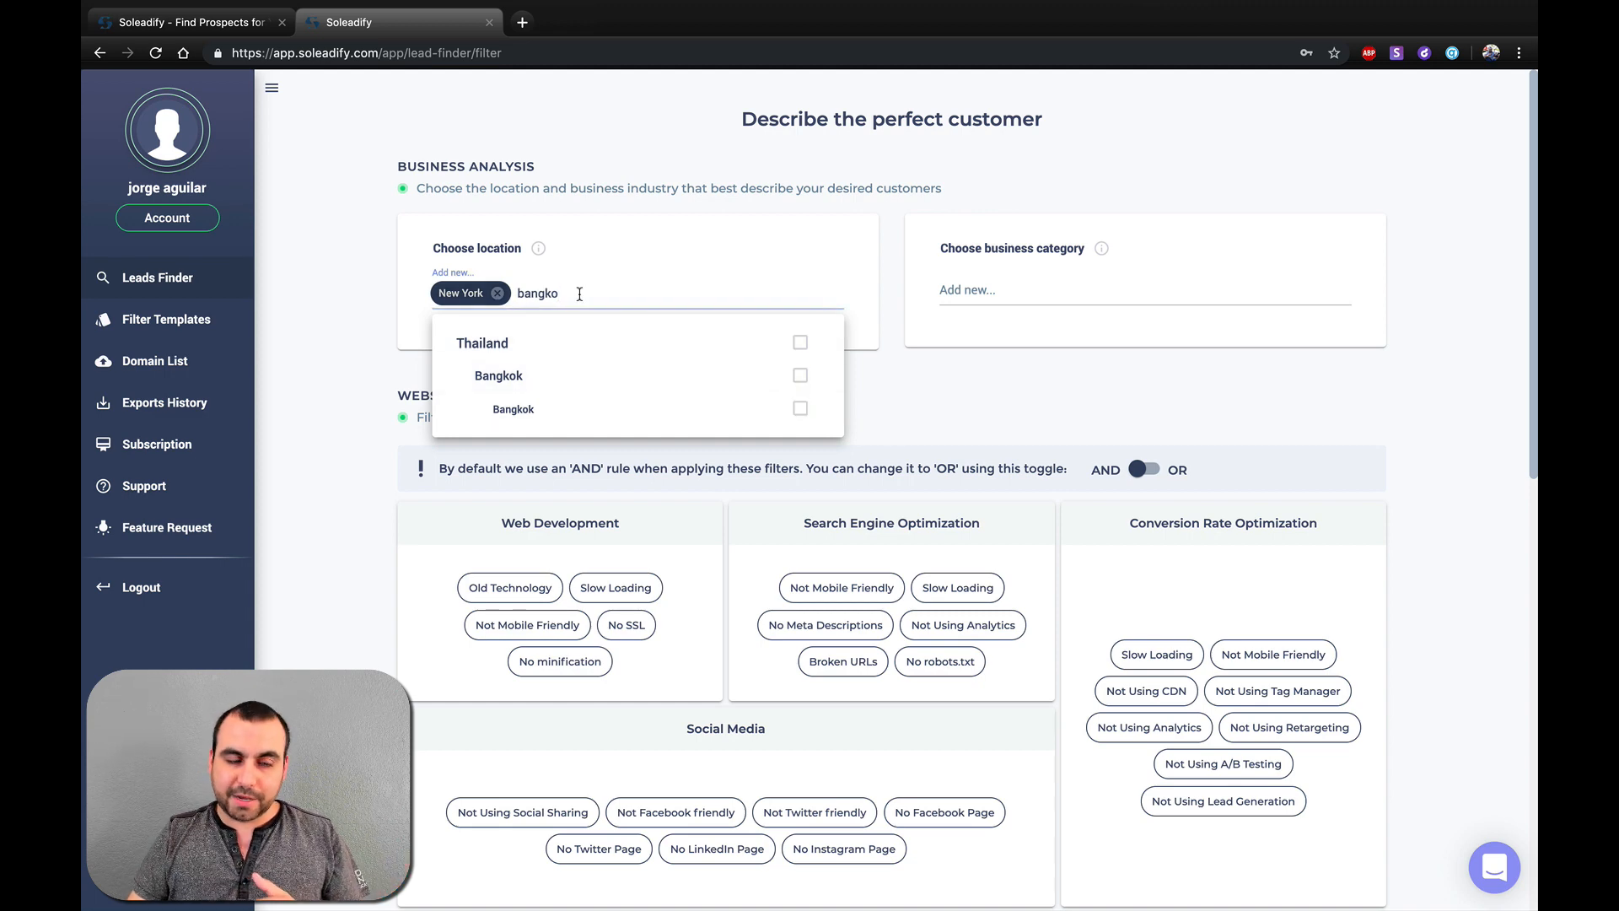
key("BackSpace")
key("BackSpace")
key("BackSpace")
key("BackSpace")
key("BackSpace")
key("BackSpace")
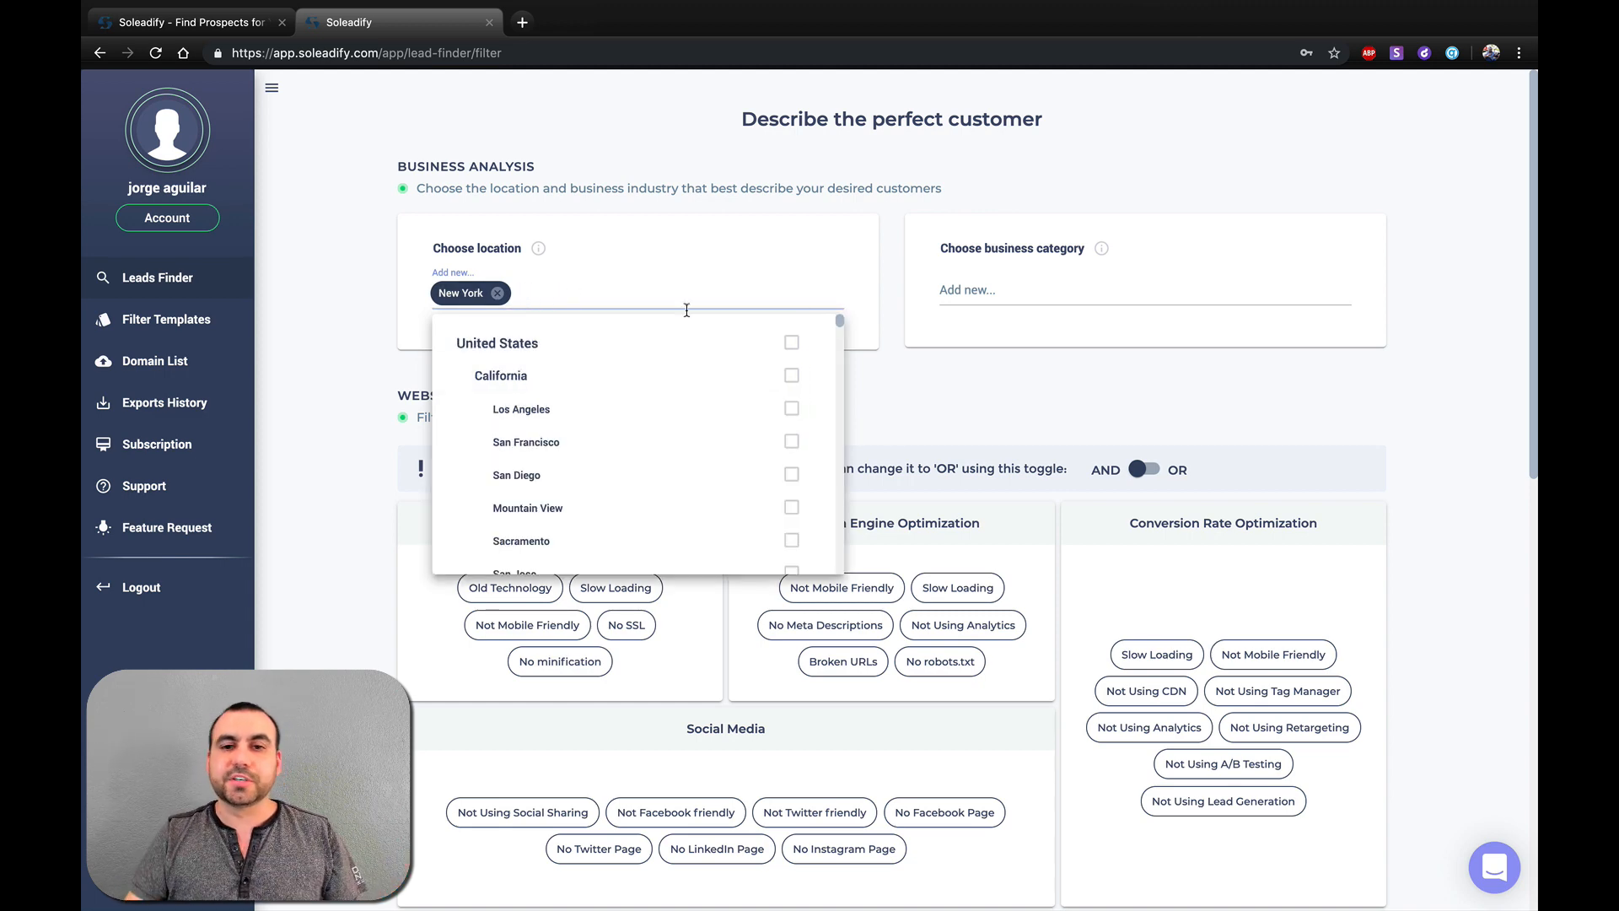
left_click(962, 397)
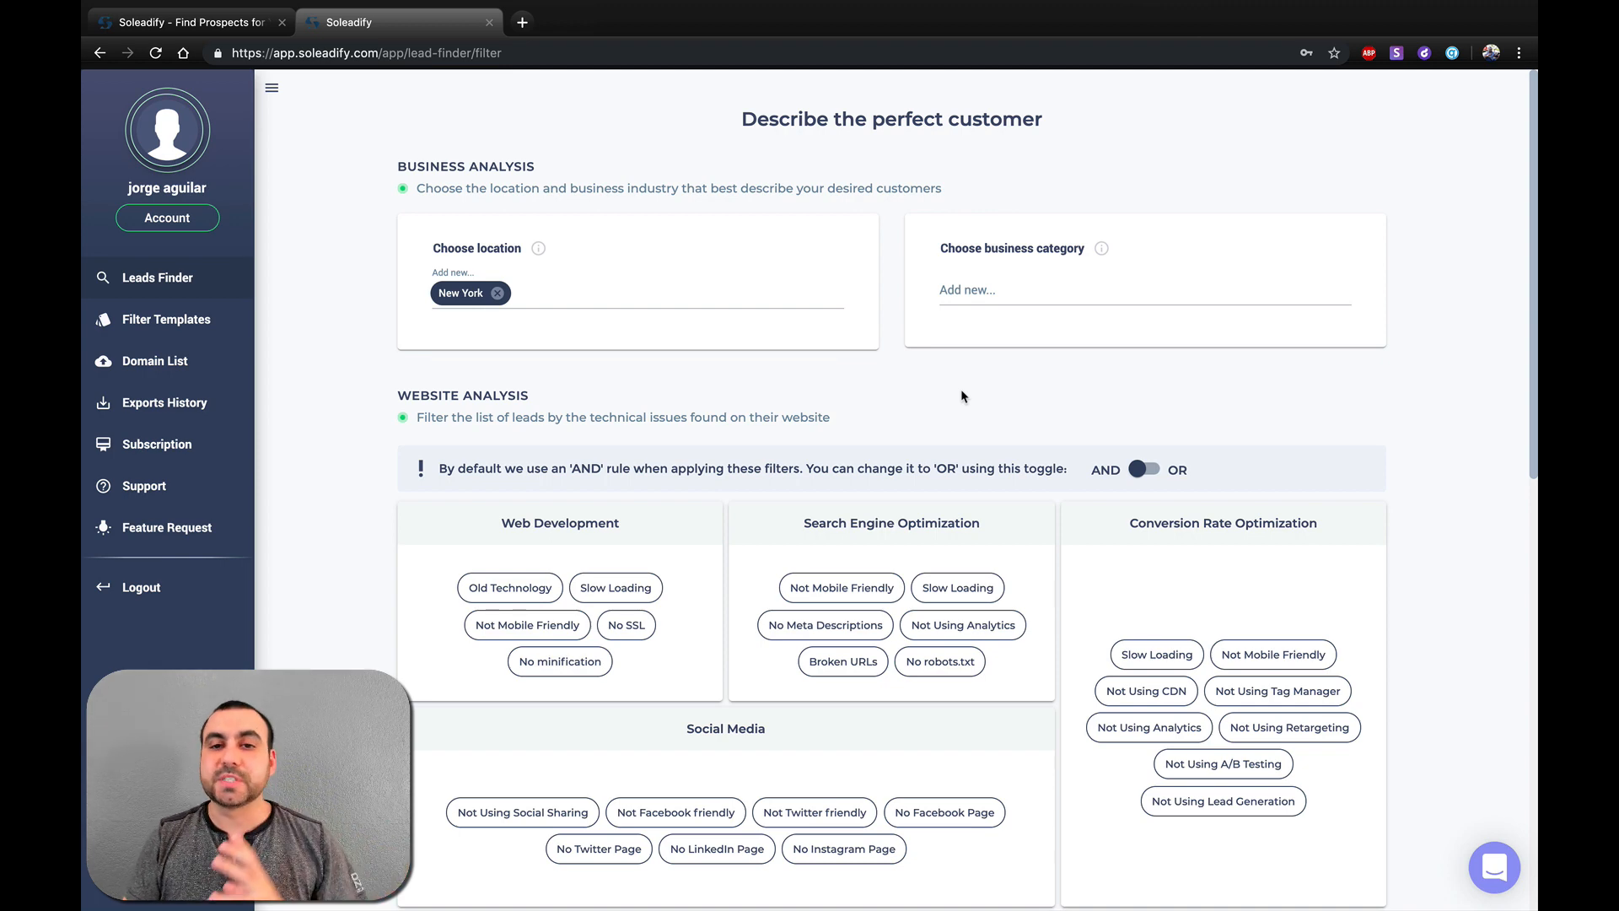
Add Restaurants as the business category, browse the other categories and close the list
left_click(1032, 293)
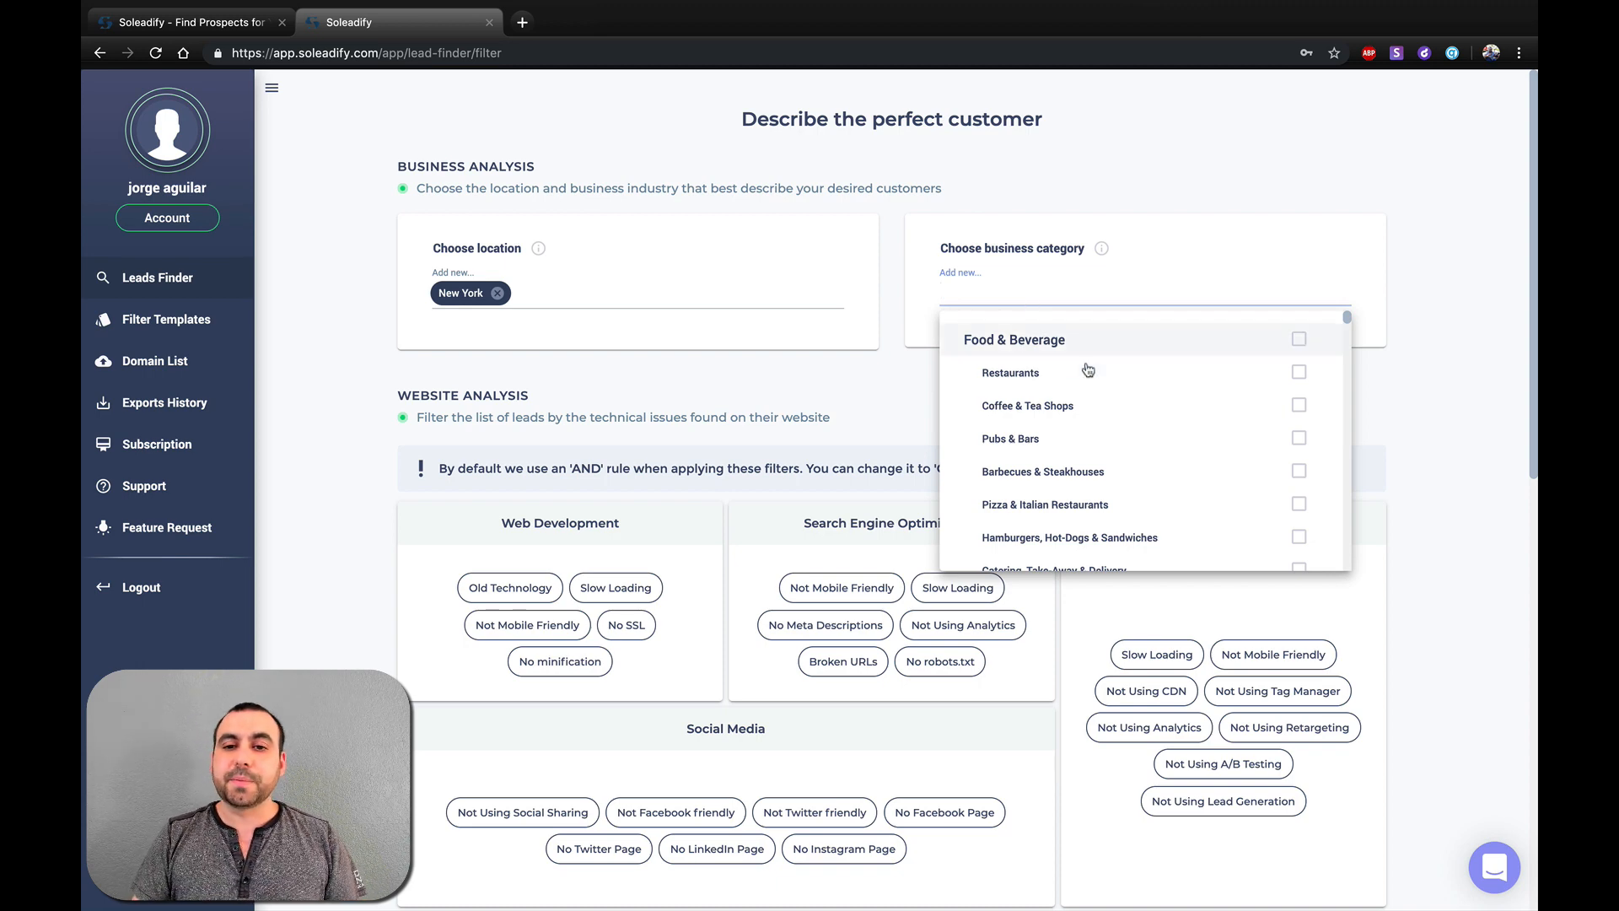
left_click(1299, 374)
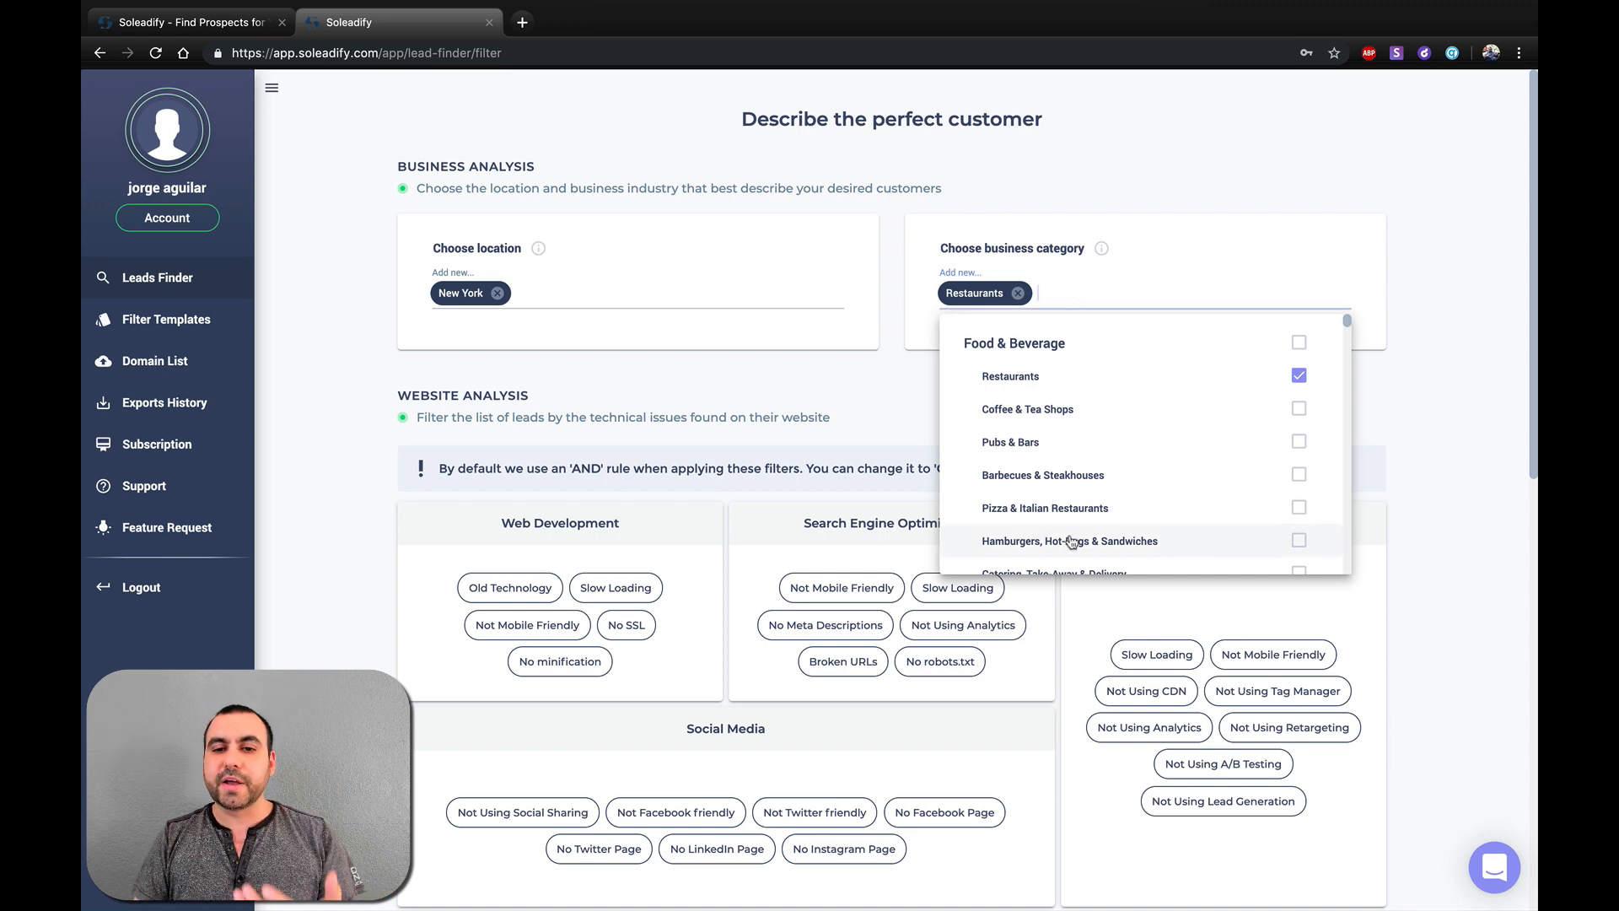
scroll(1069, 541, "down", 15)
scroll(1070, 542, "down", 10)
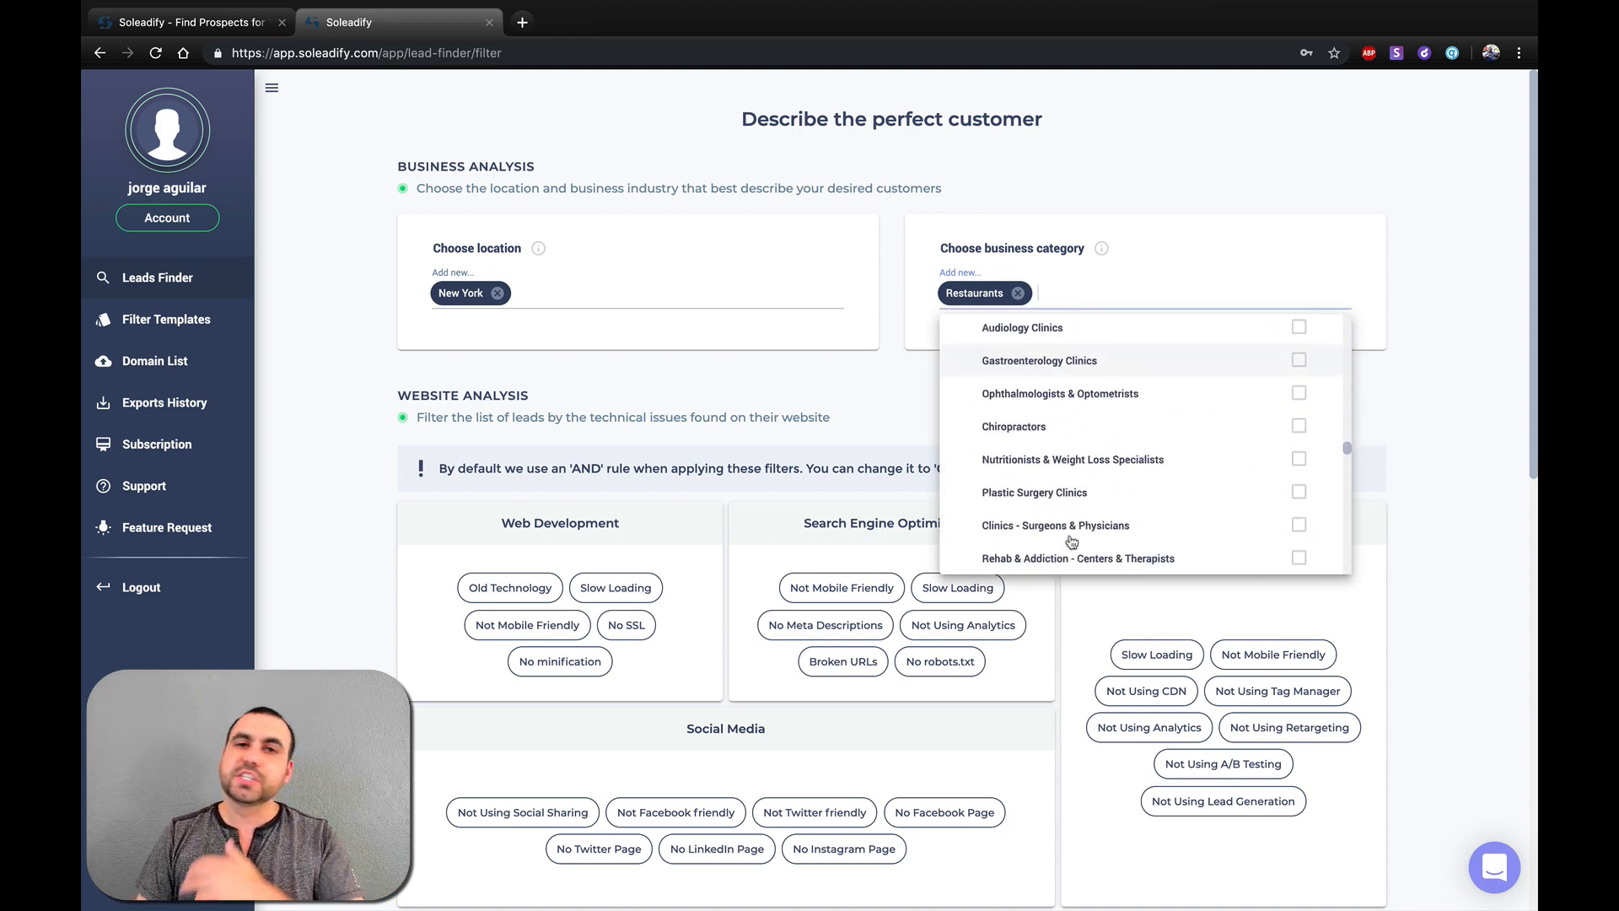
left_click(840, 378)
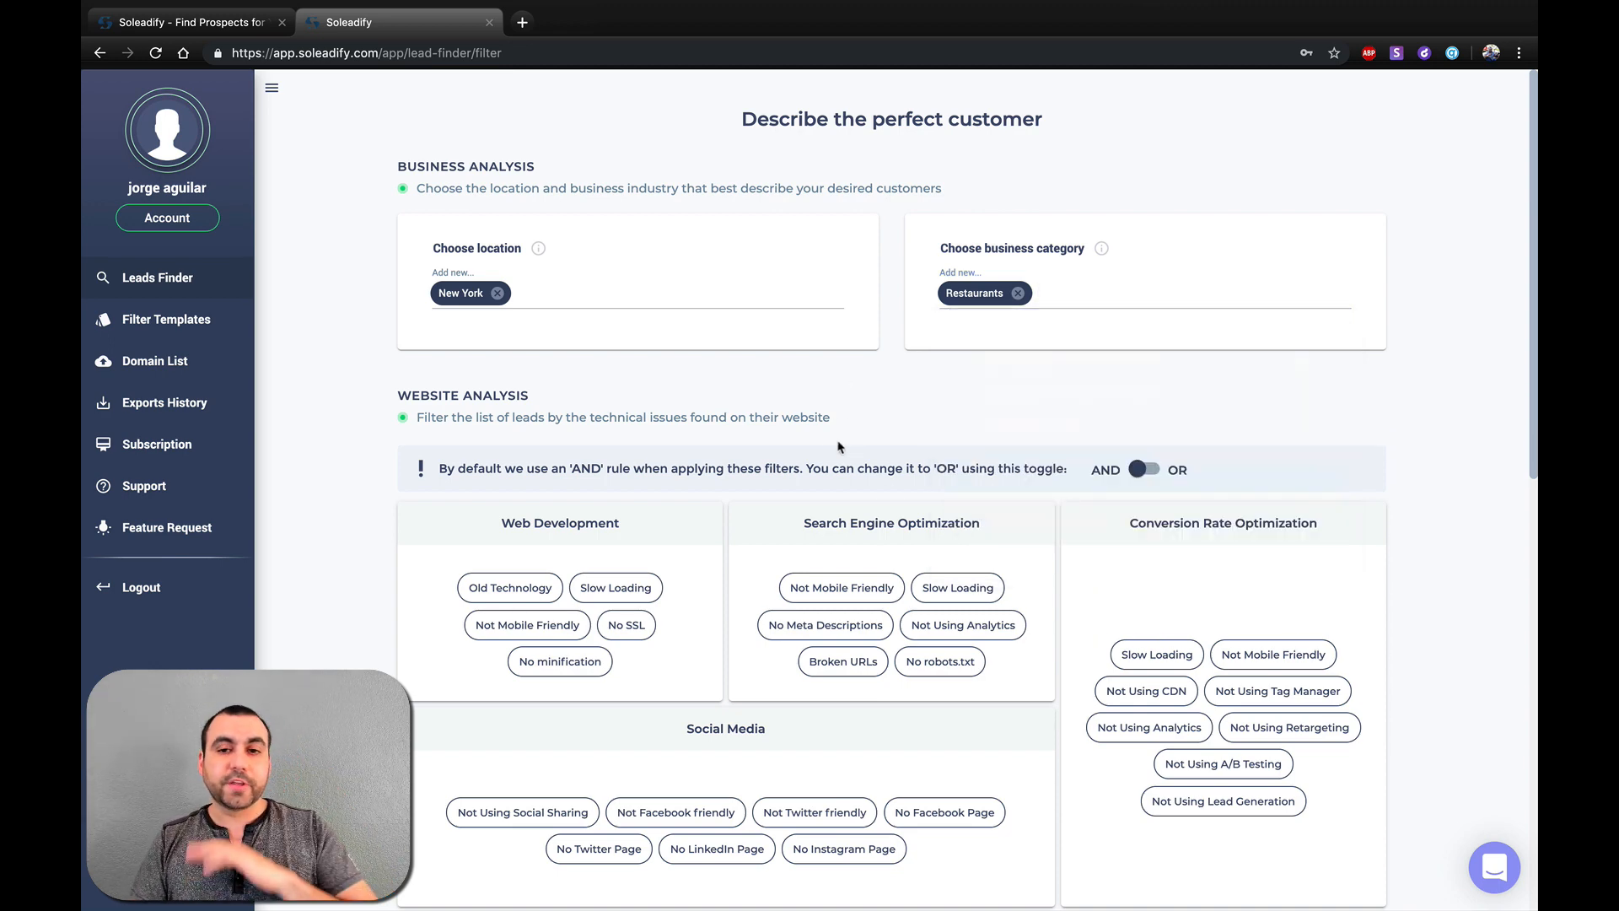
Enable the Old Technology filter under Web Development and the Not Mobile Friendly filter under Search Engine Optimization
scroll(842, 446, "down", 2)
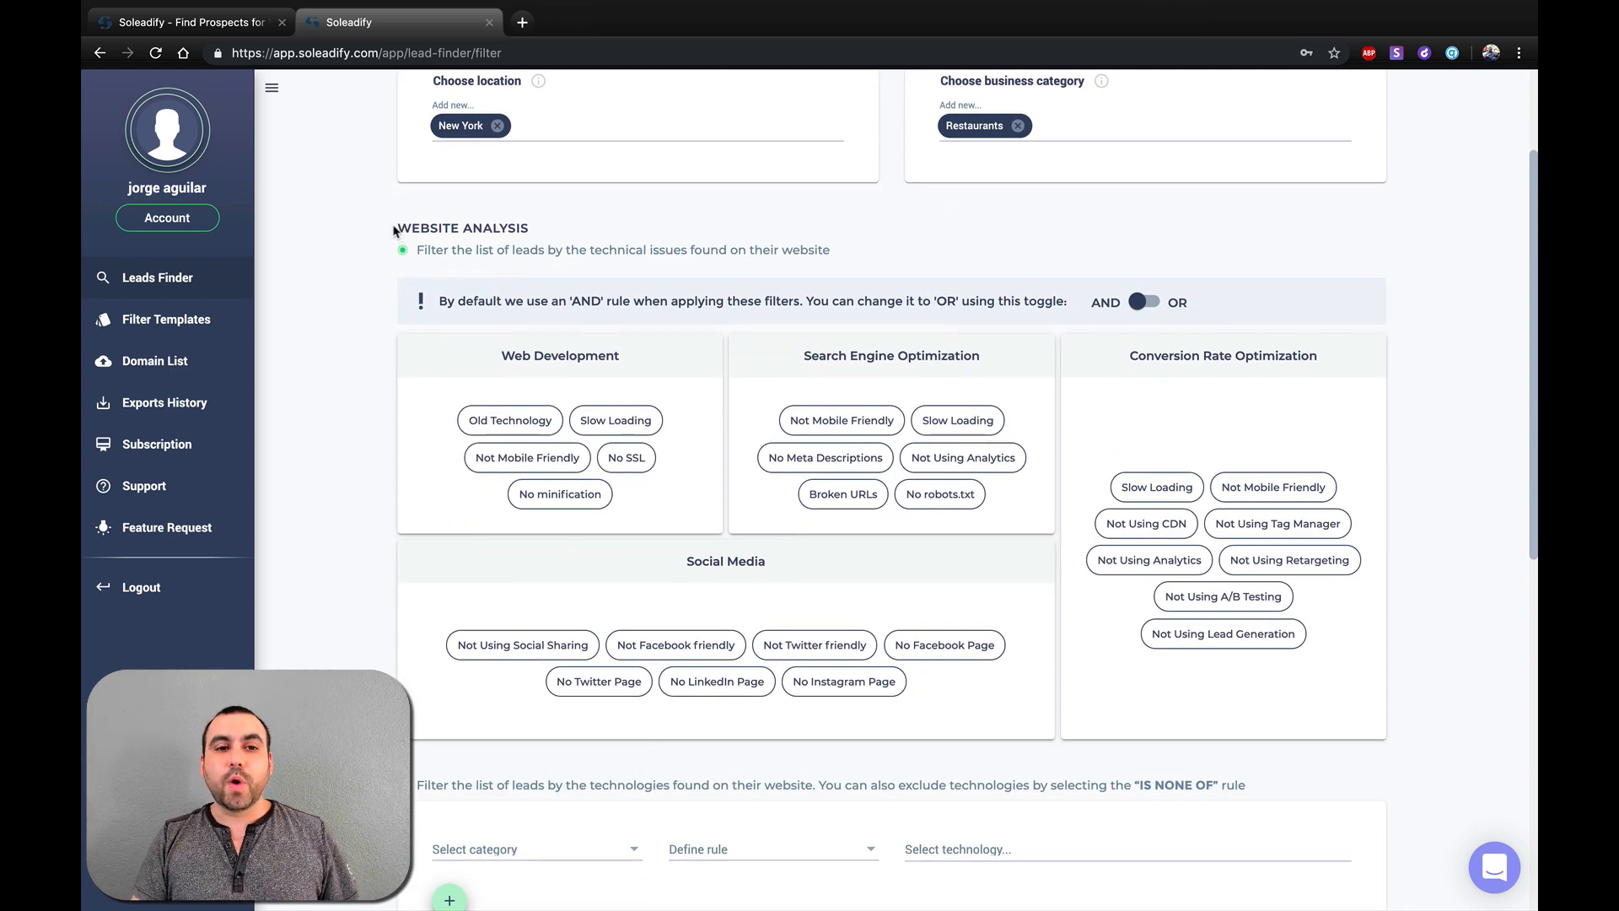
left_click_drag(394, 228, 511, 226)
double_click(506, 228)
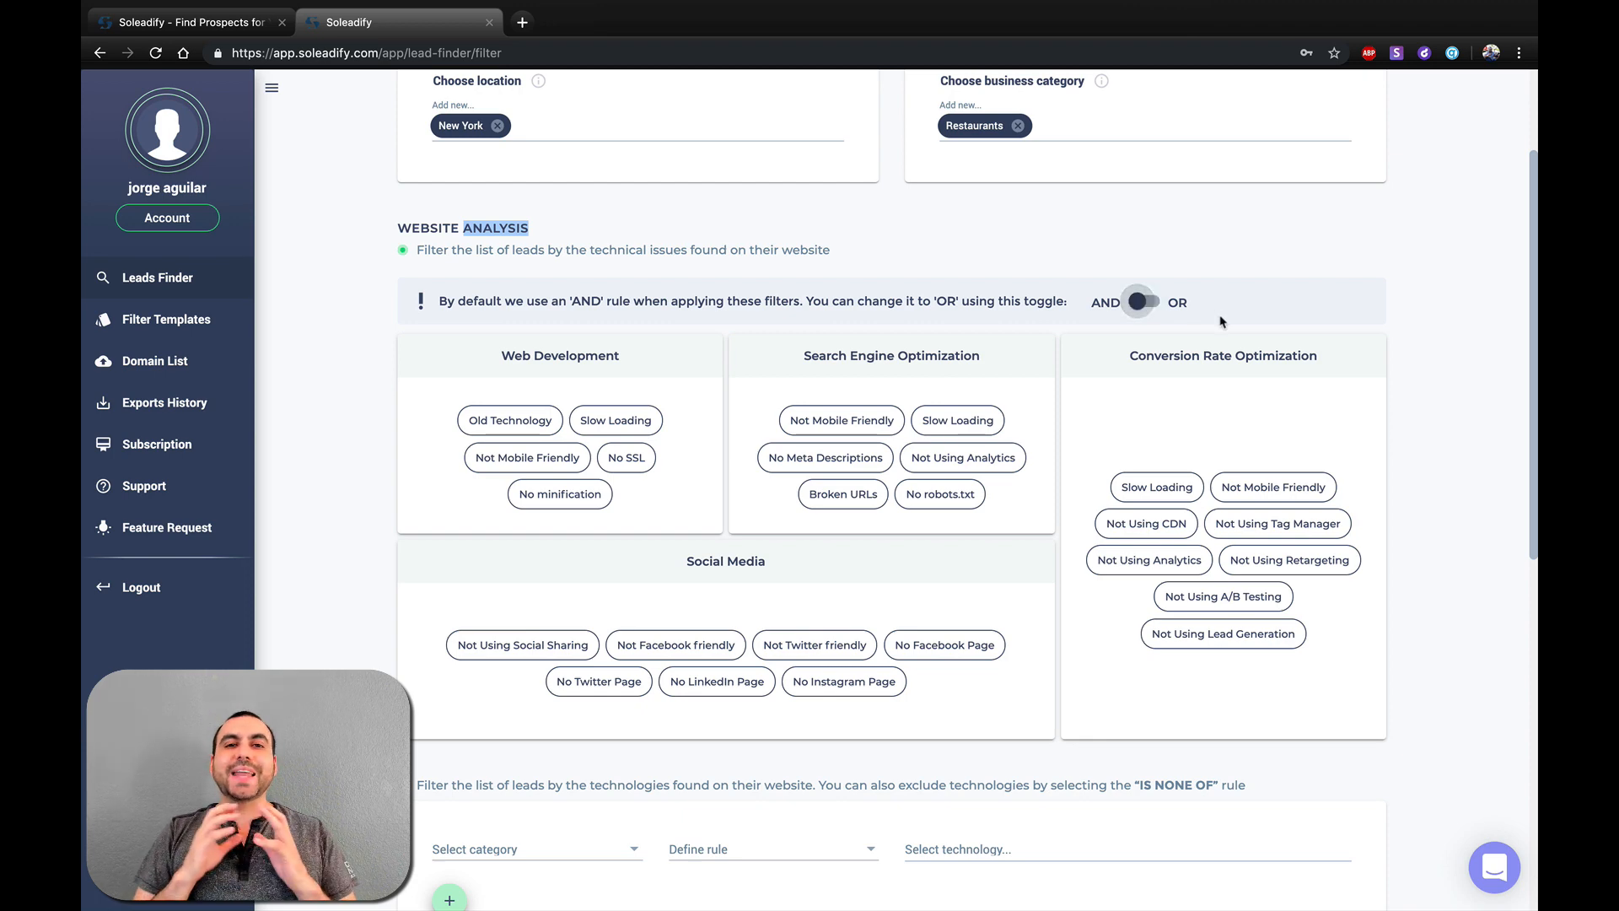
left_click(522, 424)
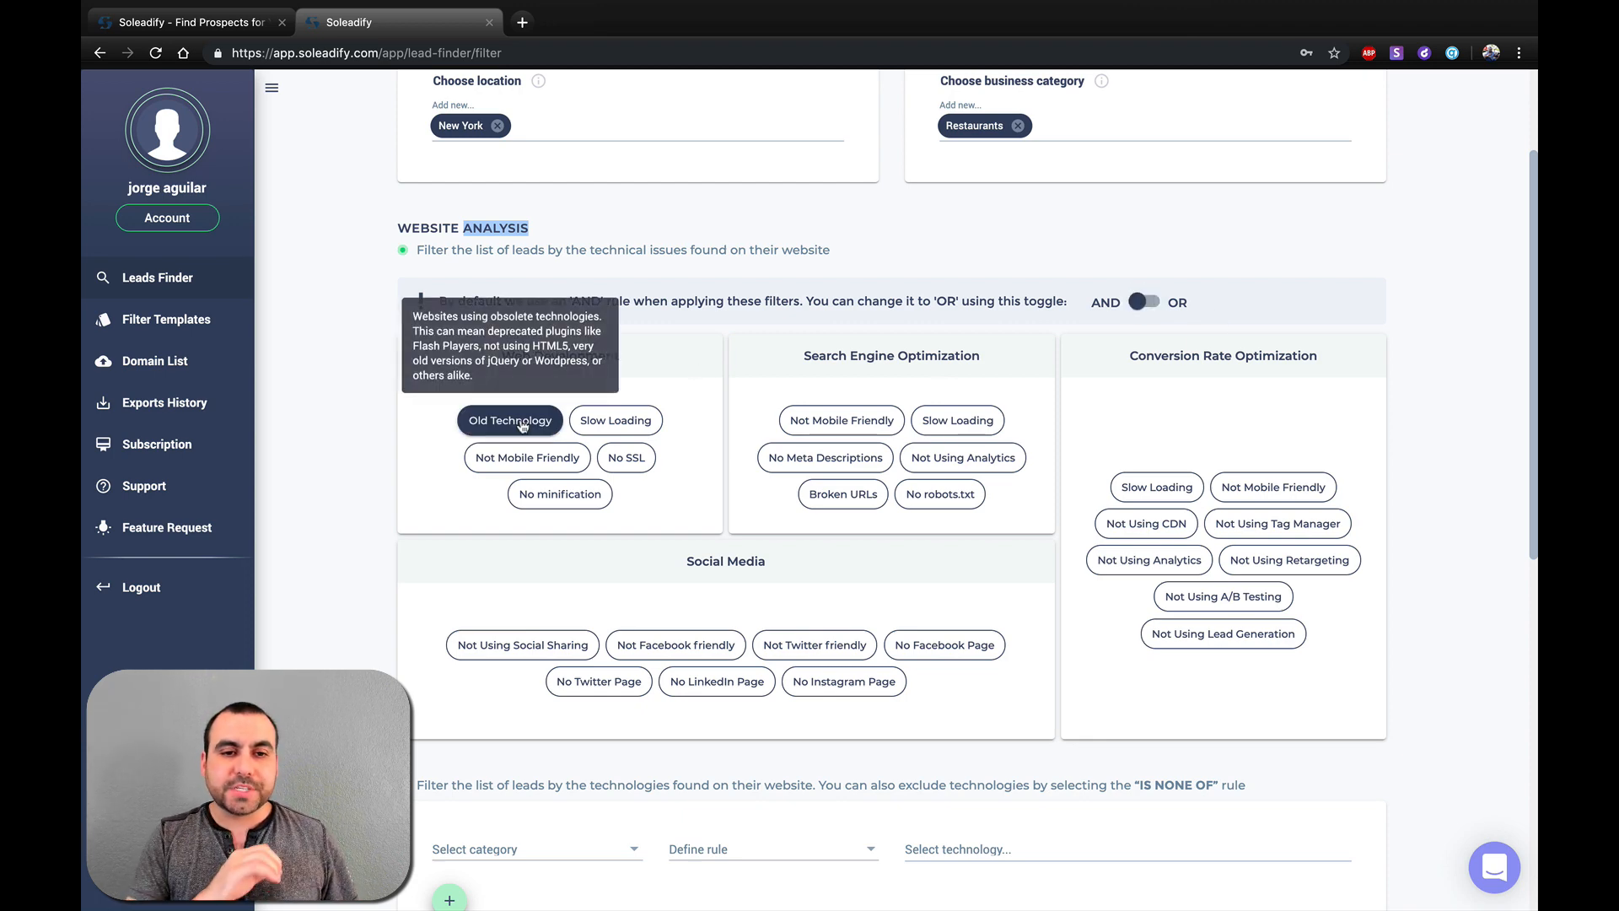
left_click(831, 420)
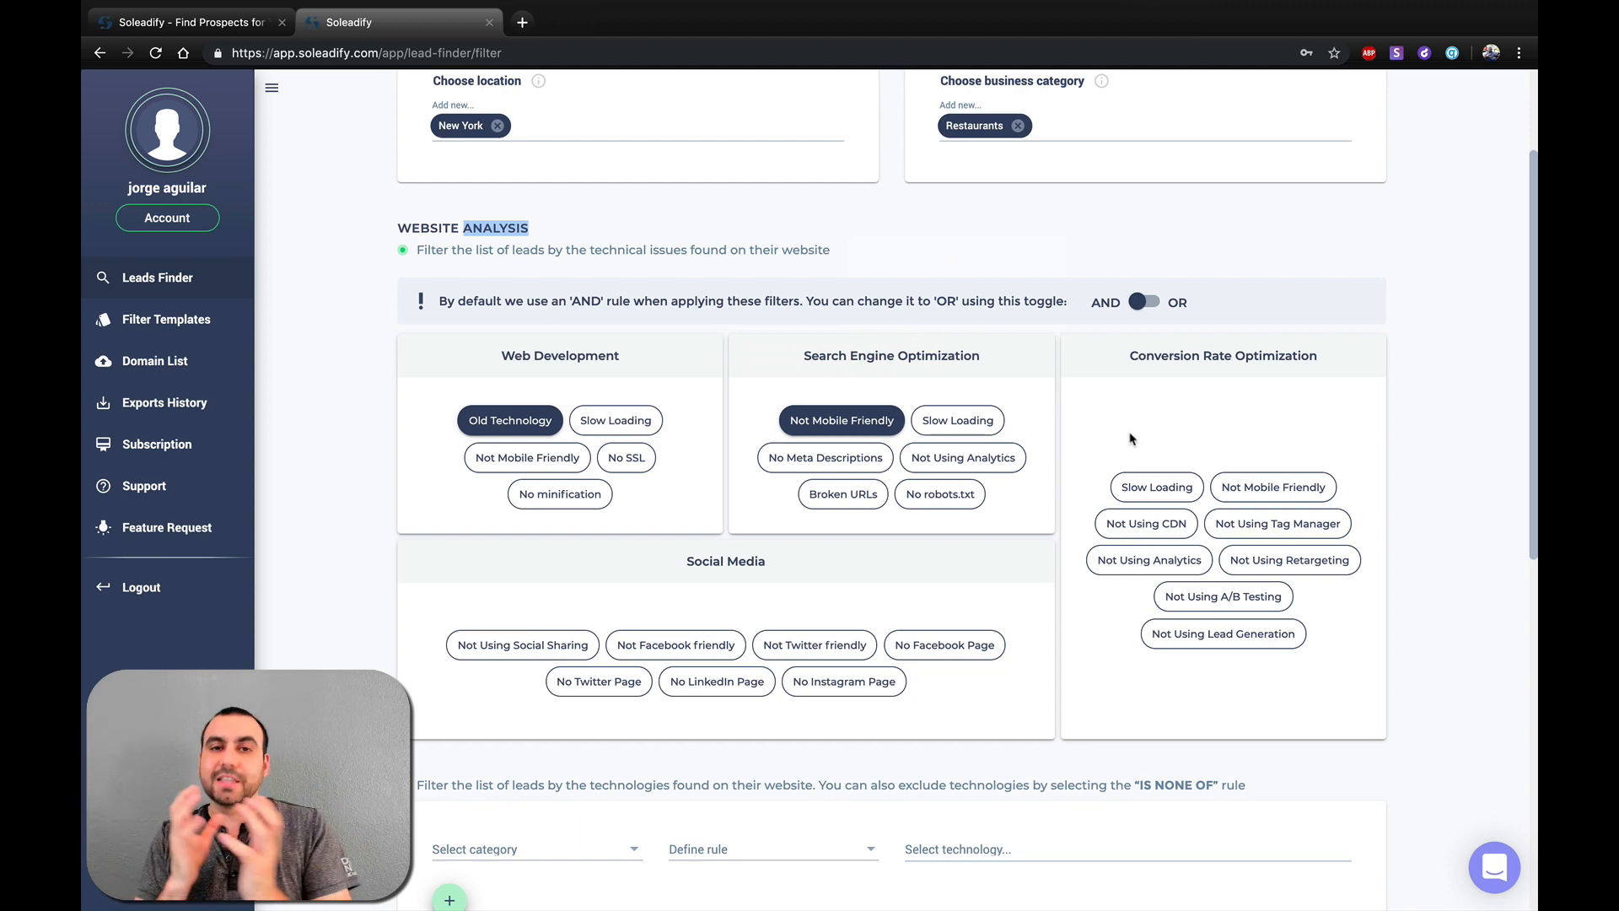
Switch the website analysis rule to OR and back to AND
left_click(1145, 302)
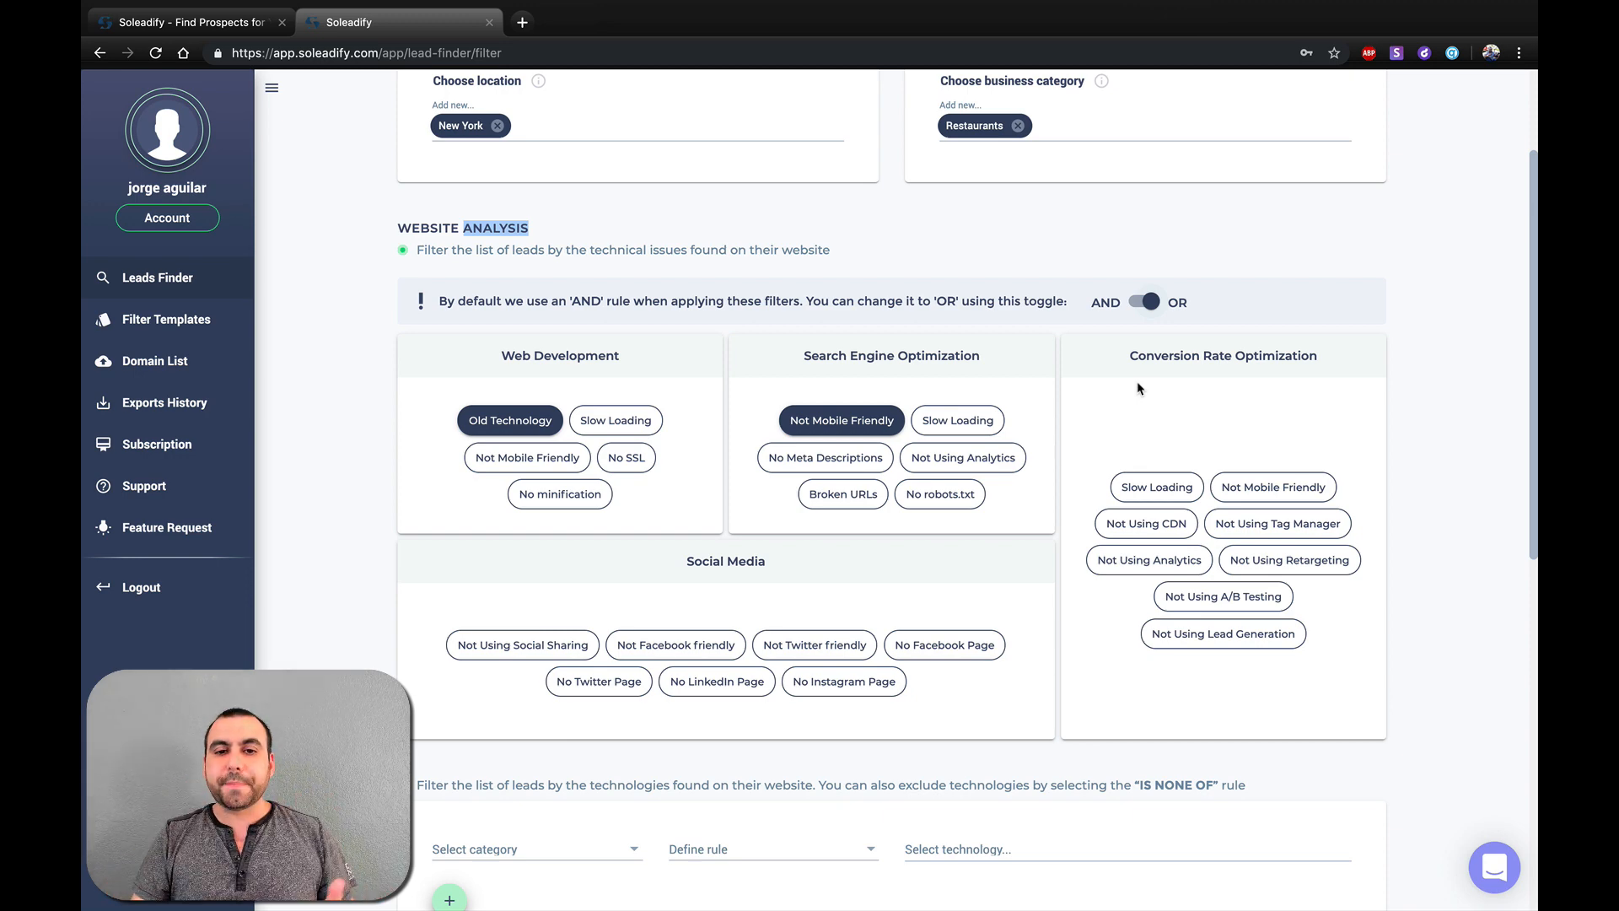
left_click(1140, 303)
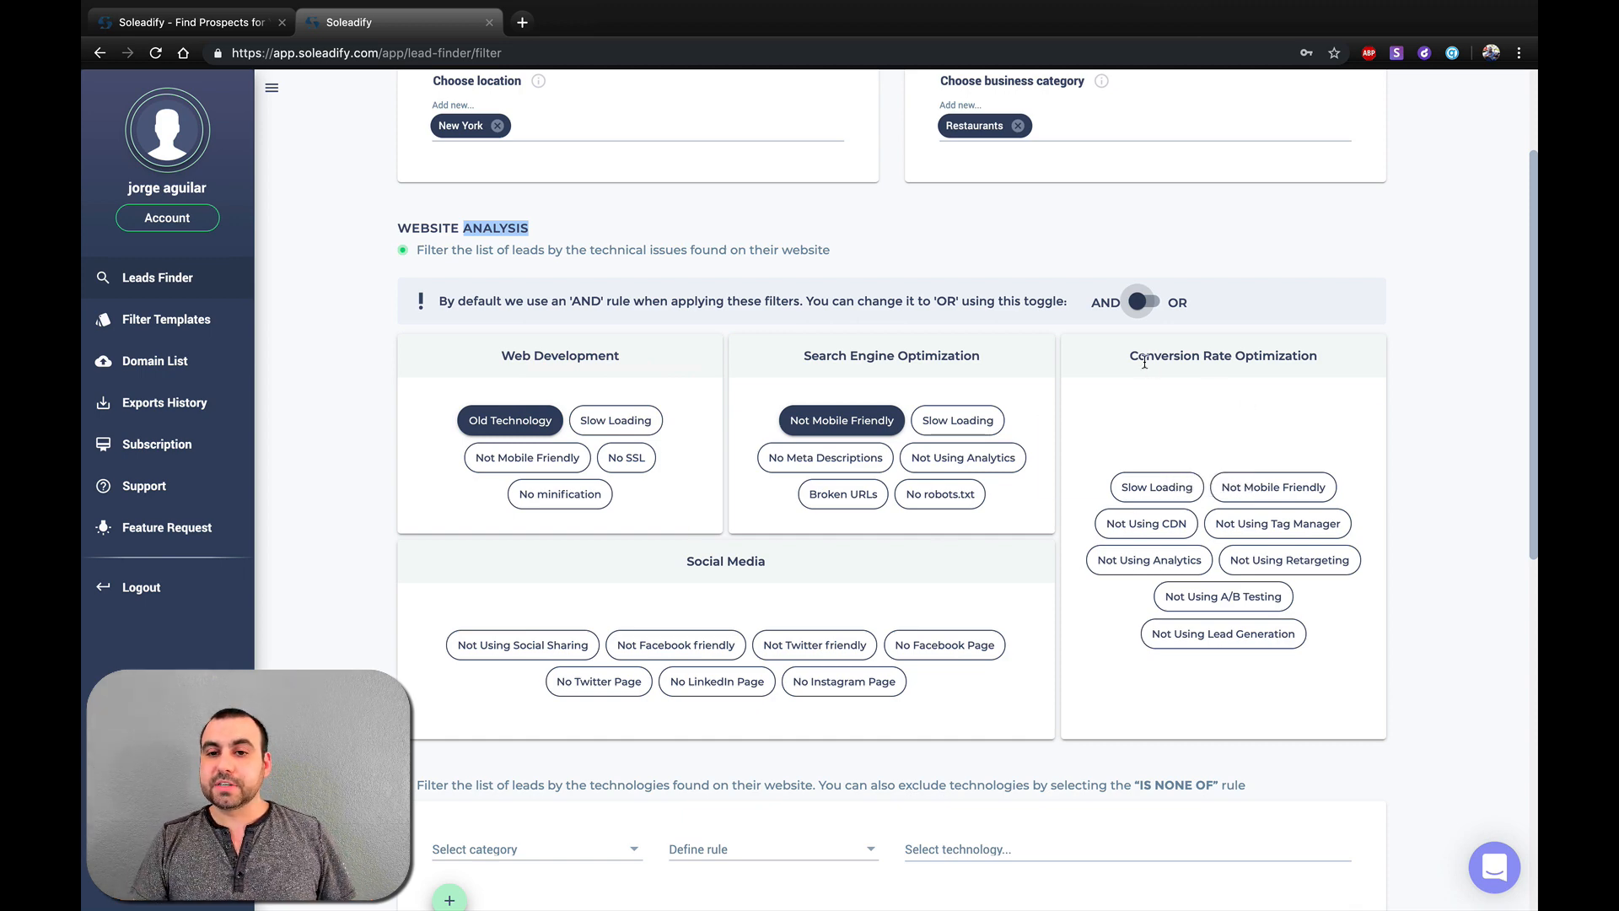
Try the Not Facebook friendly filter under Social Media and deselect it again
scroll(1265, 485, "down", 2)
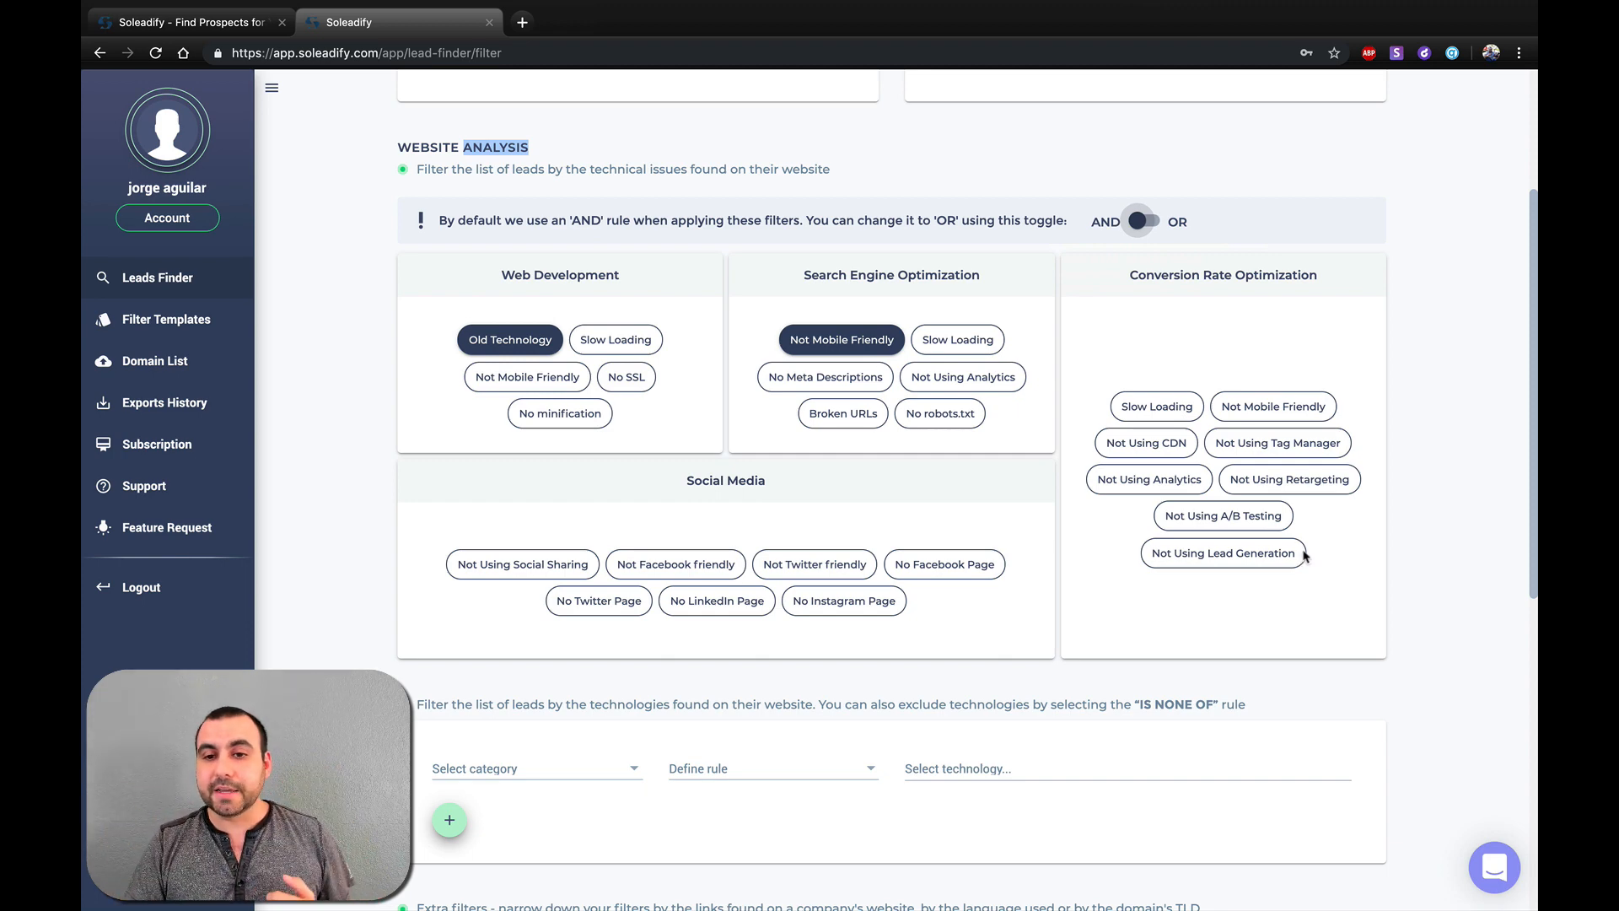
mouse_move(1175, 450)
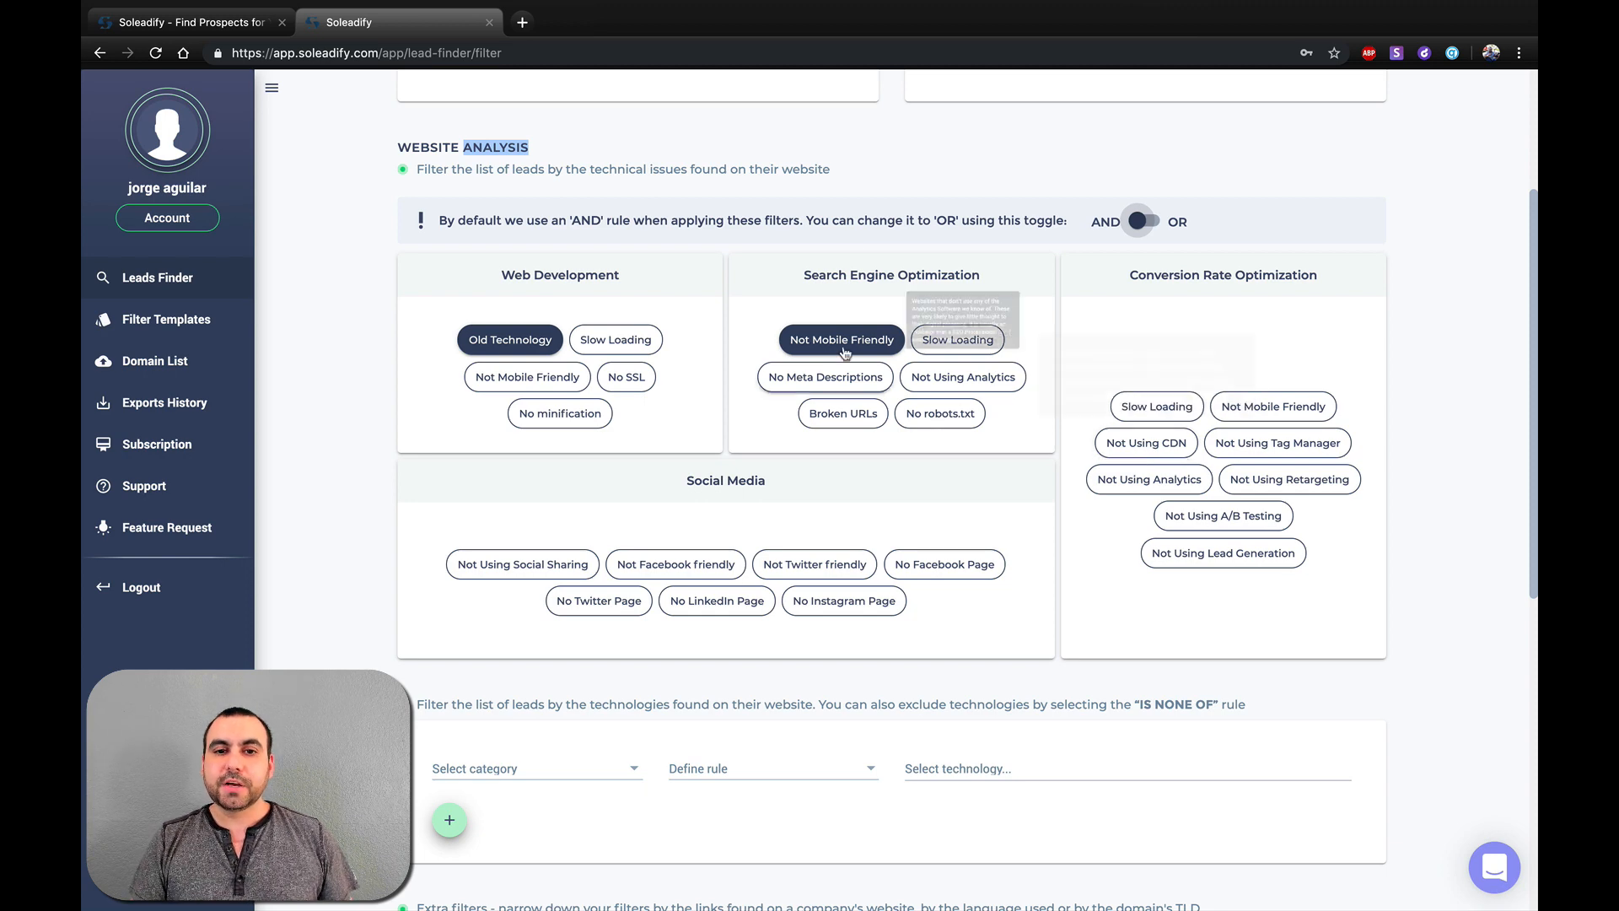
left_click(1164, 454)
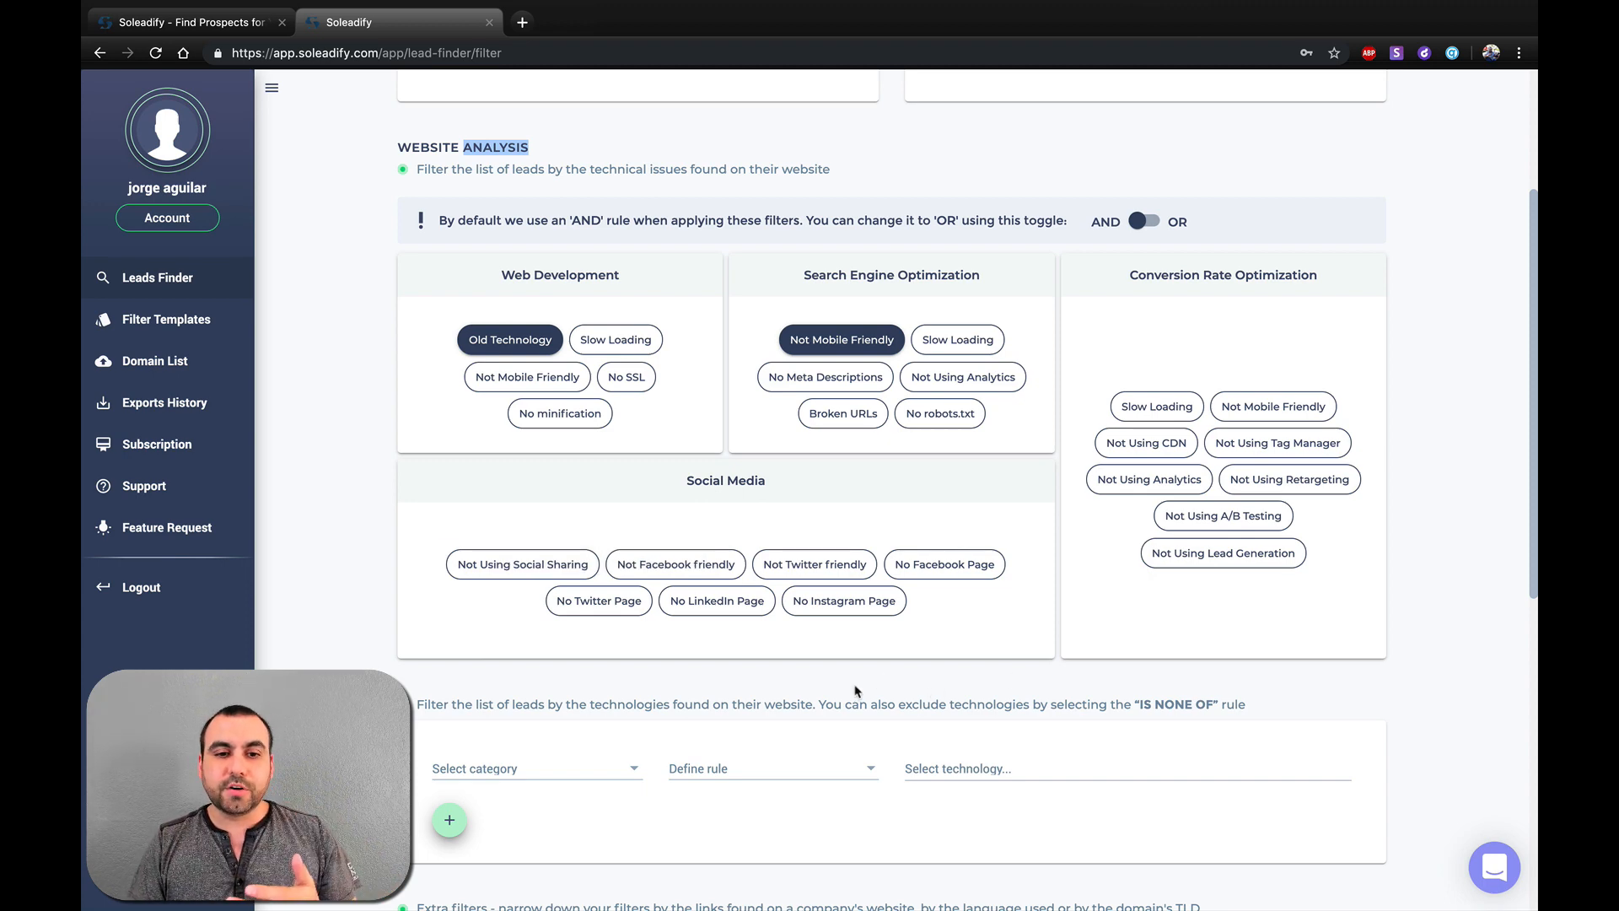
mouse_move(647, 574)
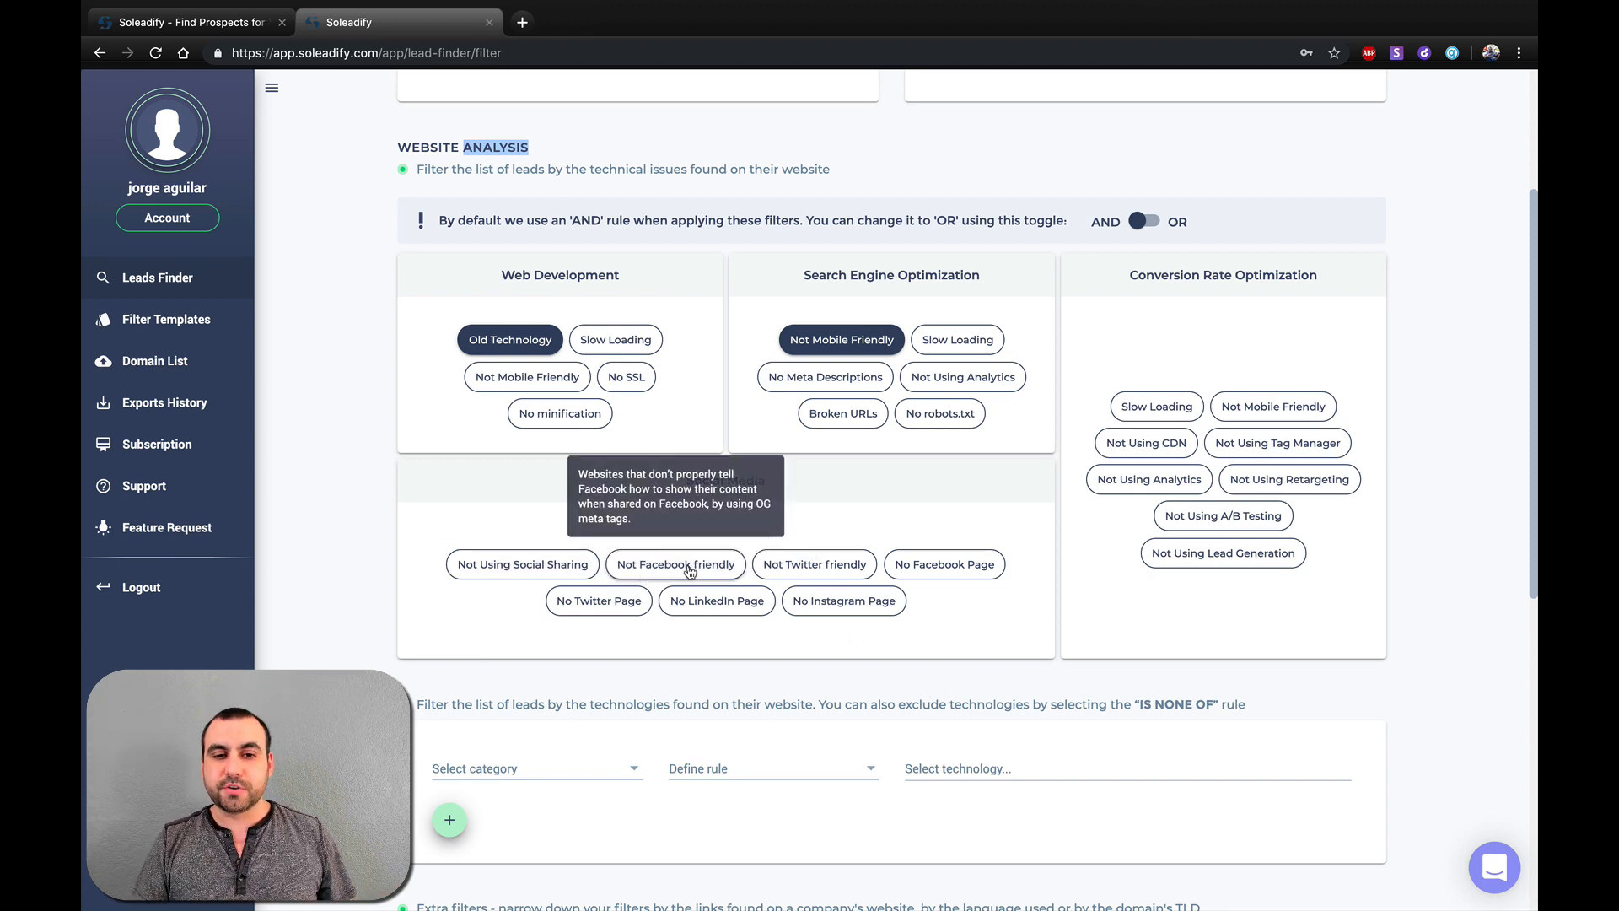
left_click(681, 567)
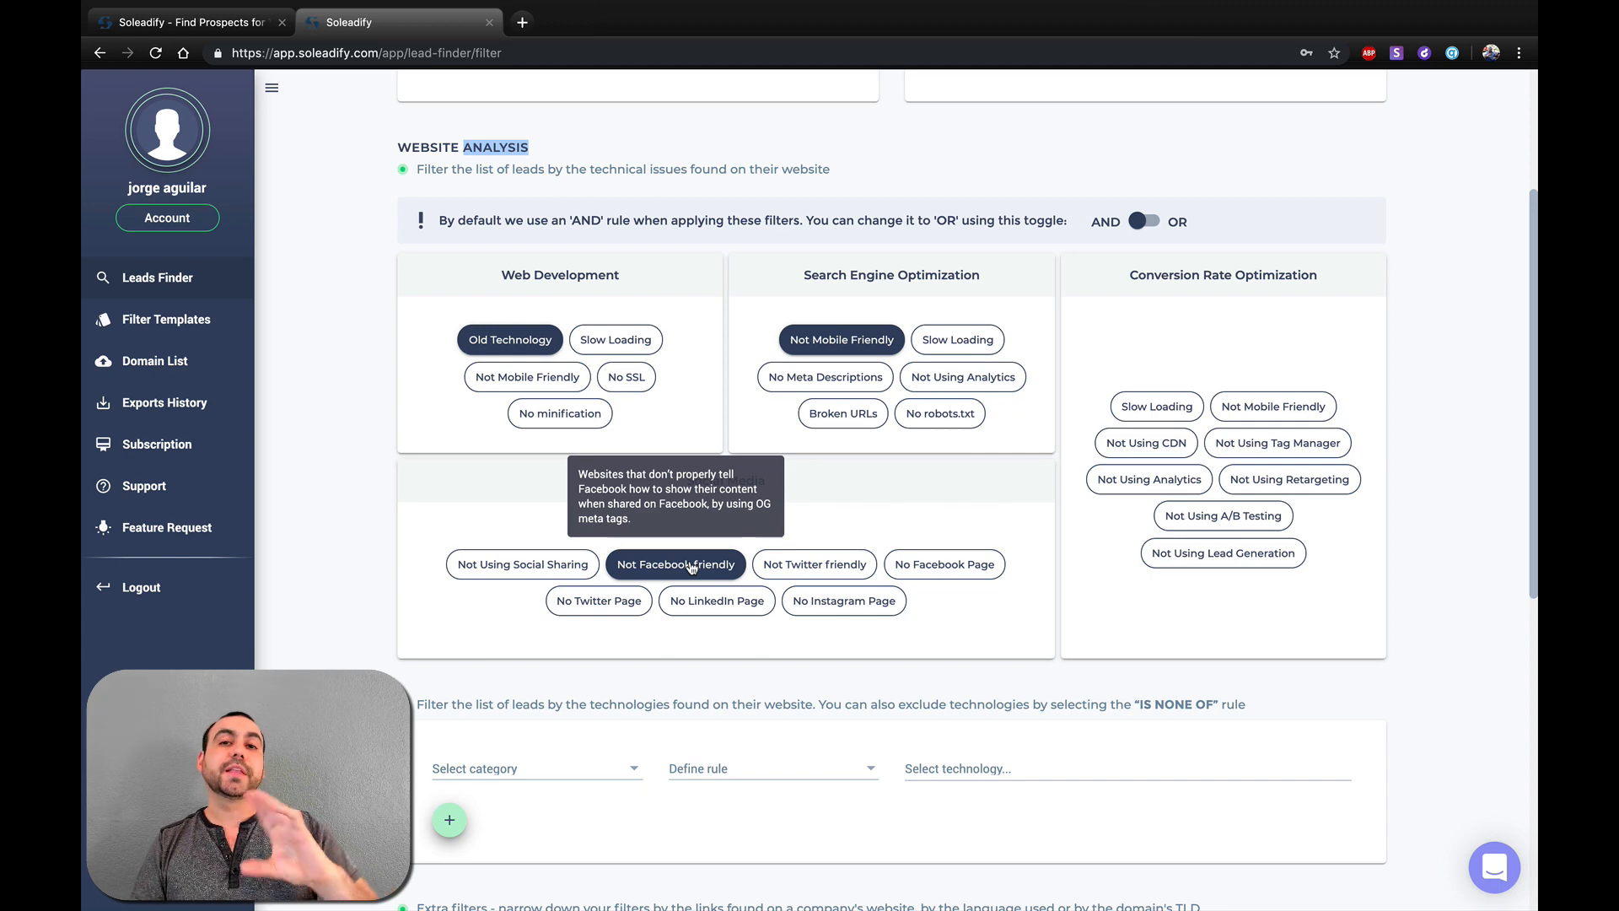
left_click(692, 566)
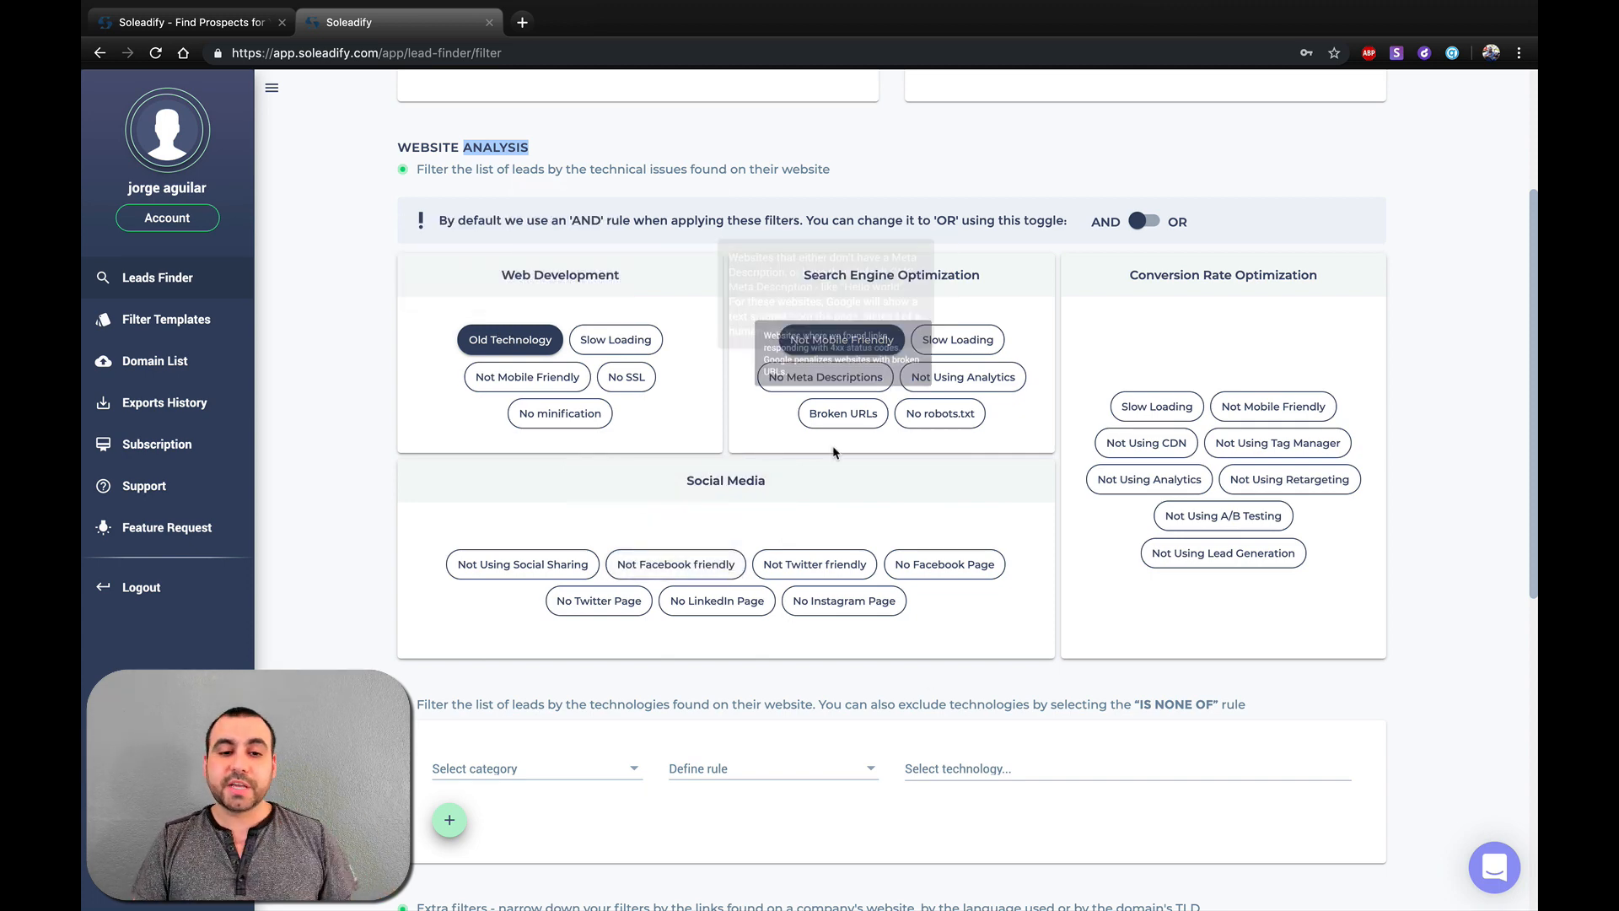
Browse the category options of the first technology filter and close the list without choosing one
scroll(833, 445, "down", 3)
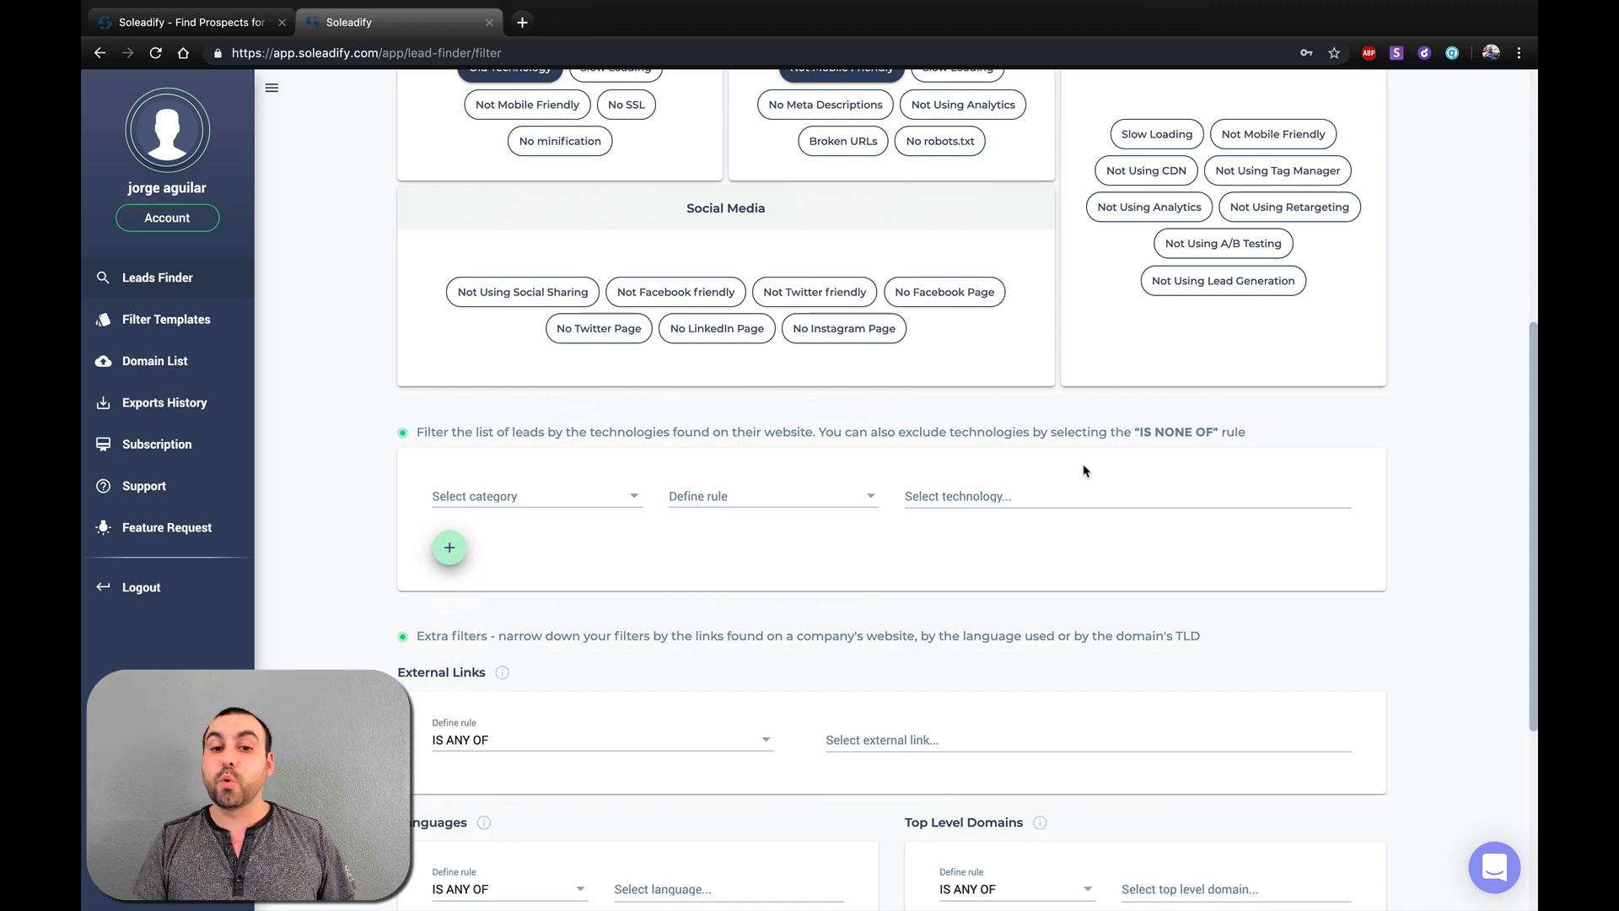
left_click(544, 496)
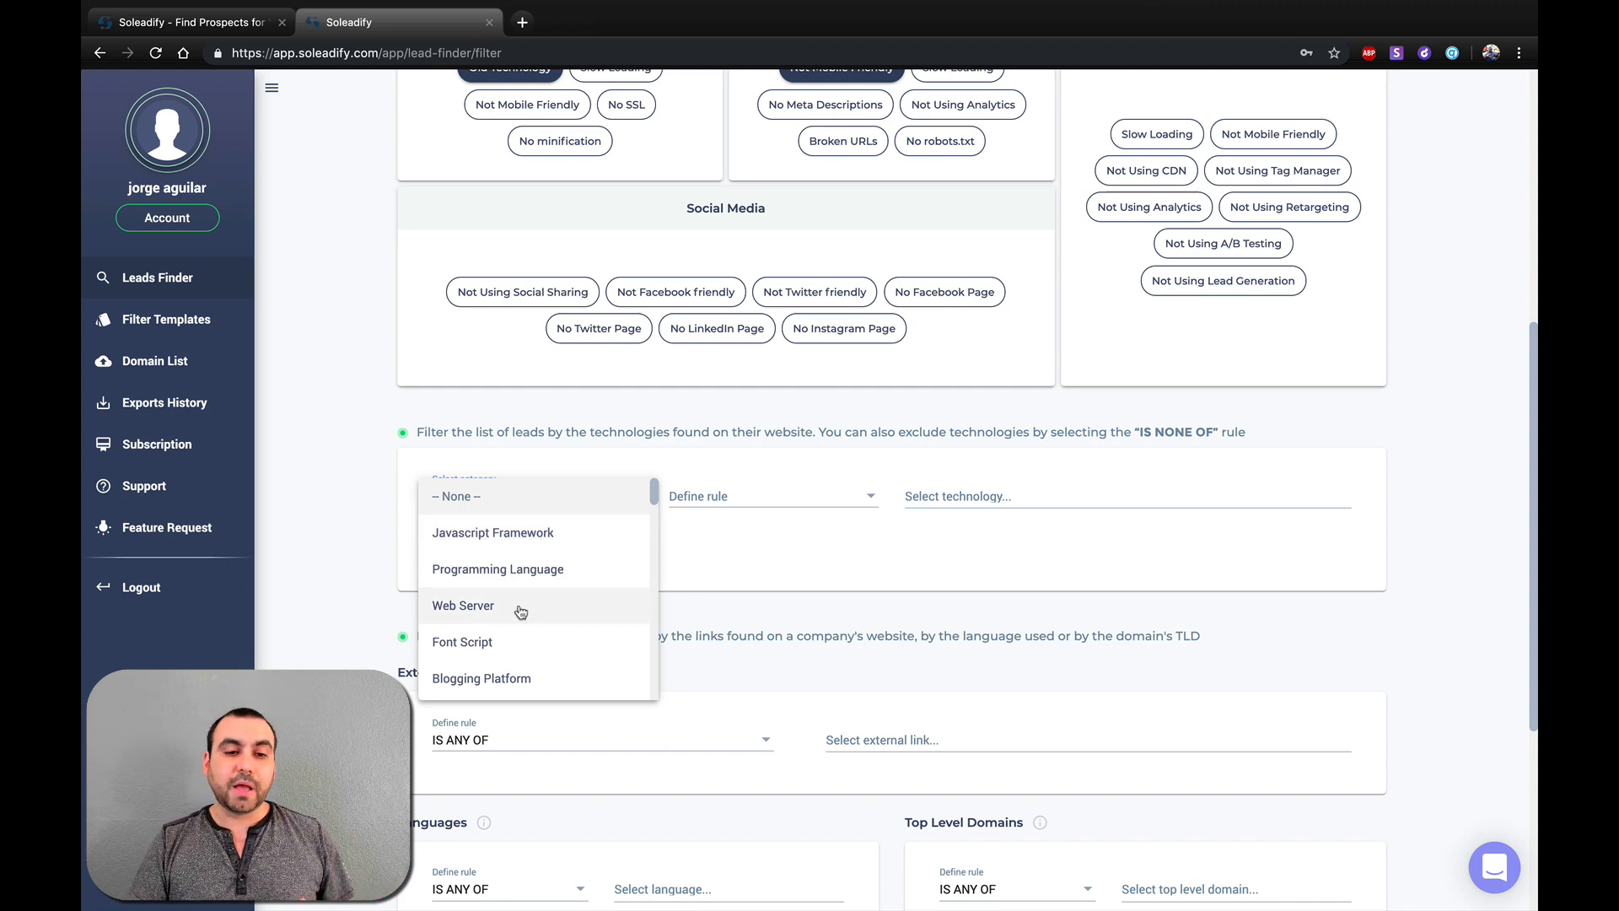
scroll(541, 603, "down", 1)
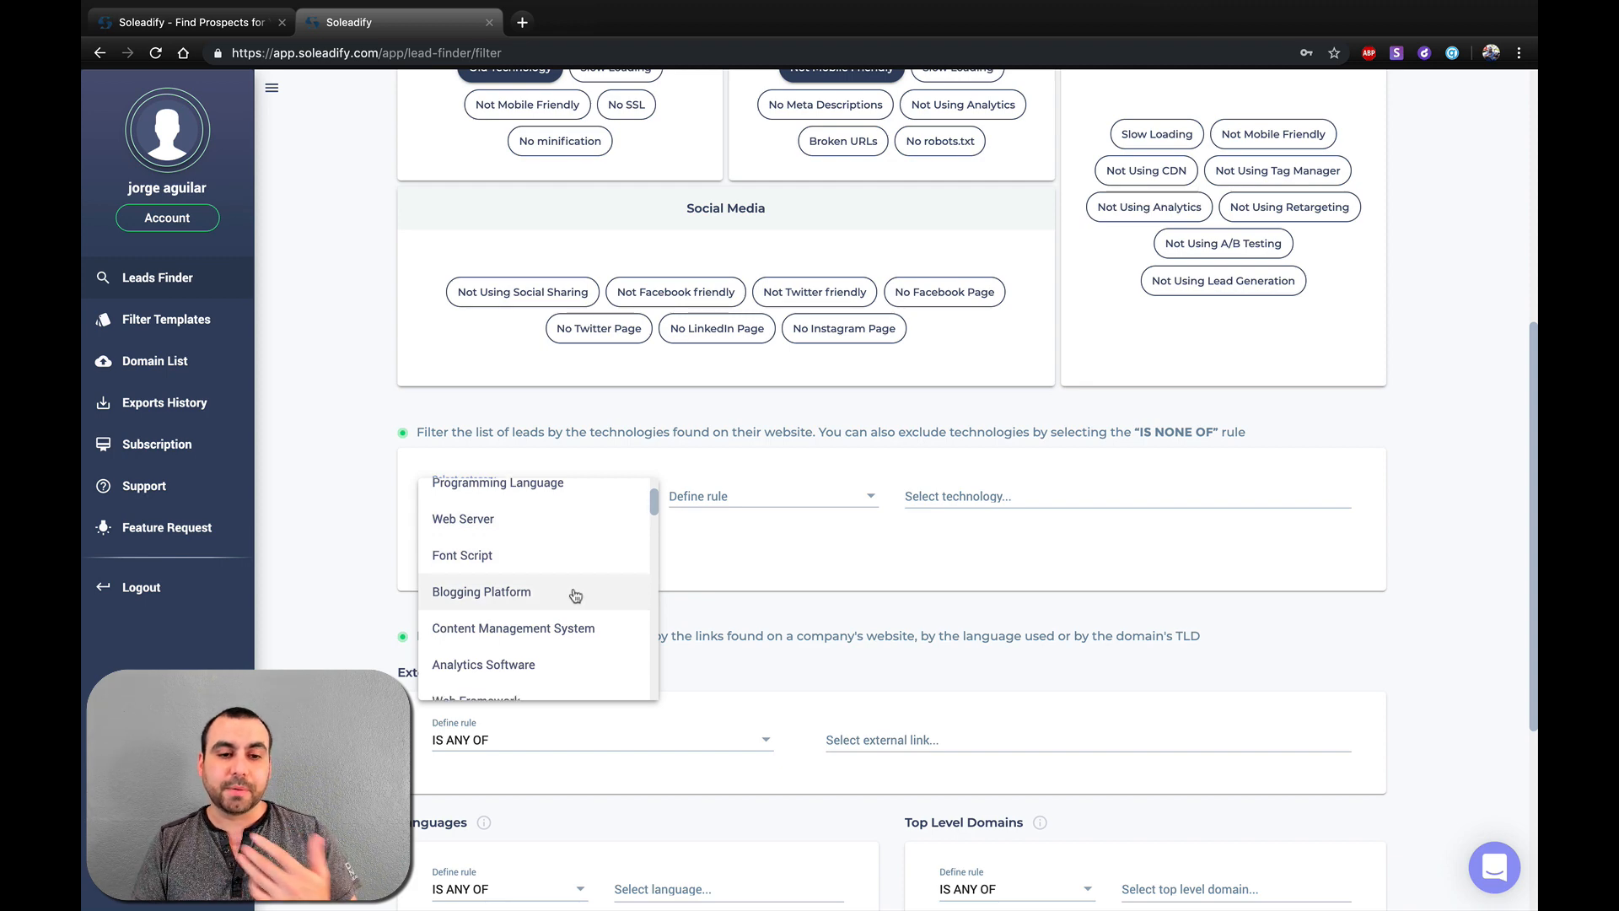
scroll(574, 595, "down", 3)
scroll(575, 596, "down", 2)
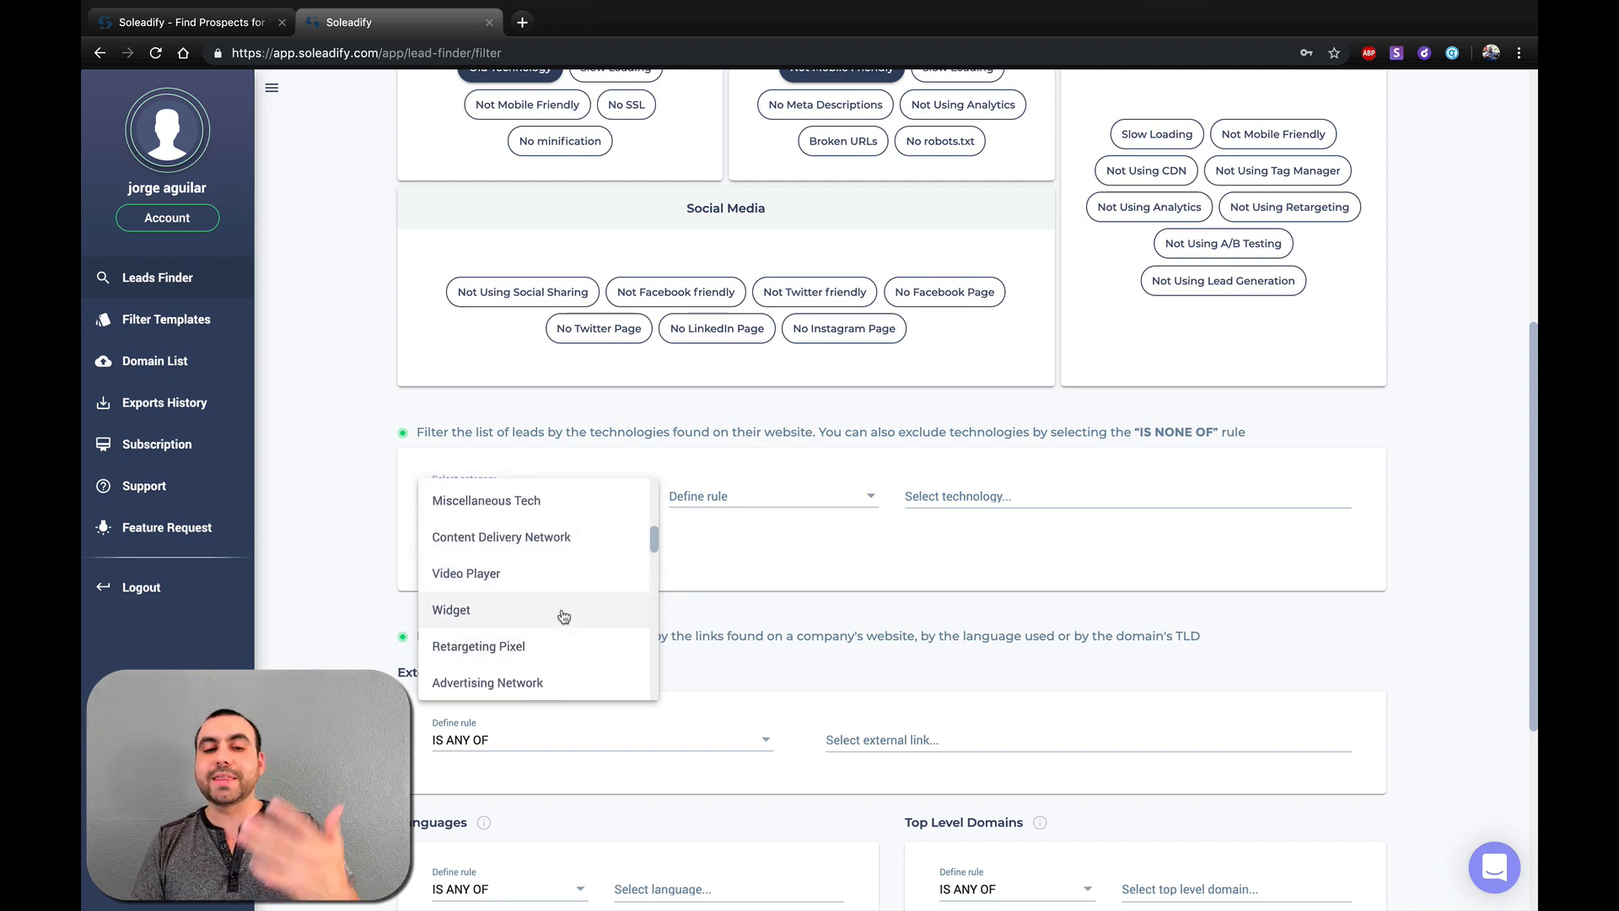
left_click(780, 563)
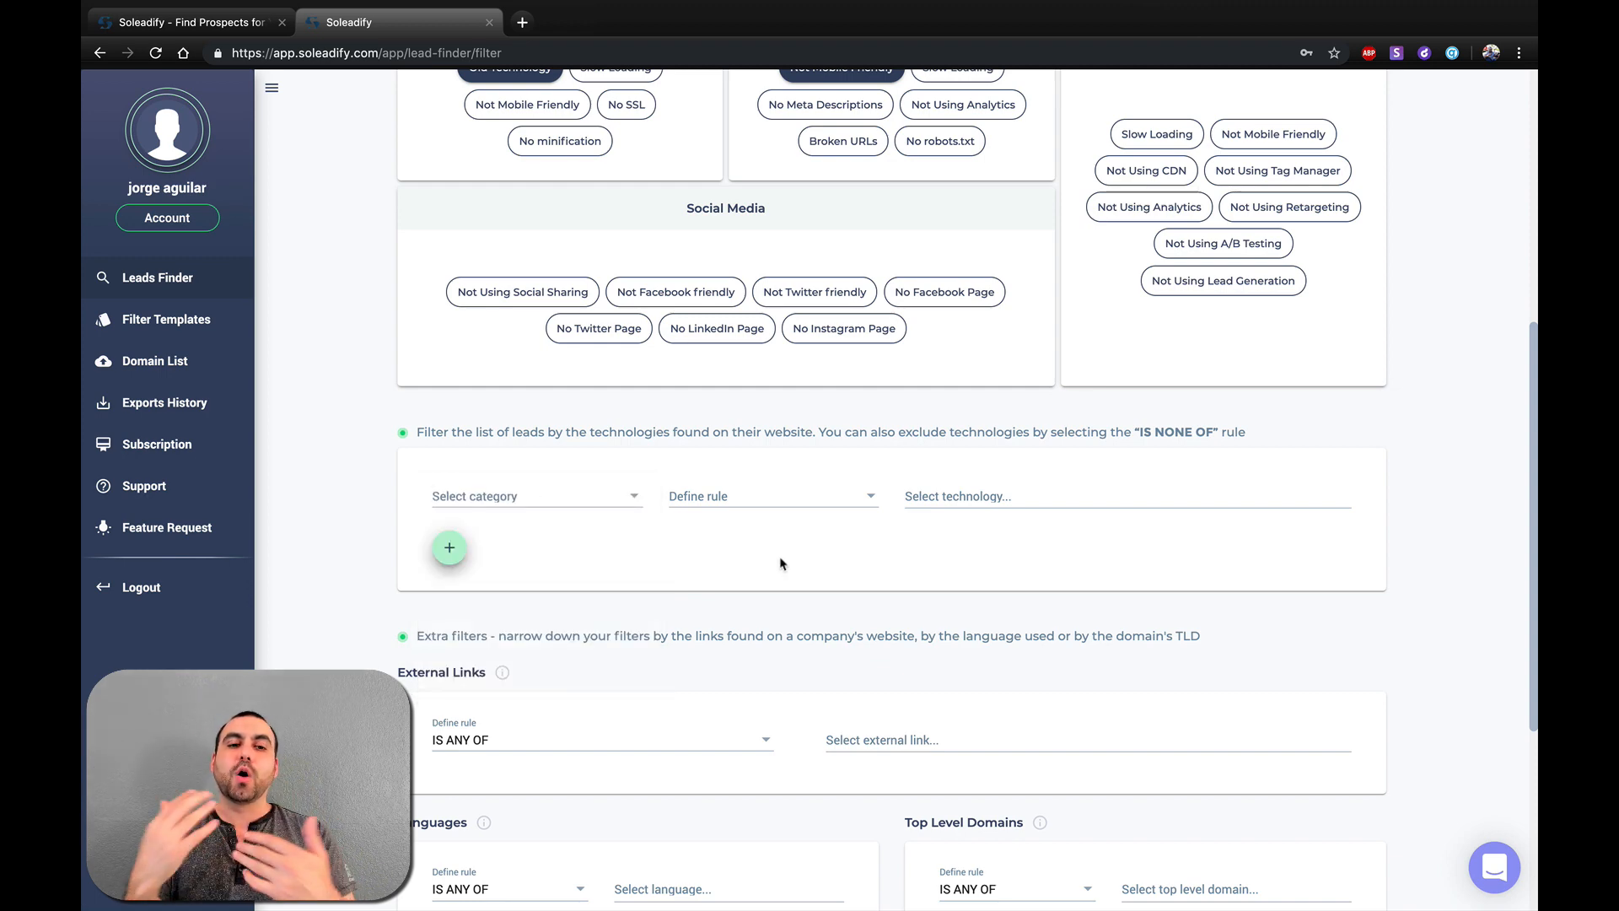
Add a second technology filter row and check its category options without choosing one
left_click(454, 552)
left_click(441, 553)
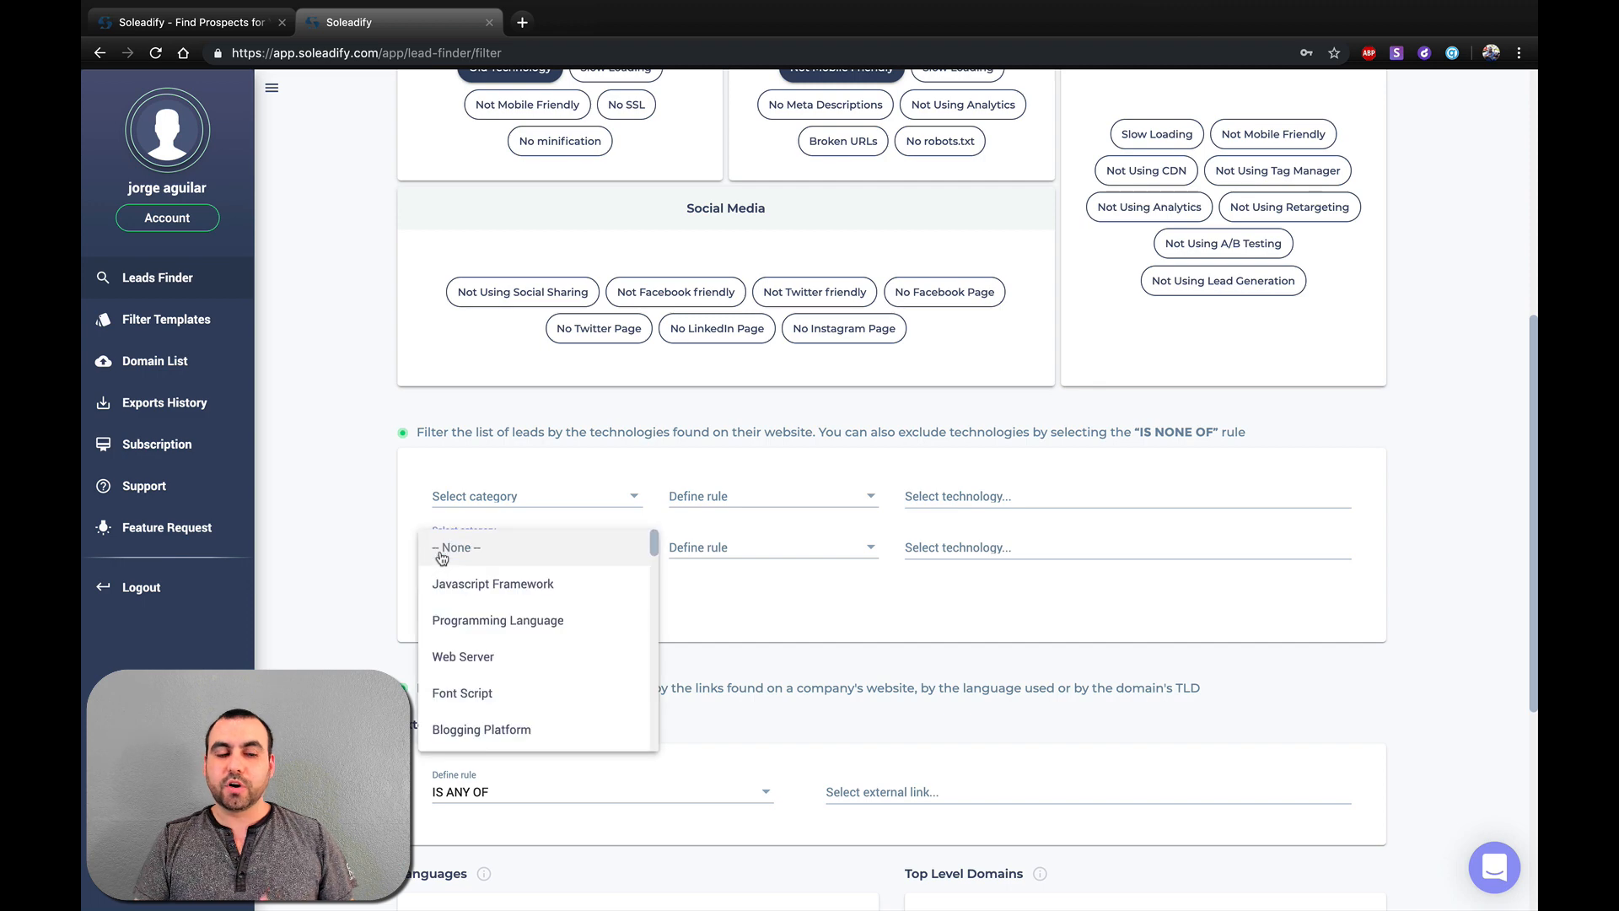
left_click(730, 621)
left_click(439, 549)
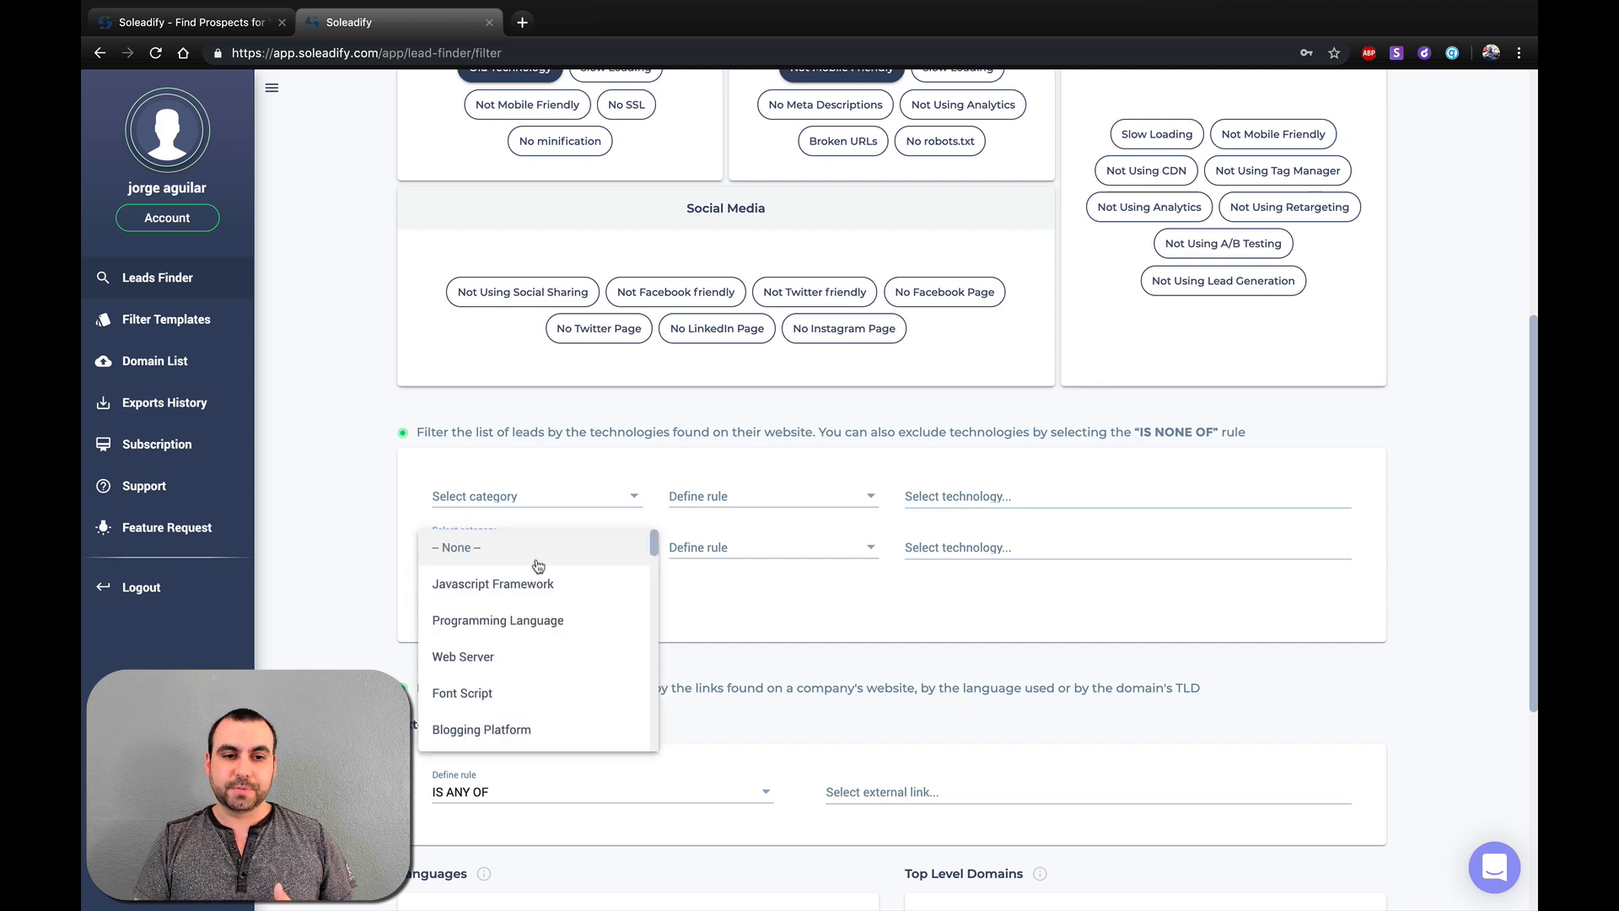
left_click(833, 601)
Review the rule choices and the list of selectable sites for the External Links filter, leaving it unset
scroll(763, 675, "down", 4)
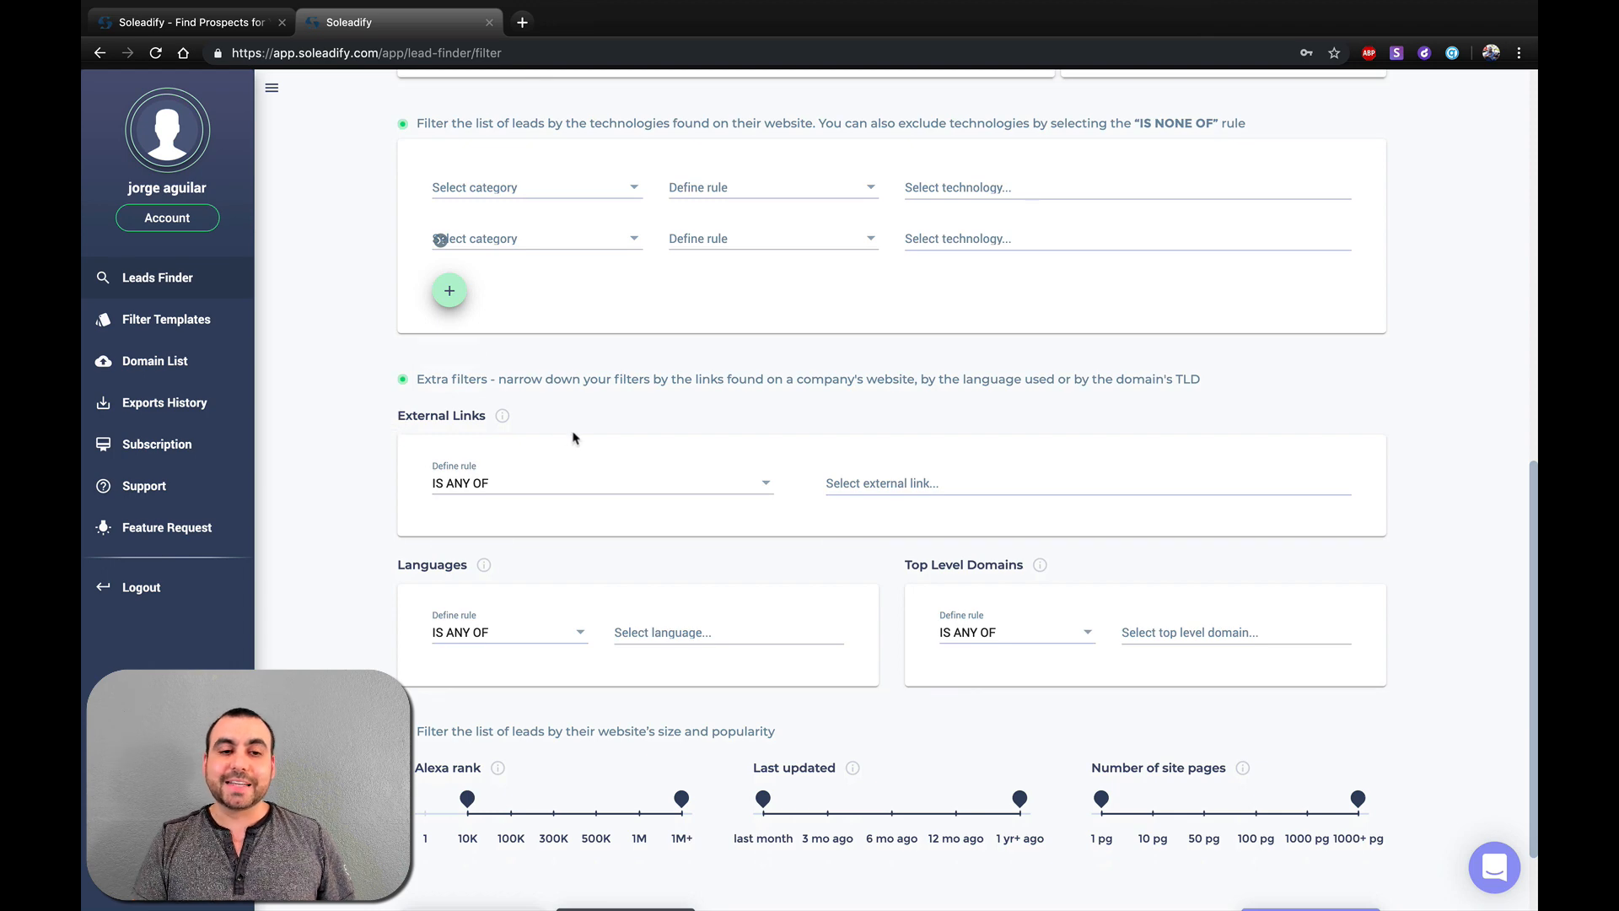
left_click(646, 483)
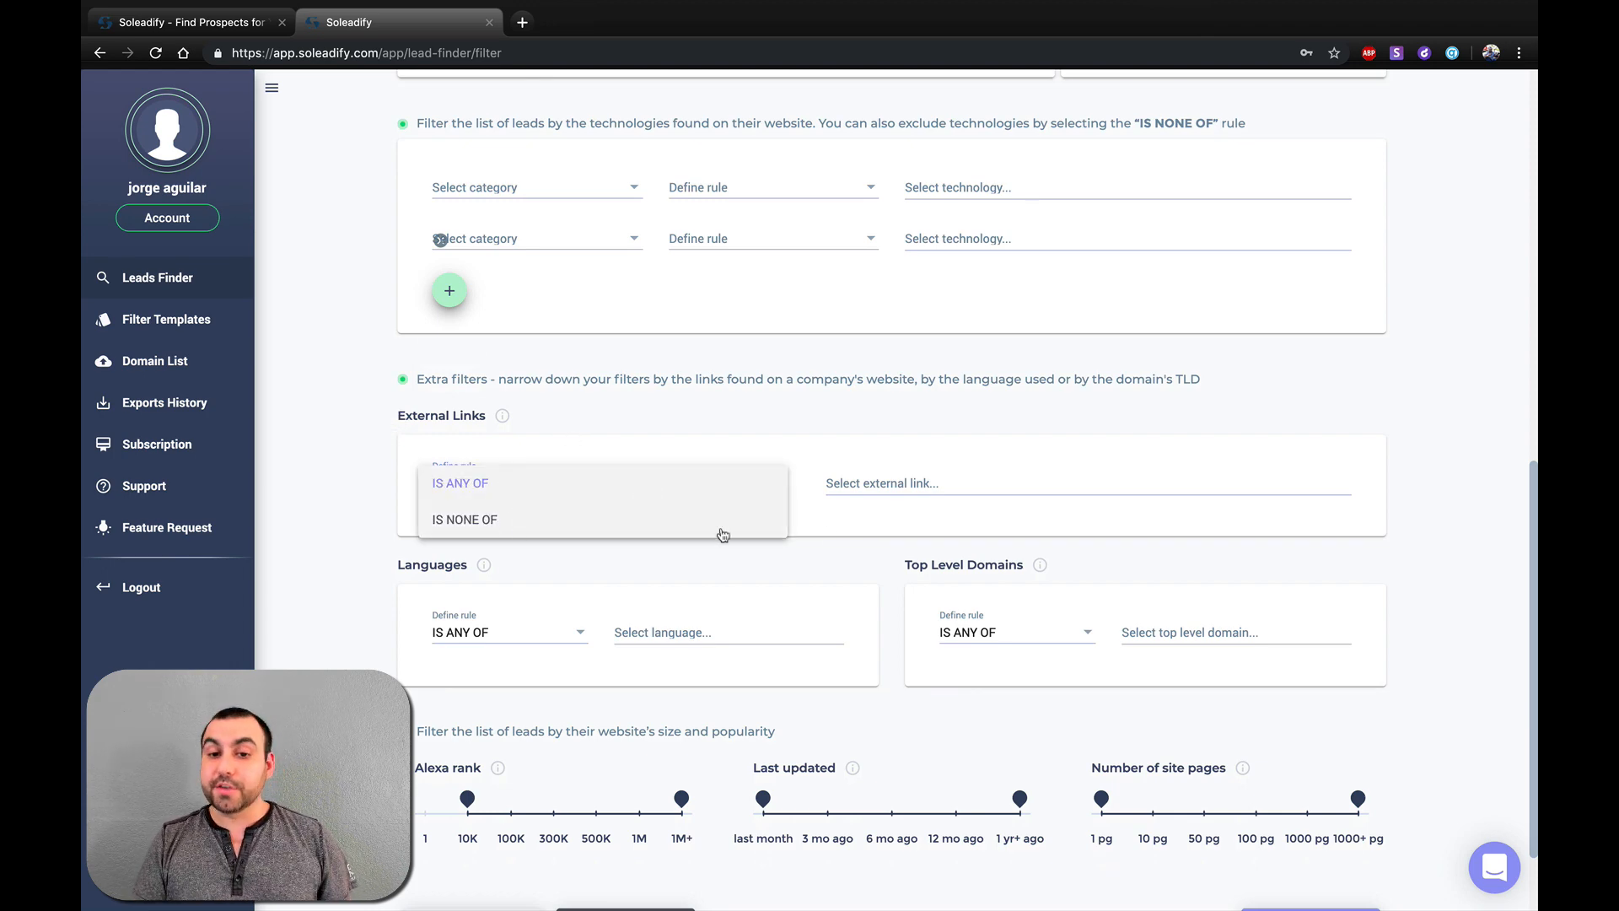
left_click(936, 492)
left_click(925, 482)
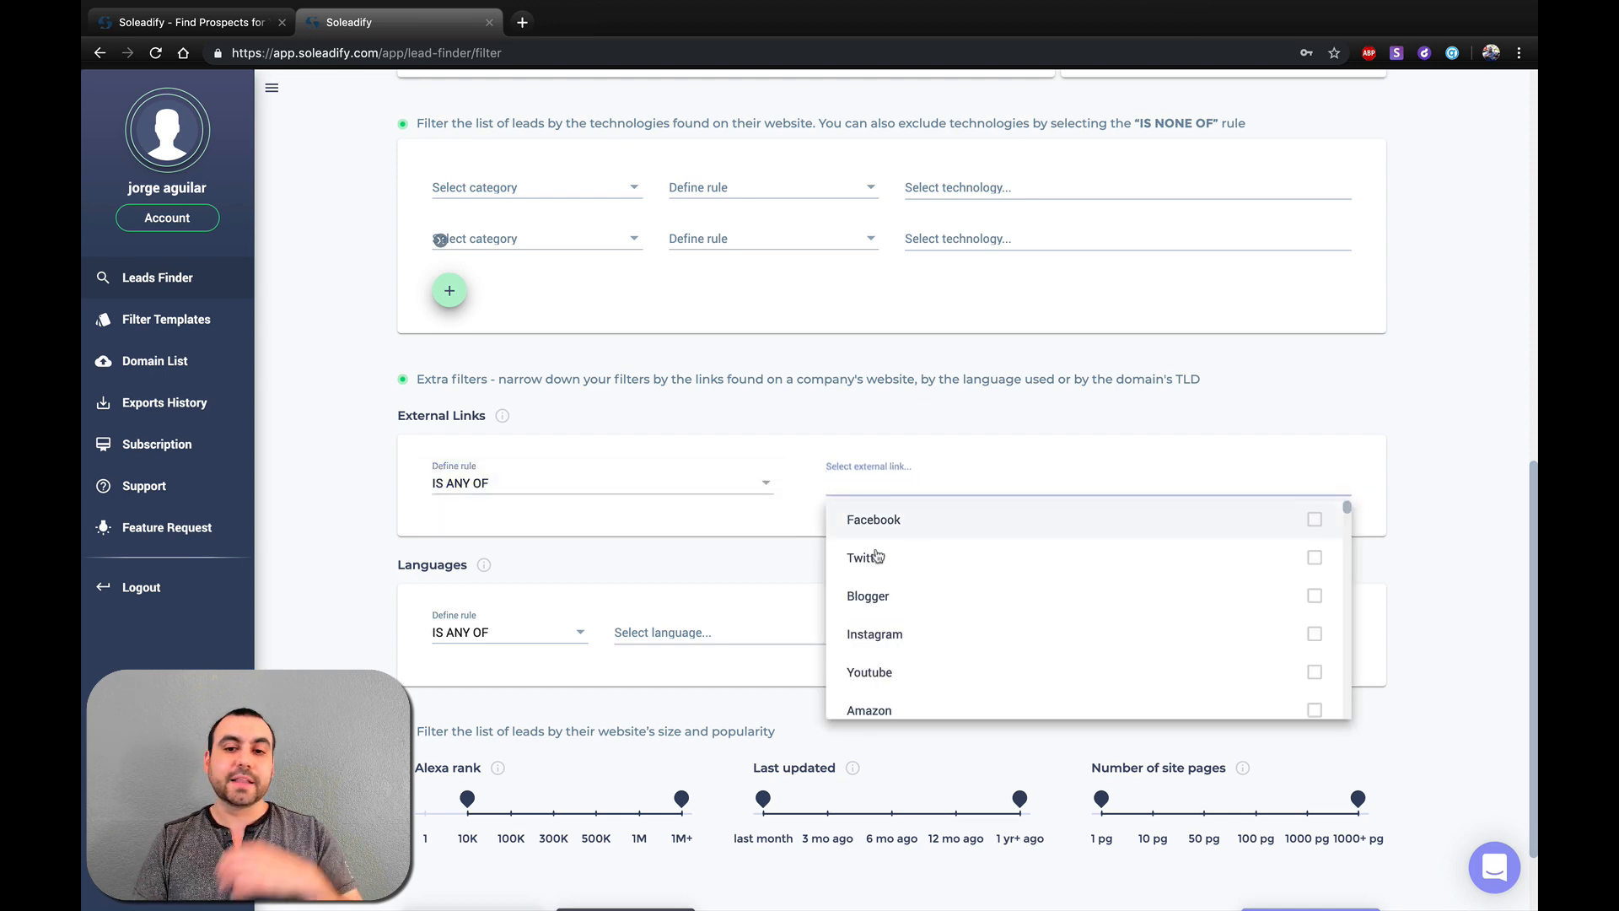
scroll(938, 581, "down", 15)
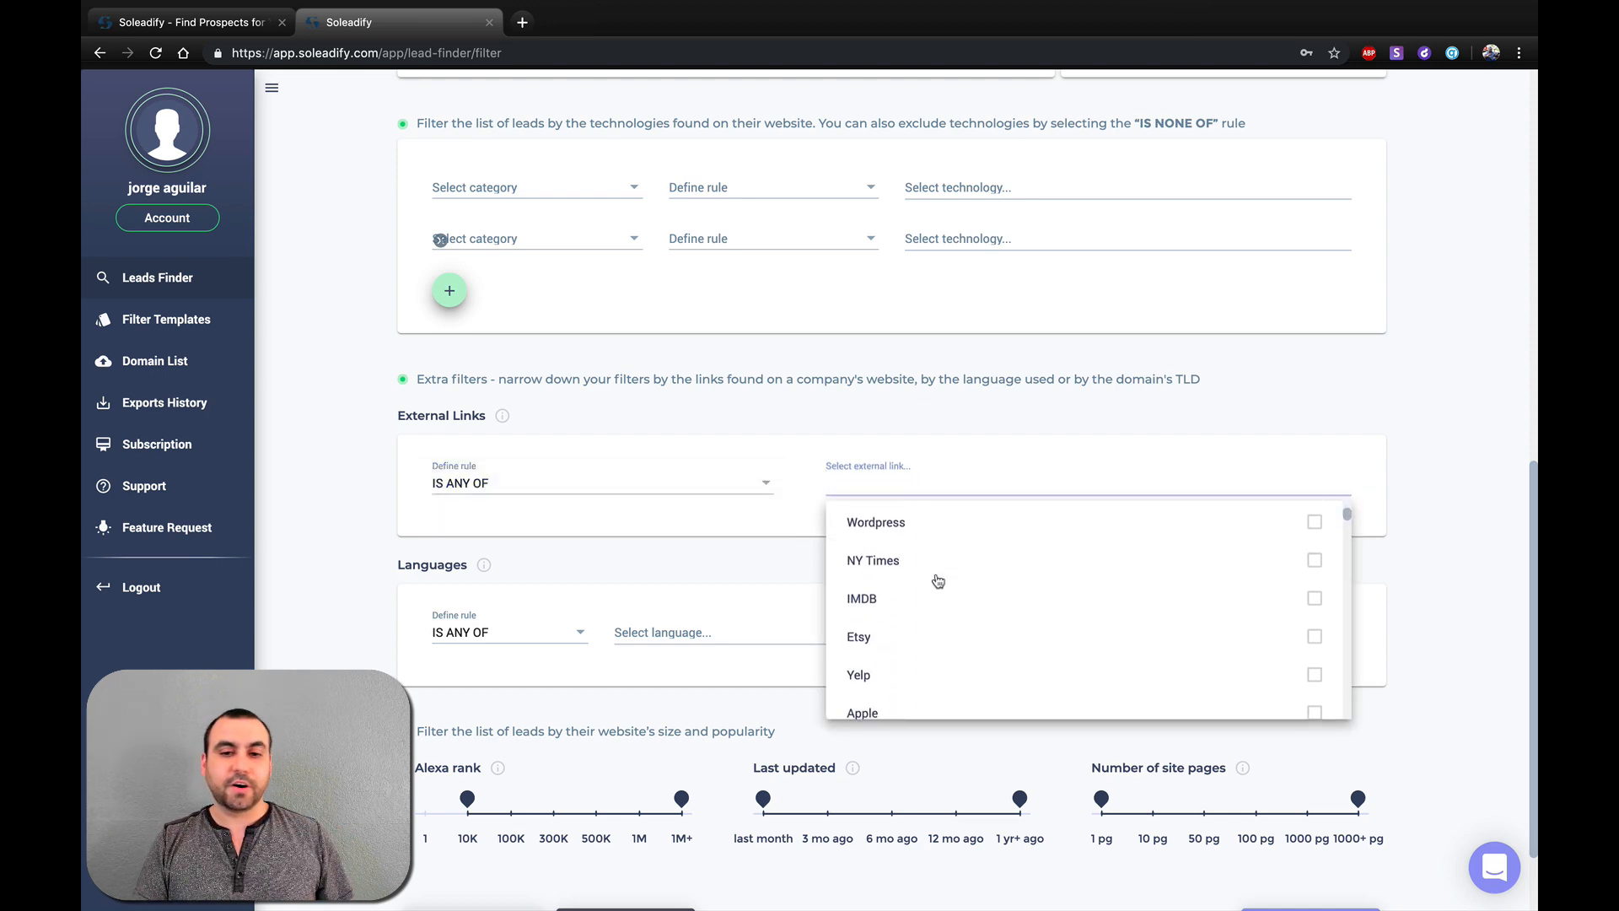
scroll(937, 581, "down", 8)
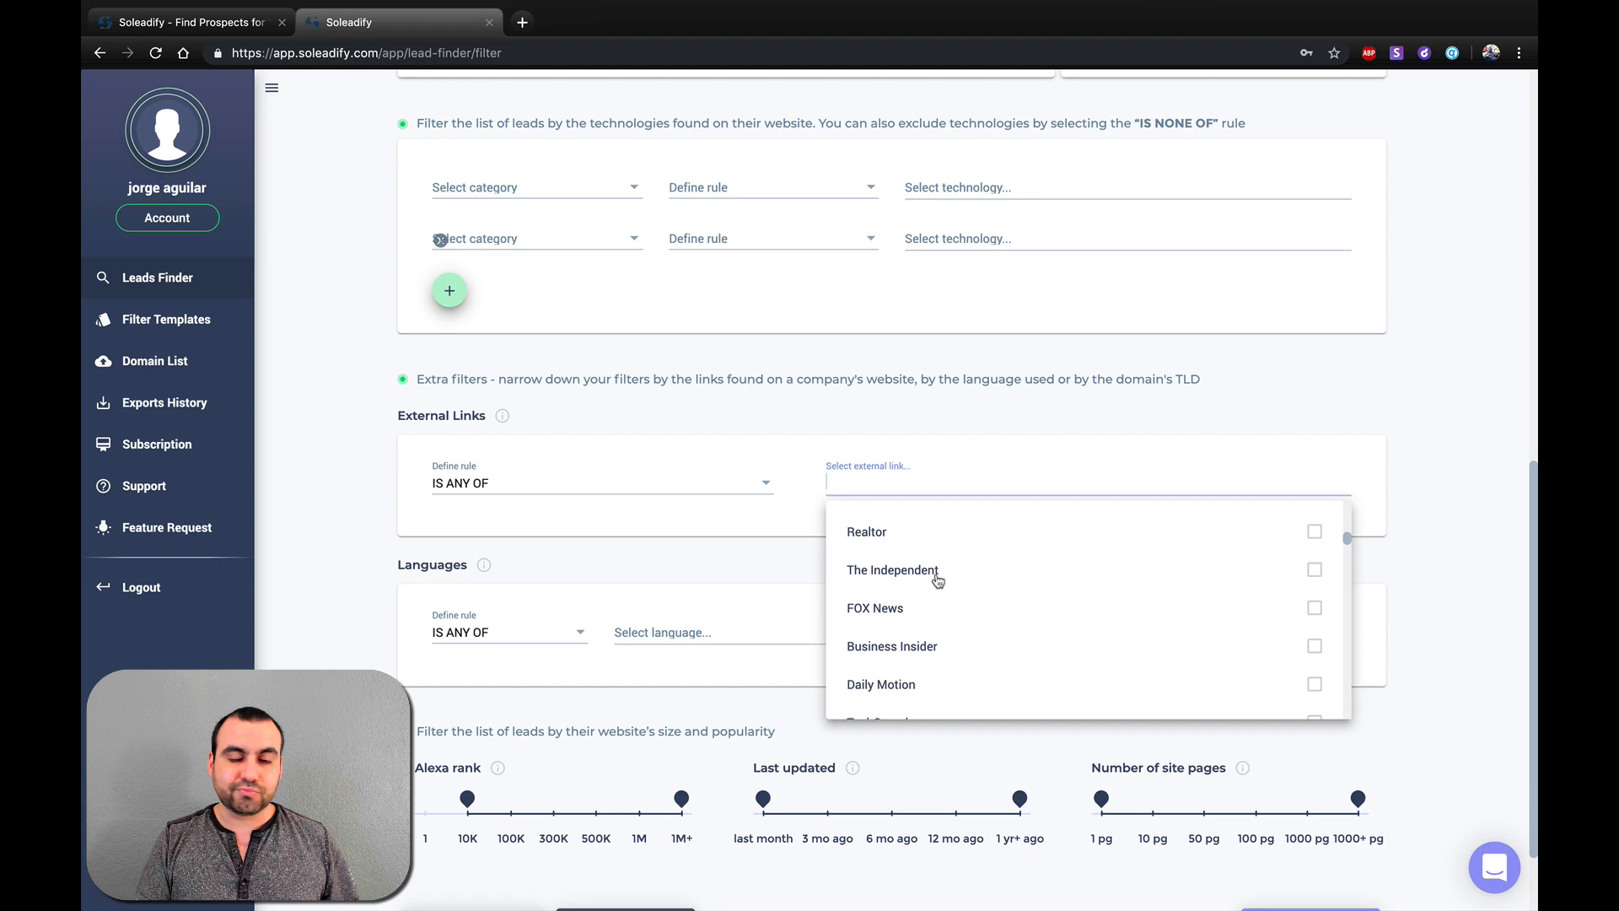
left_click(761, 557)
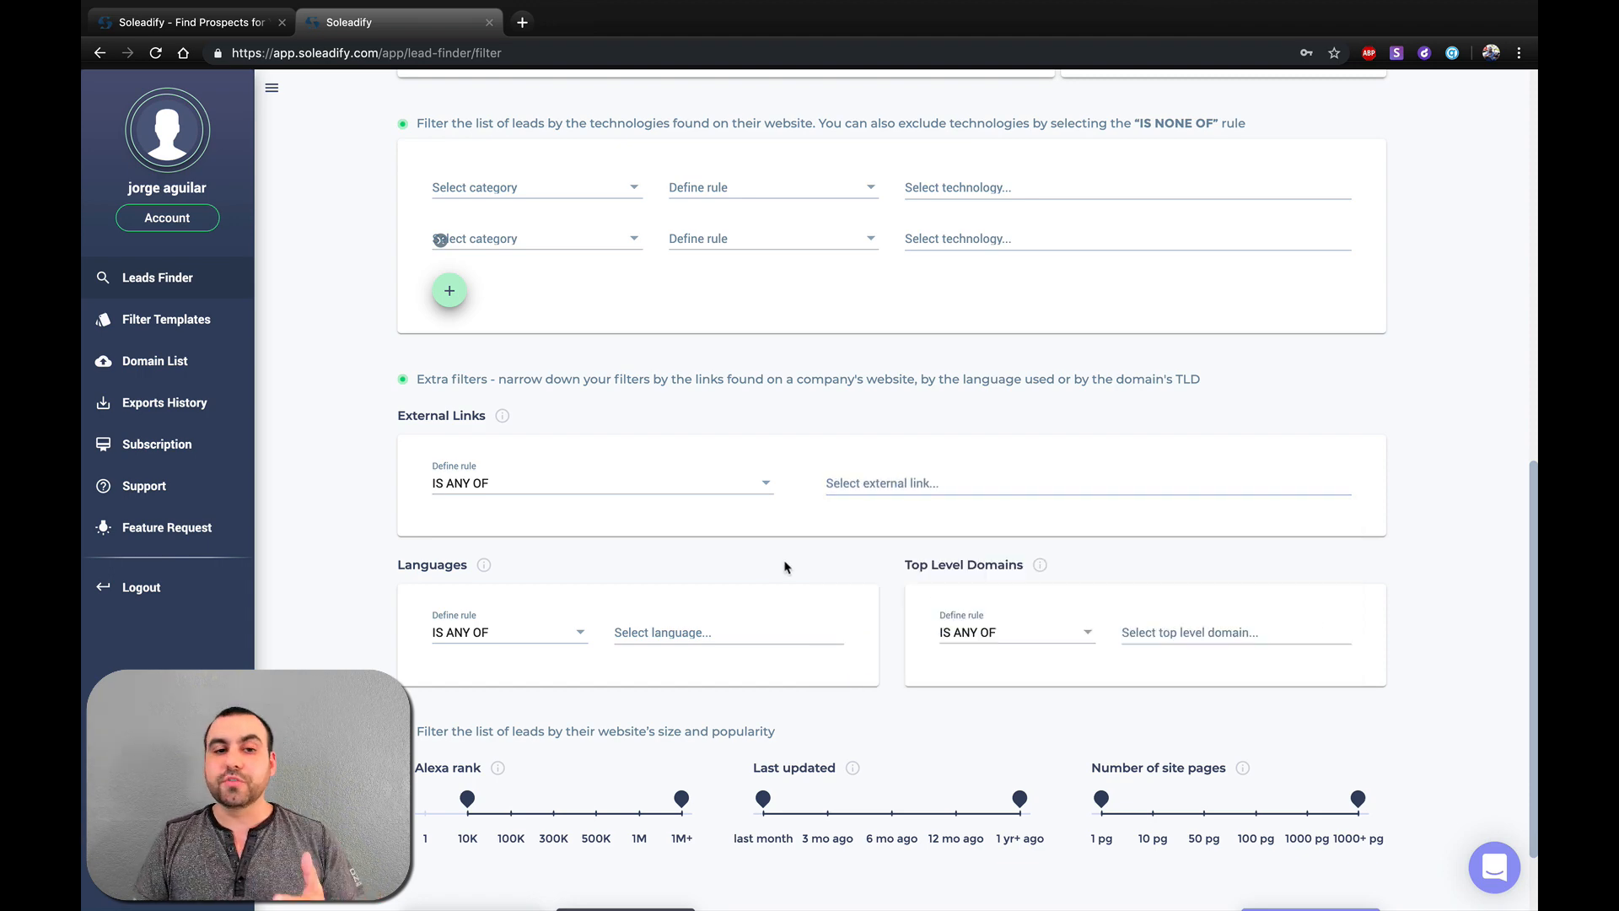
Review the rule choices and the available domain endings of the Top Level Domains filter without selecting any
scroll(784, 566, "down", 2)
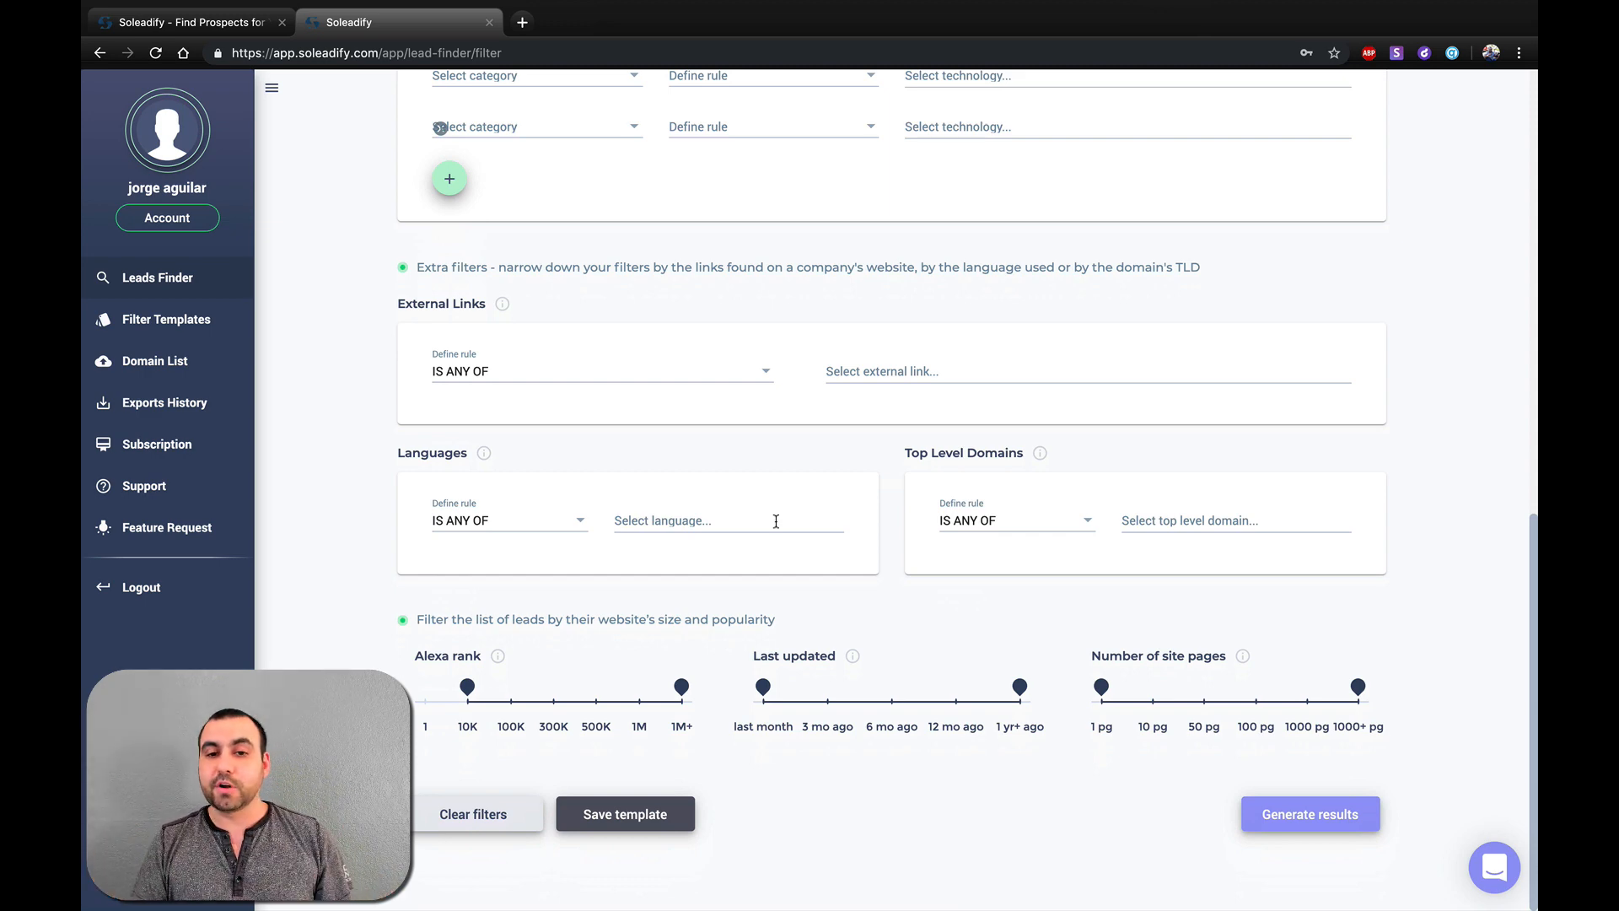
left_click(1042, 521)
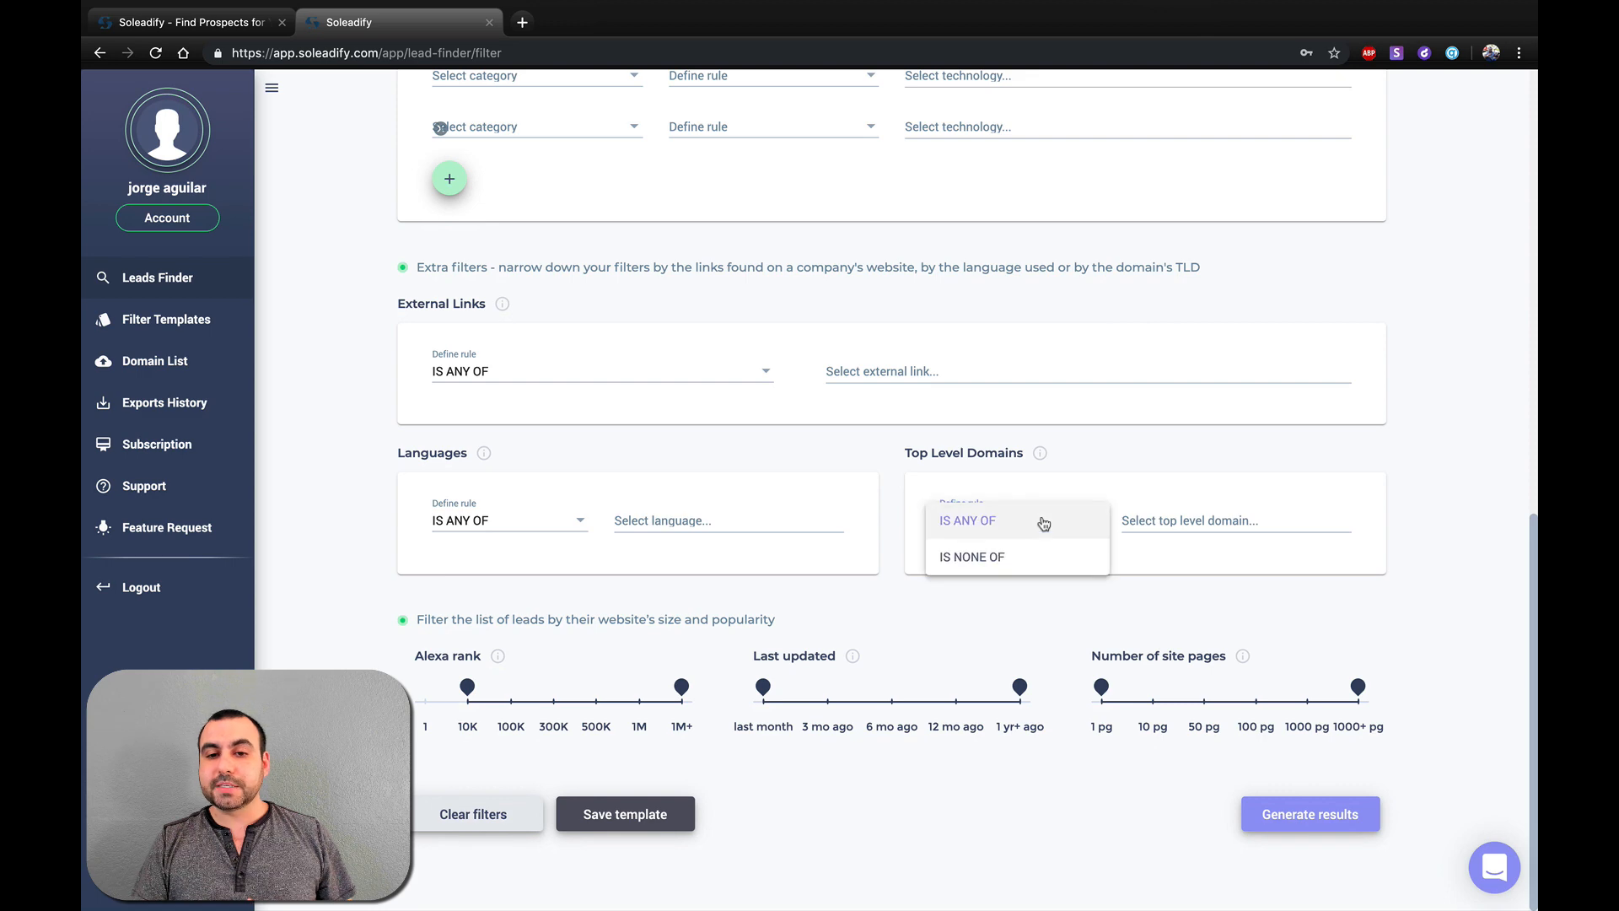
left_click(1134, 522)
left_click(1170, 520)
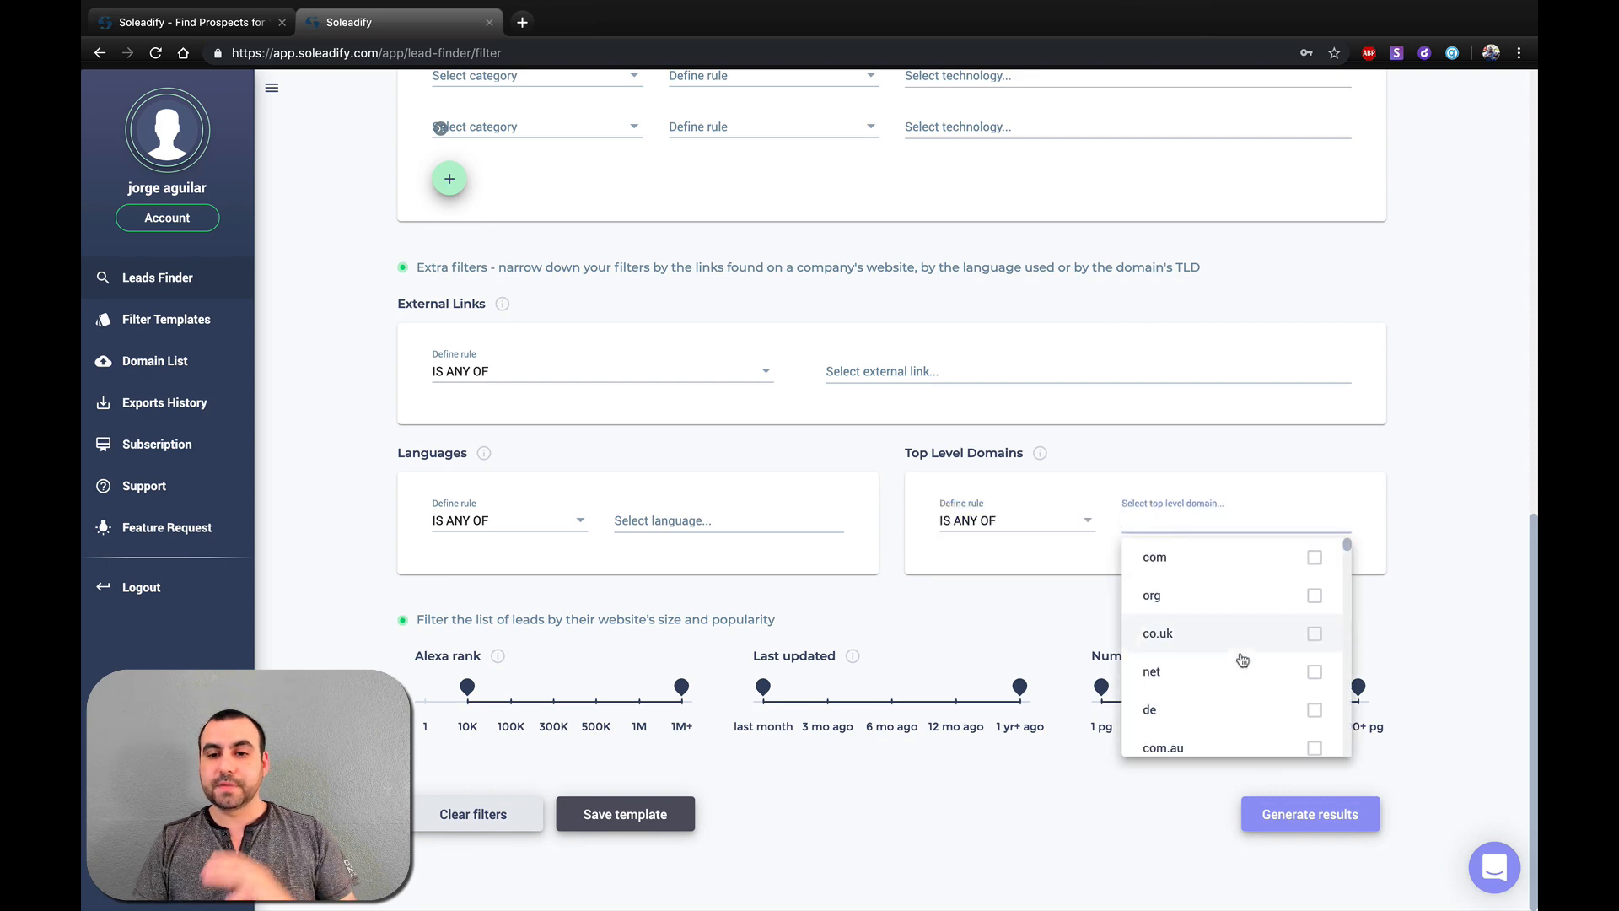
scroll(1242, 660, "down", 2)
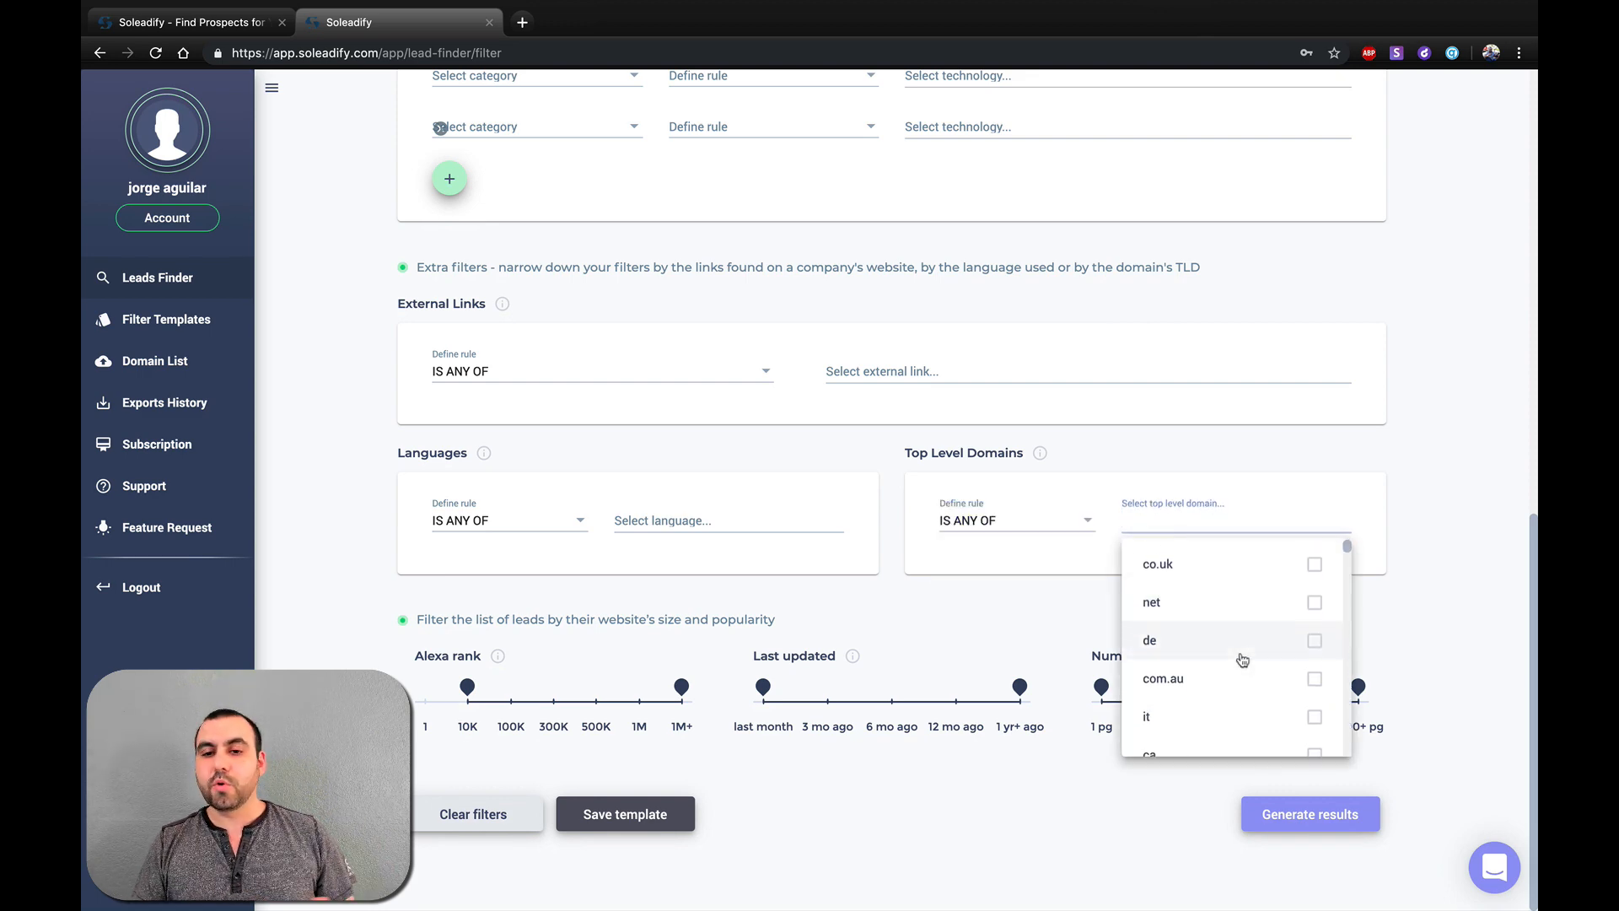
scroll(1242, 659, "down", 4)
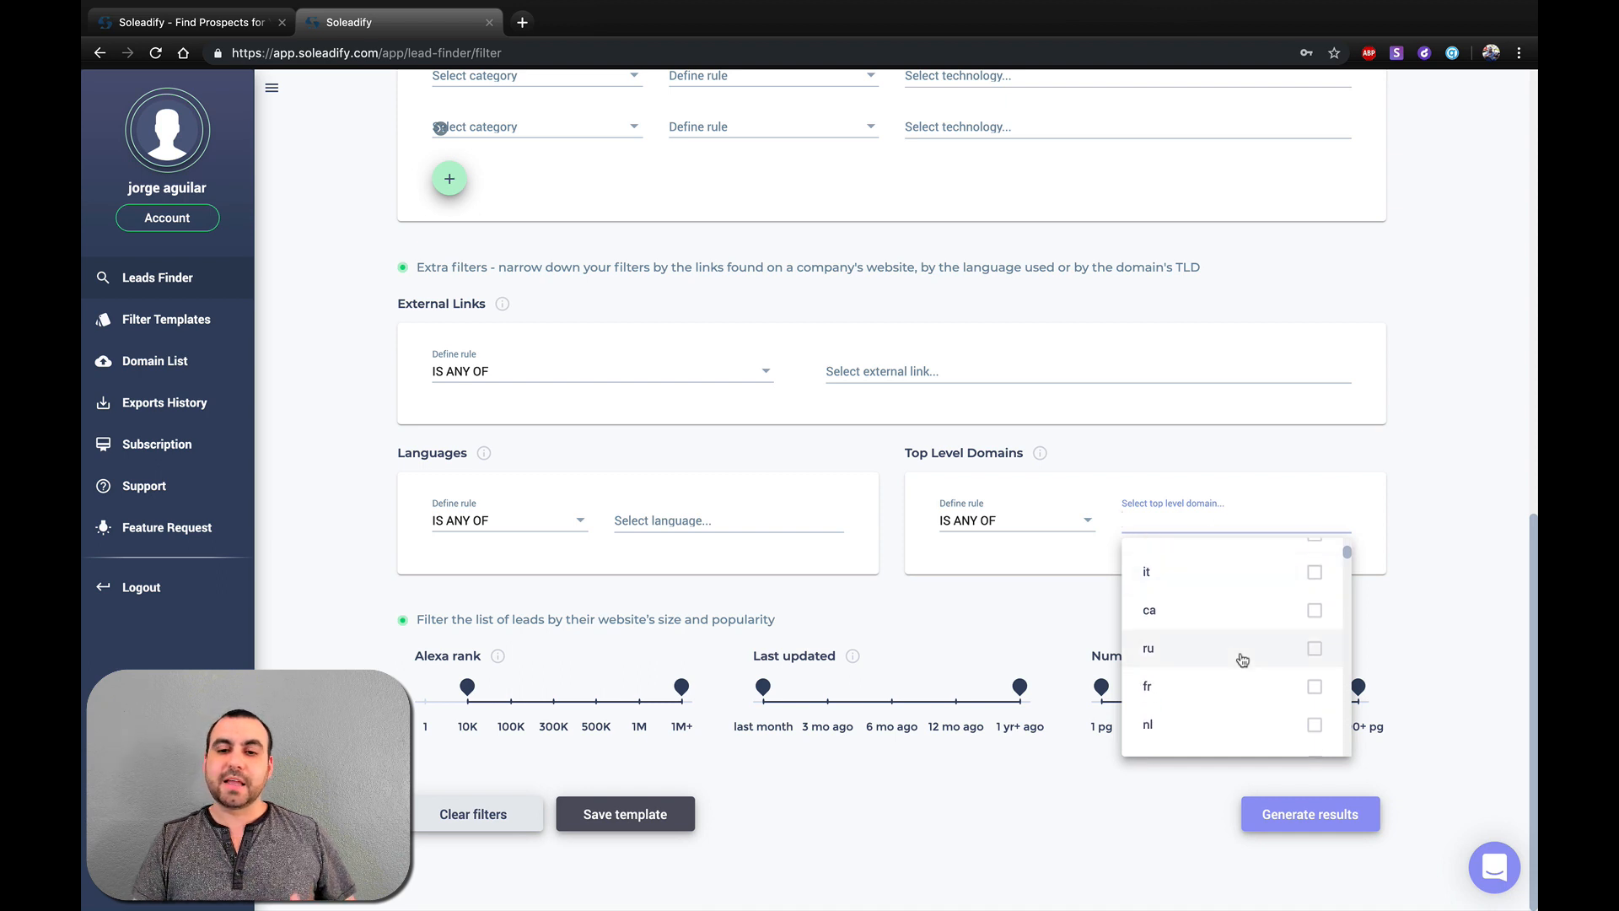
scroll(1242, 660, "down", 10)
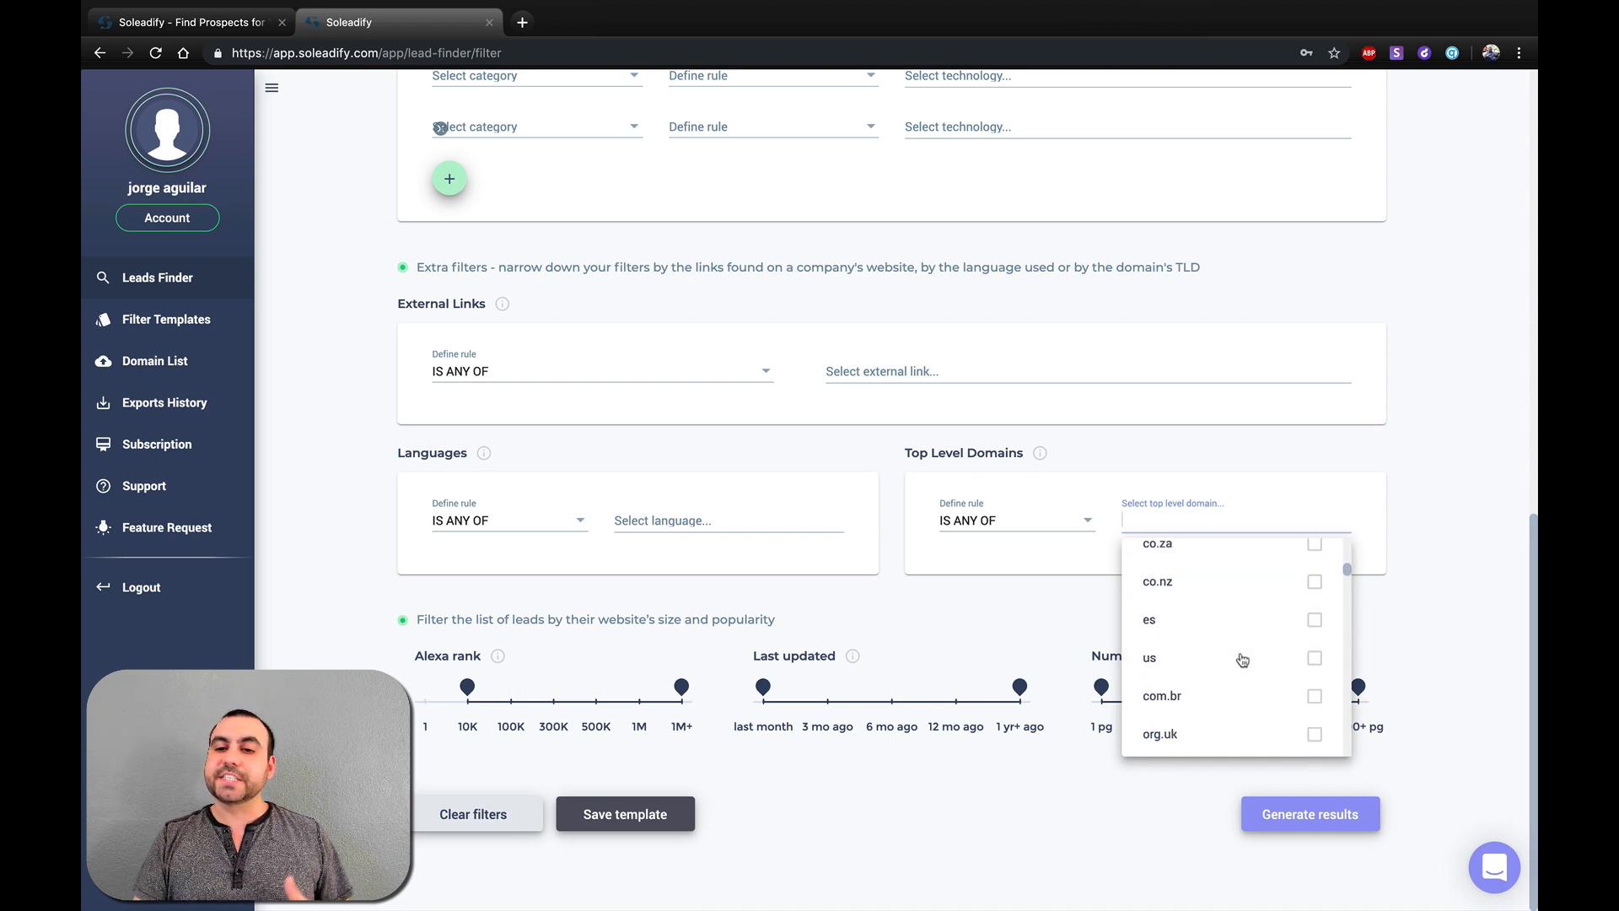
left_click(1023, 611)
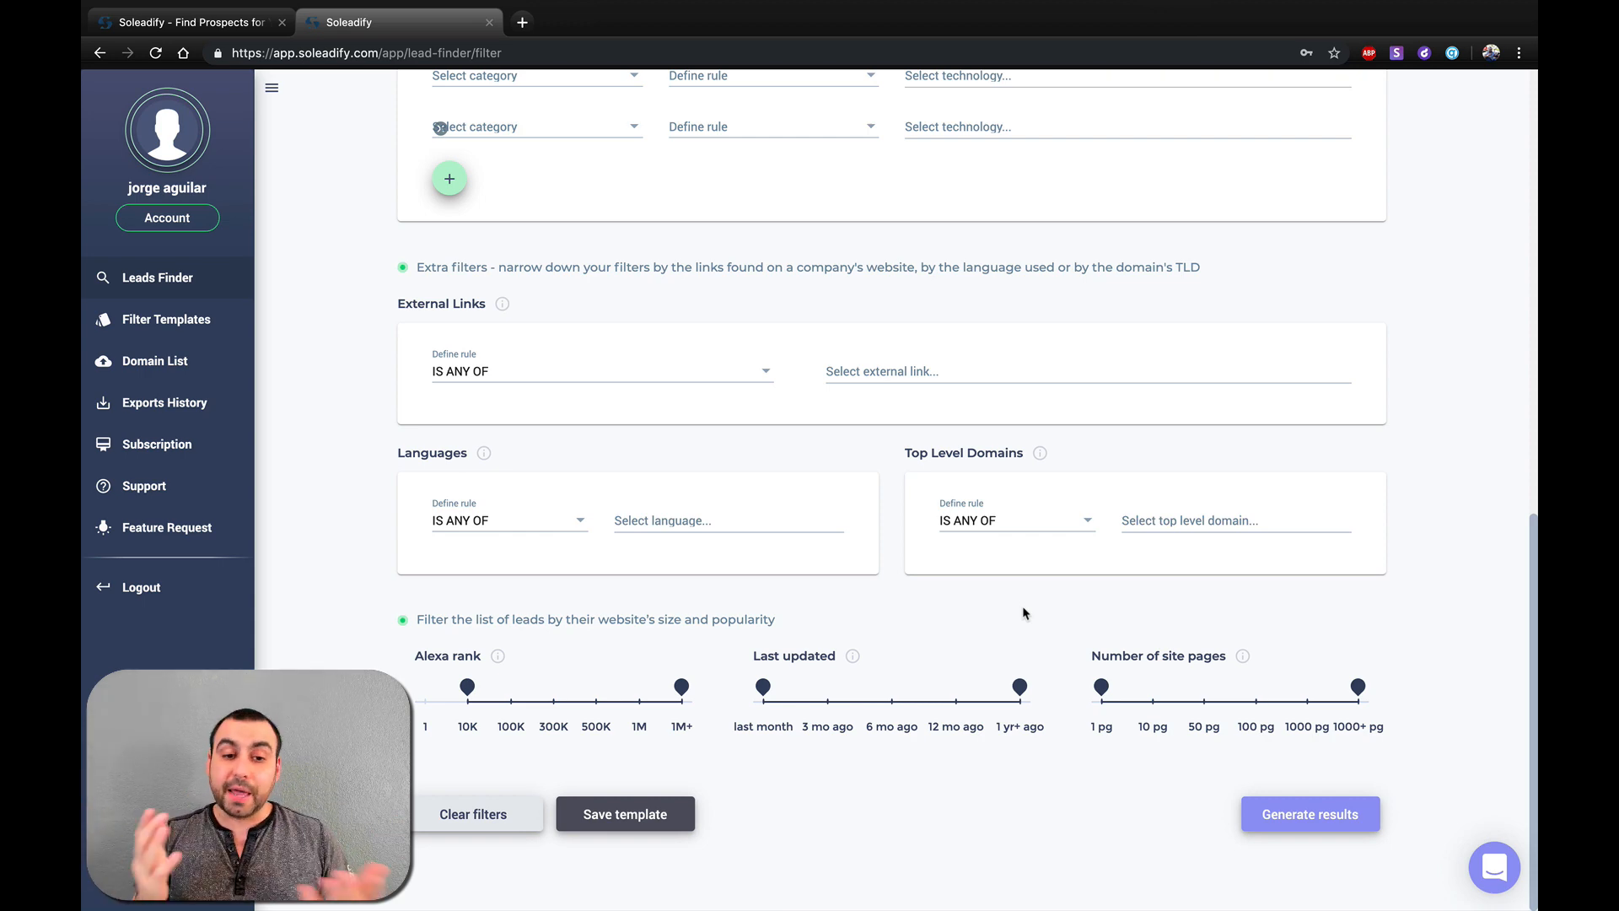
Set the Alexa rank range to 100K through 1M+ and the Last updated range to 12 mo ago through 1 yr+ ago
scroll(707, 618, "down", 1)
scroll(708, 624, "up", 1)
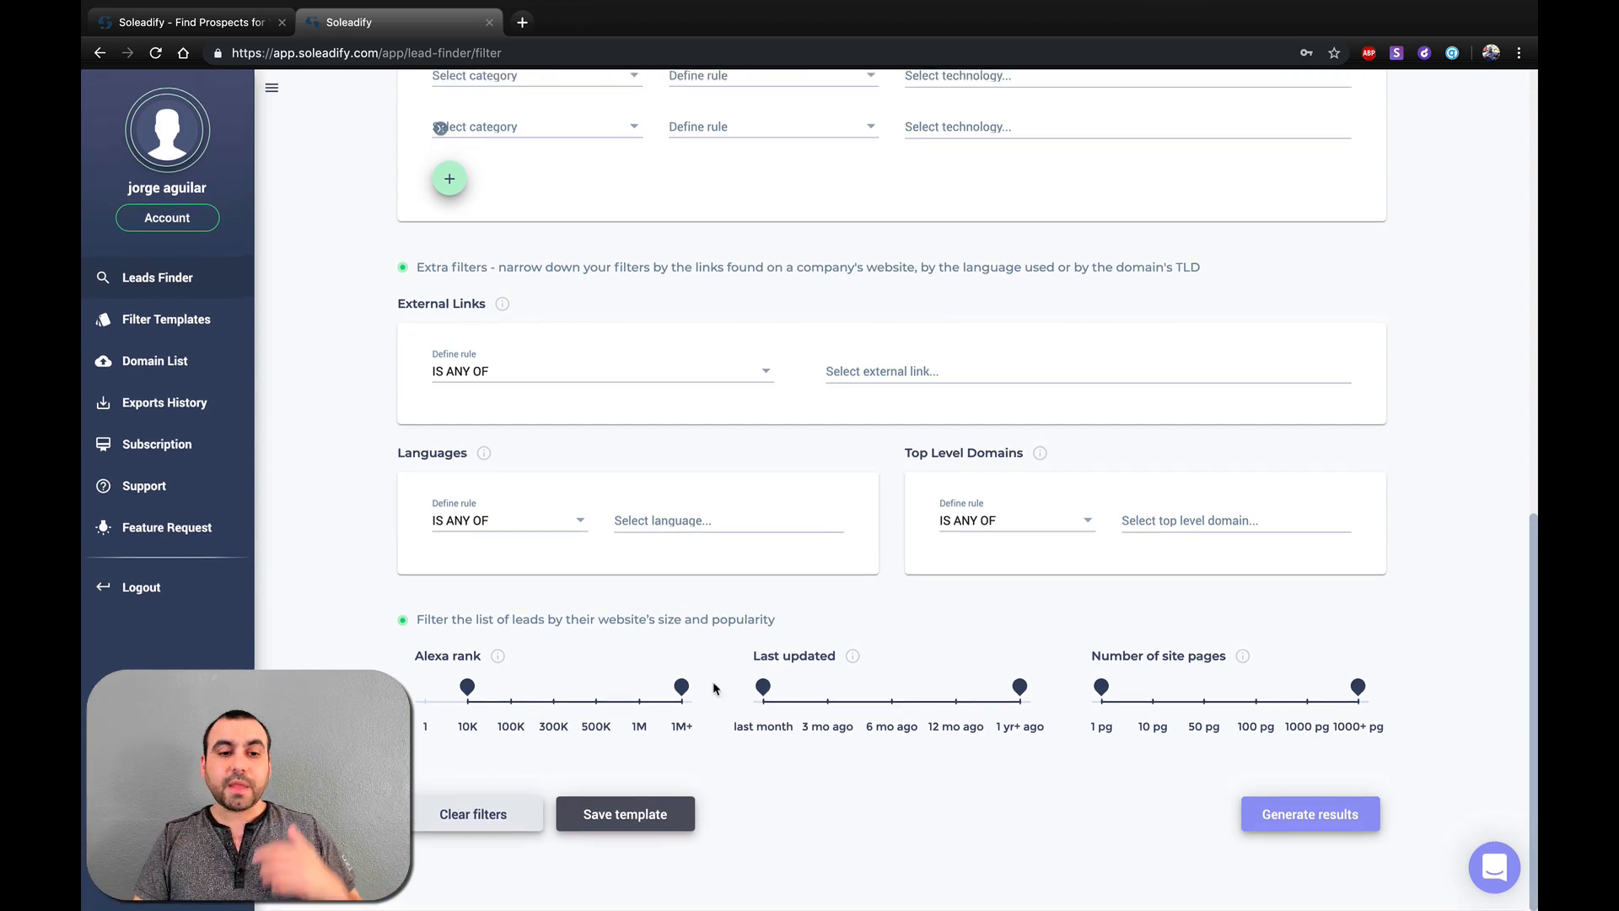
left_click_drag(419, 624, 801, 627)
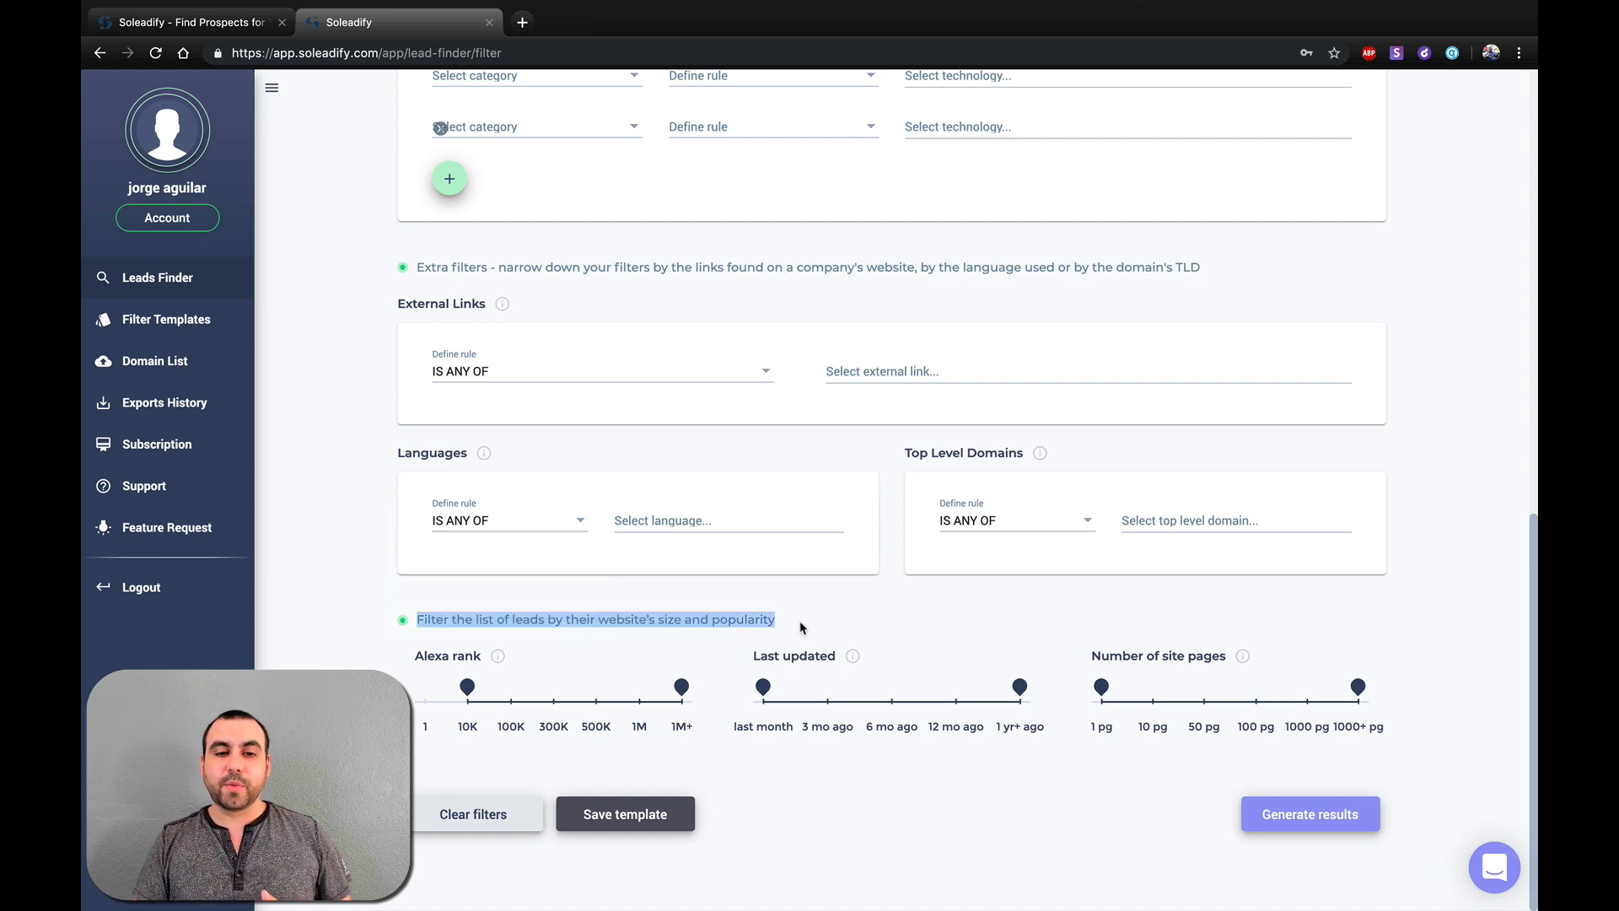
left_click(756, 623)
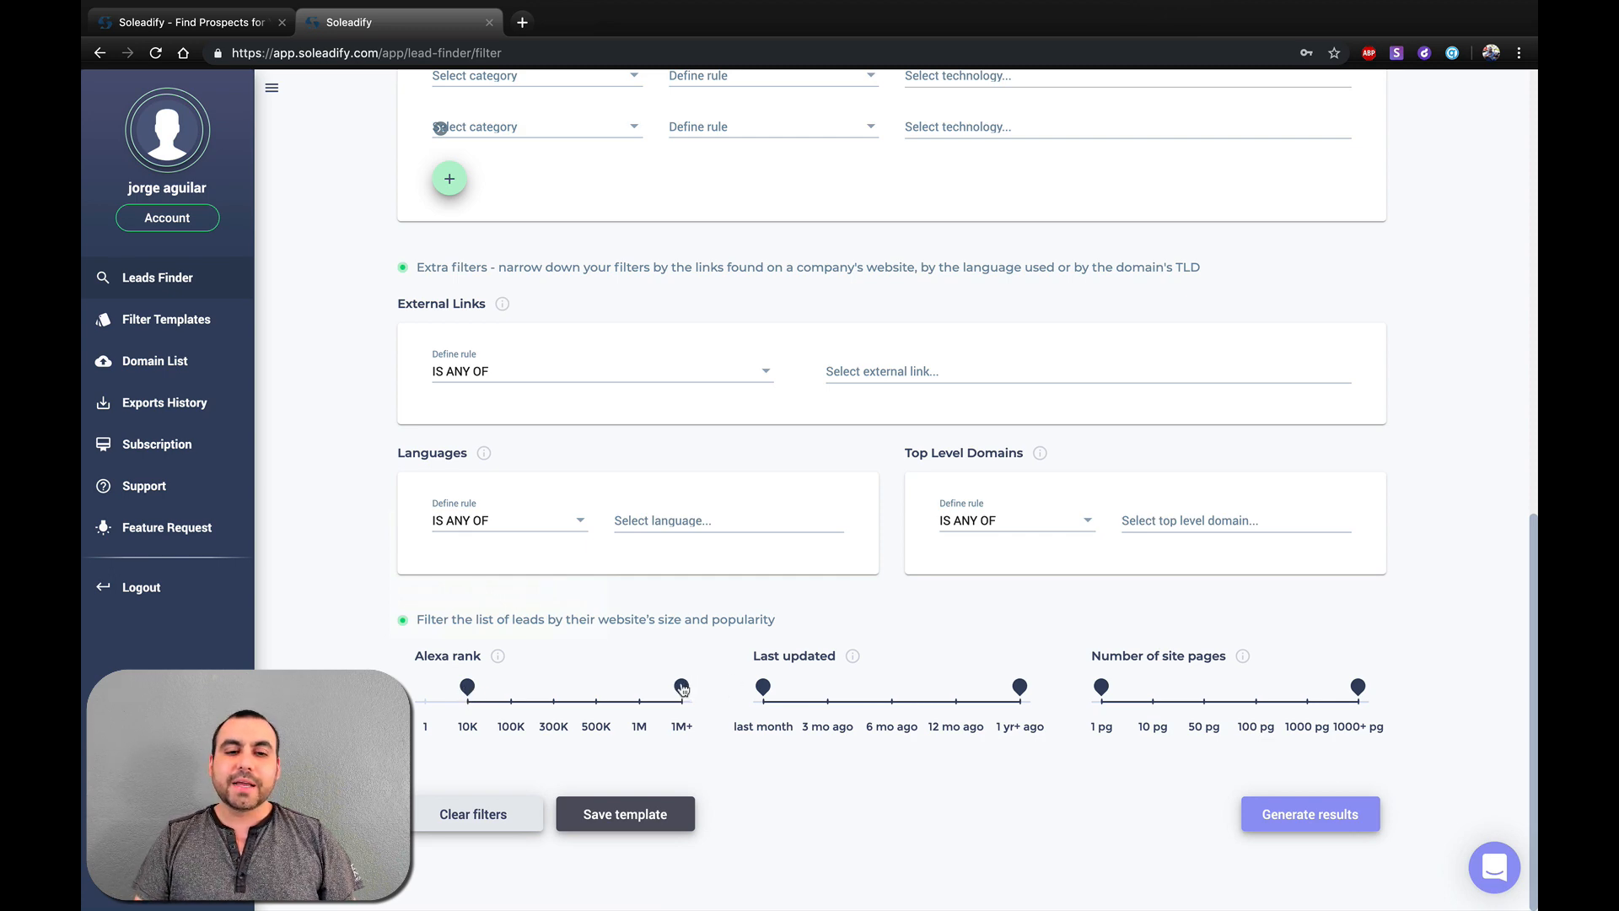
left_click_drag(680, 687, 741, 683)
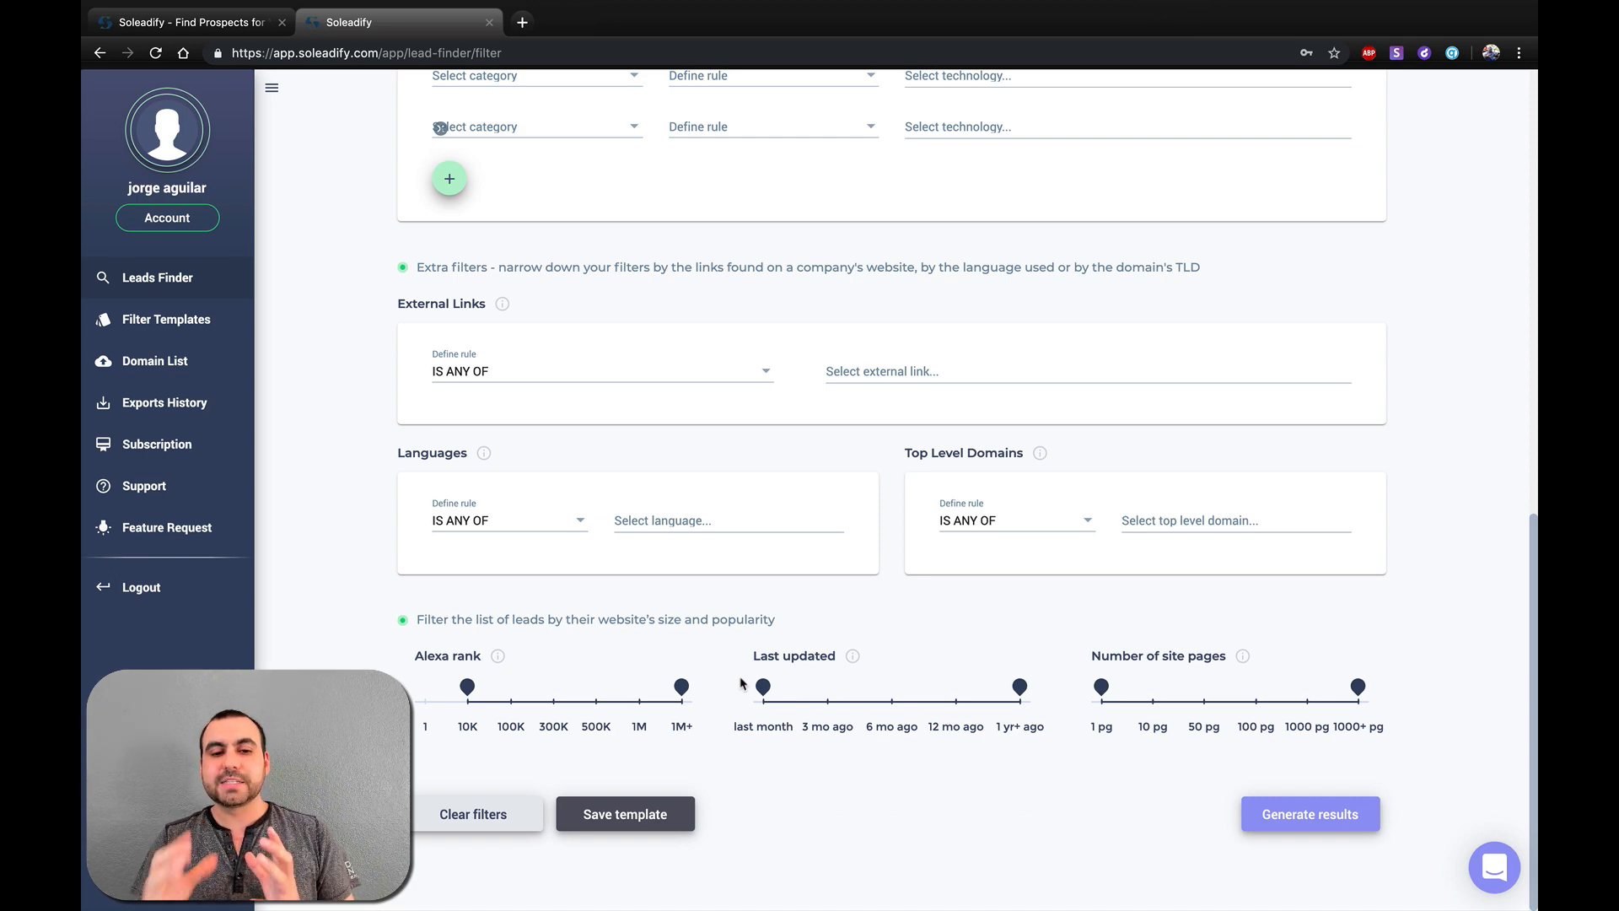
left_click_drag(468, 686, 508, 690)
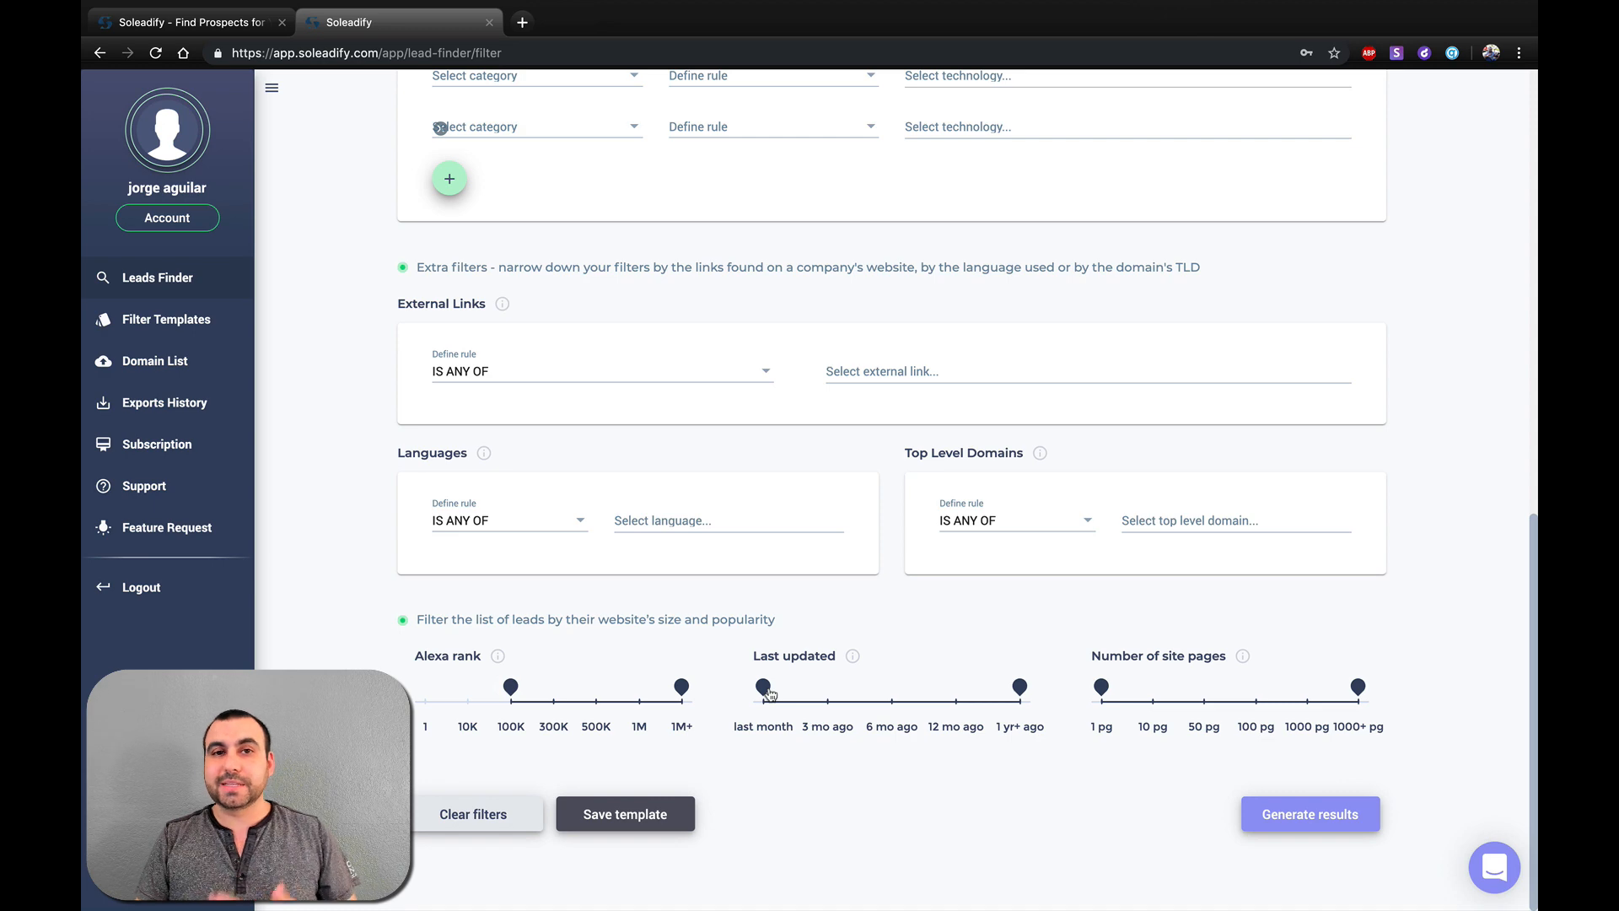
left_click_drag(770, 693, 950, 695)
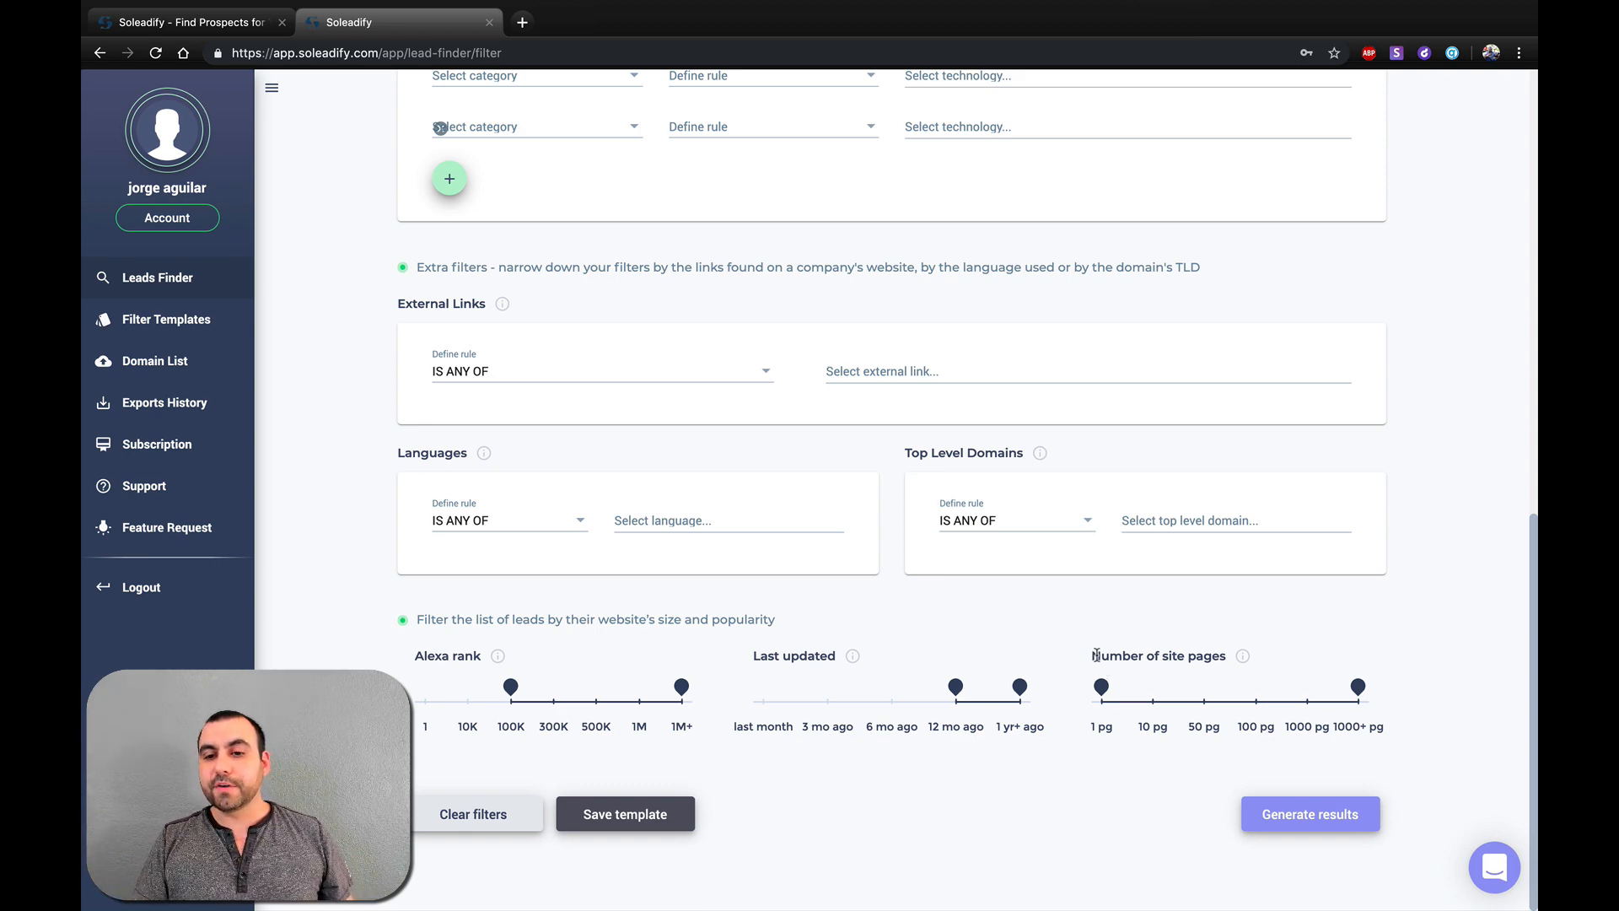
Limit the number of site pages to a range of 1 to 50 pages
left_click_drag(1100, 655, 1224, 655)
left_click(1178, 655)
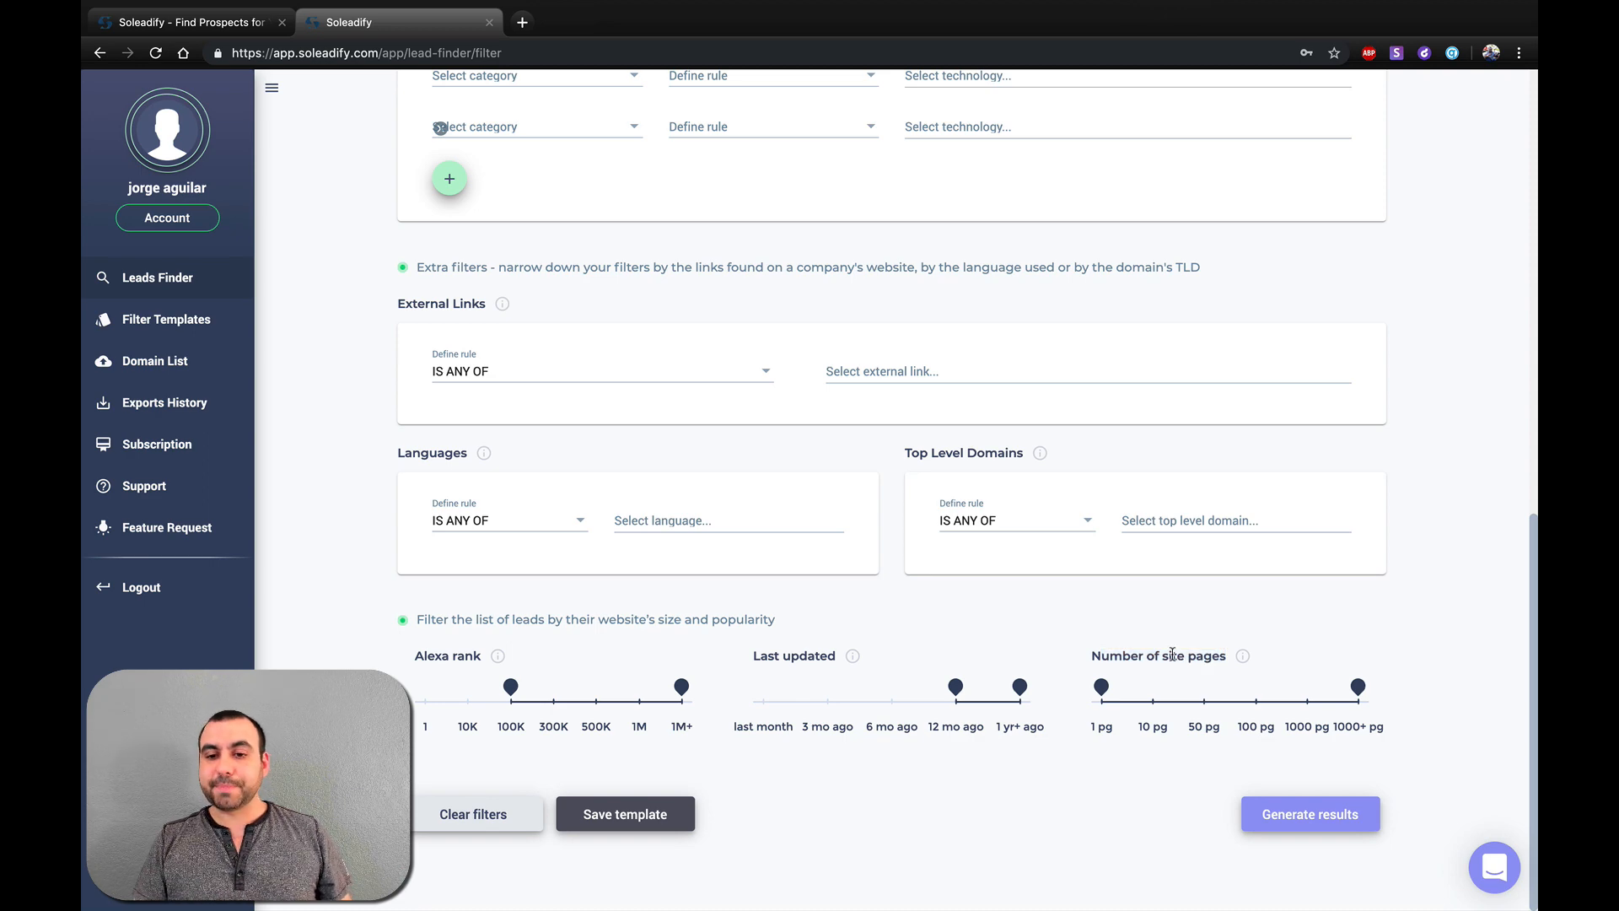
double_click(1172, 655)
left_click(1173, 655)
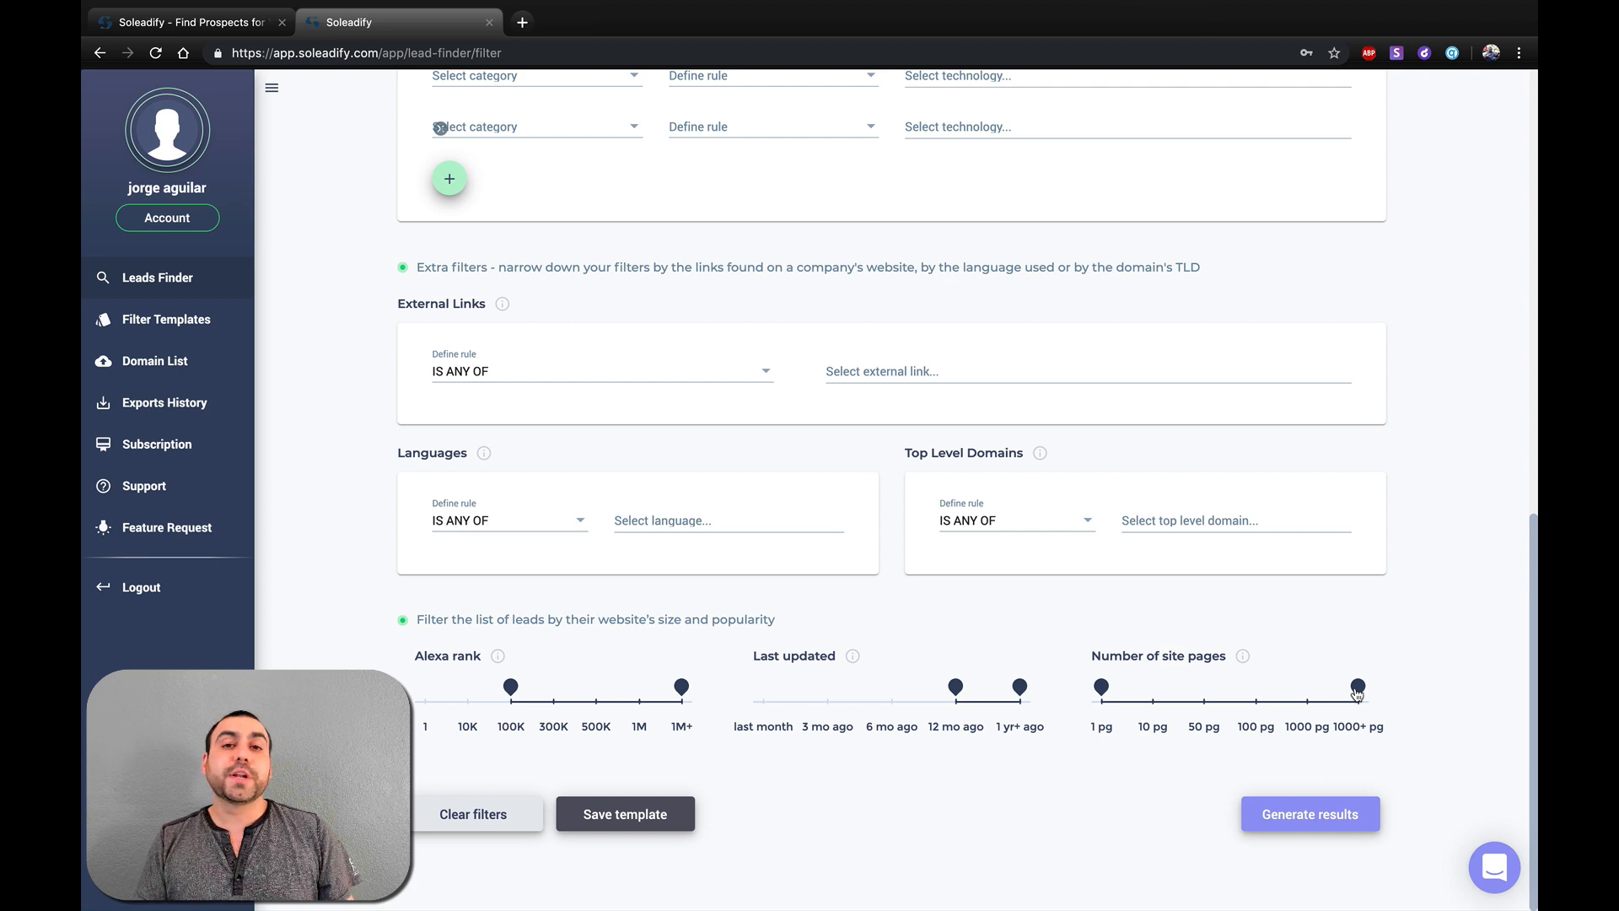
left_click_drag(1358, 690, 1204, 690)
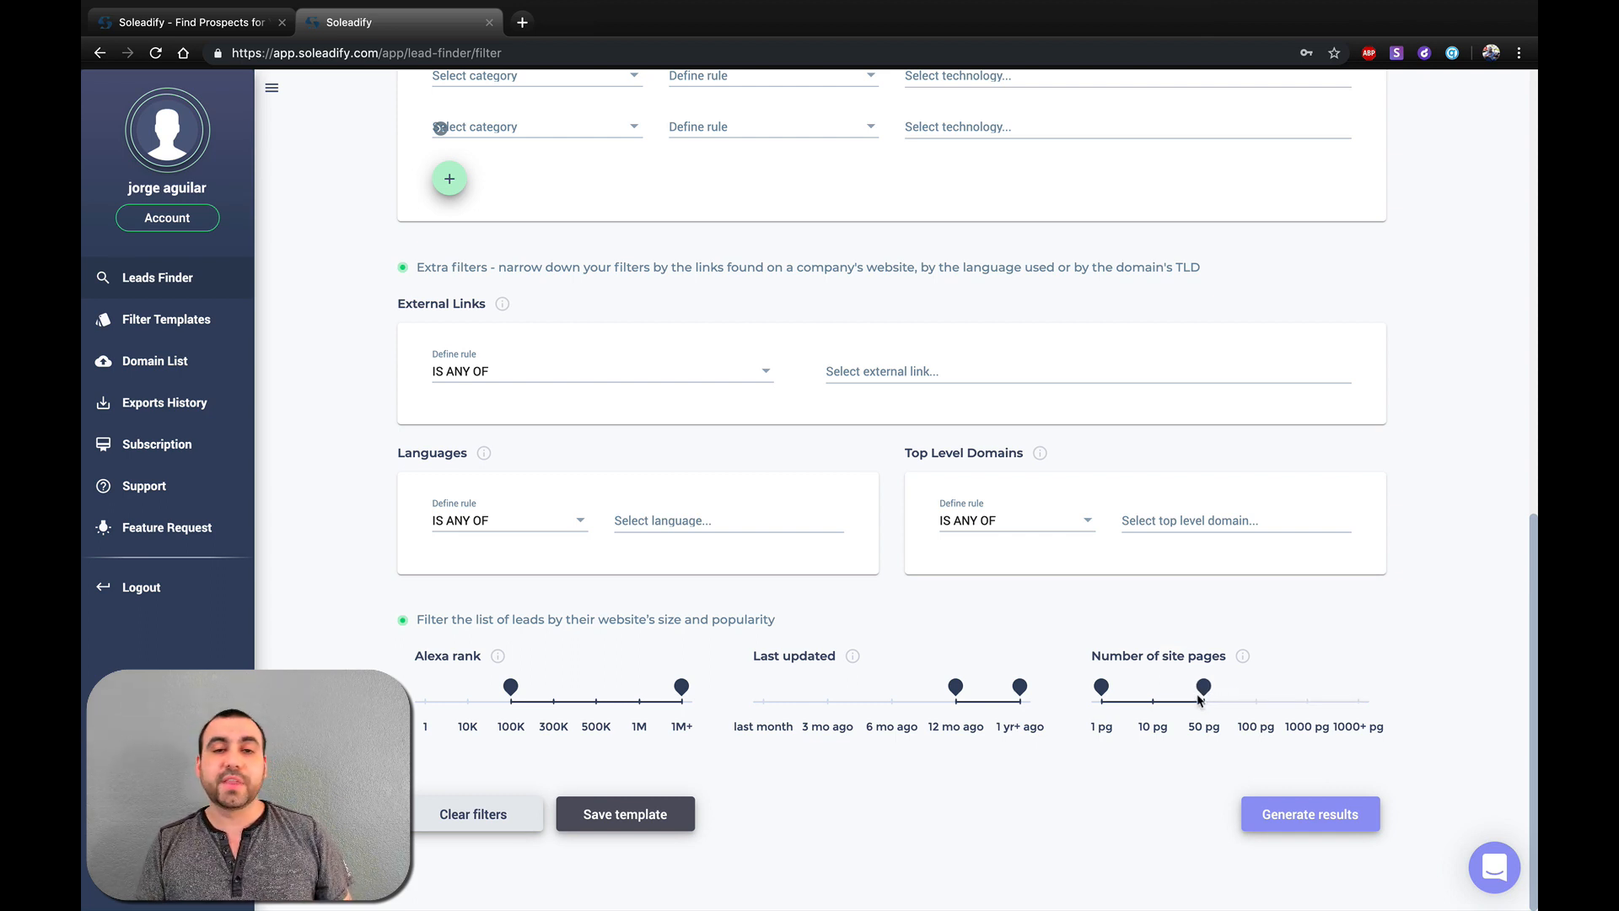
left_click_drag(1200, 699, 1160, 693)
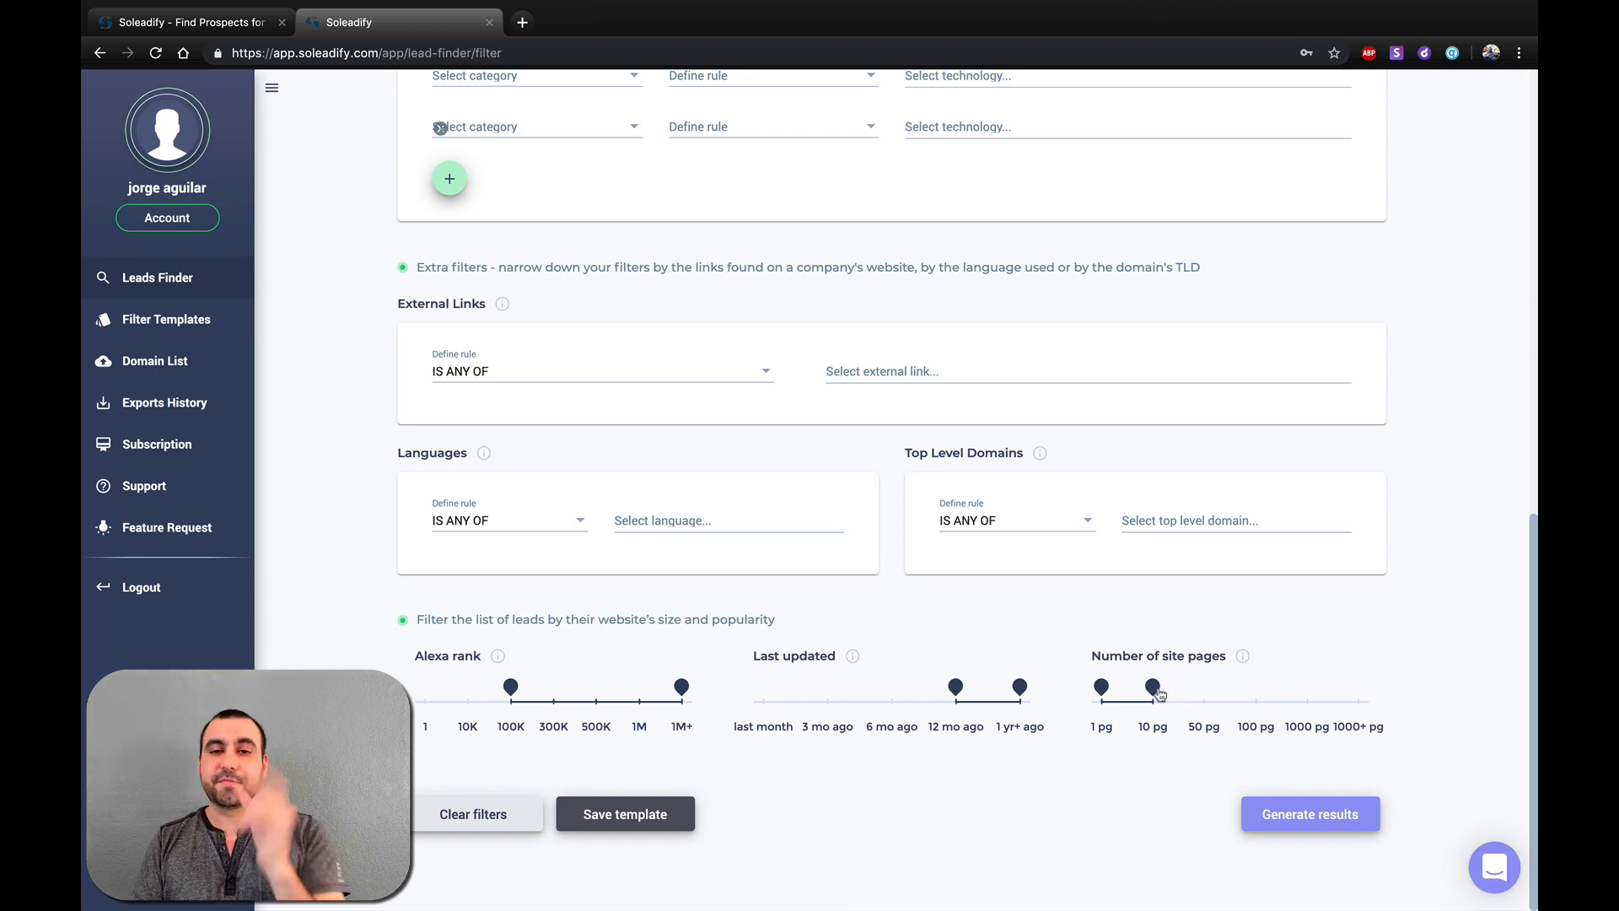
left_click_drag(1159, 694, 1204, 692)
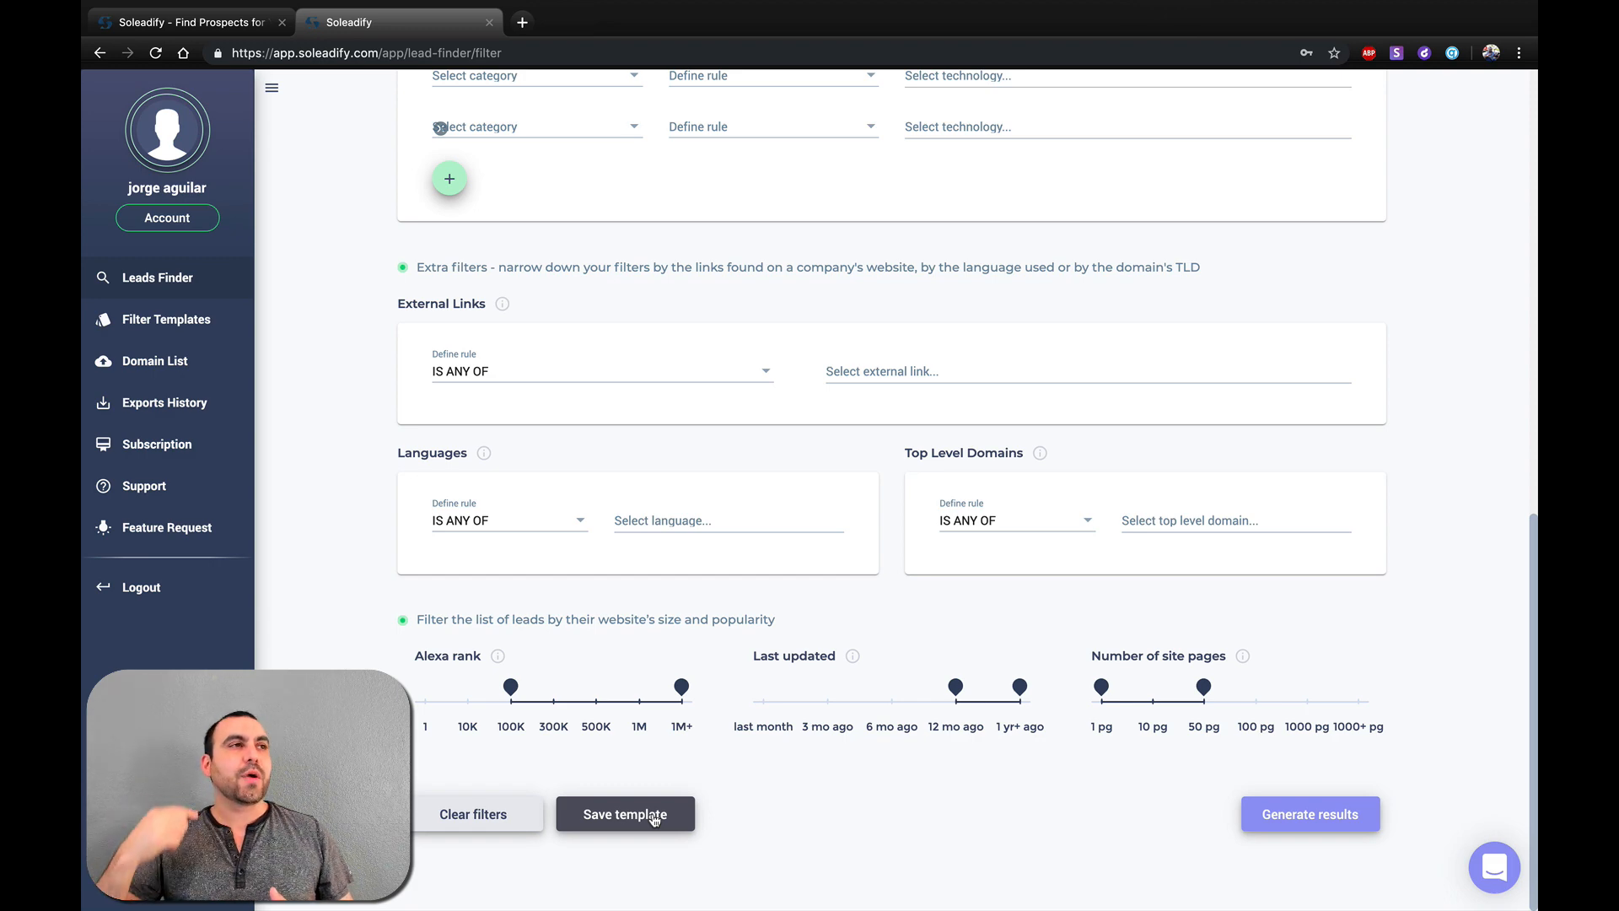
Check the selected website analysis filters and generate the lead results
scroll(654, 818, "up", 7)
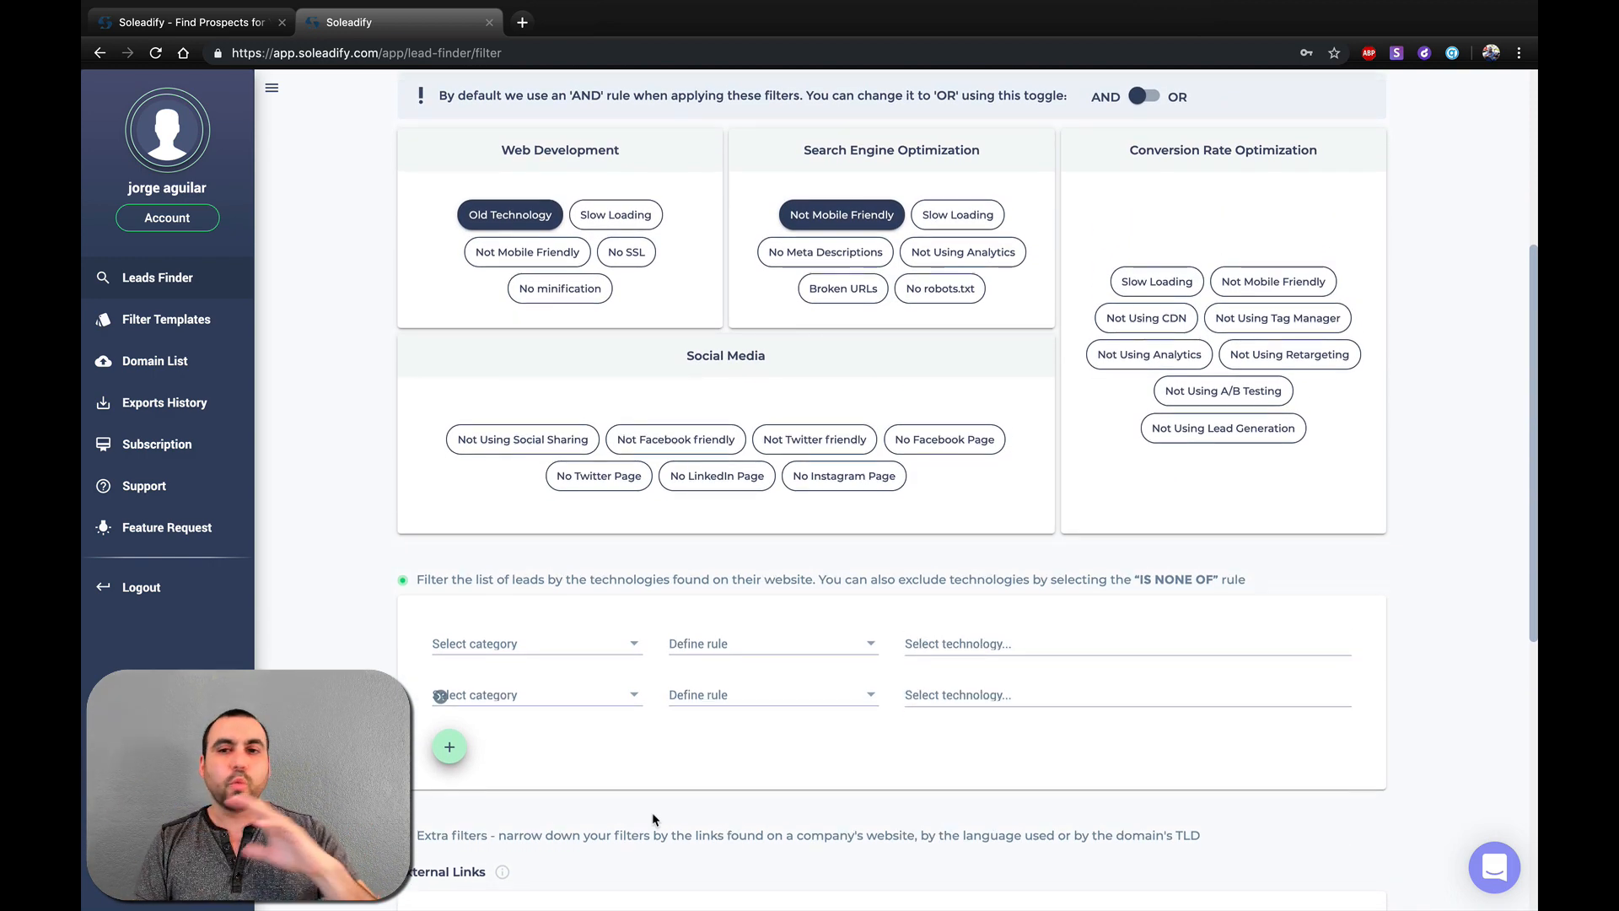
scroll(652, 818, "down", 4)
scroll(652, 816, "down", 3)
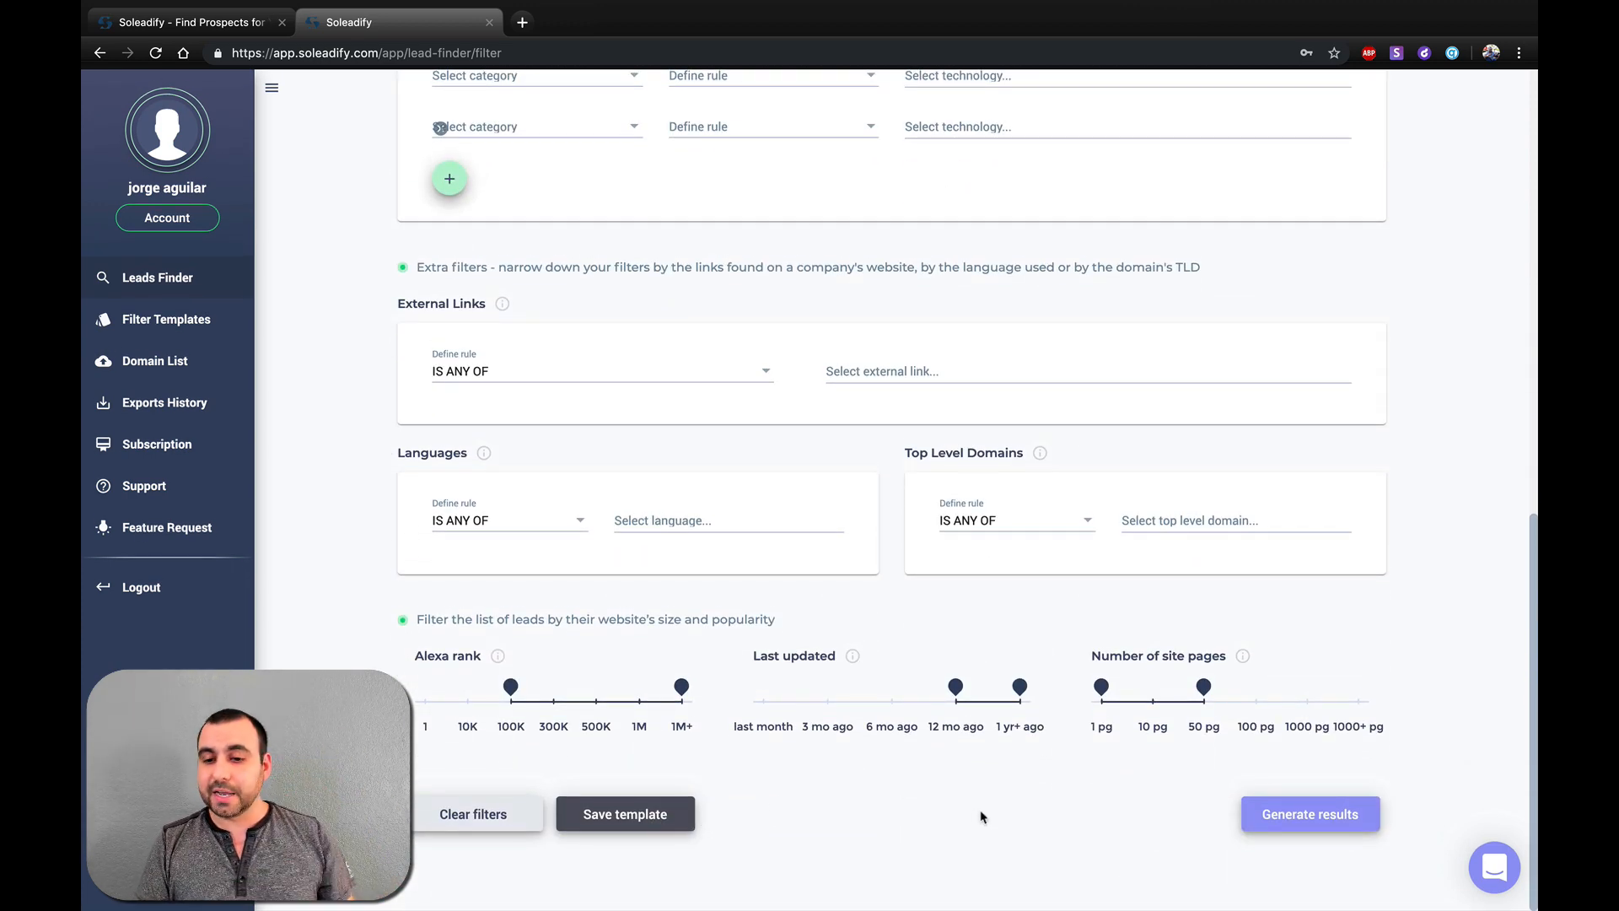
left_click(1308, 824)
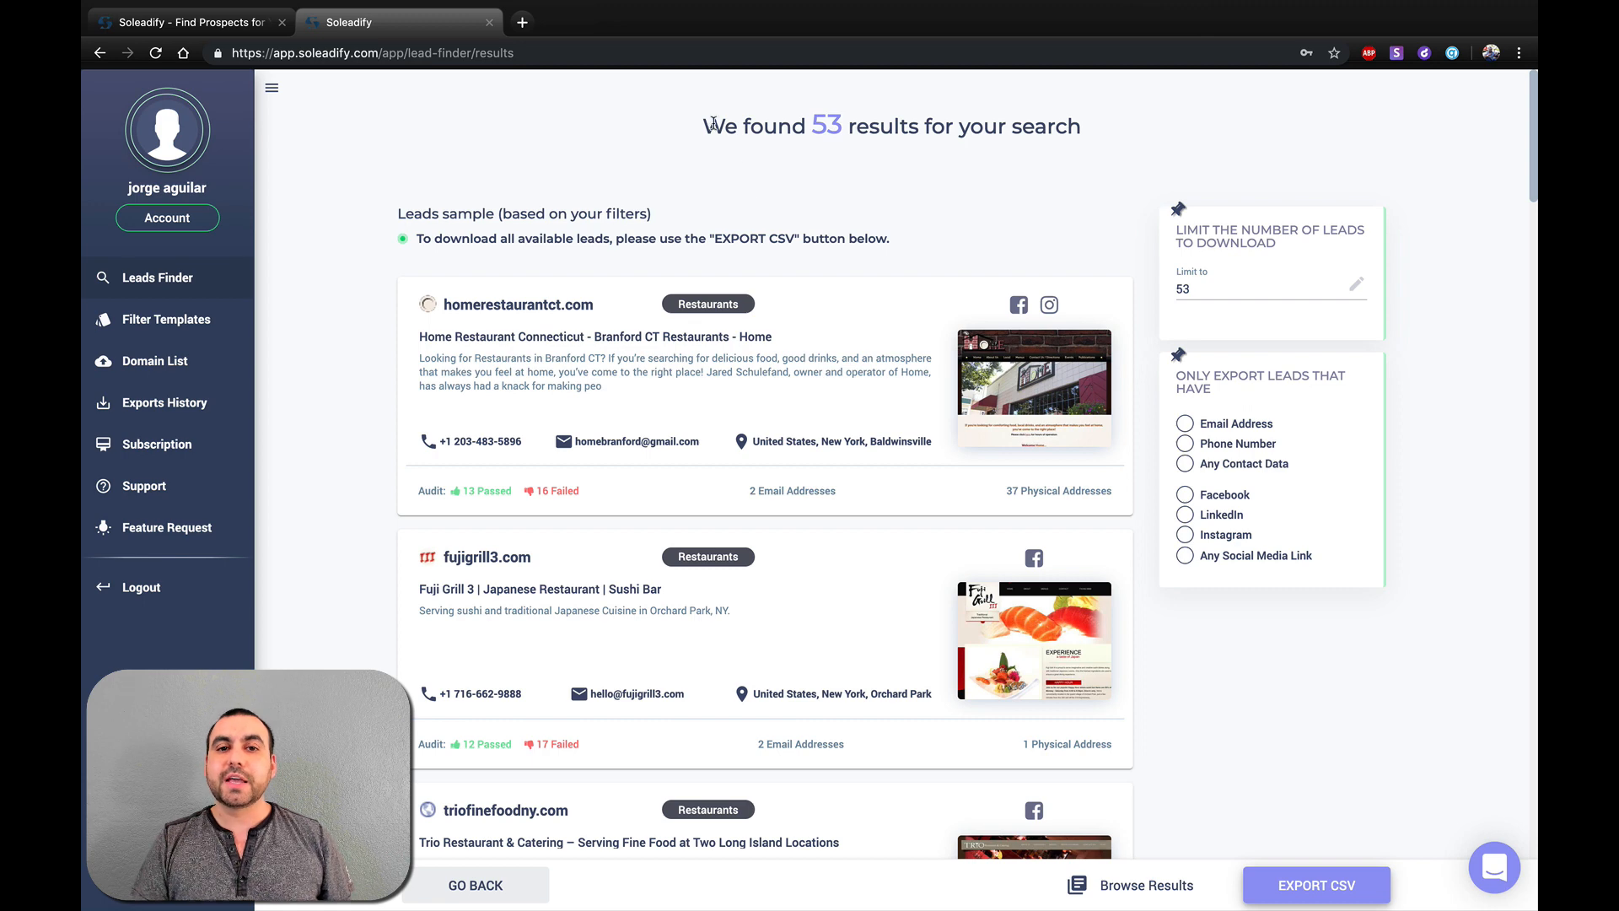
Examine the result count and look through the sample of restaurant leads
left_click_drag(713, 125, 881, 123)
left_click(882, 123)
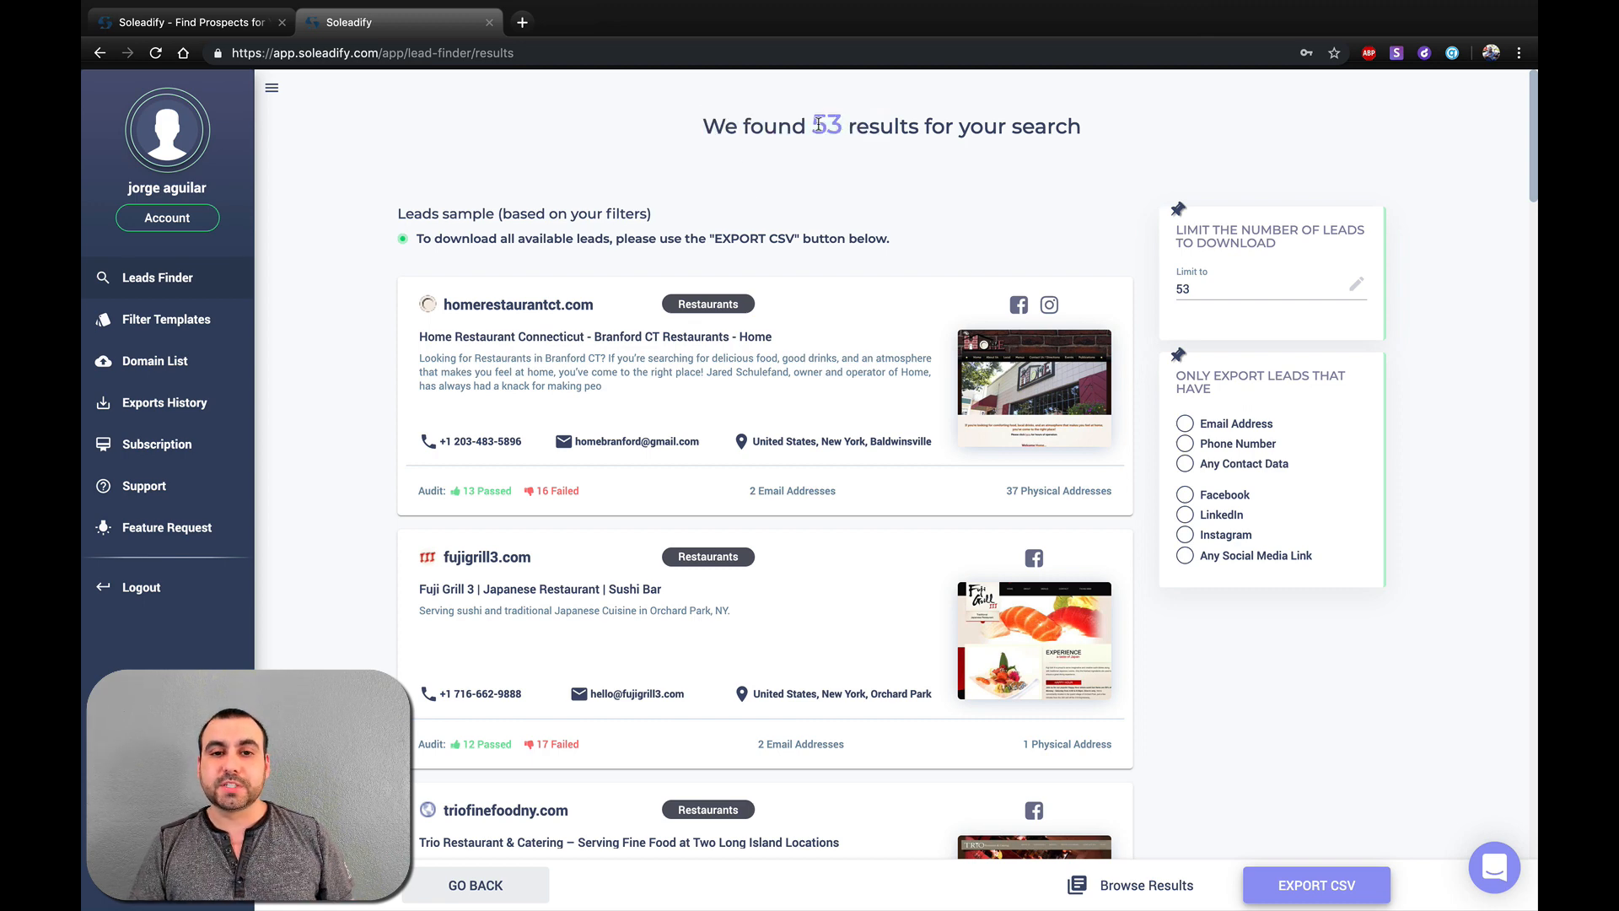
double_click(818, 124)
left_click(1002, 185)
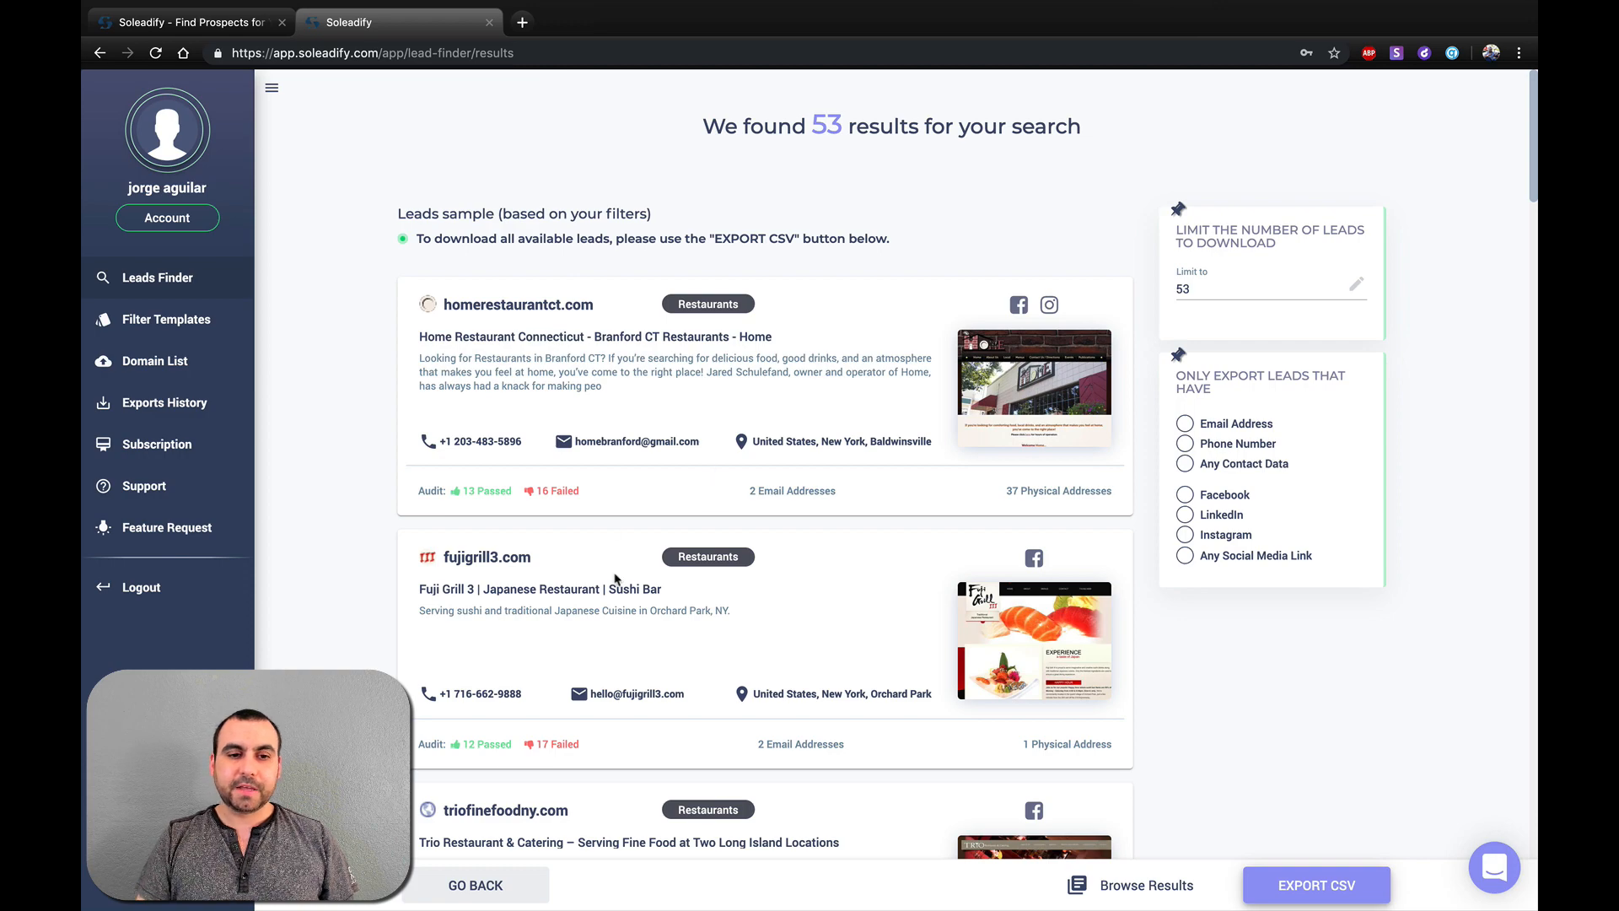
scroll(615, 579, "down", 10)
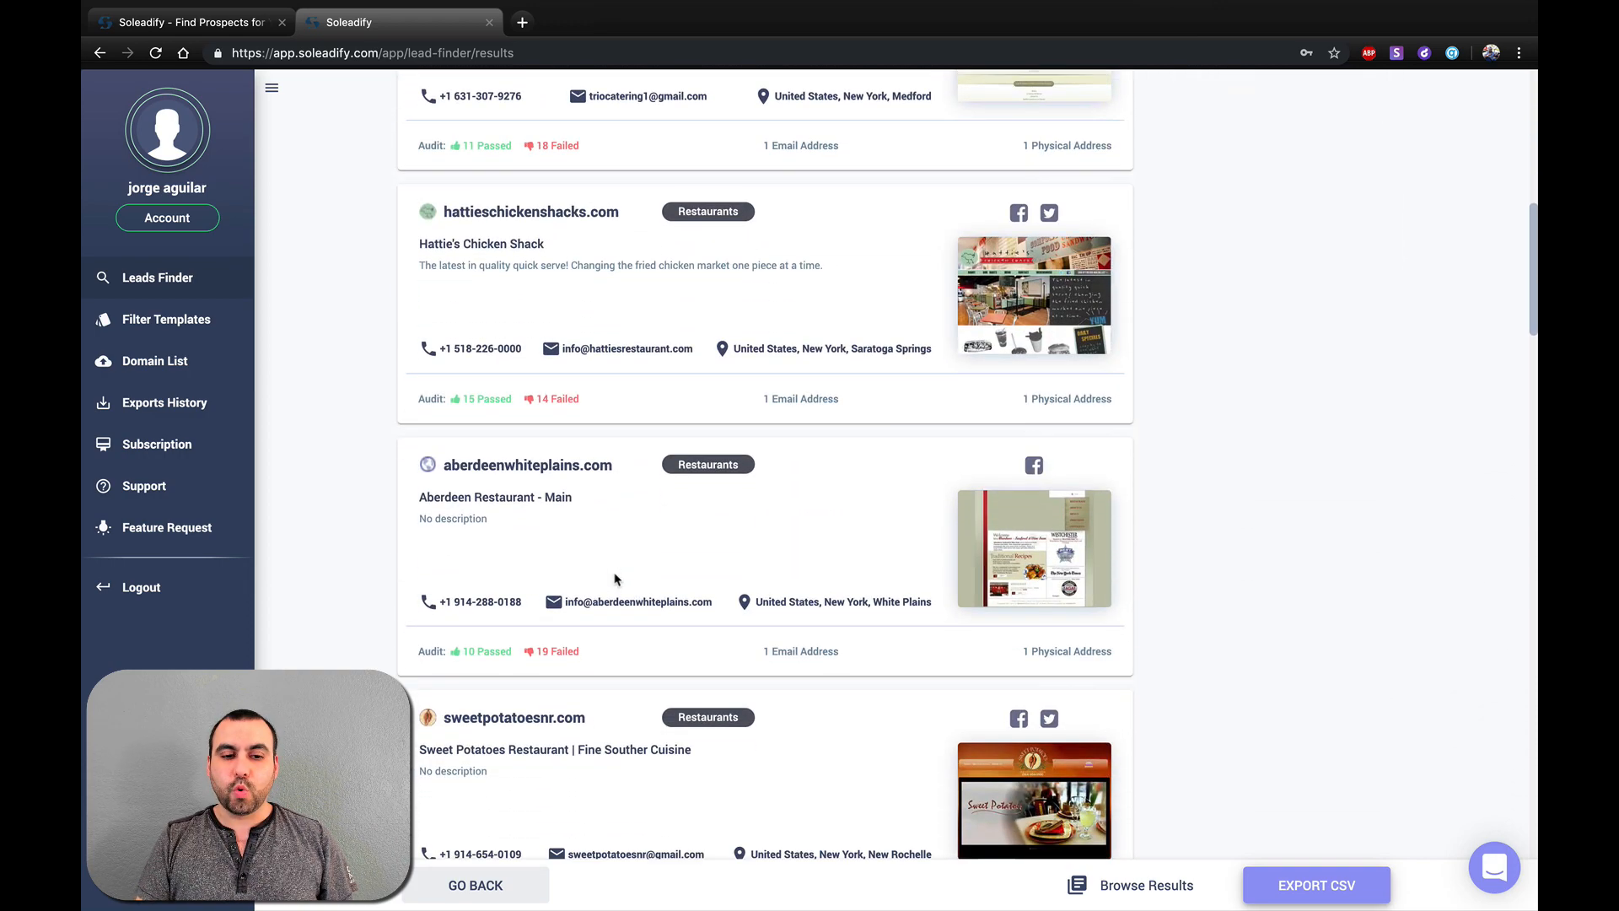
scroll(615, 579, "up", 10)
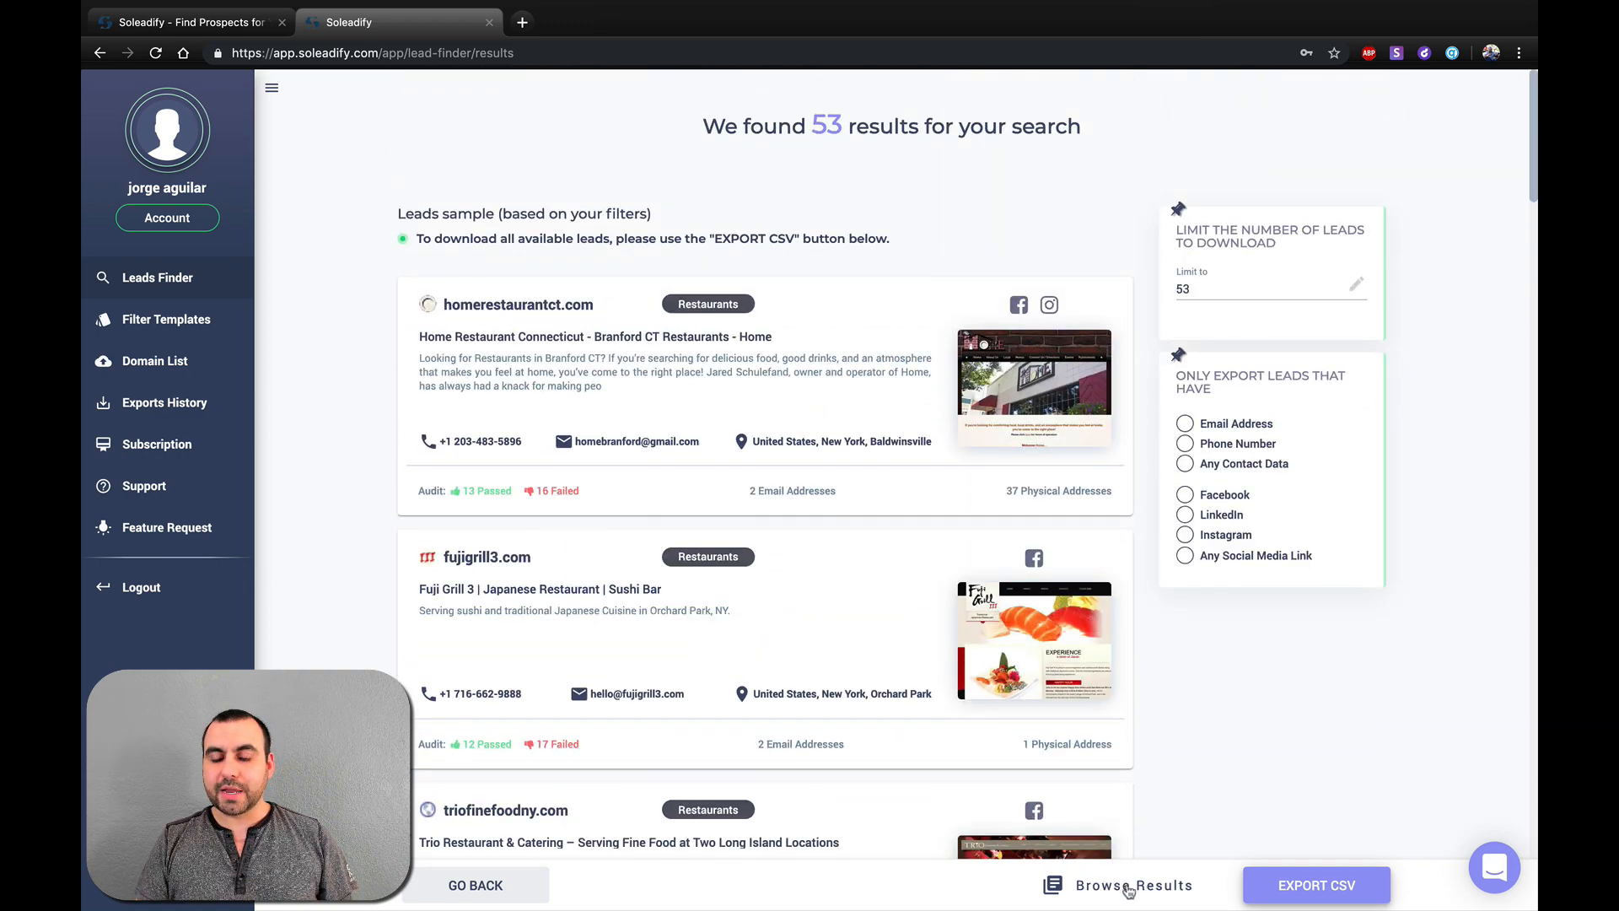
Browse the results one lead at a time, advancing from the first lead to the second
left_click(1128, 888)
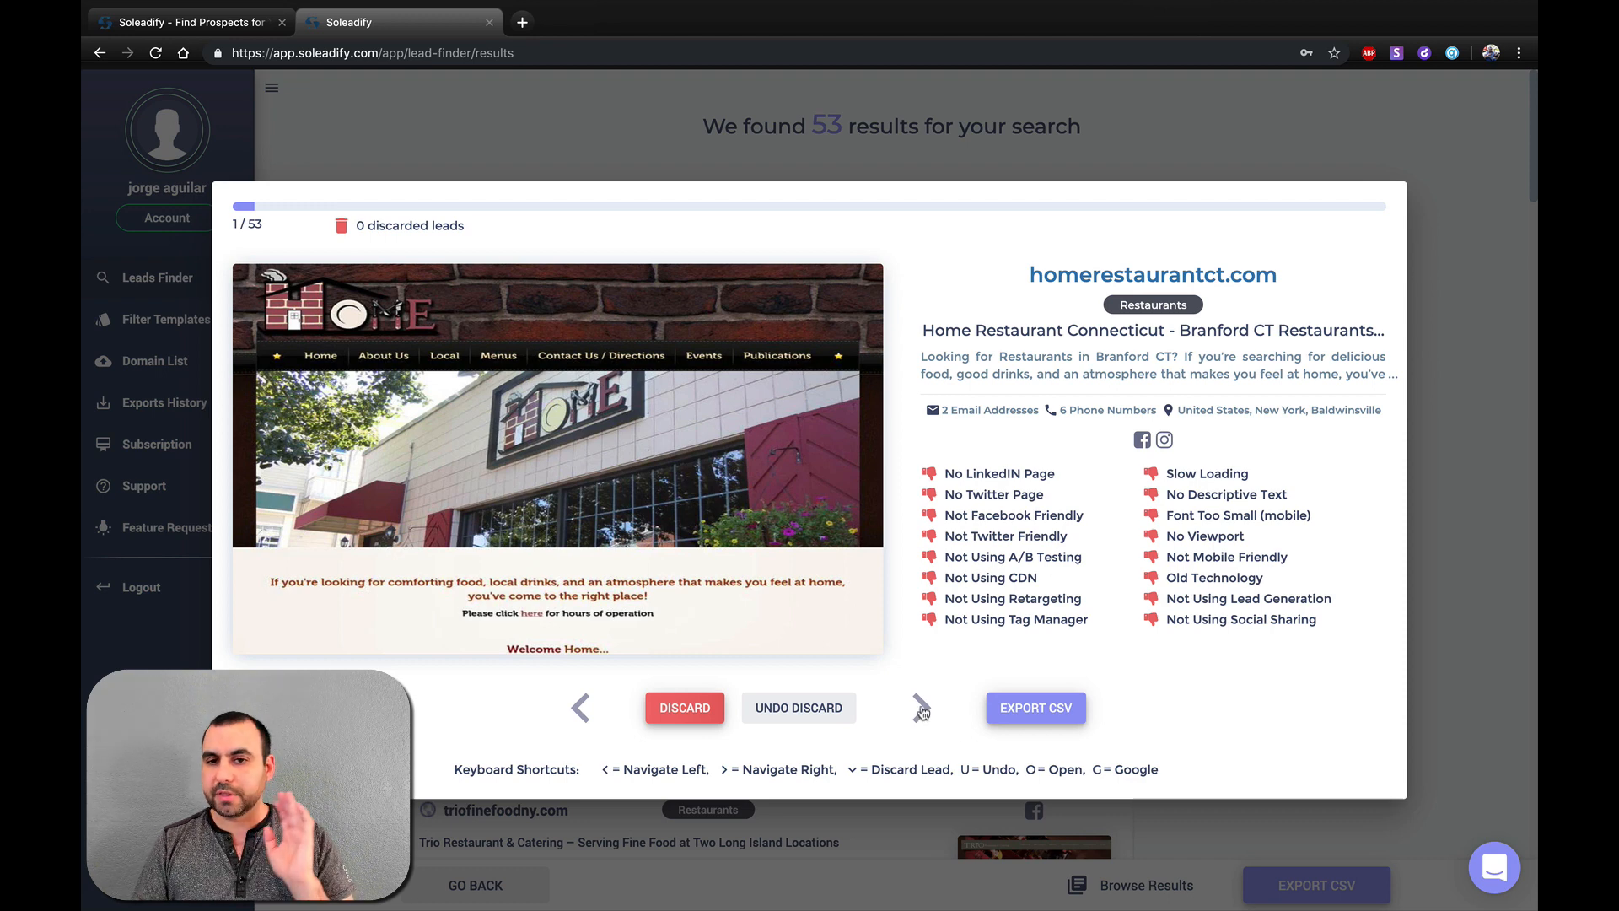
left_click(921, 708)
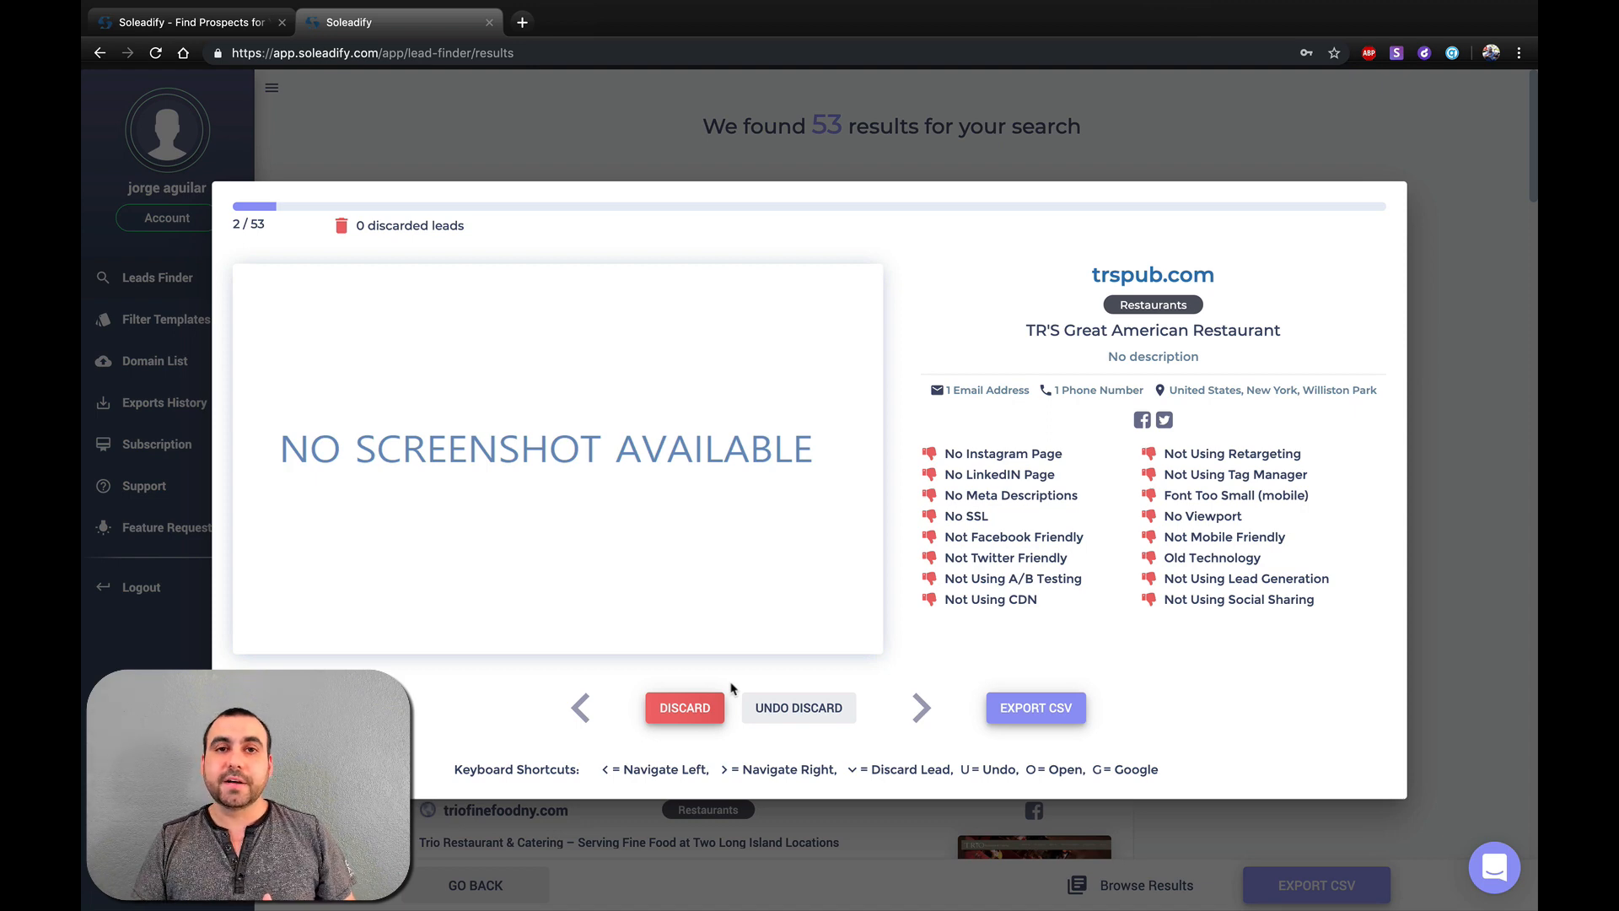
Discard the trspub.com lead and browse forward through the following restaurant leads to sweetpotatoesnr.com
left_click(698, 713)
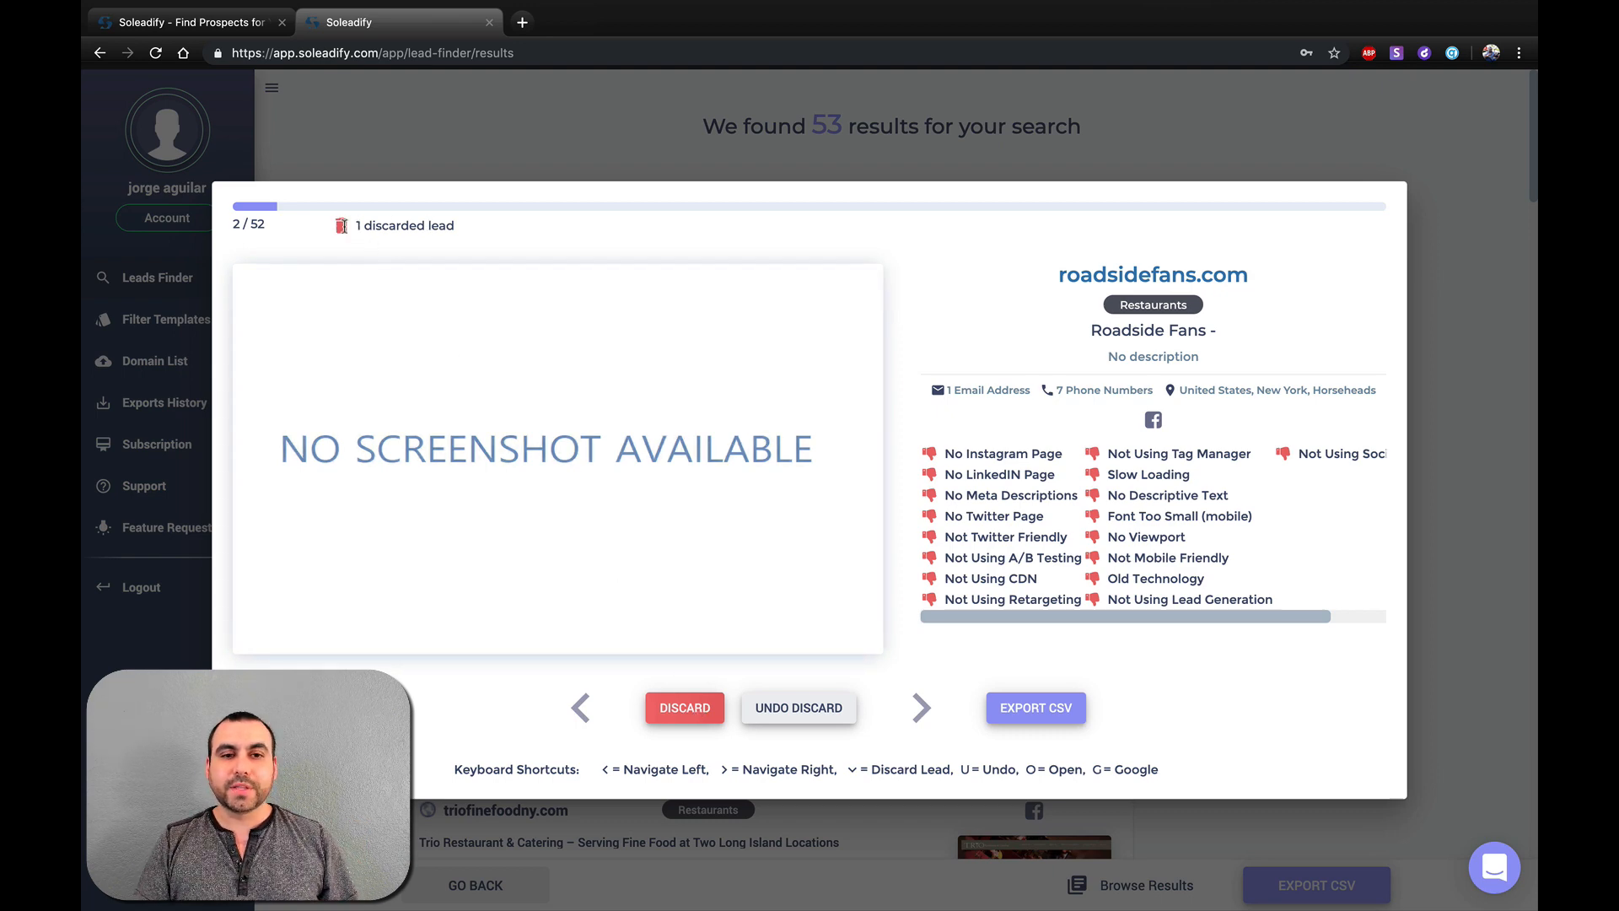
left_click(920, 707)
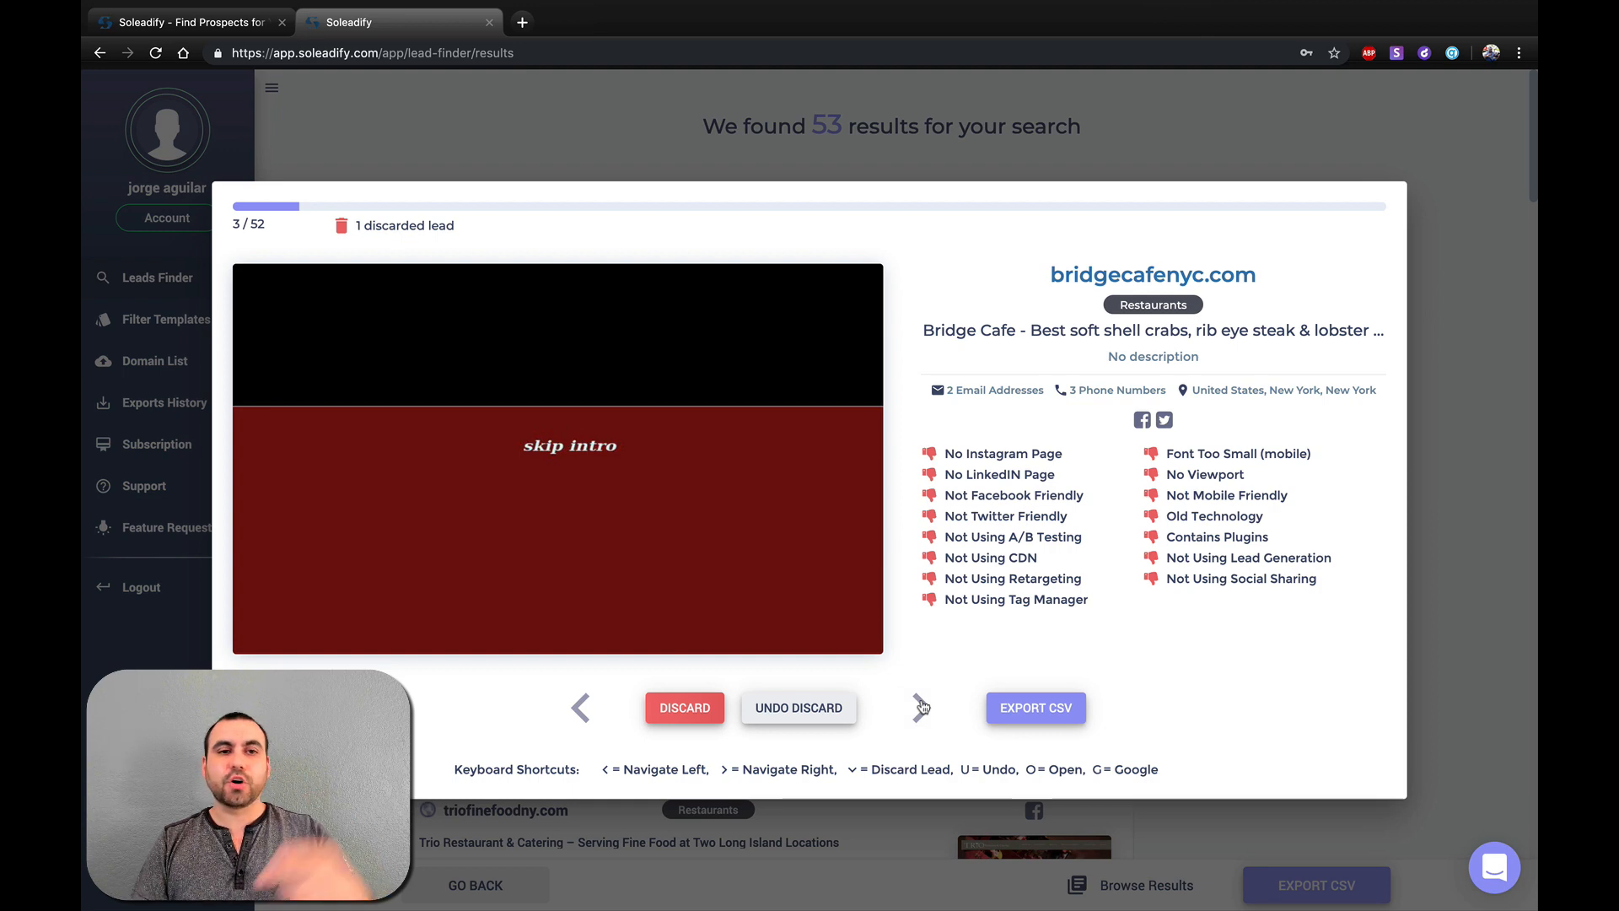
left_click(920, 707)
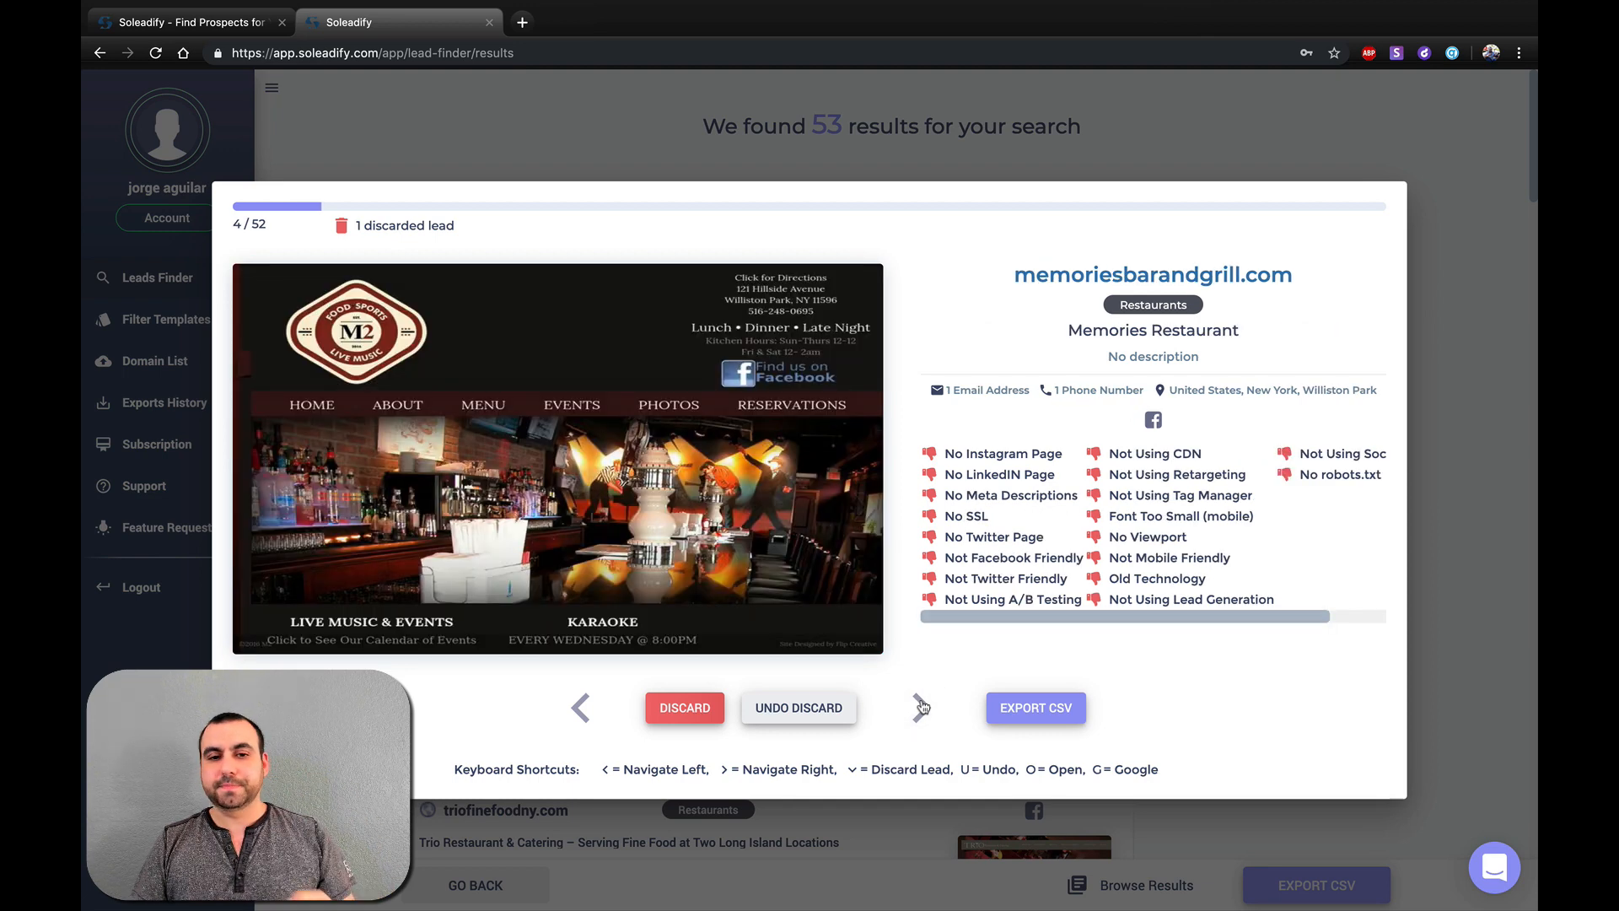
left_click(920, 707)
left_click(920, 707)
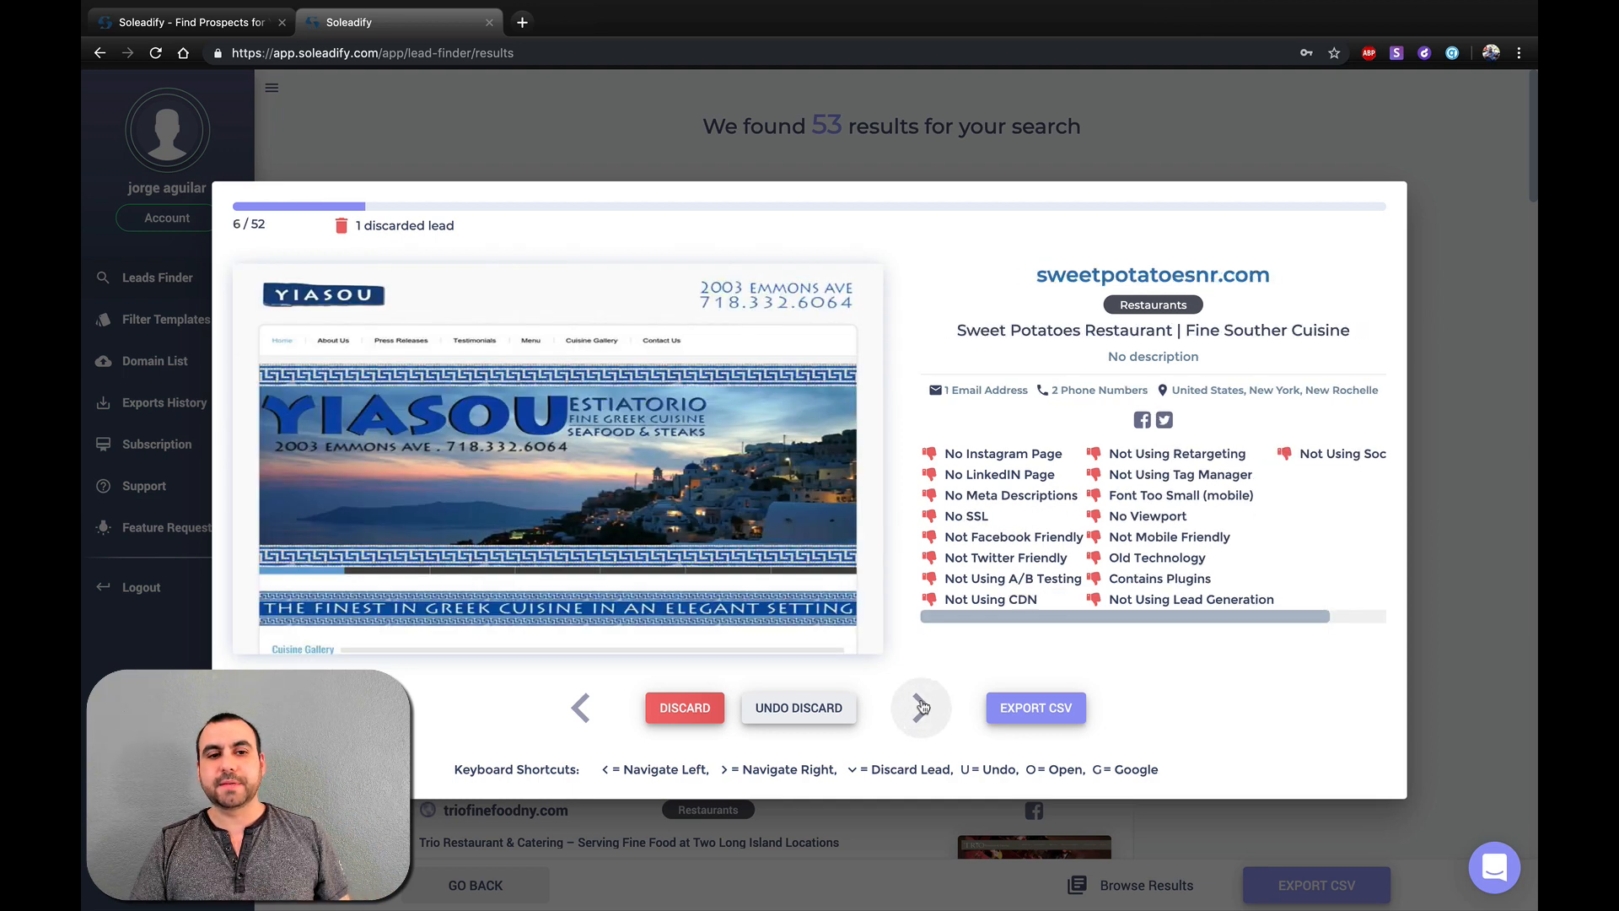
Continue browsing the restaurant leads up to koshertopia.com and discard that lead
left_click(920, 706)
left_click(920, 707)
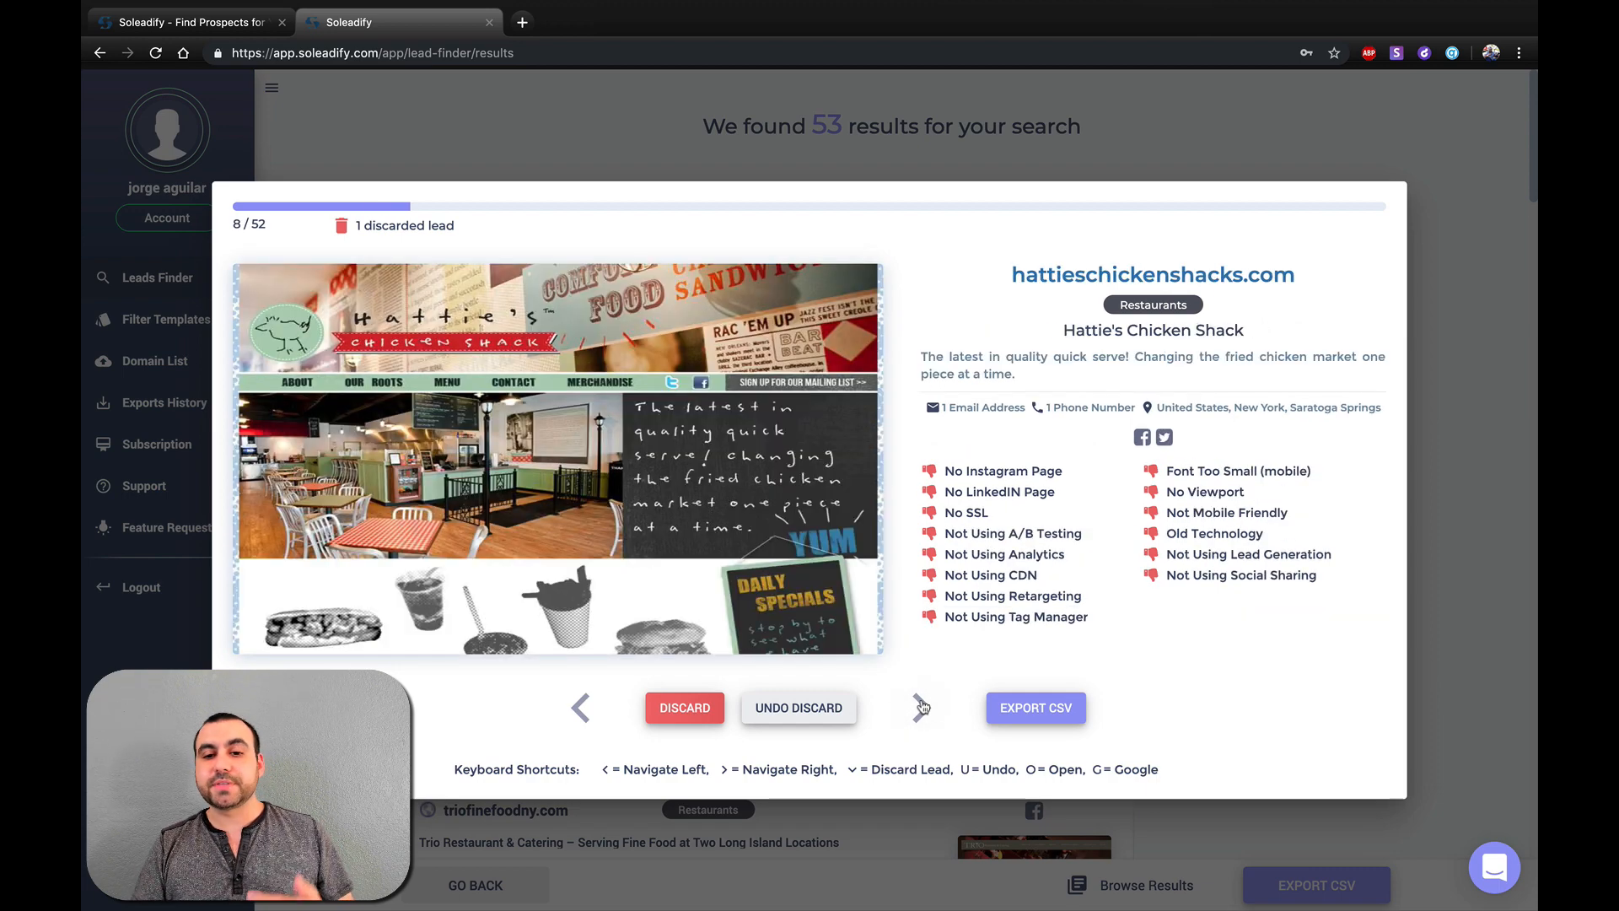
left_click(920, 706)
left_click(921, 706)
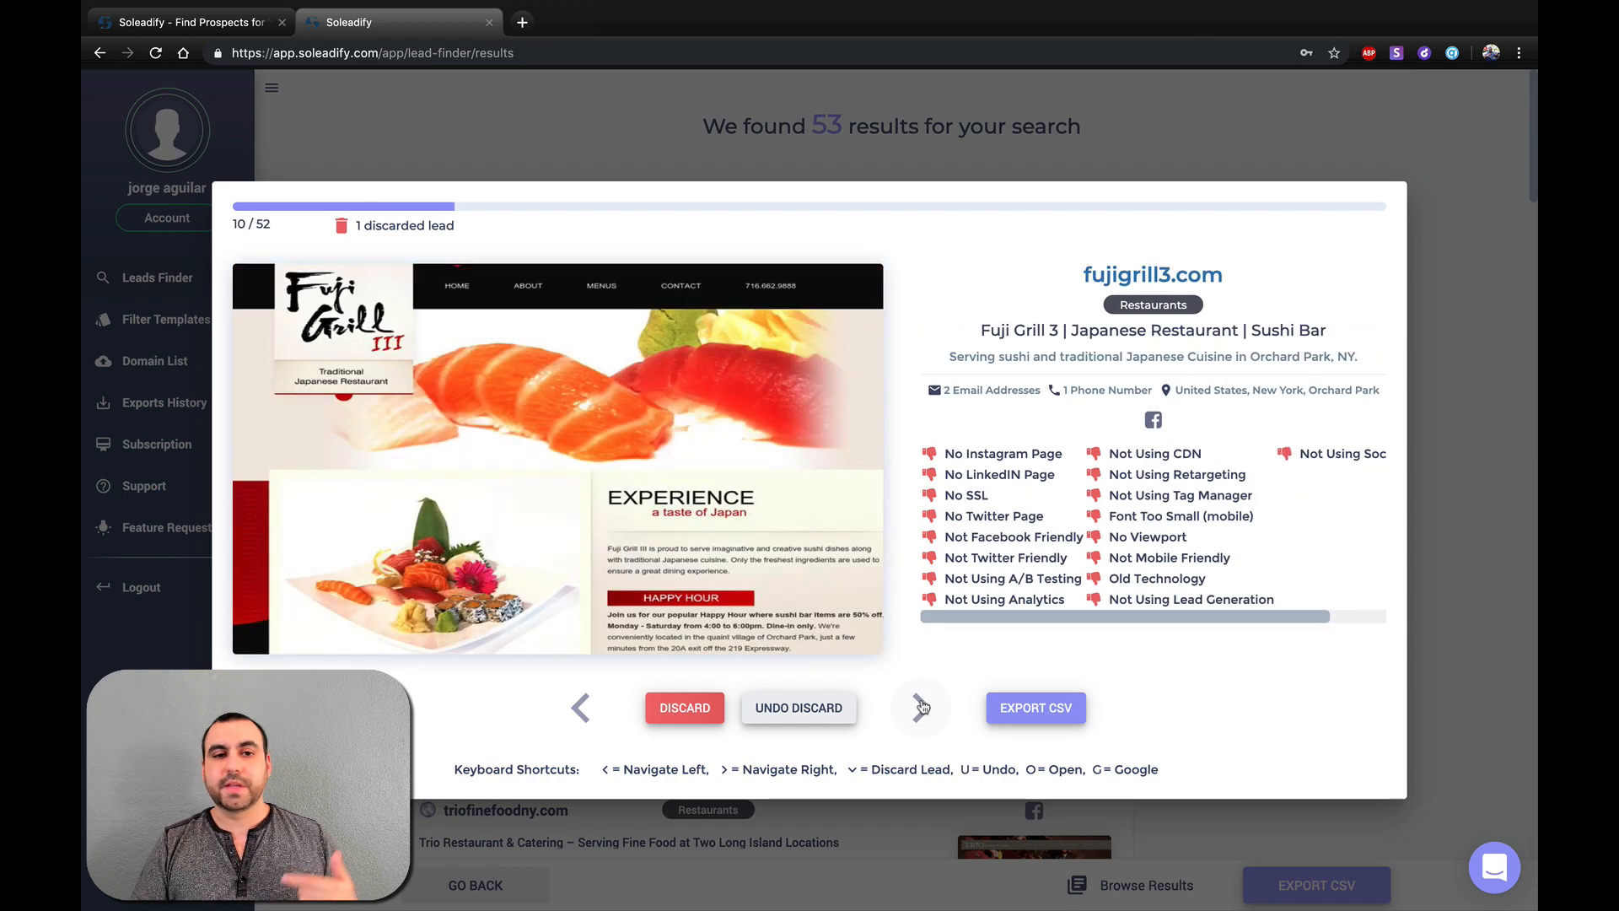
left_click(920, 707)
left_click(920, 706)
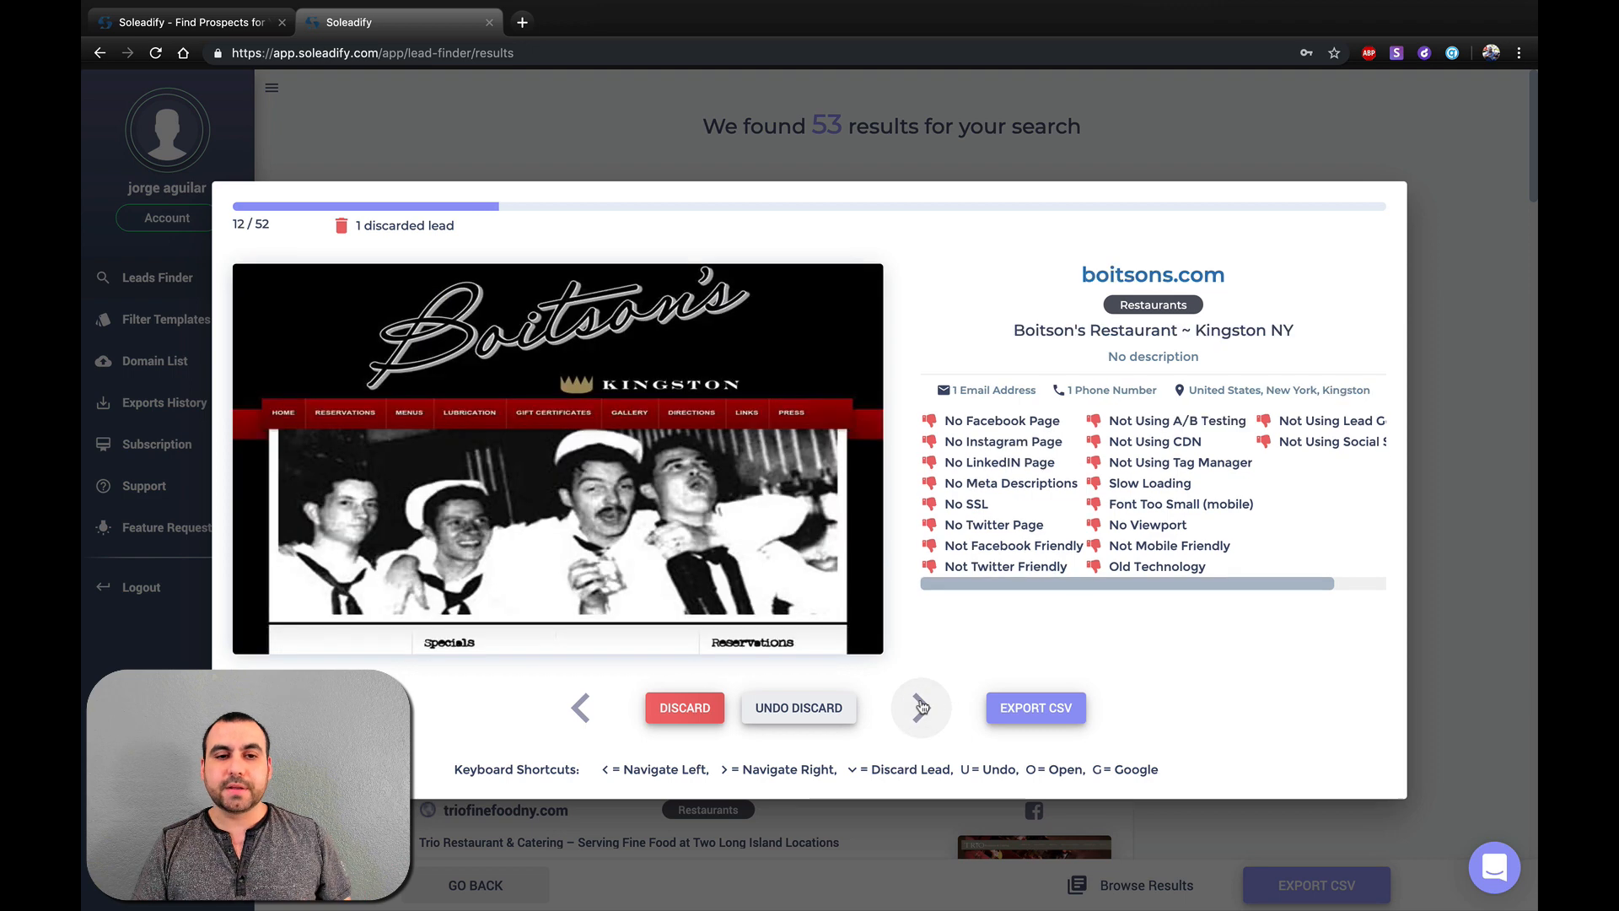
left_click(920, 707)
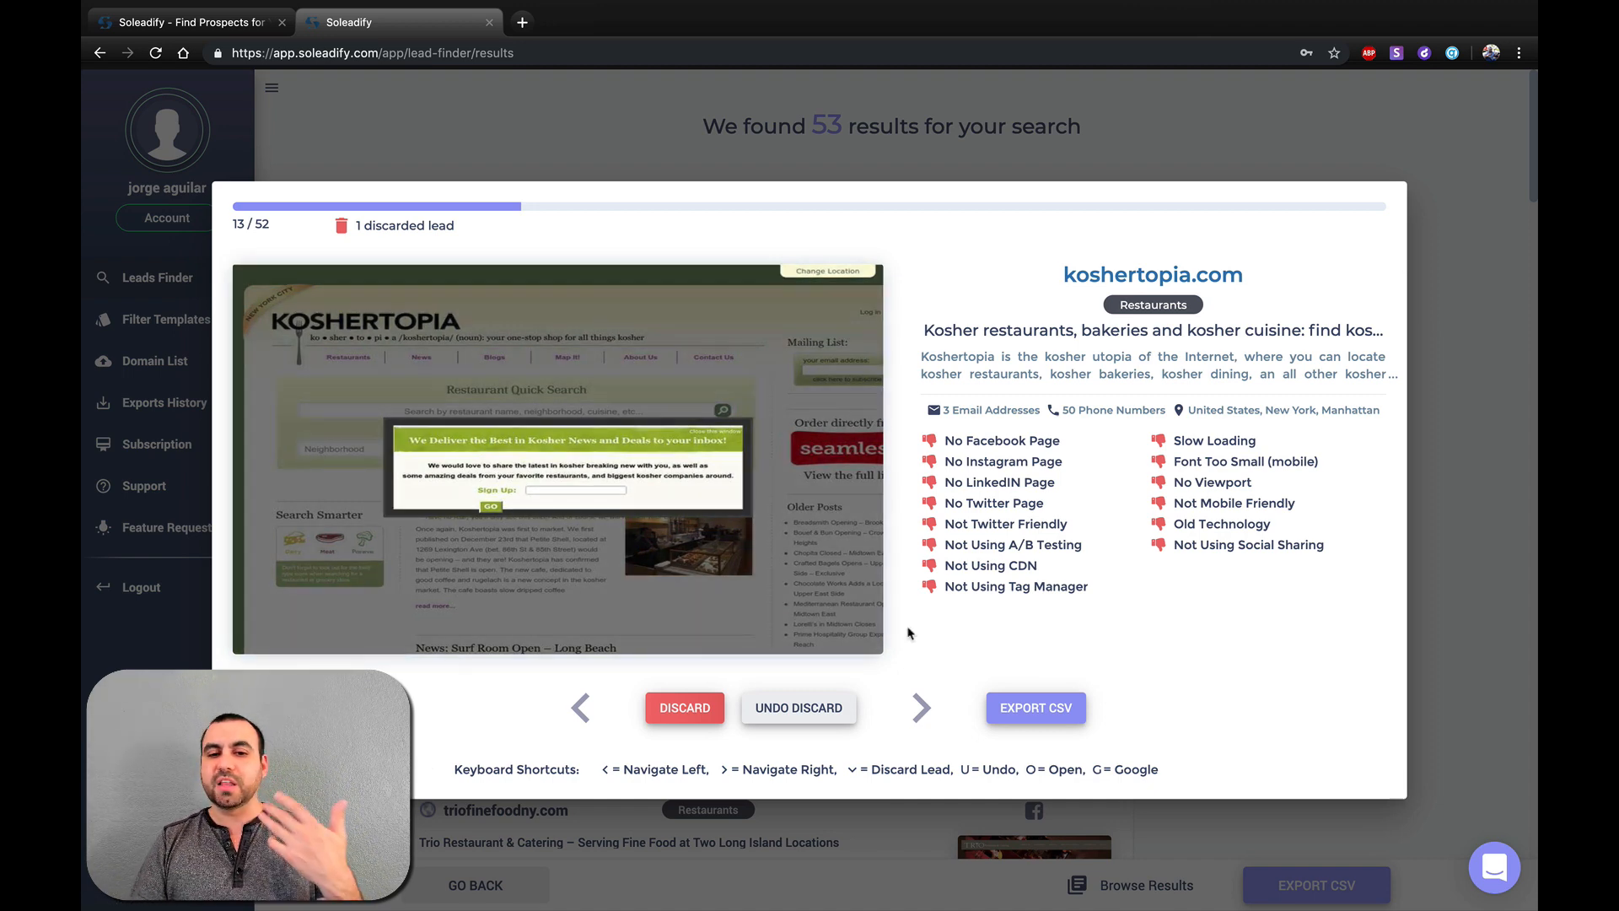
left_click(684, 707)
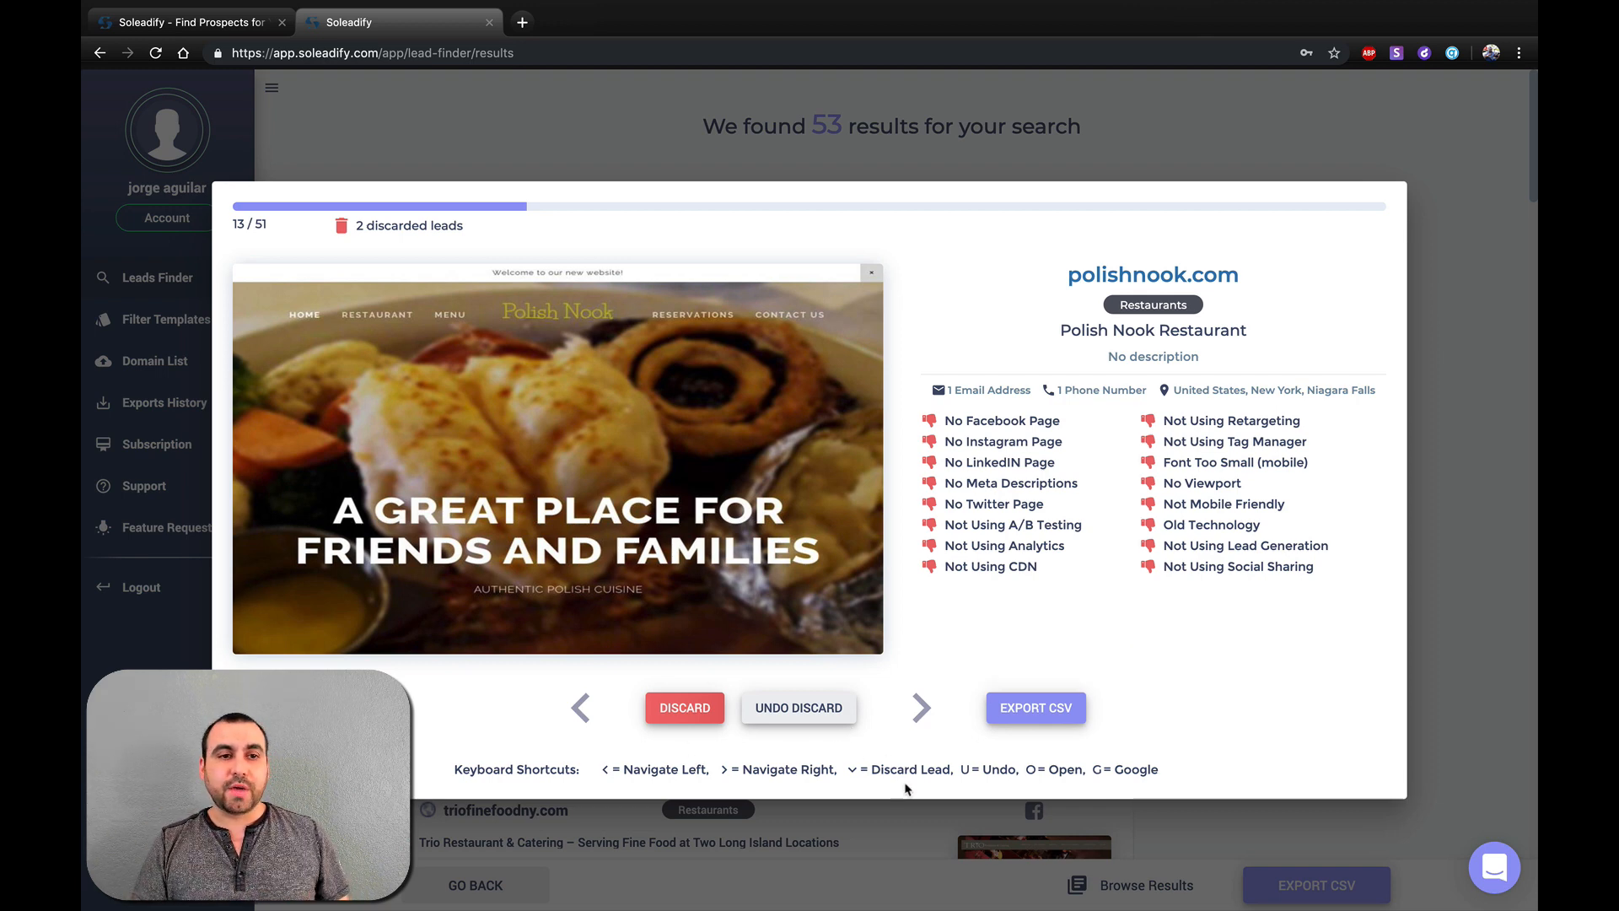
left_click(1448, 700)
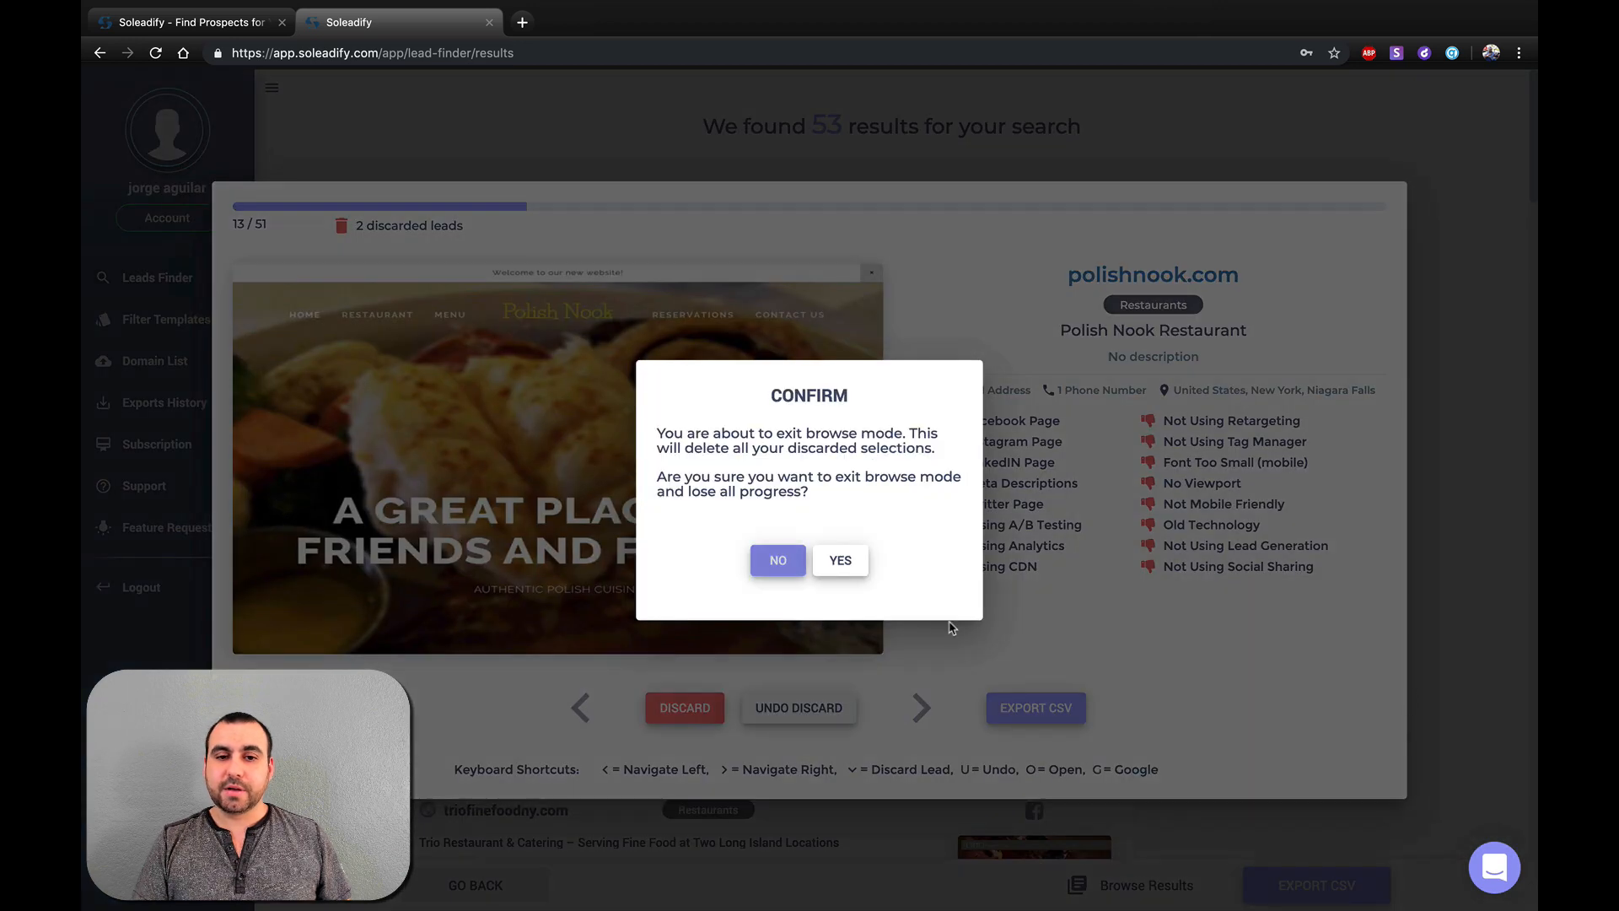
left_click_drag(658, 432, 927, 469)
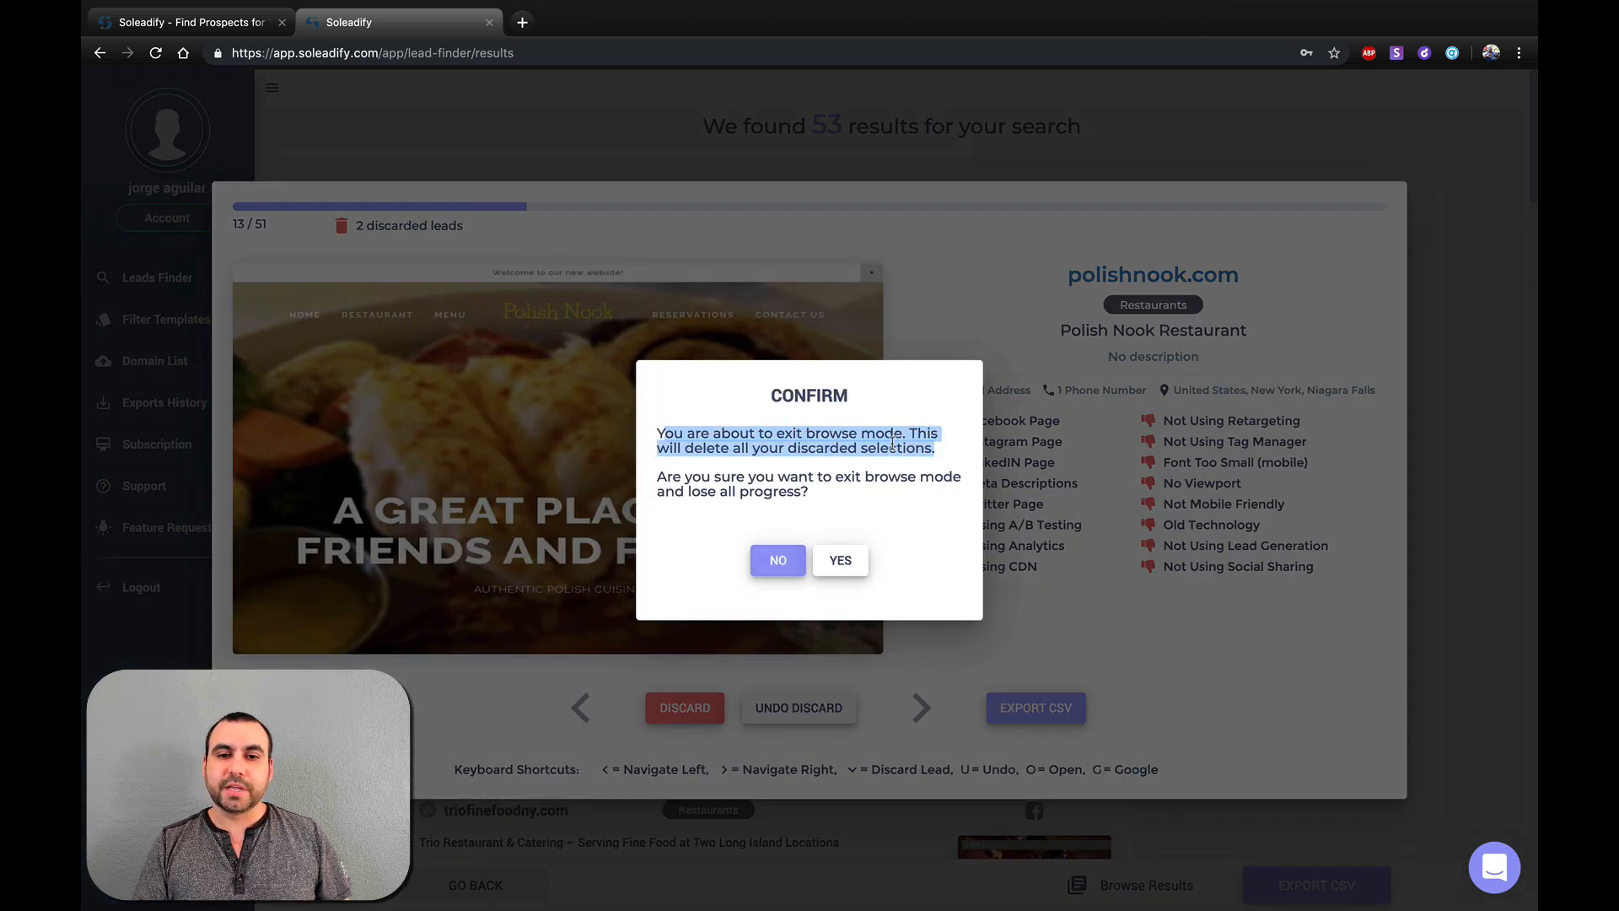
left_click(893, 472)
left_click(764, 565)
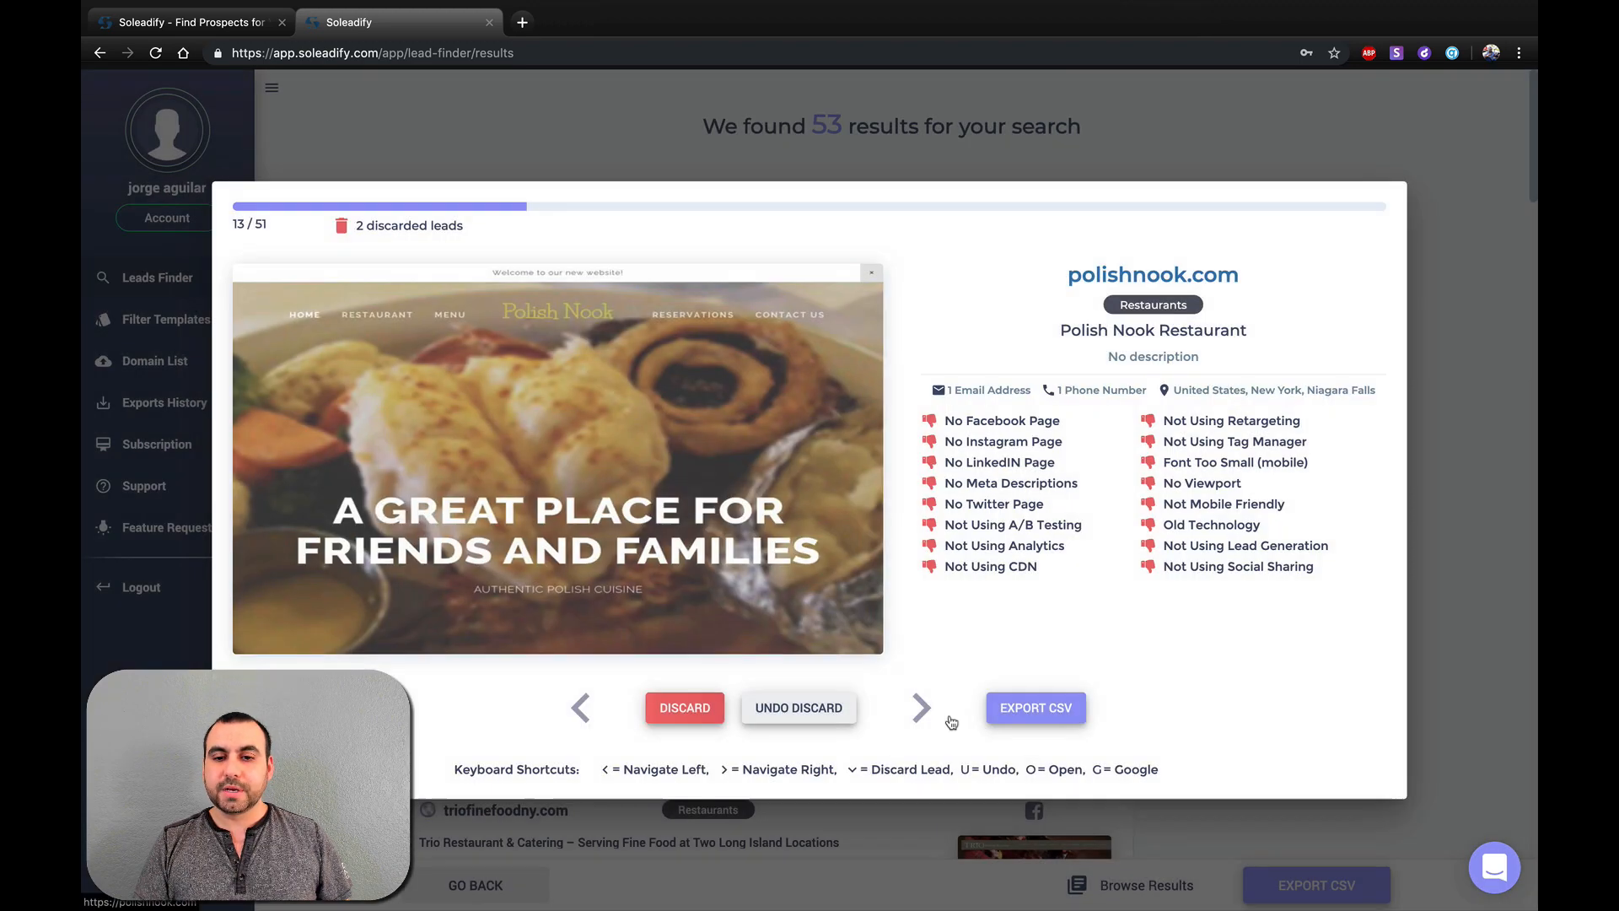
Export the remaining leads as a list named test1 with one email address per row, and save the zip archive in Documentos
left_click(1018, 716)
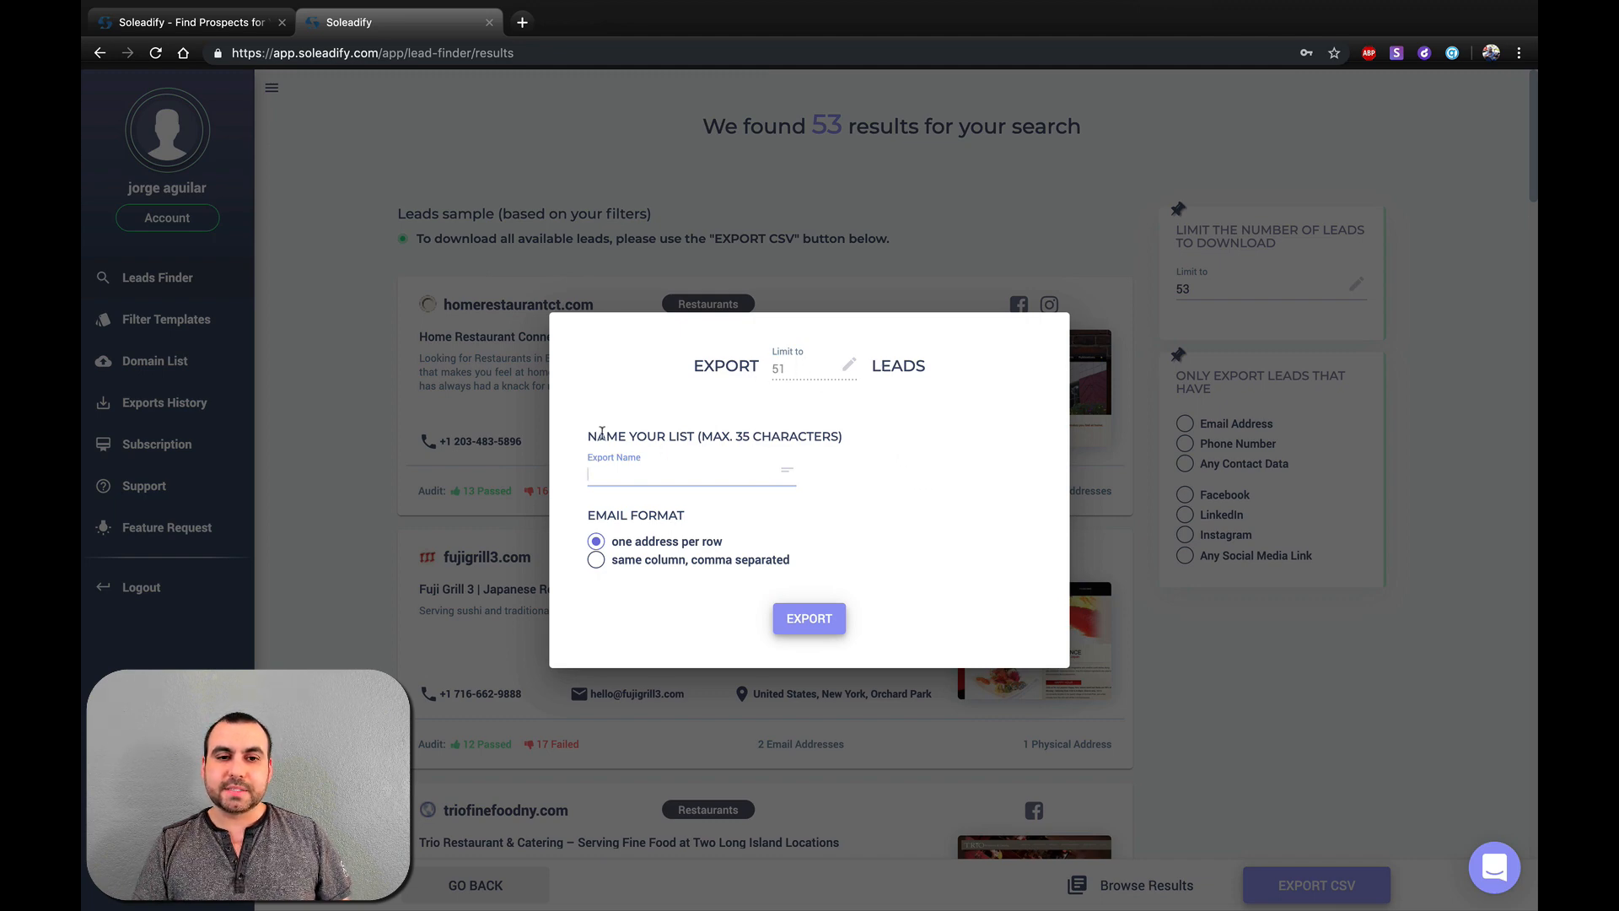
left_click_drag(601, 432, 850, 432)
left_click(850, 434)
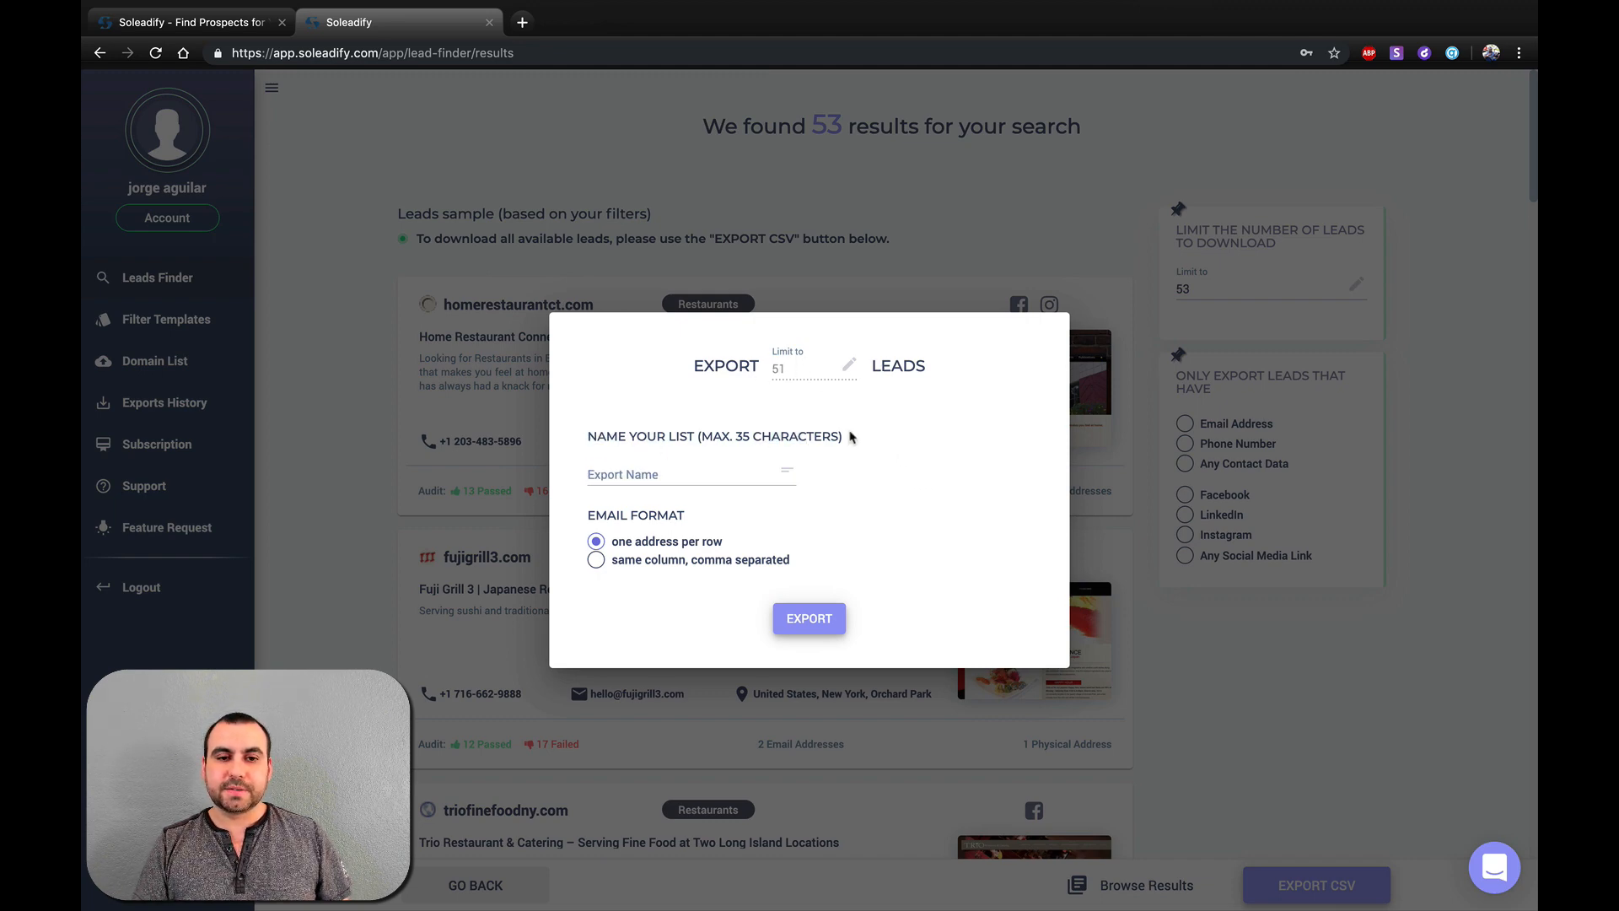
left_click(689, 474)
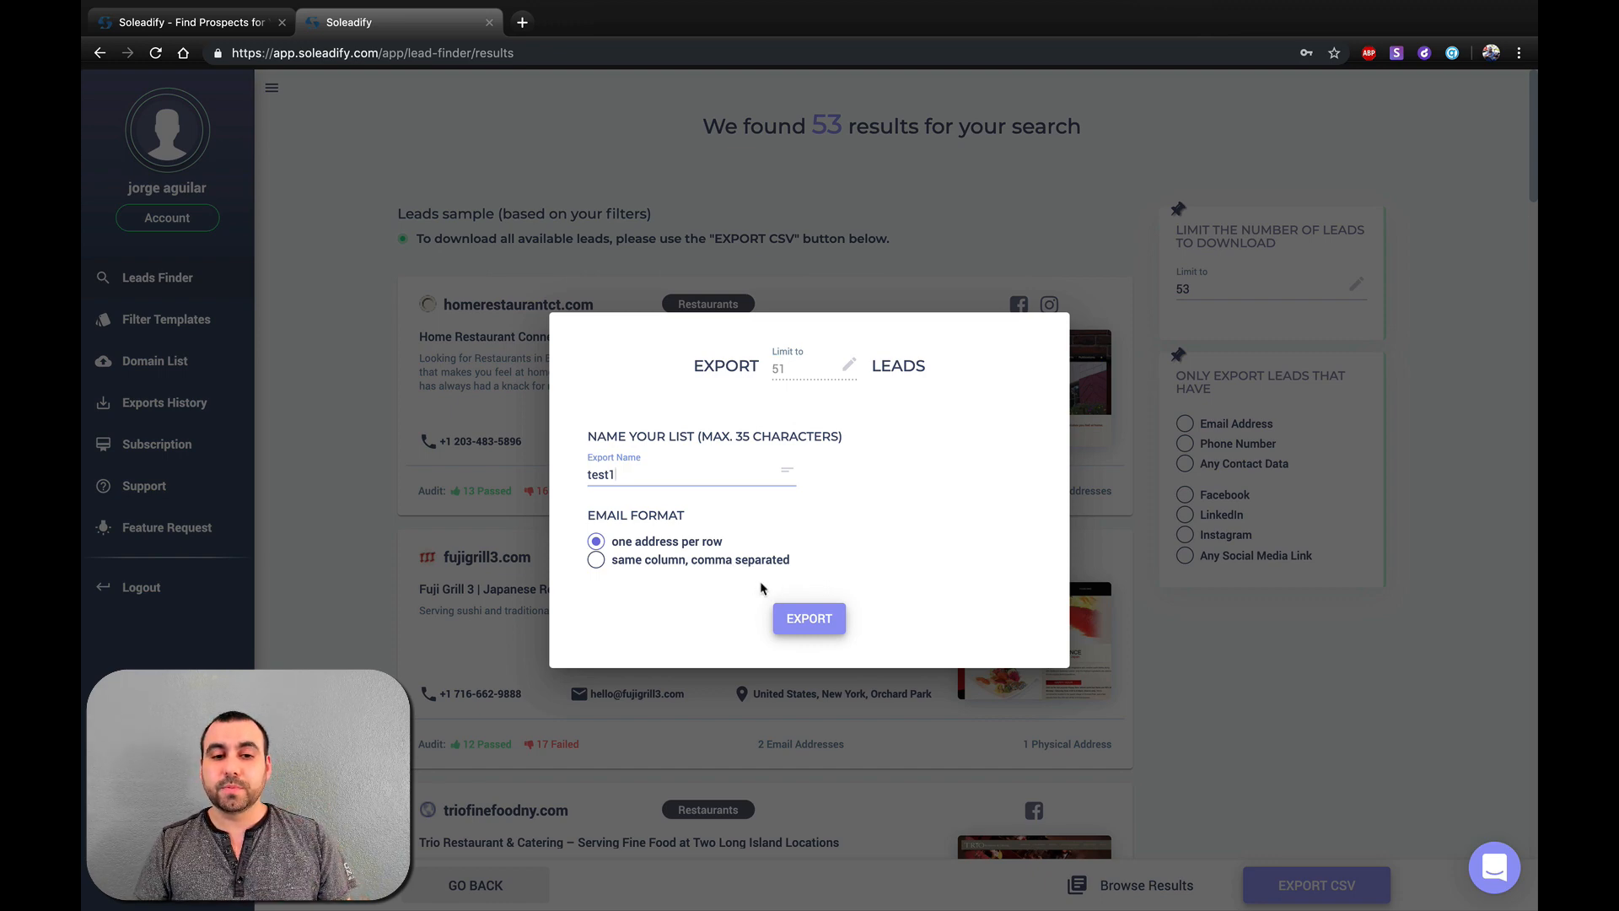
left_click(810, 619)
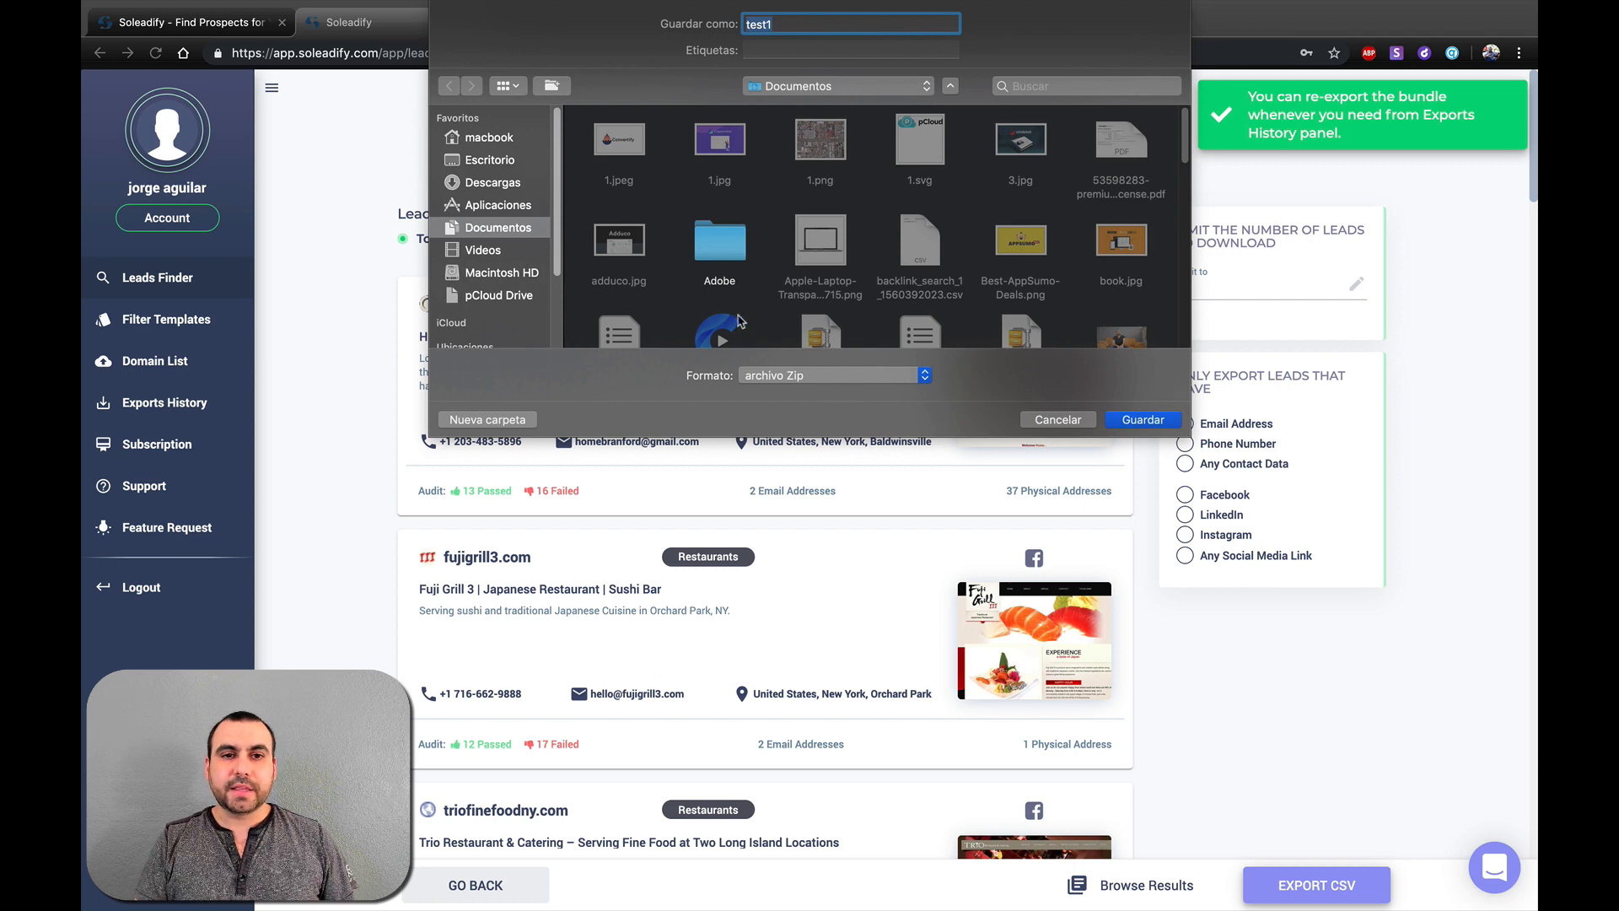
left_click(1160, 422)
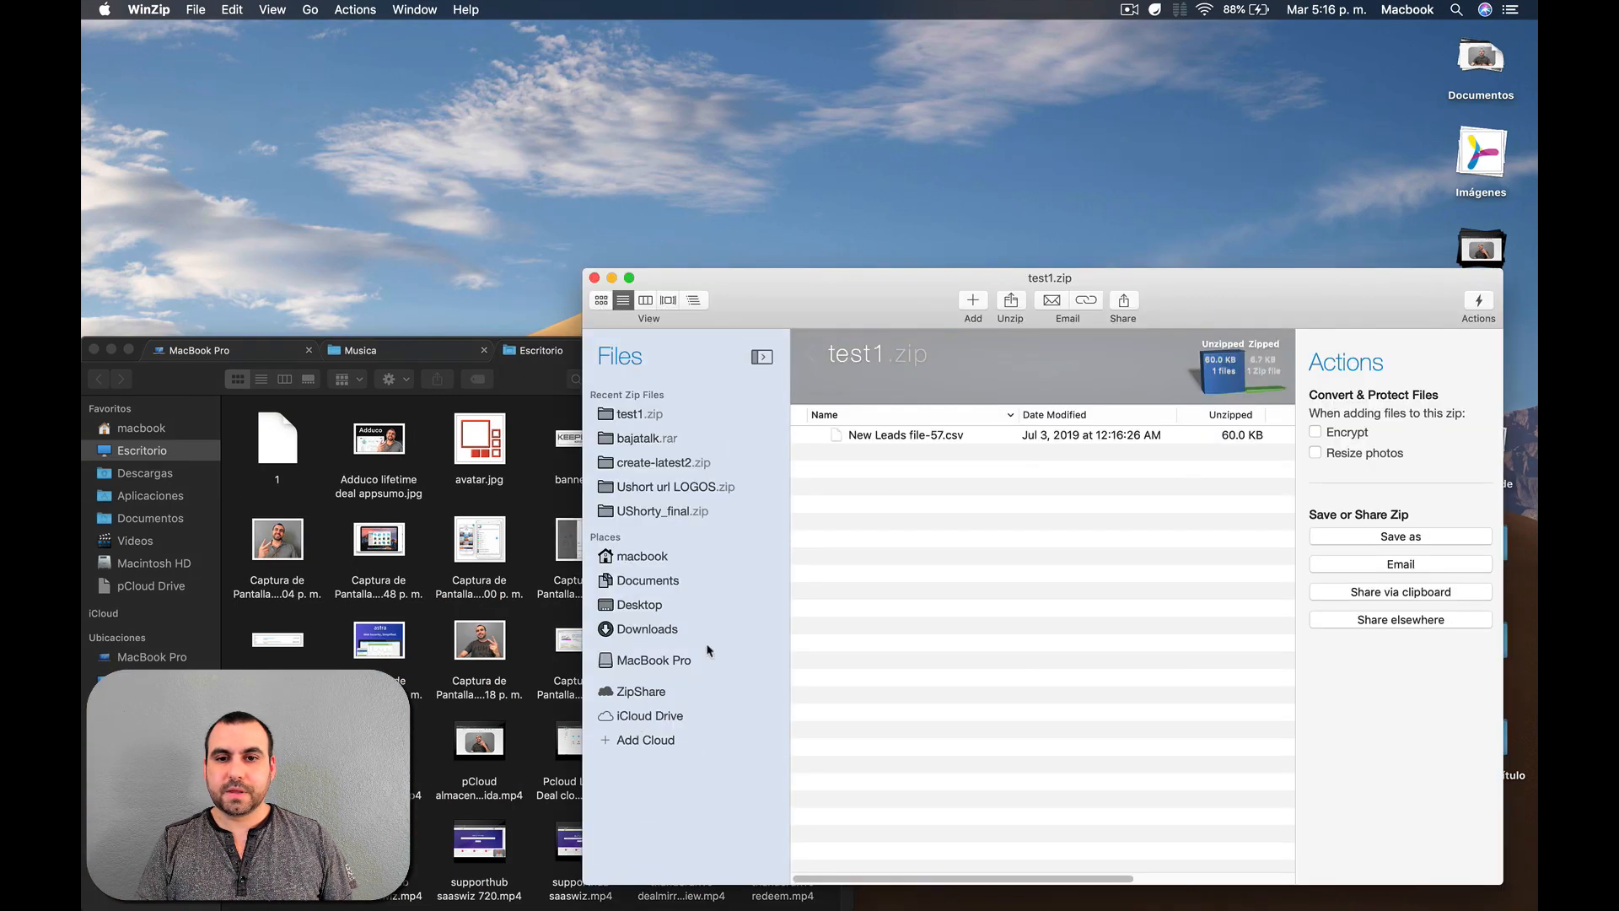
Open New Leads file-57.csv from the test1.zip archive in Numbers and inspect the first lead's Locations cell
left_click_drag(984, 281, 676, 269)
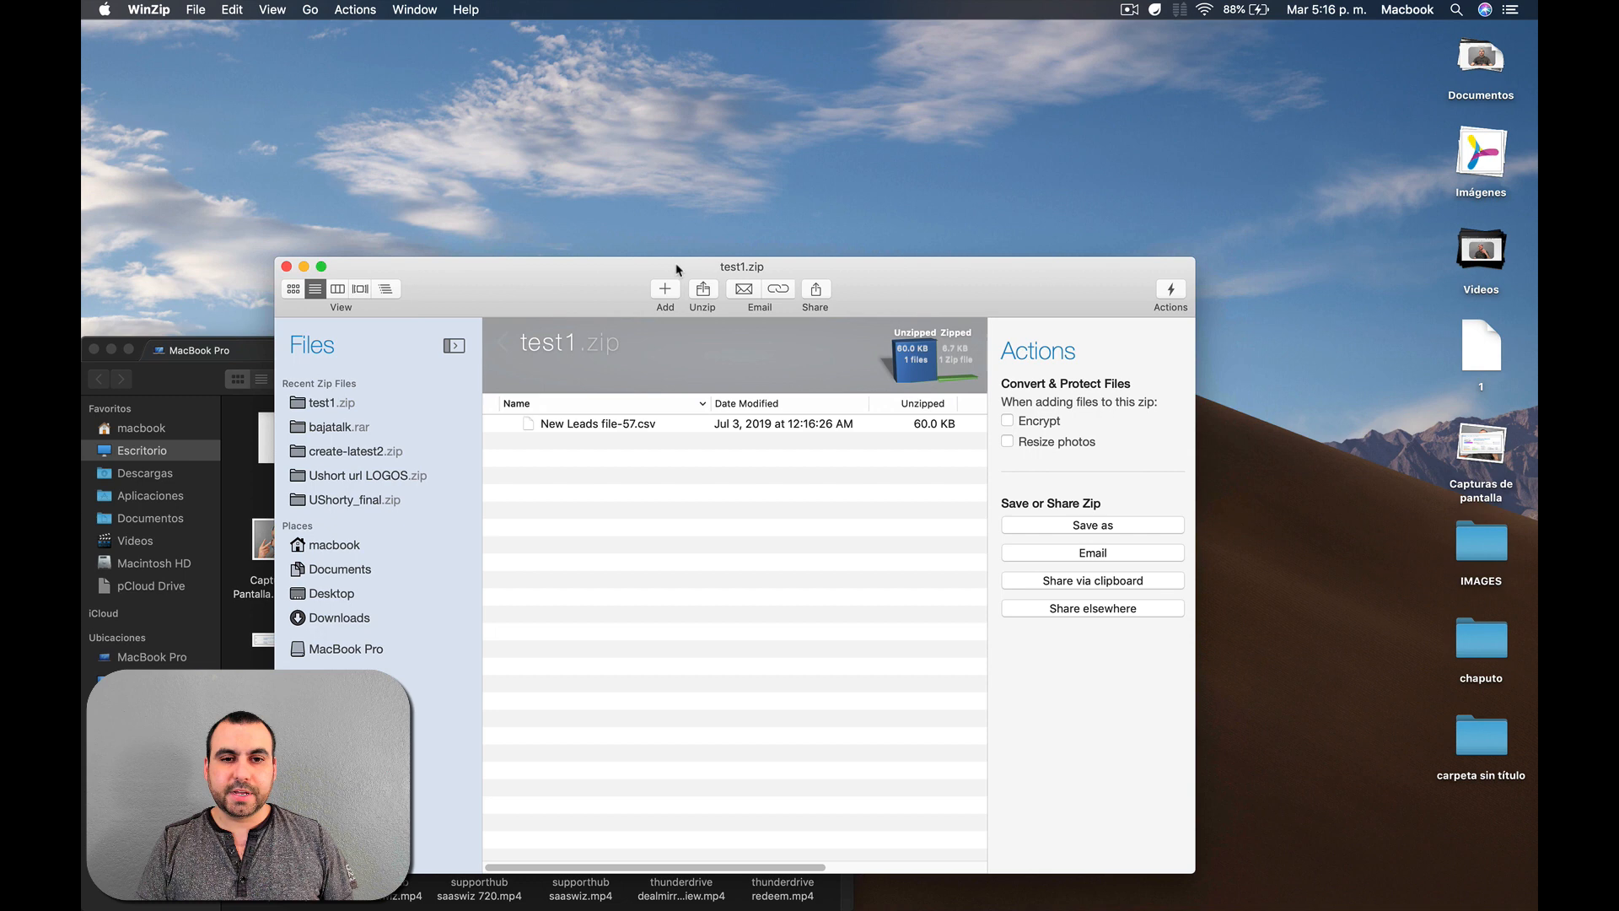
double_click(580, 426)
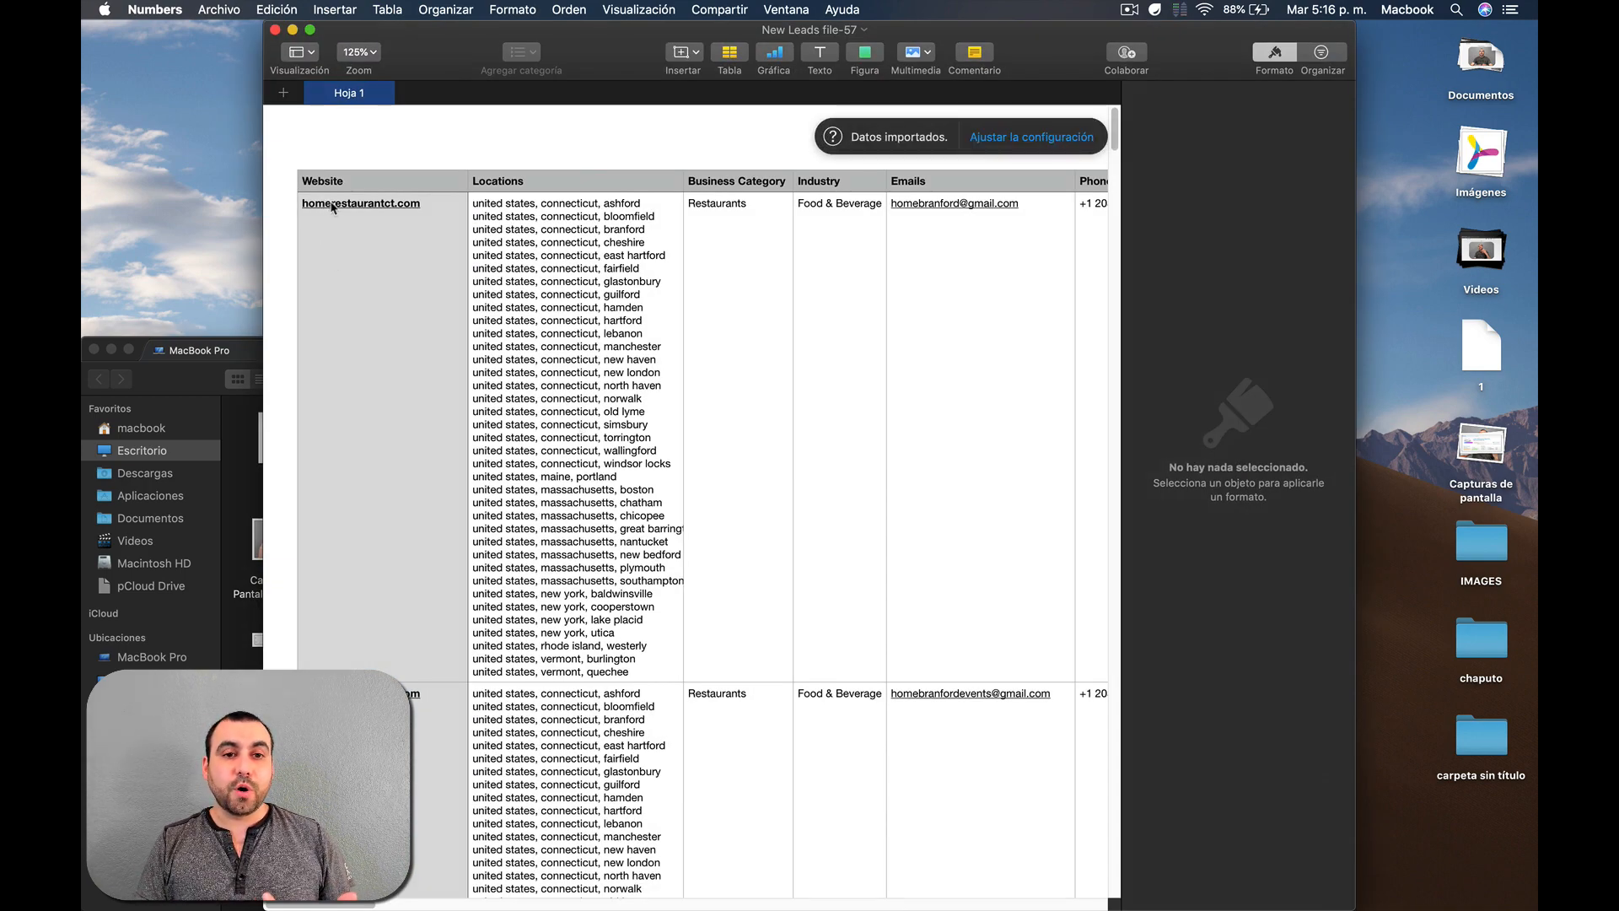
scroll(627, 259, "right", 3)
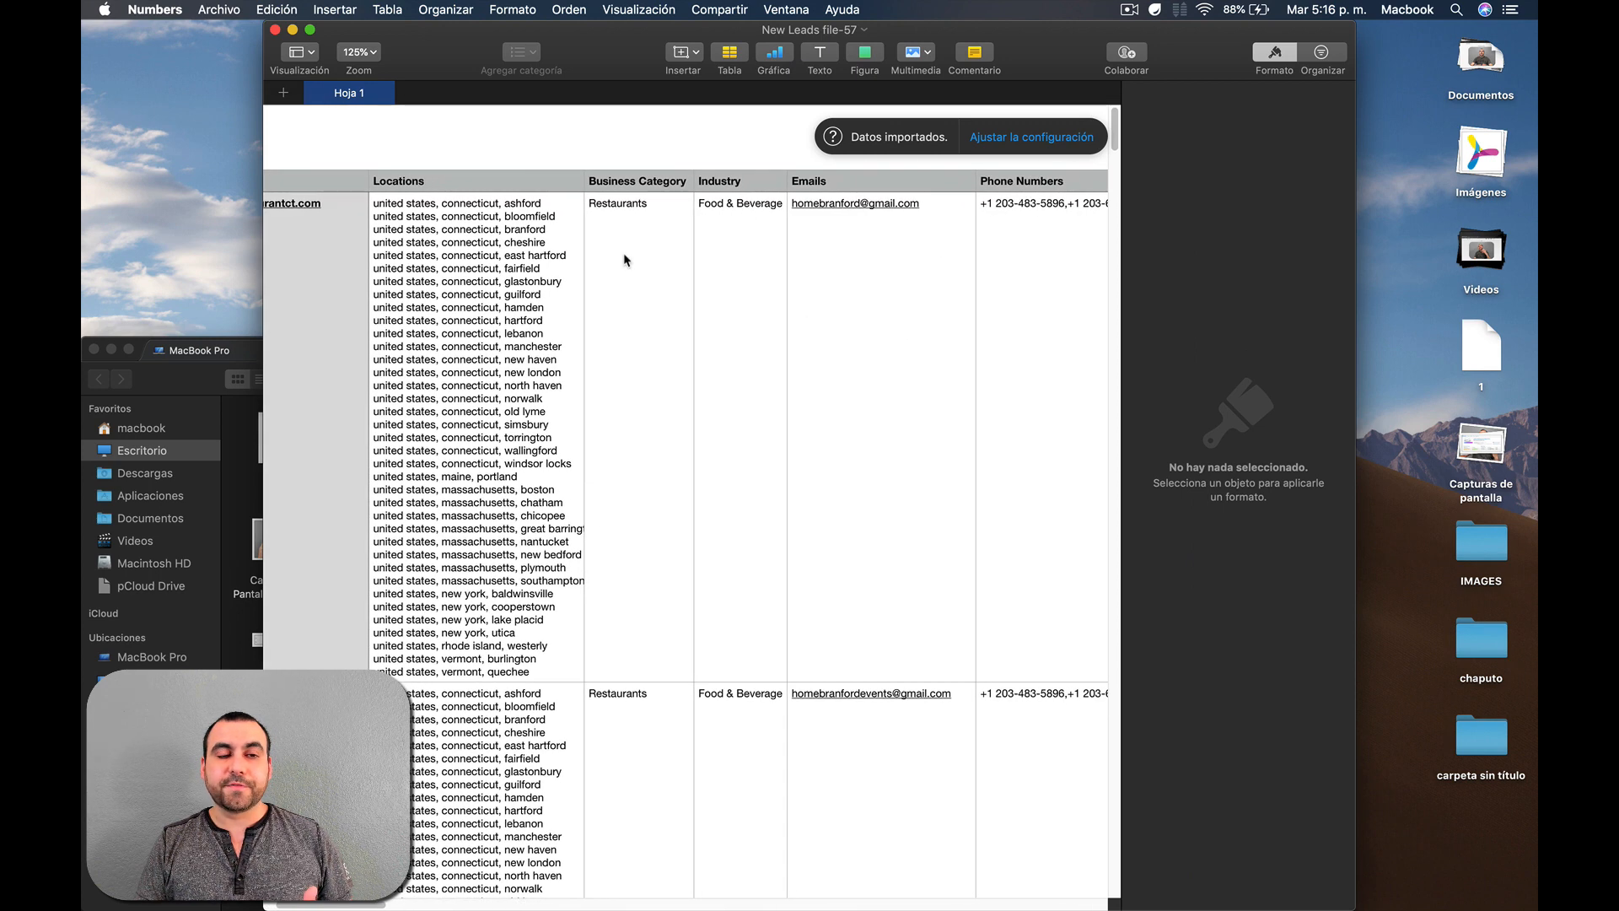
scroll(549, 276, "left", 2)
scroll(549, 276, "right", 1)
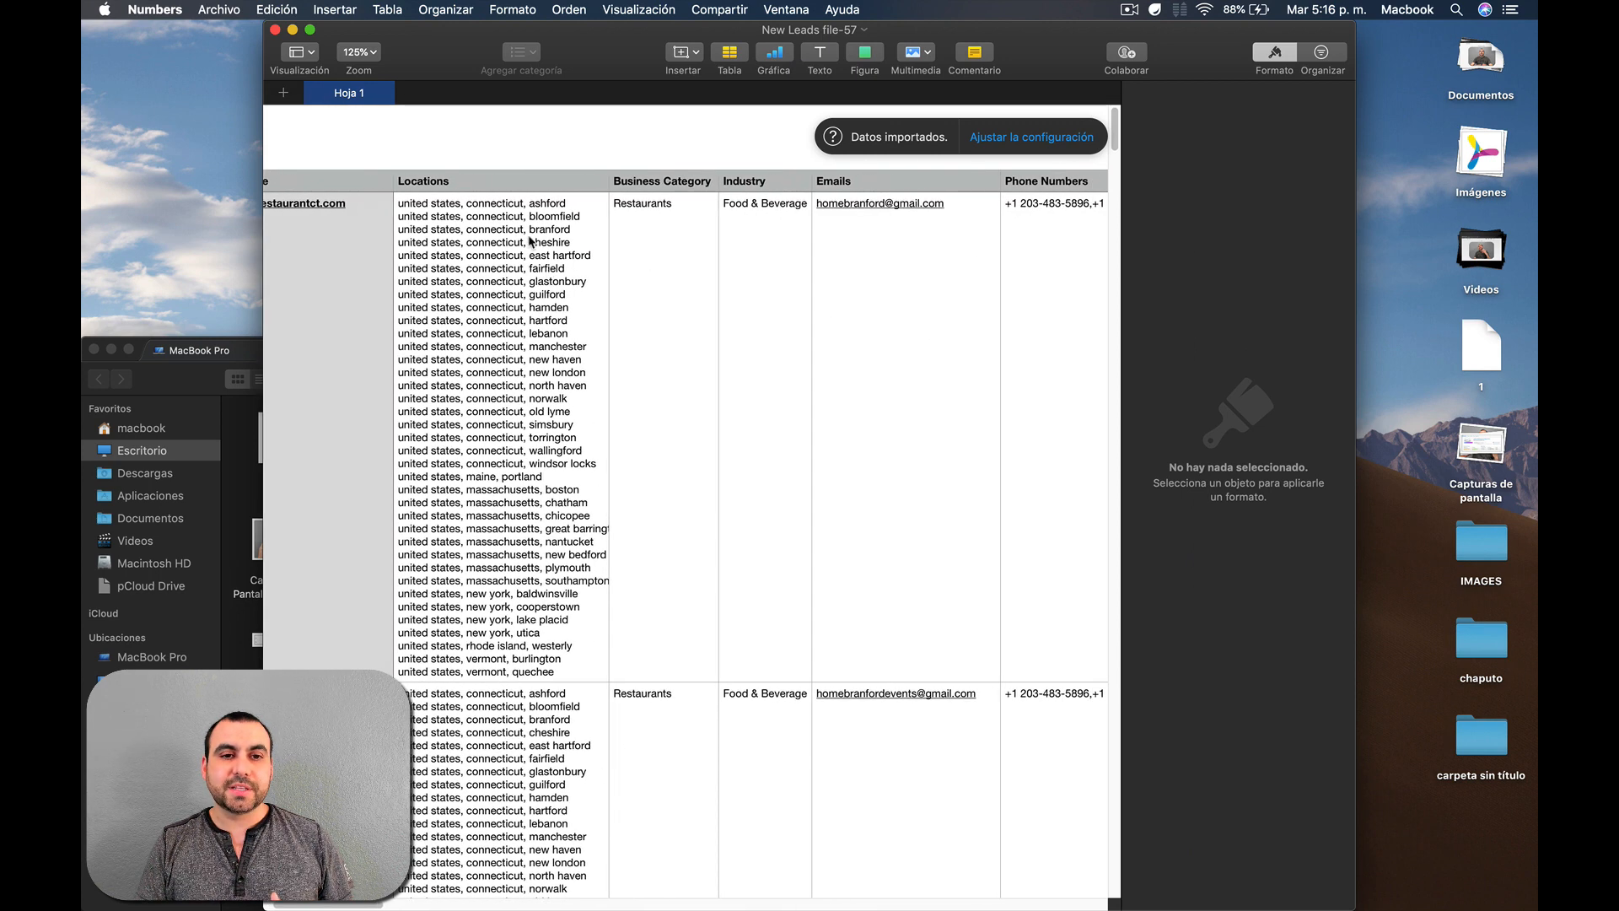
left_click(540, 451)
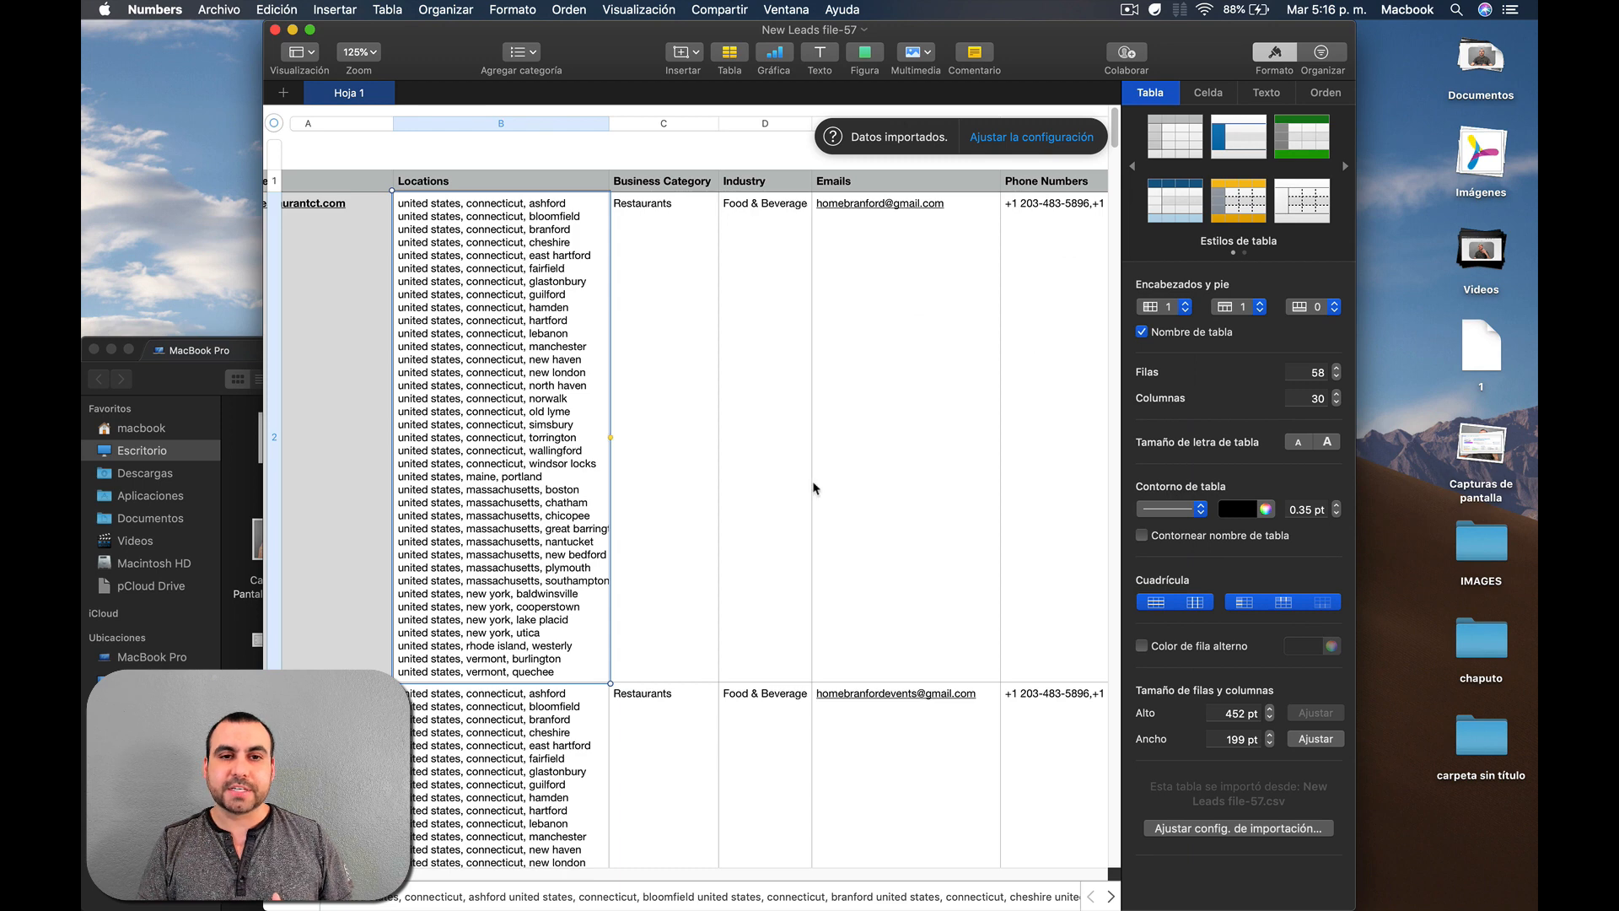
Examine the exported columns for business category, industry, emails, phone numbers and social media pages
scroll(801, 477, "right", 2)
scroll(546, 226, "right", 3)
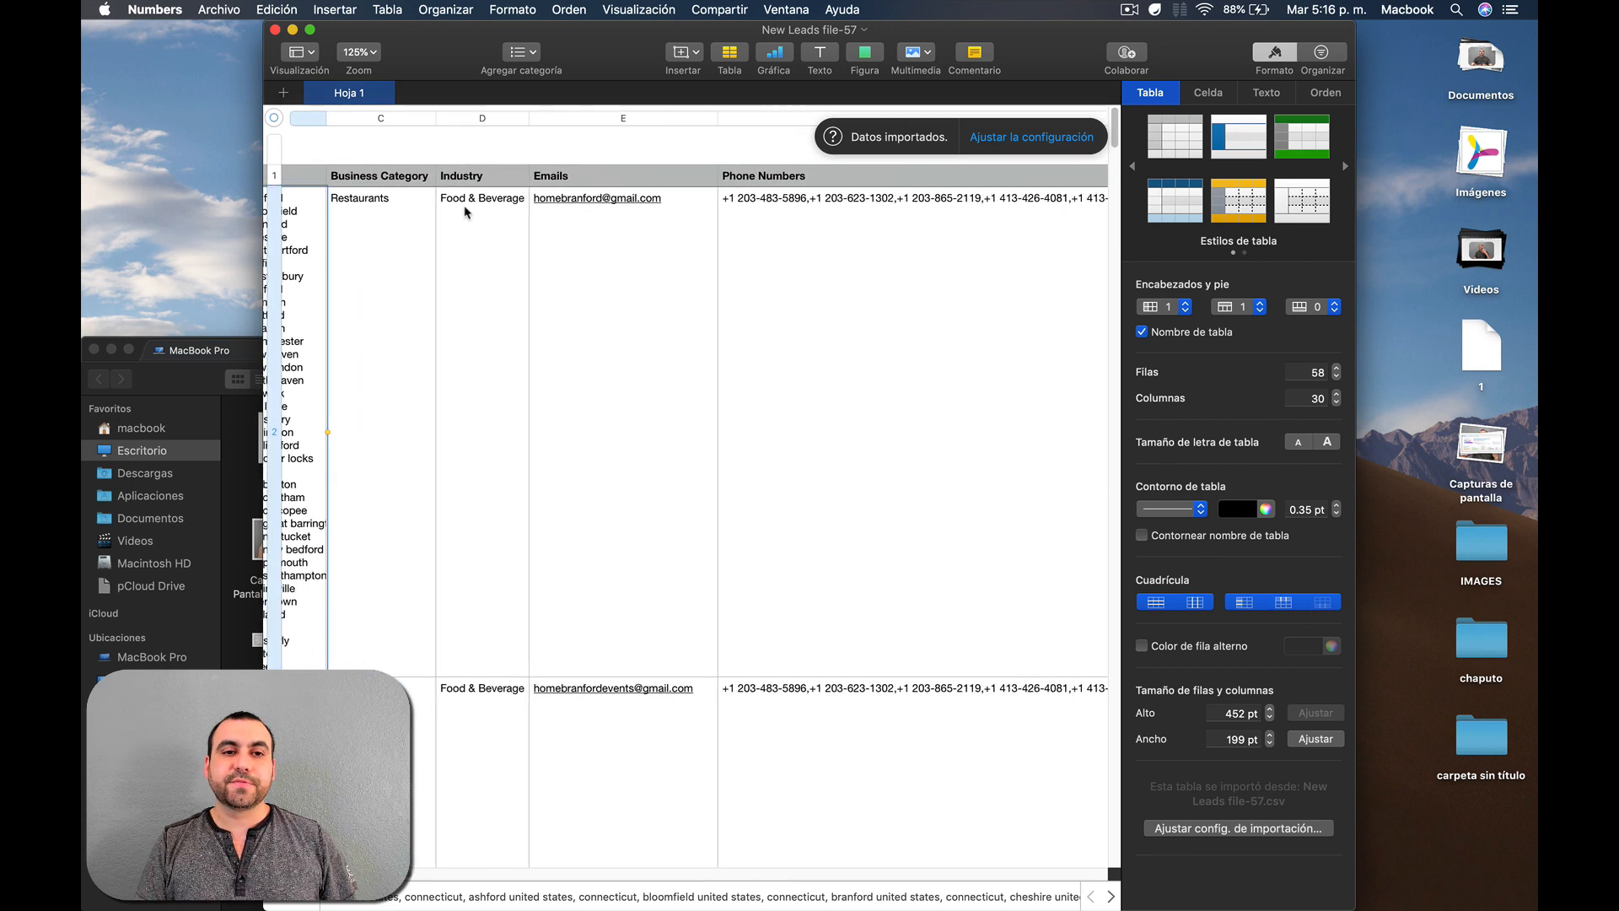
scroll(556, 240, "right", 2)
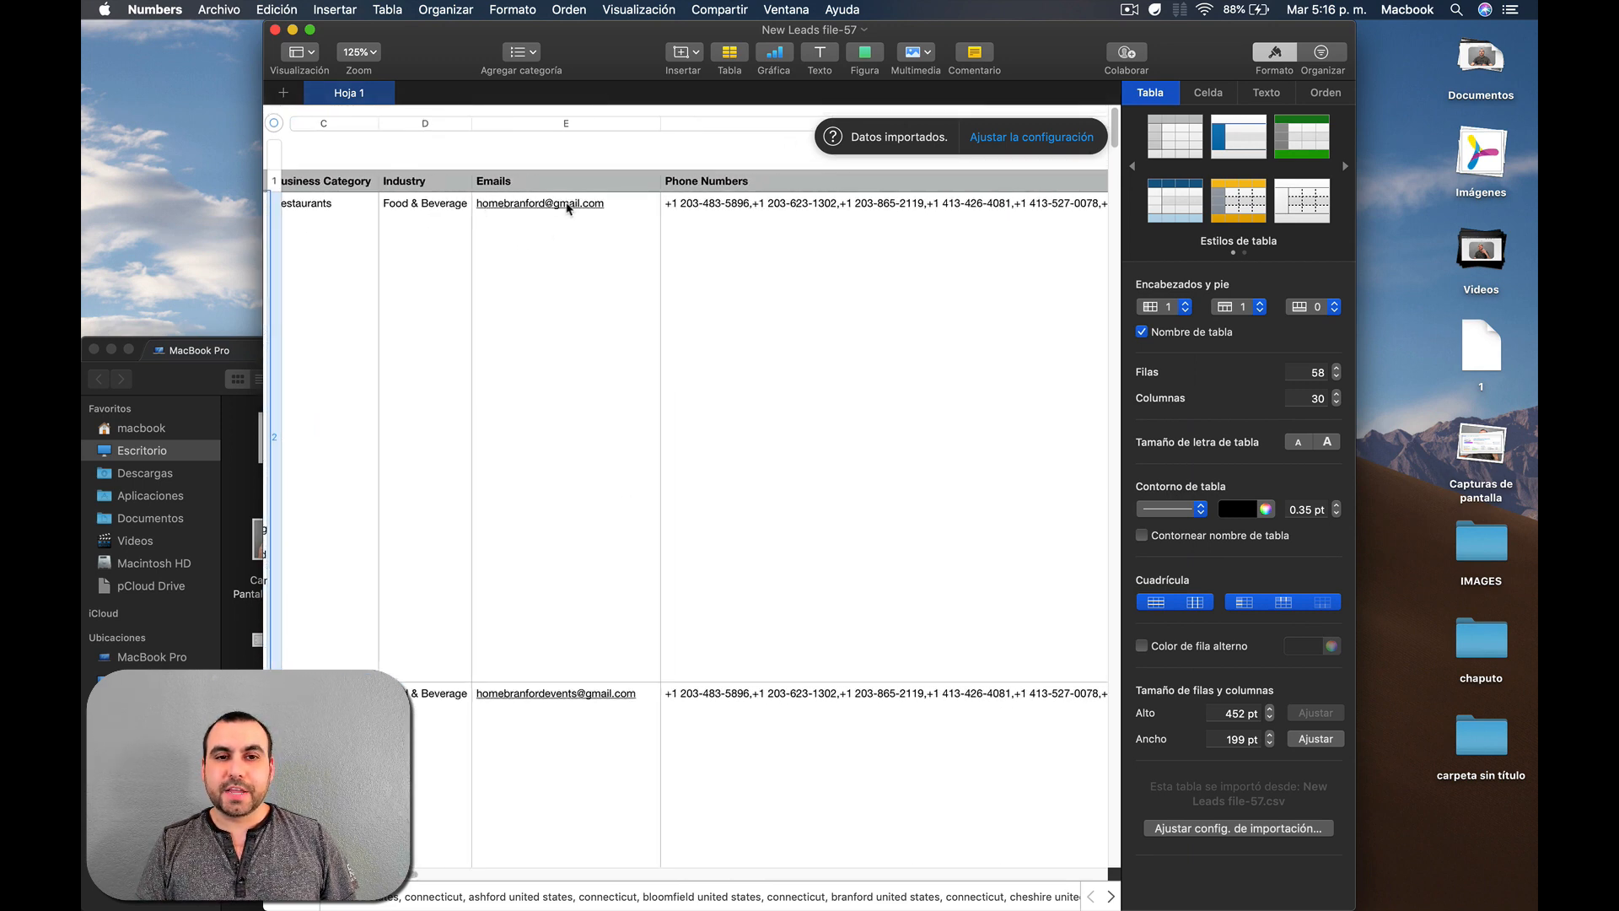
scroll(568, 208, "right", 5)
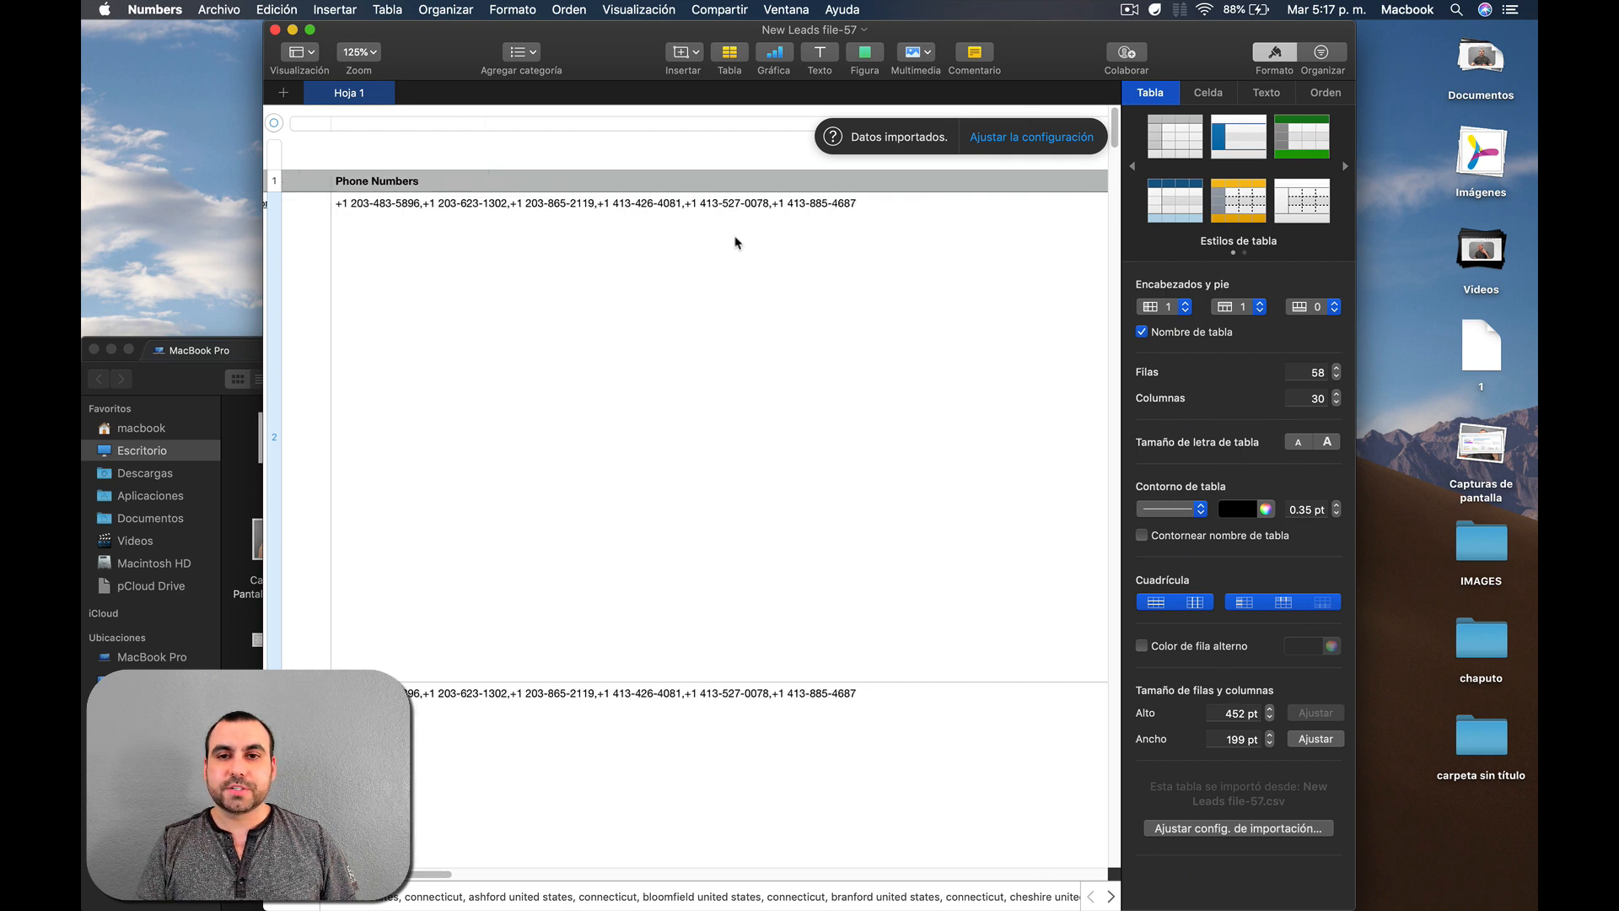
scroll(735, 243, "right", 4)
scroll(691, 240, "right", 4)
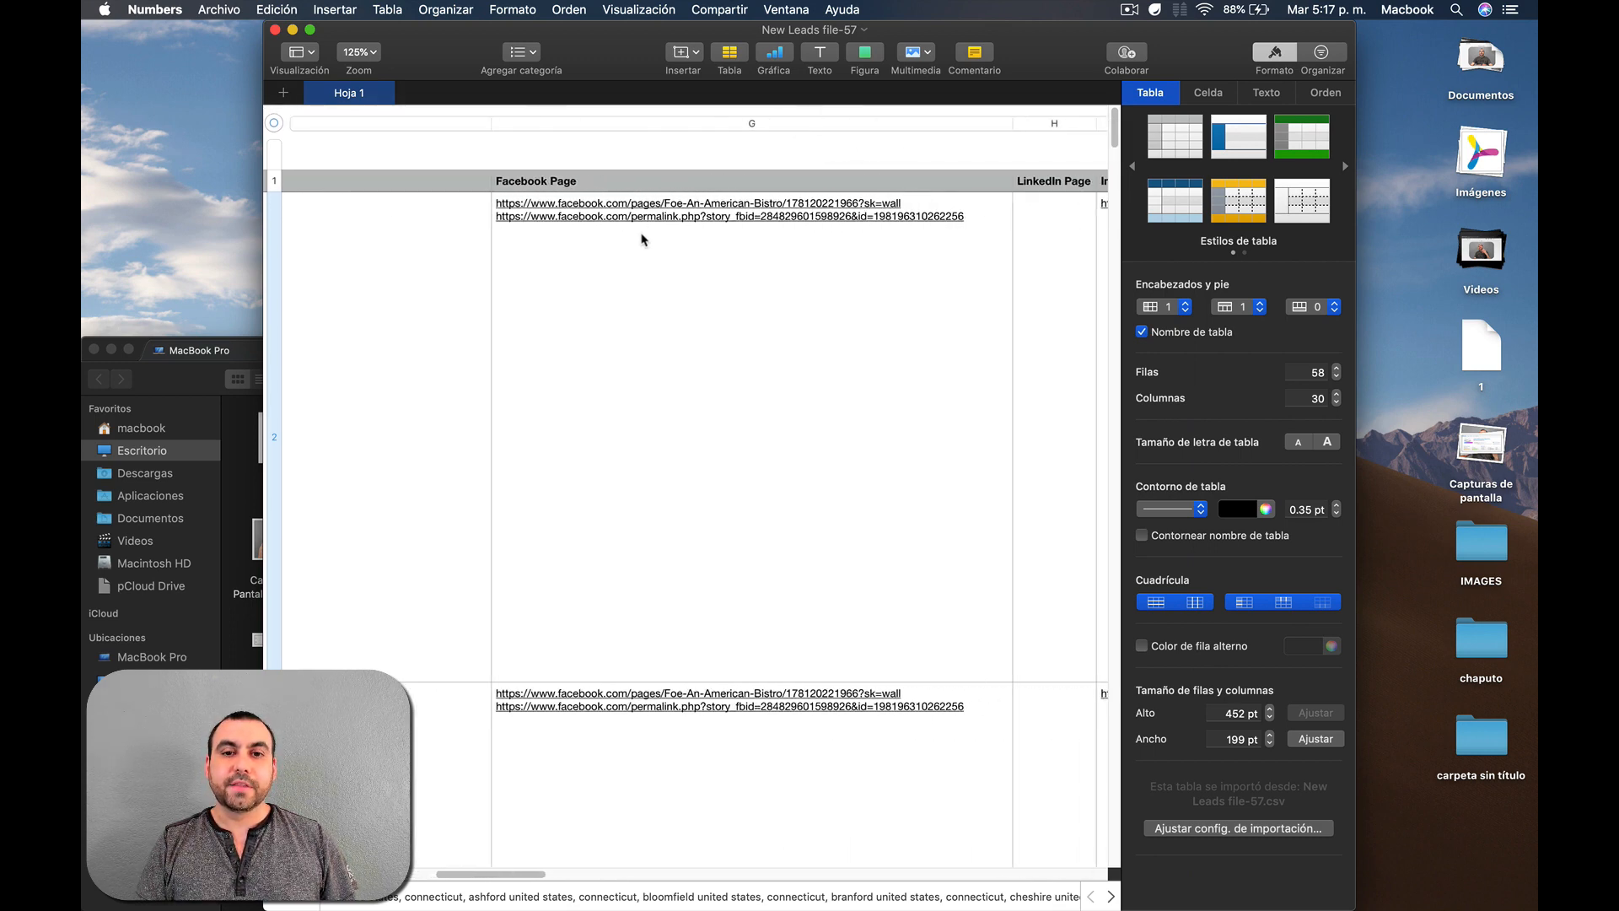
scroll(721, 302, "right", 4)
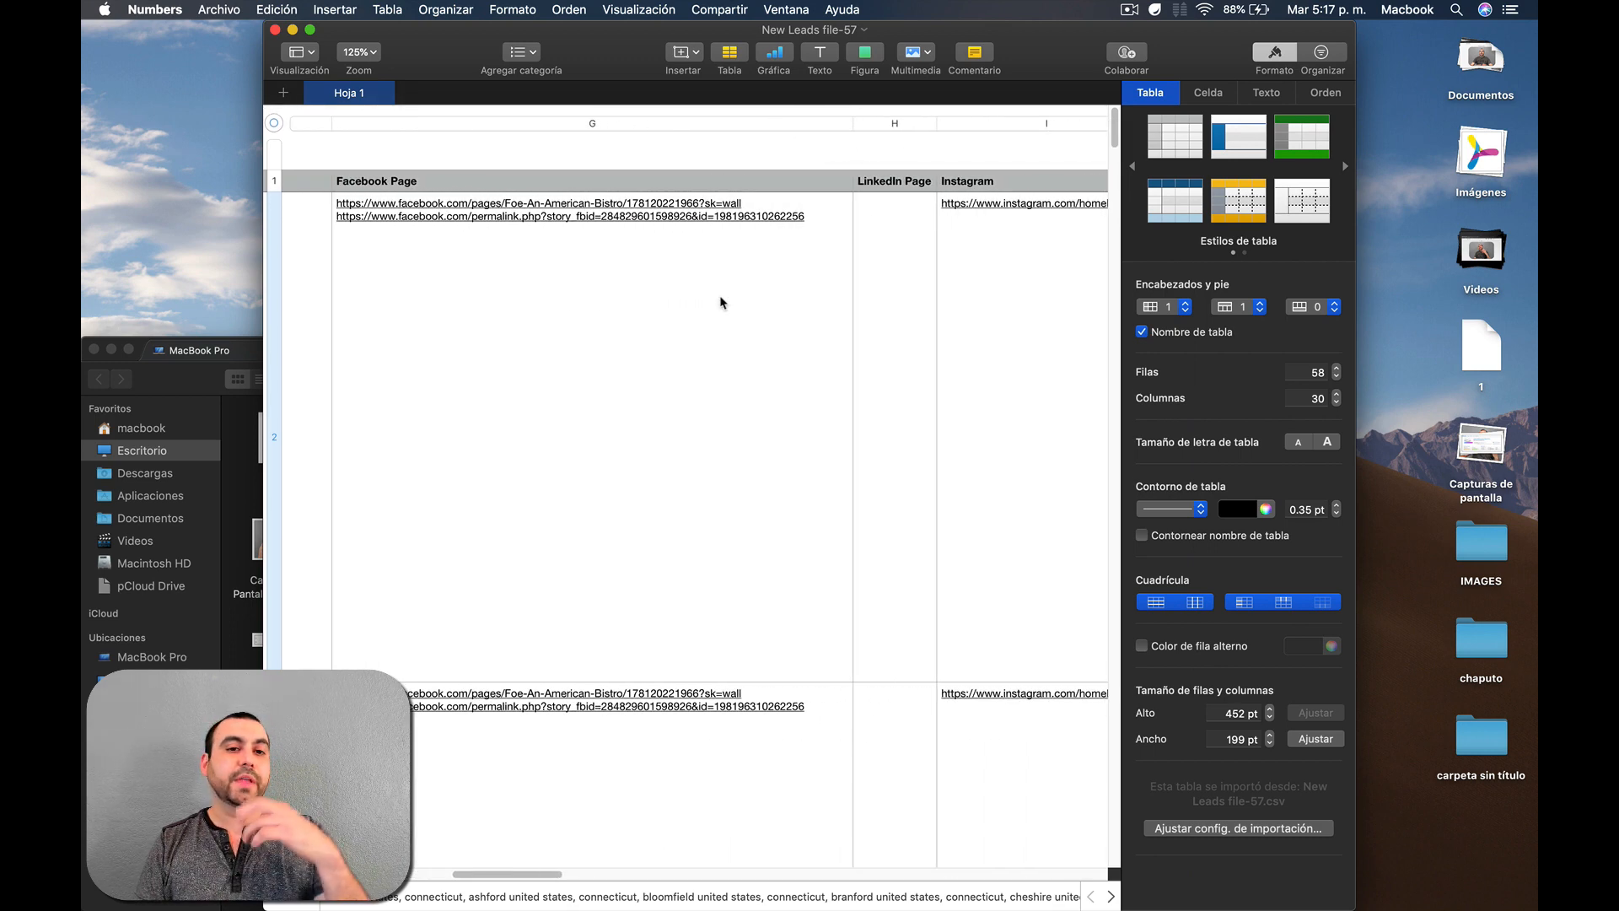
scroll(721, 302, "right", 3)
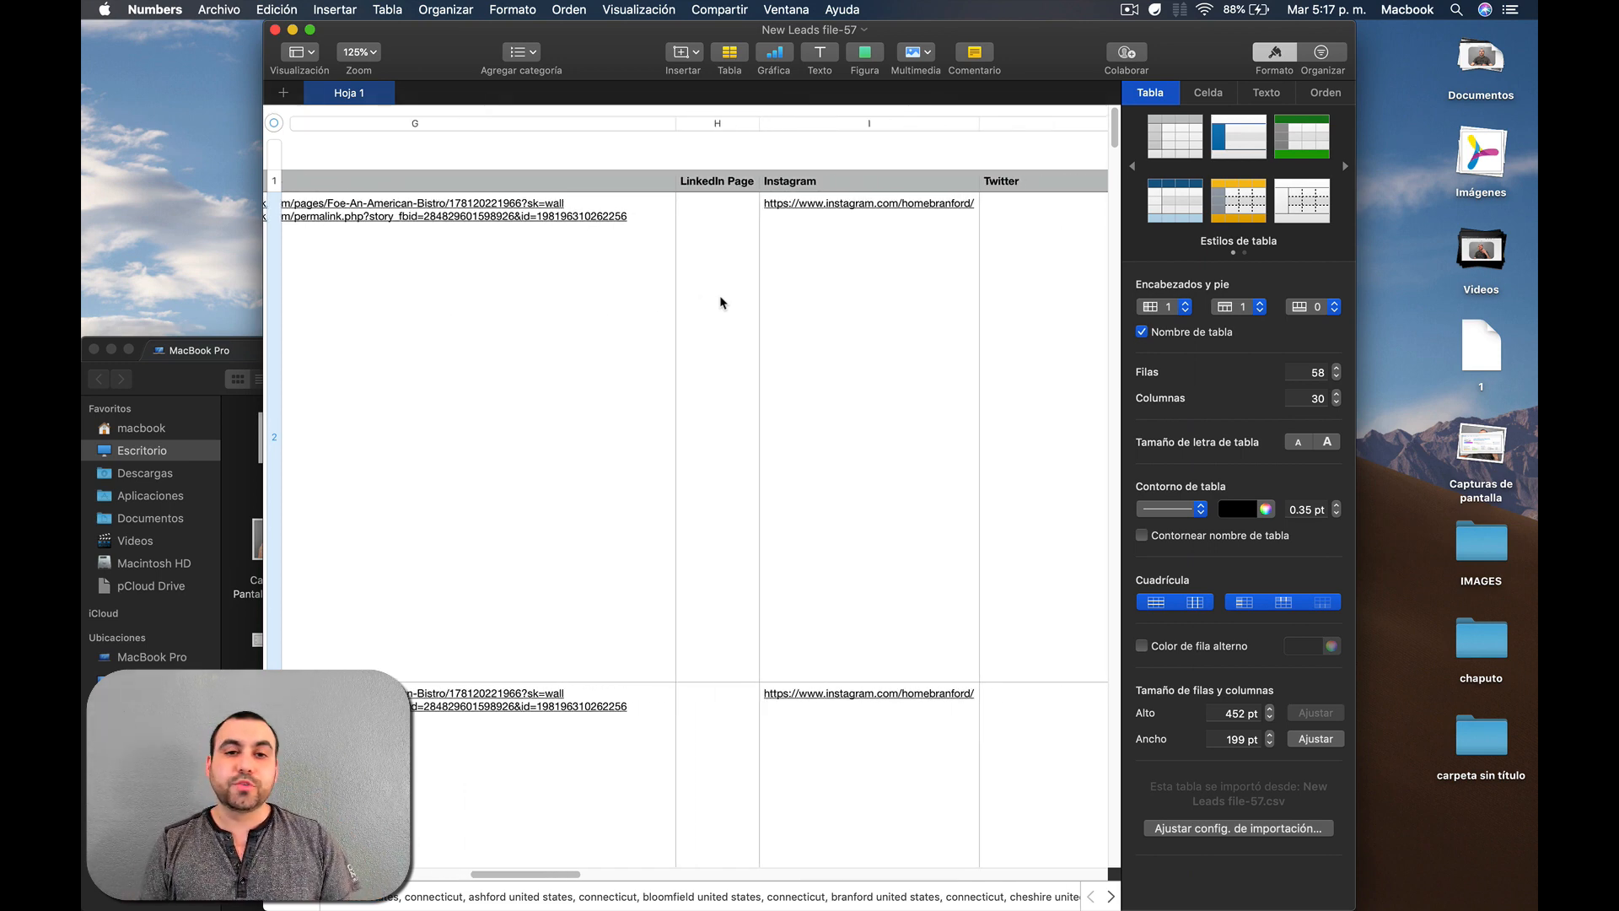
scroll(721, 302, "right", 3)
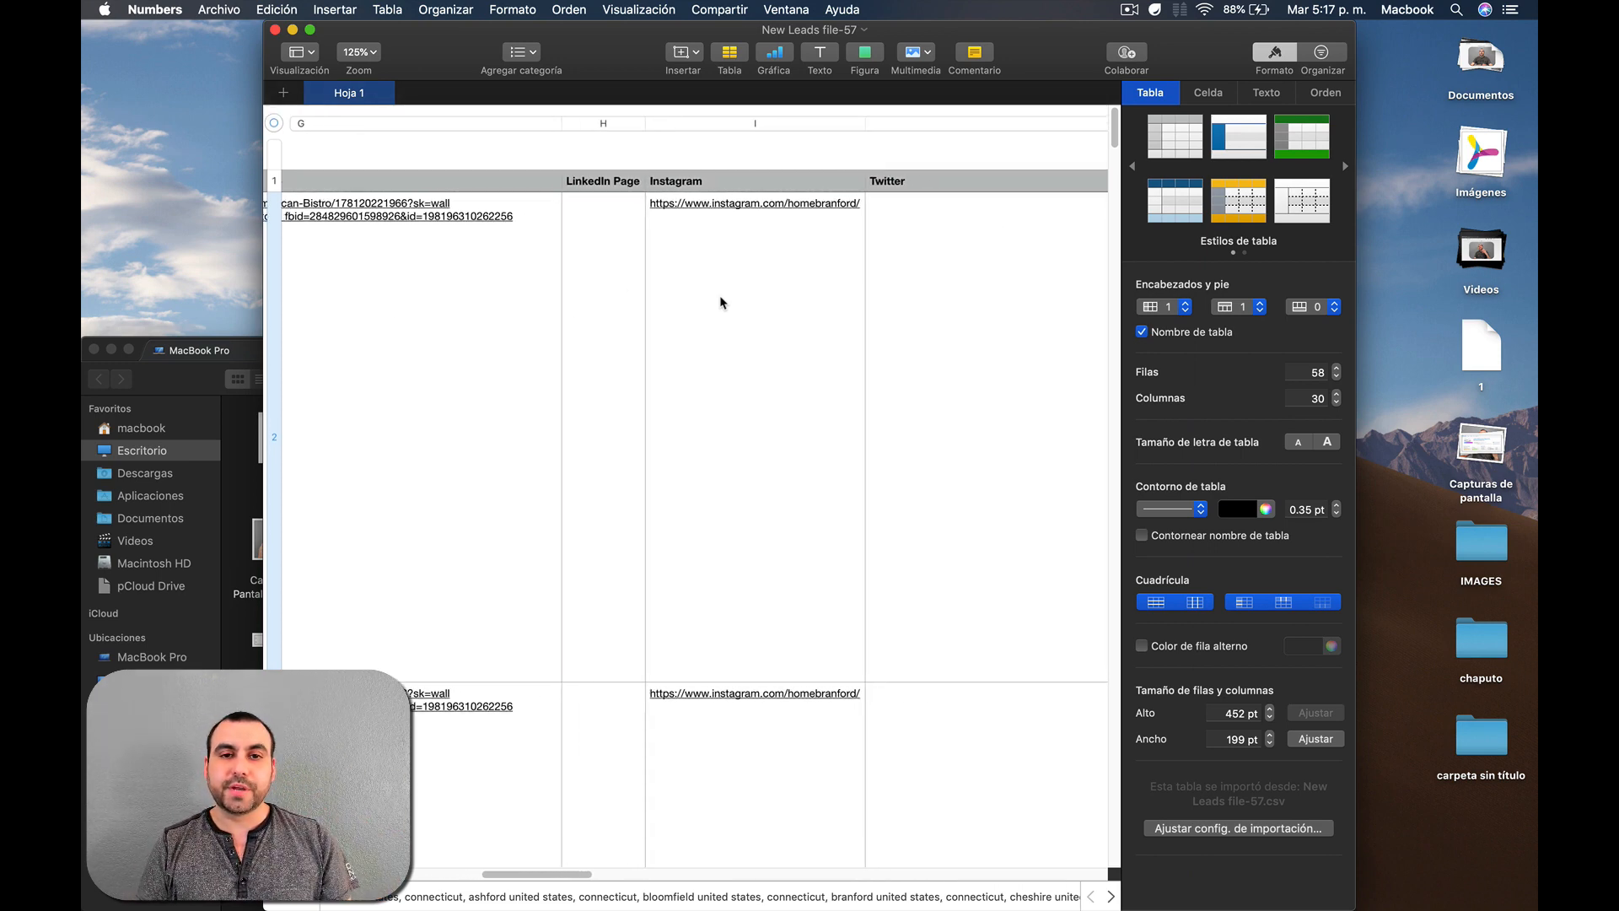
scroll(808, 210, "right", 8)
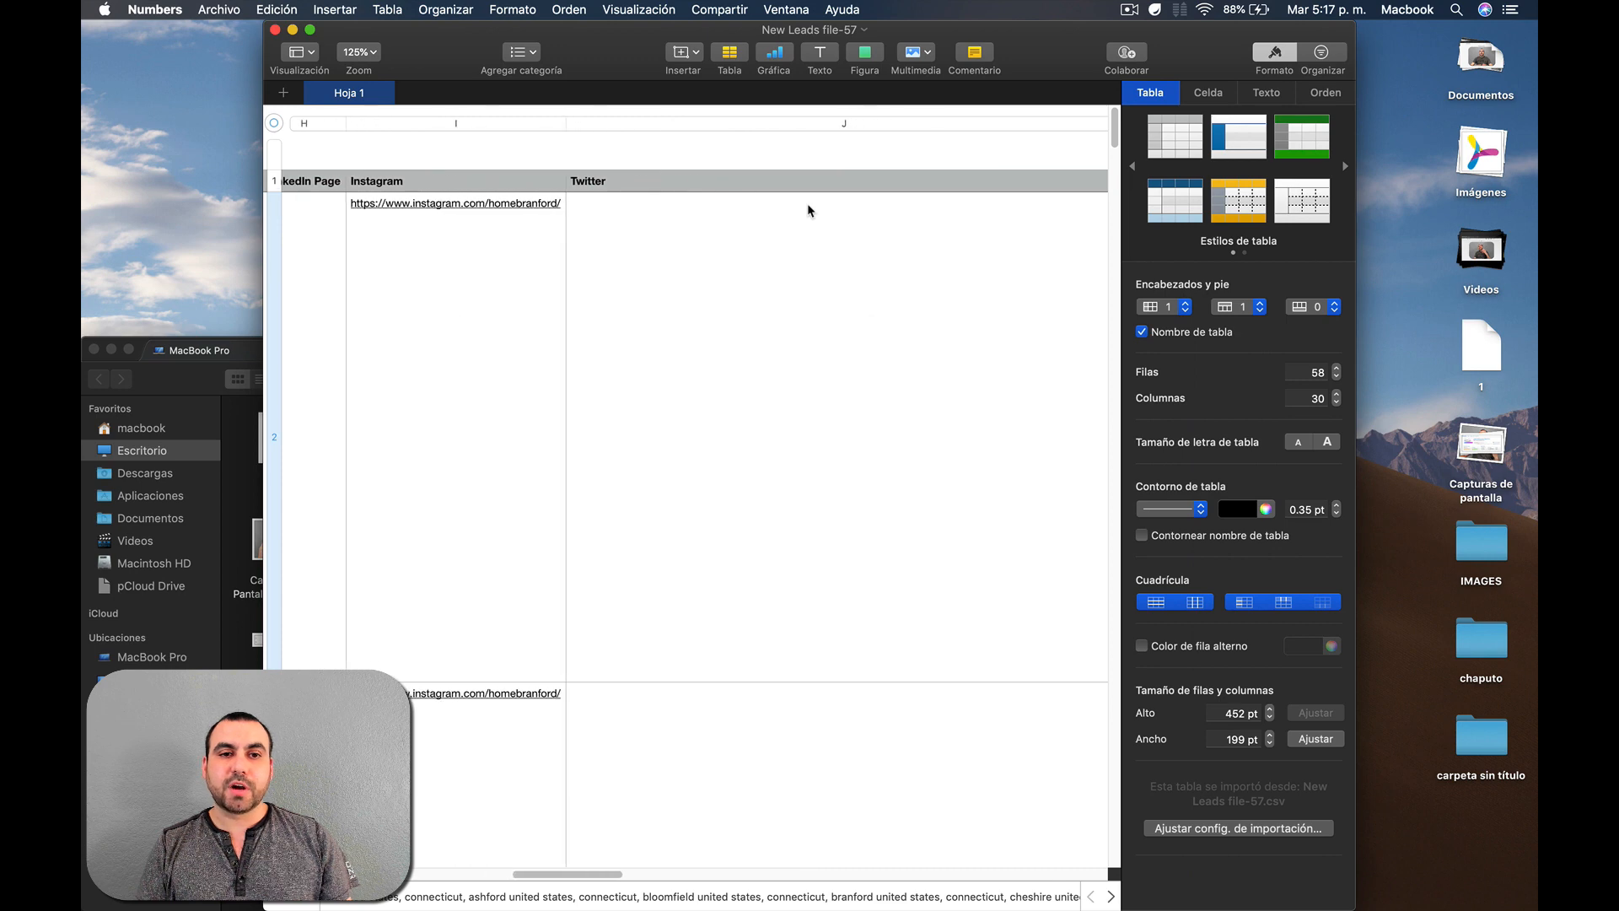
Examine the exported columns for external website links, CMS, programming language, audit page and technical issues
scroll(808, 209, "right", 8)
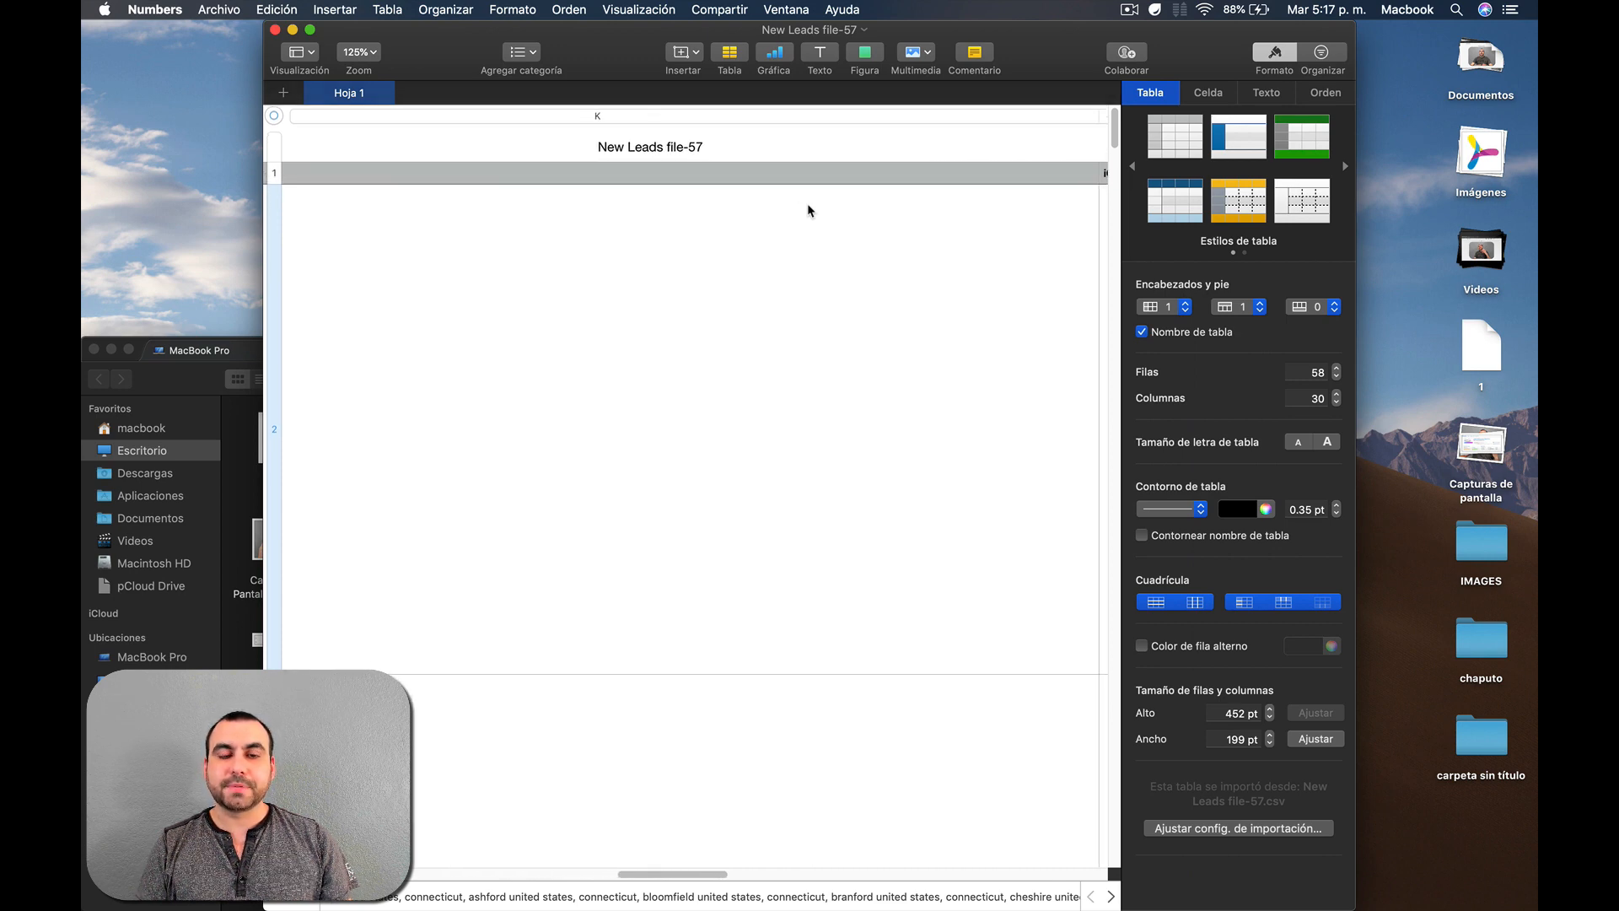
scroll(808, 209, "right", 5)
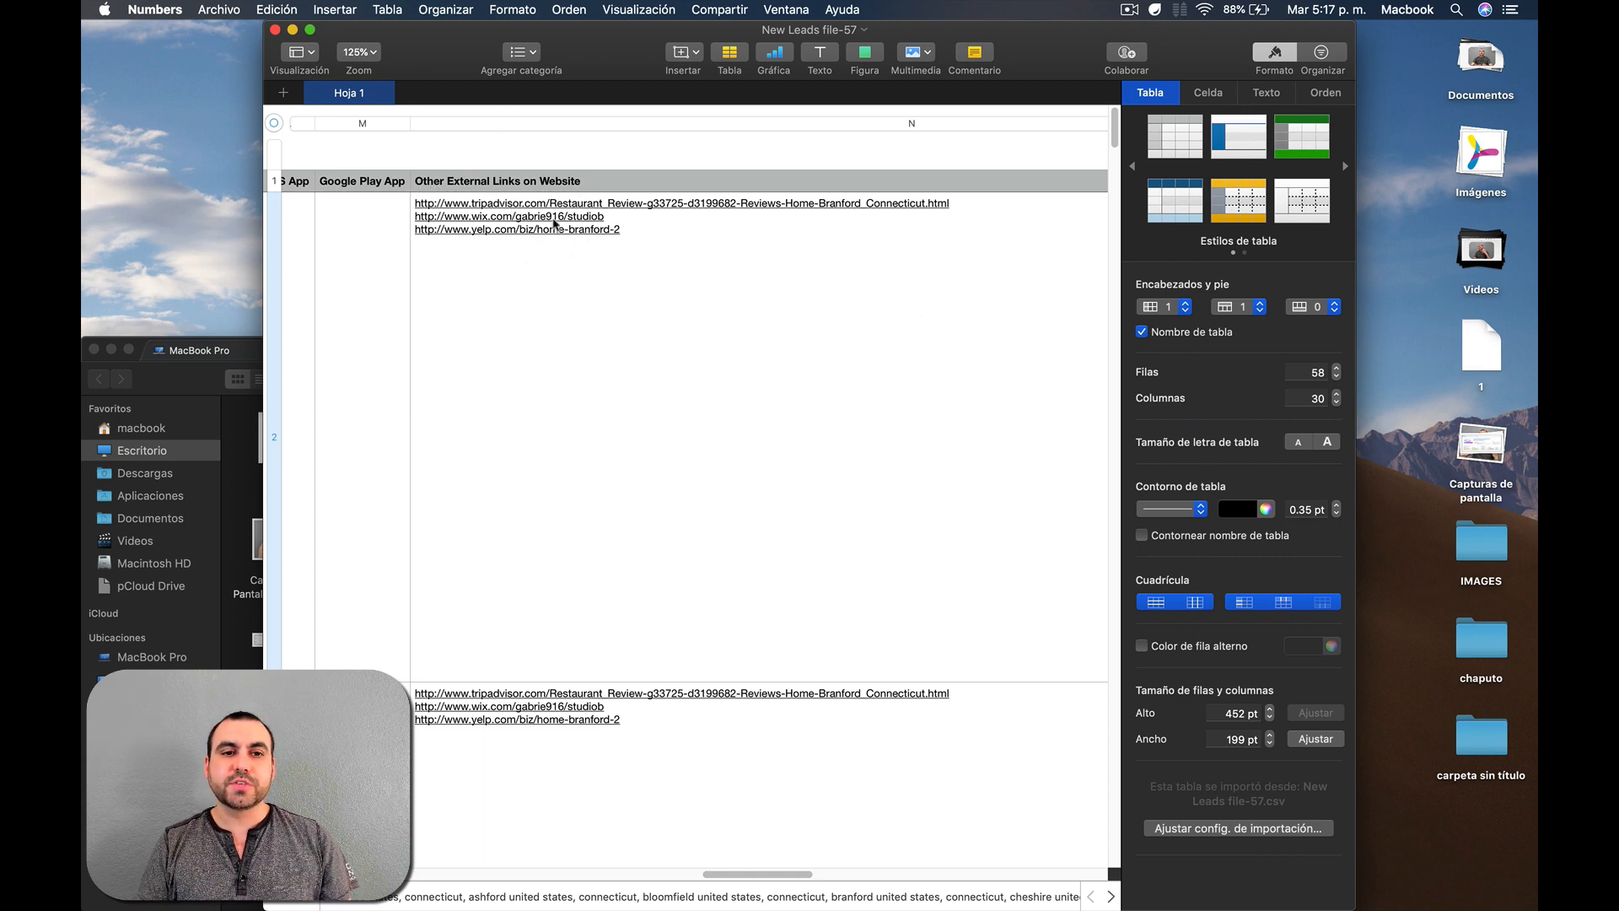
scroll(718, 361, "right", 10)
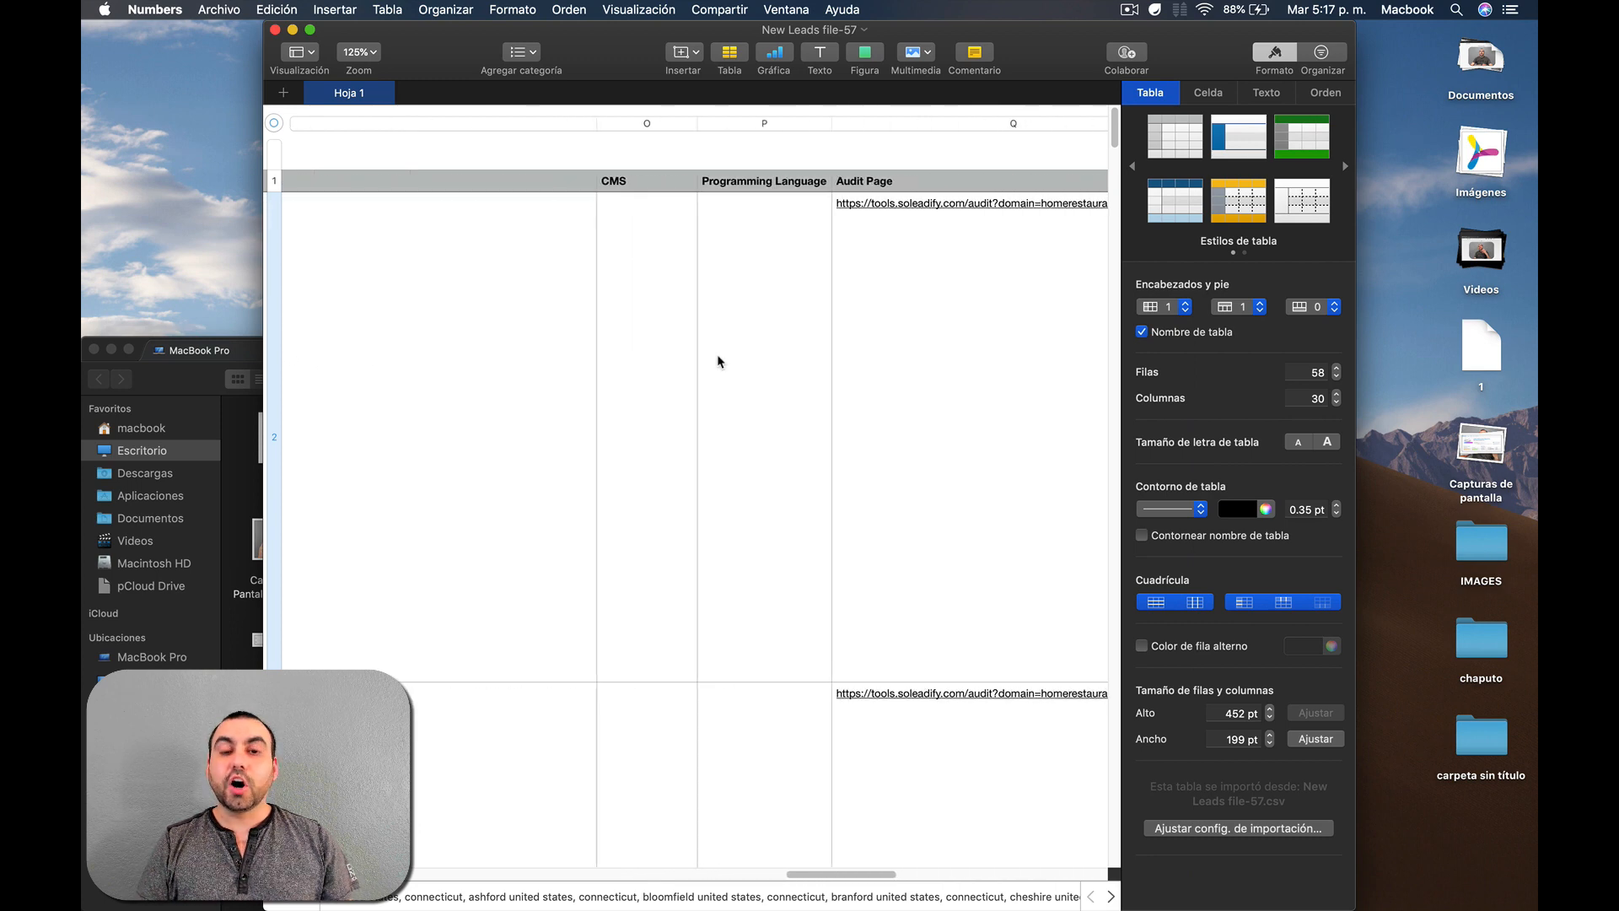
scroll(717, 361, "right", 6)
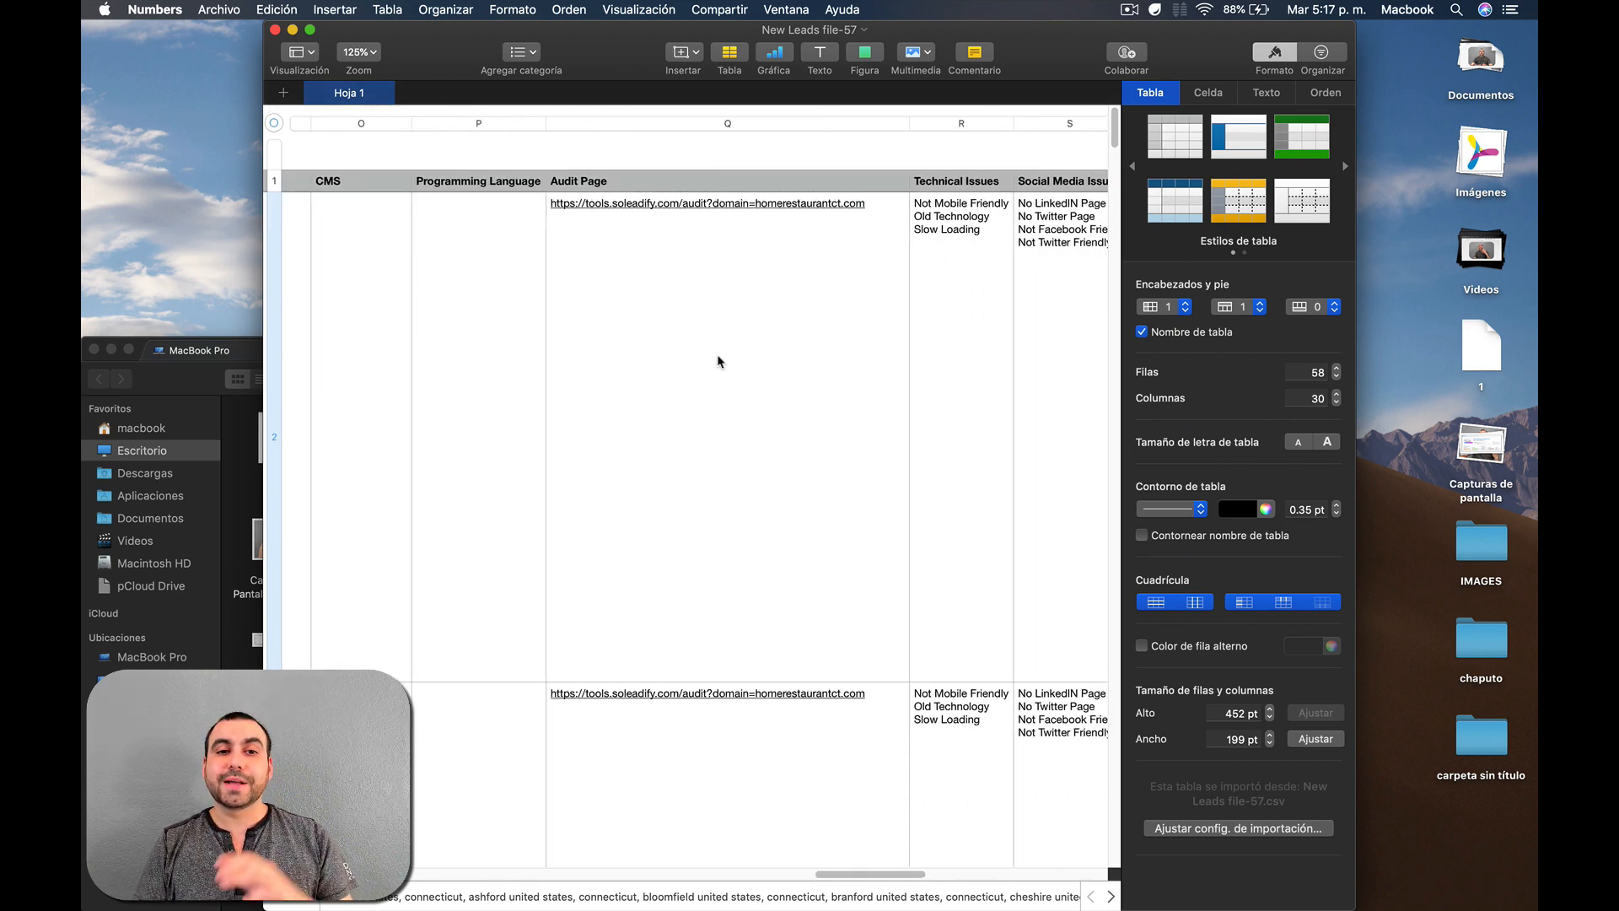
scroll(717, 361, "right", 6)
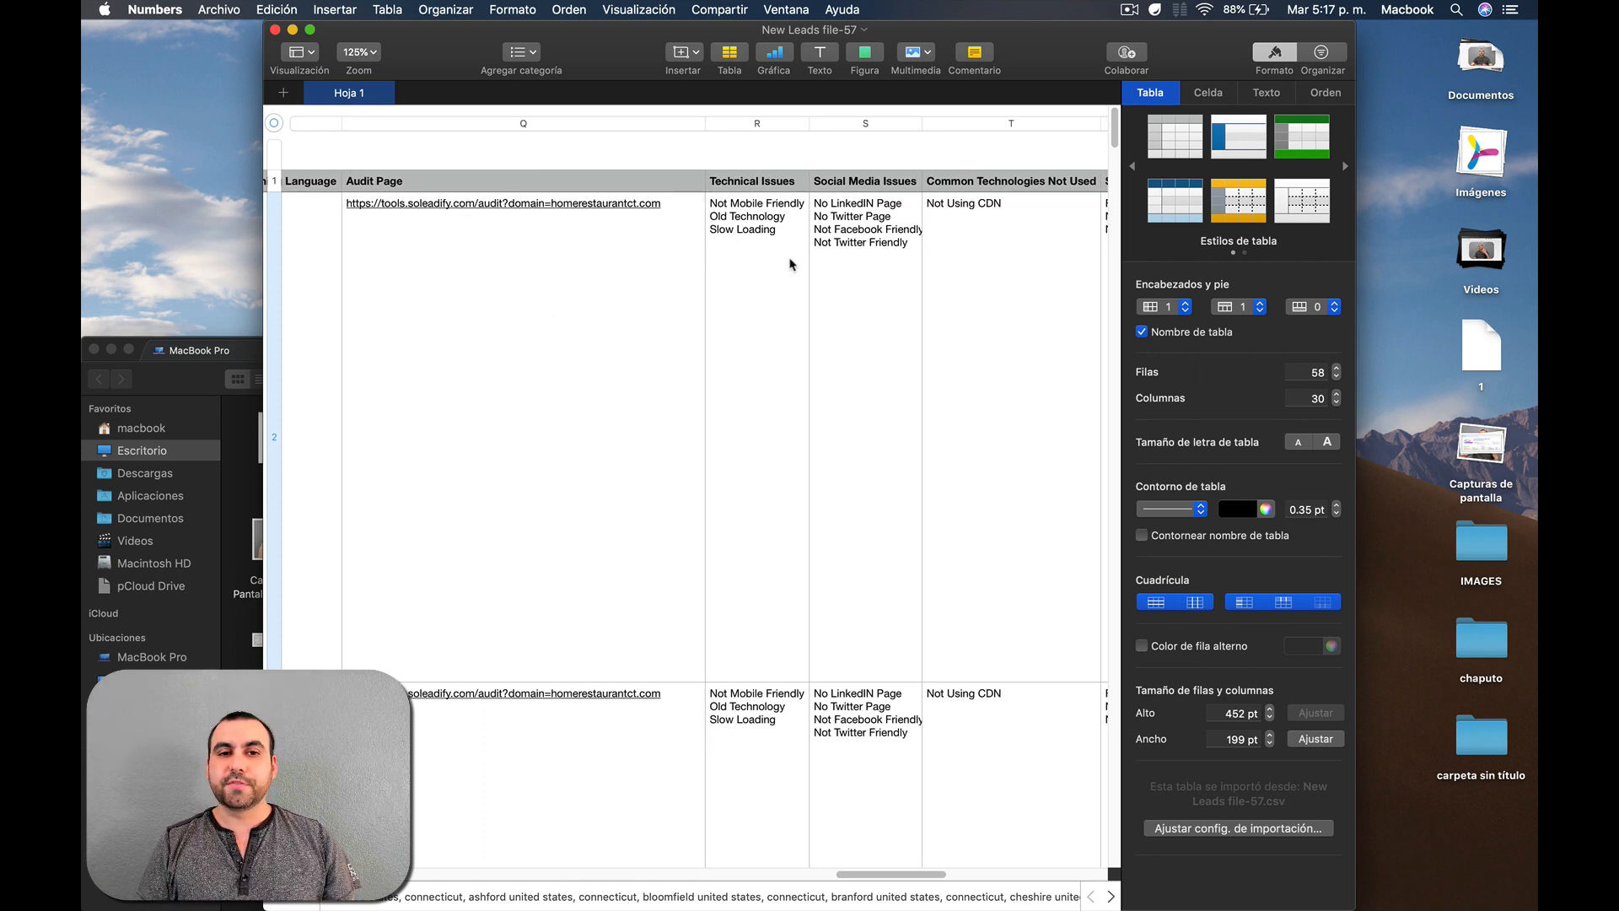
scroll(791, 264, "right", 3)
scroll(793, 266, "left", 5)
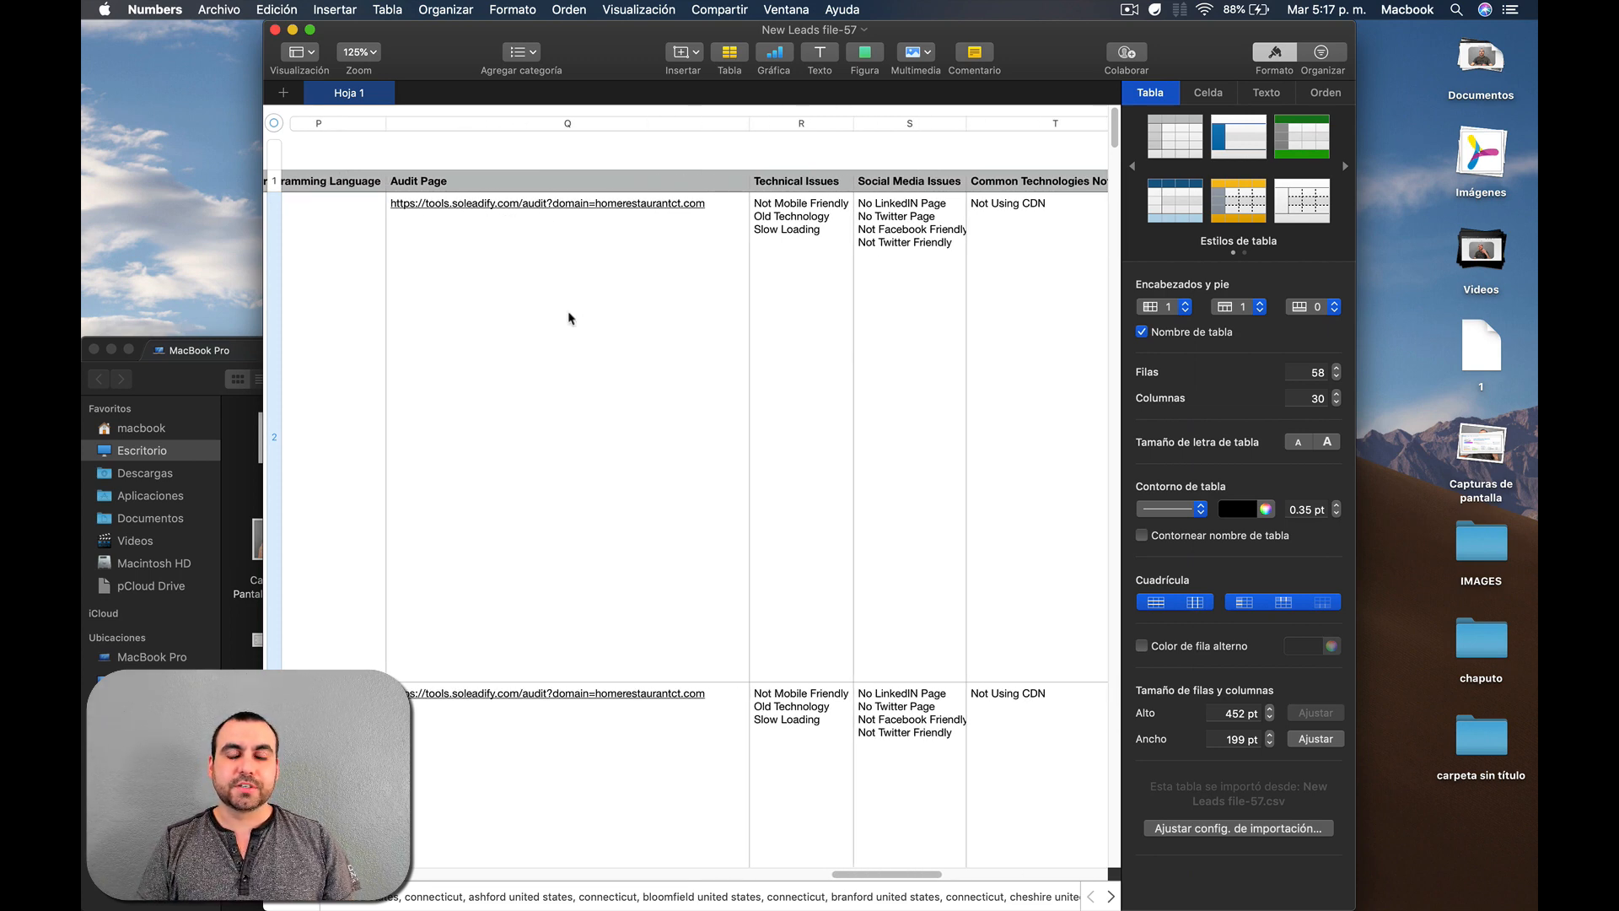
Open the first lead's Audit Page link for homerestaurantct.com and review its overall scores and Performance audits
left_click(600, 206)
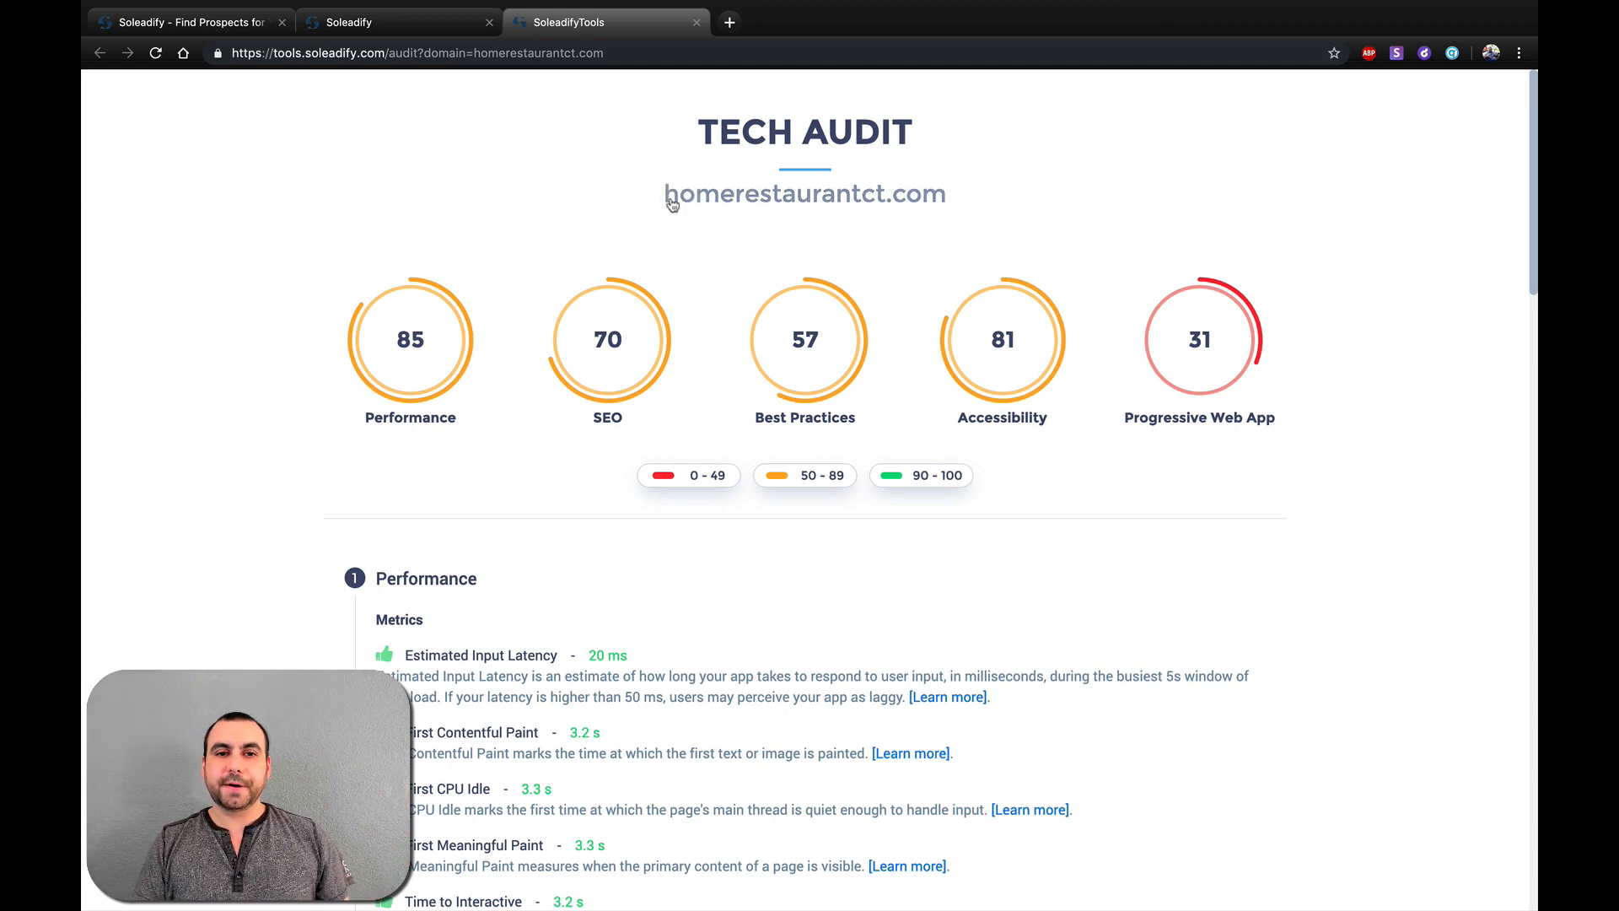
left_click_drag(666, 196, 912, 358)
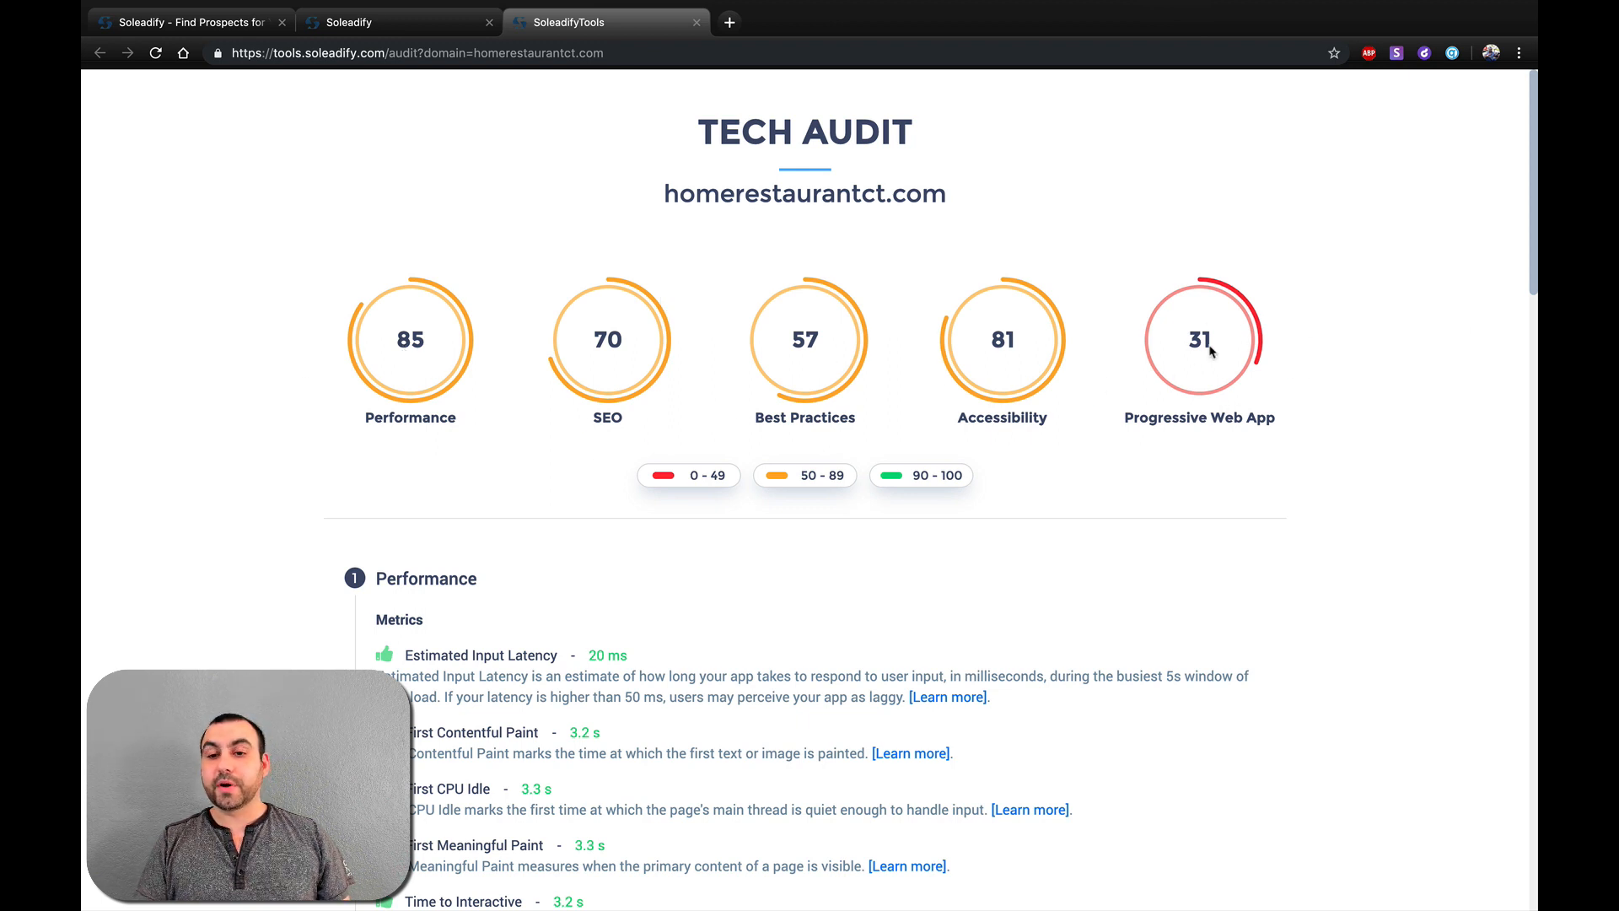
scroll(1147, 580, "down", 10)
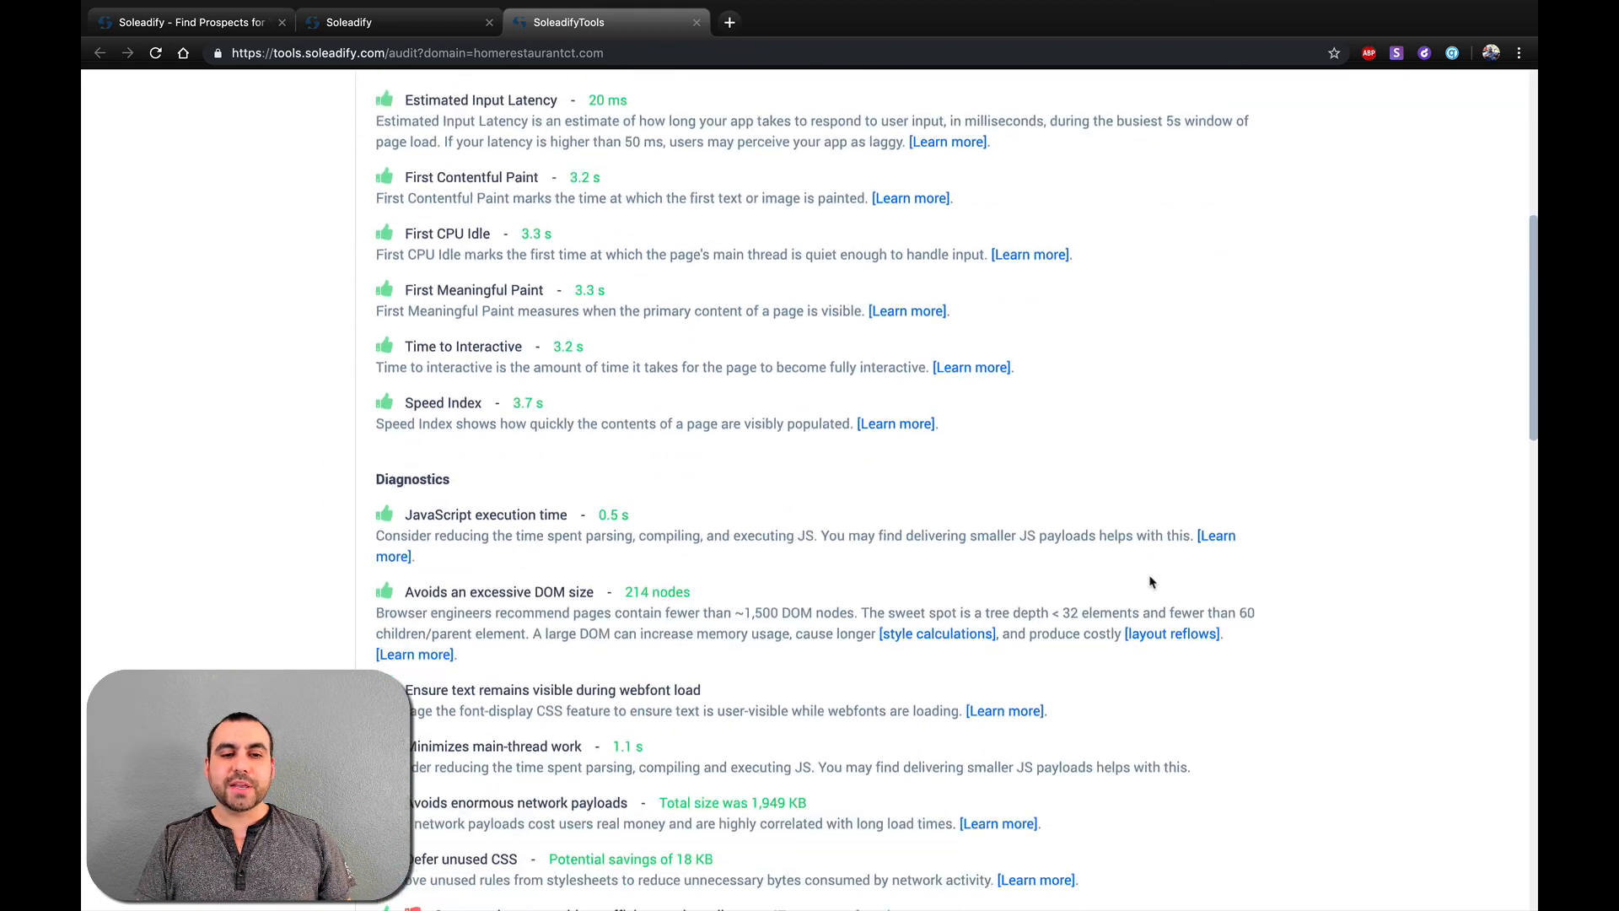
scroll(1151, 582, "down", 20)
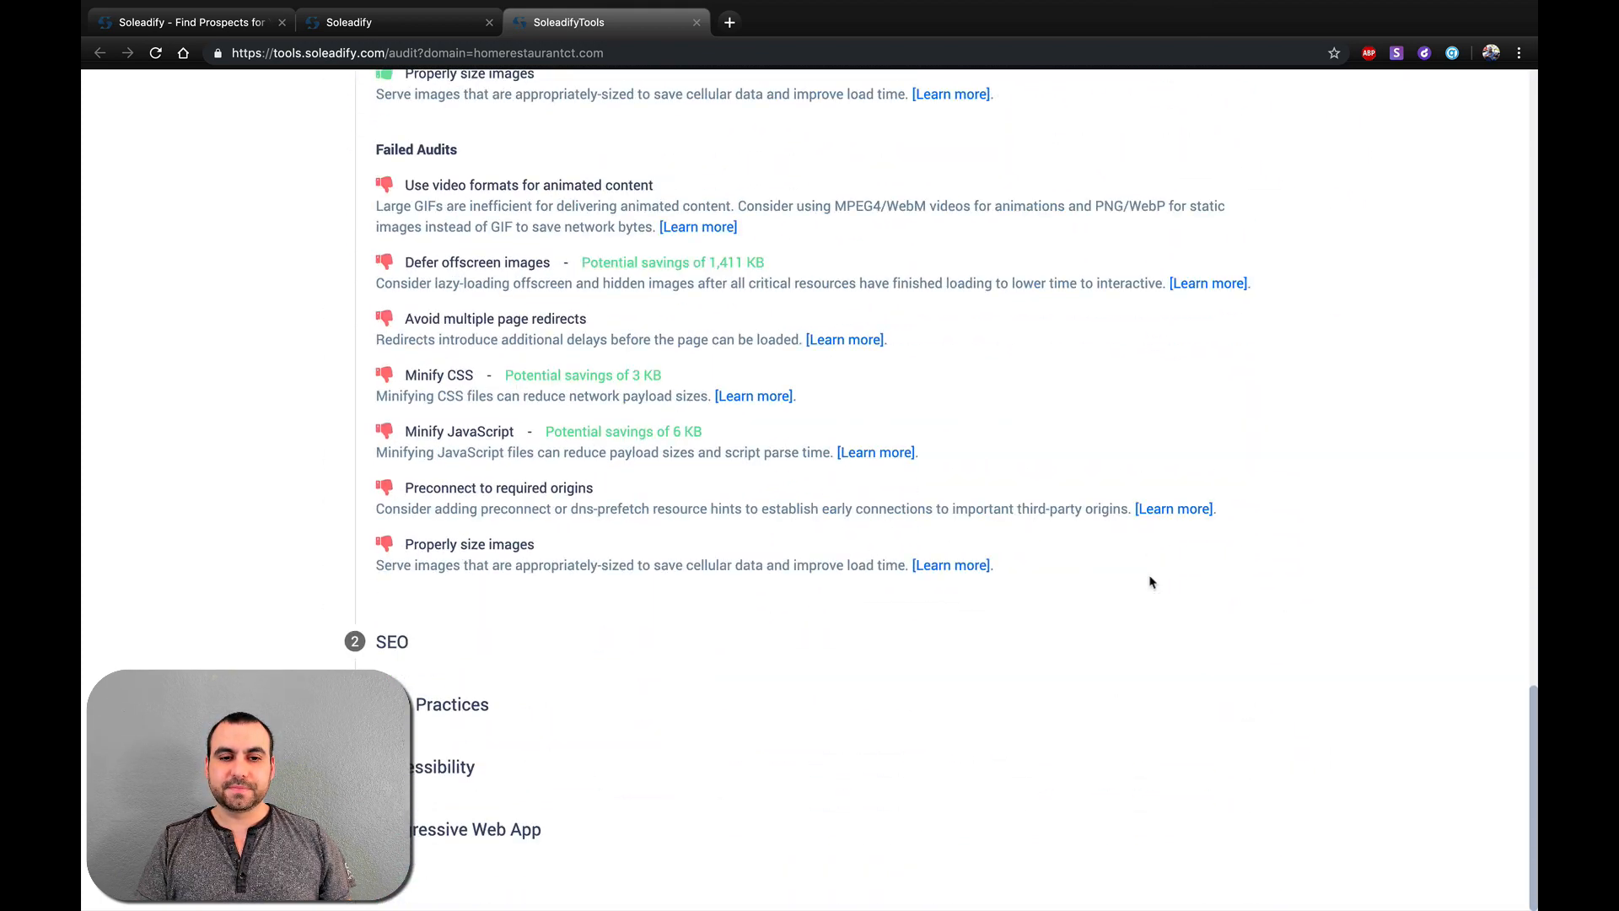
Review the SEO, Best Practices, Accessibility and Progressive Web App sections of the homerestaurantct.com tech audit
left_click(397, 654)
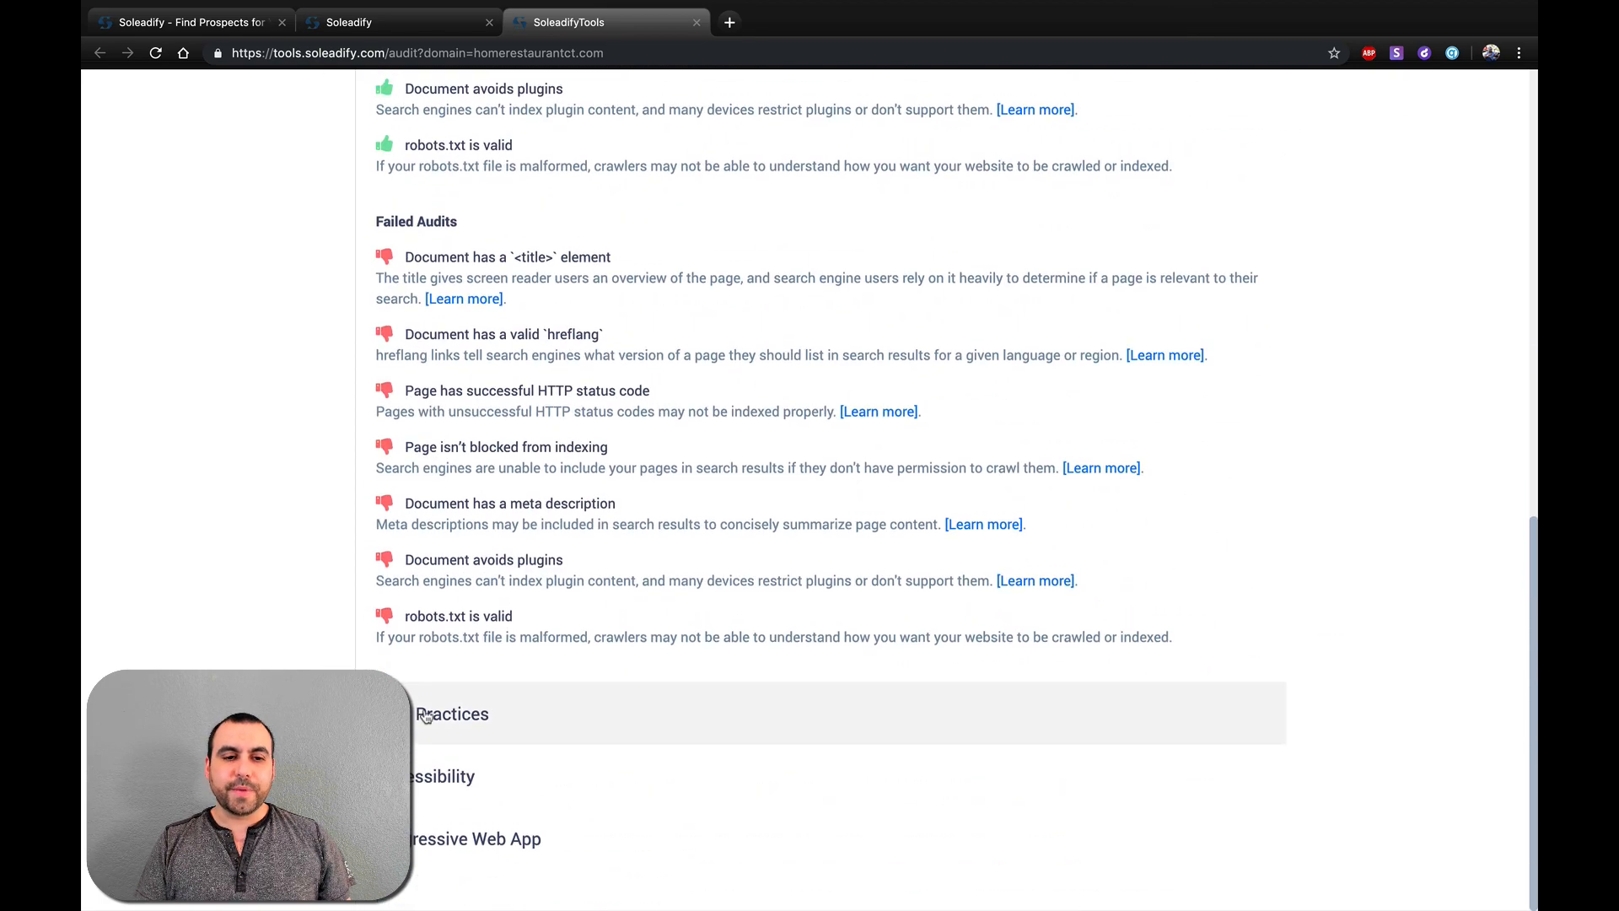
left_click(728, 715)
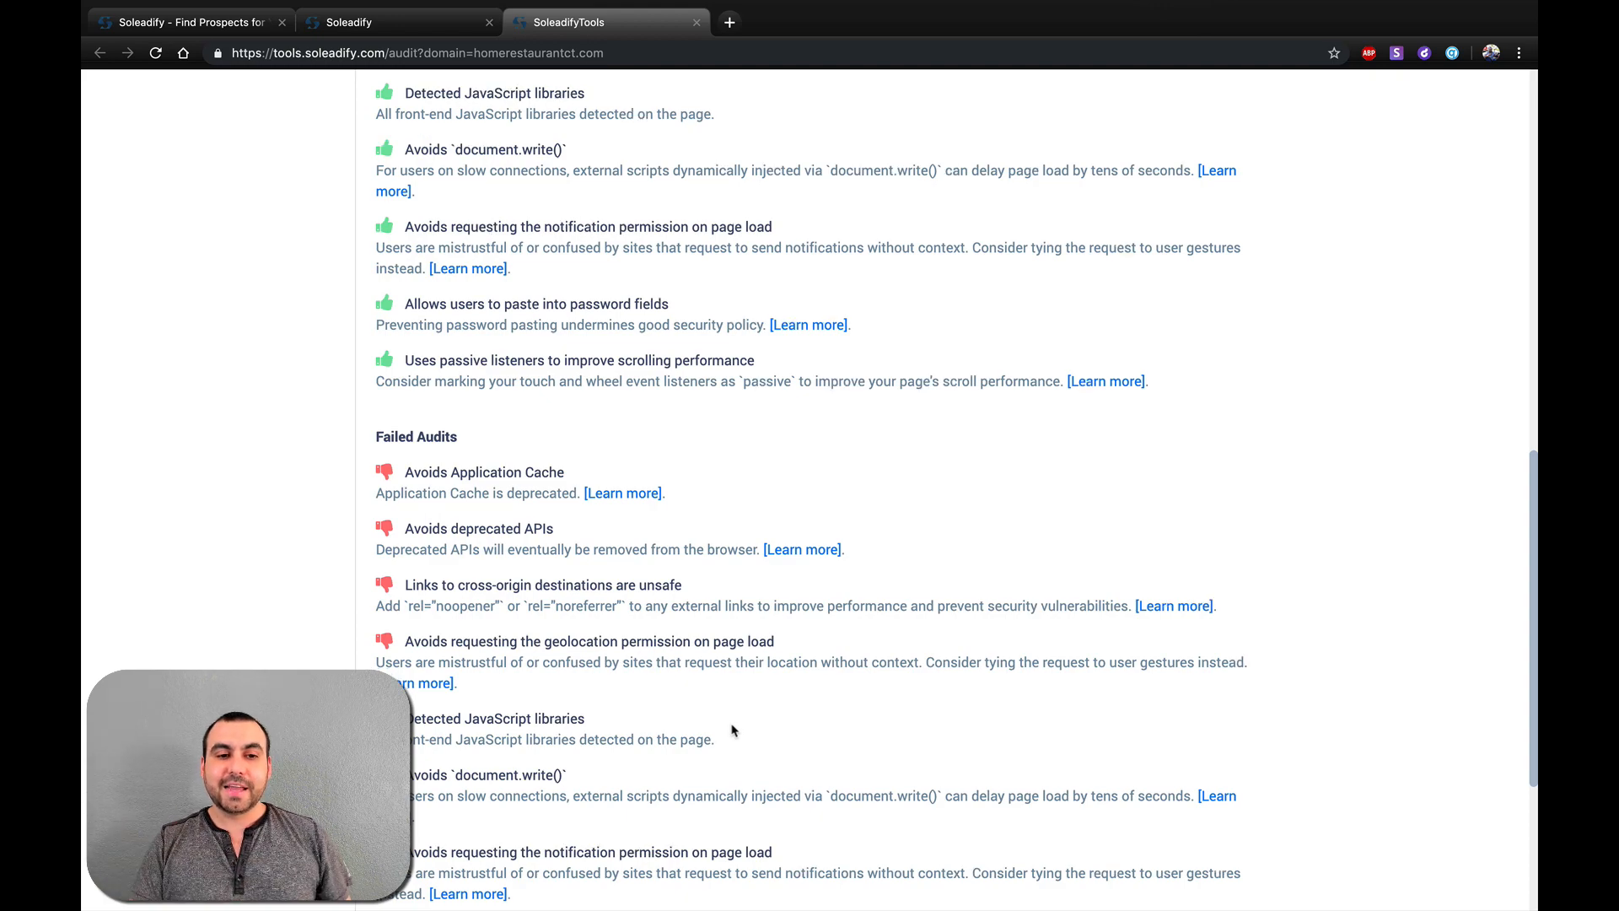
scroll(732, 729, "down", 4)
left_click(439, 787)
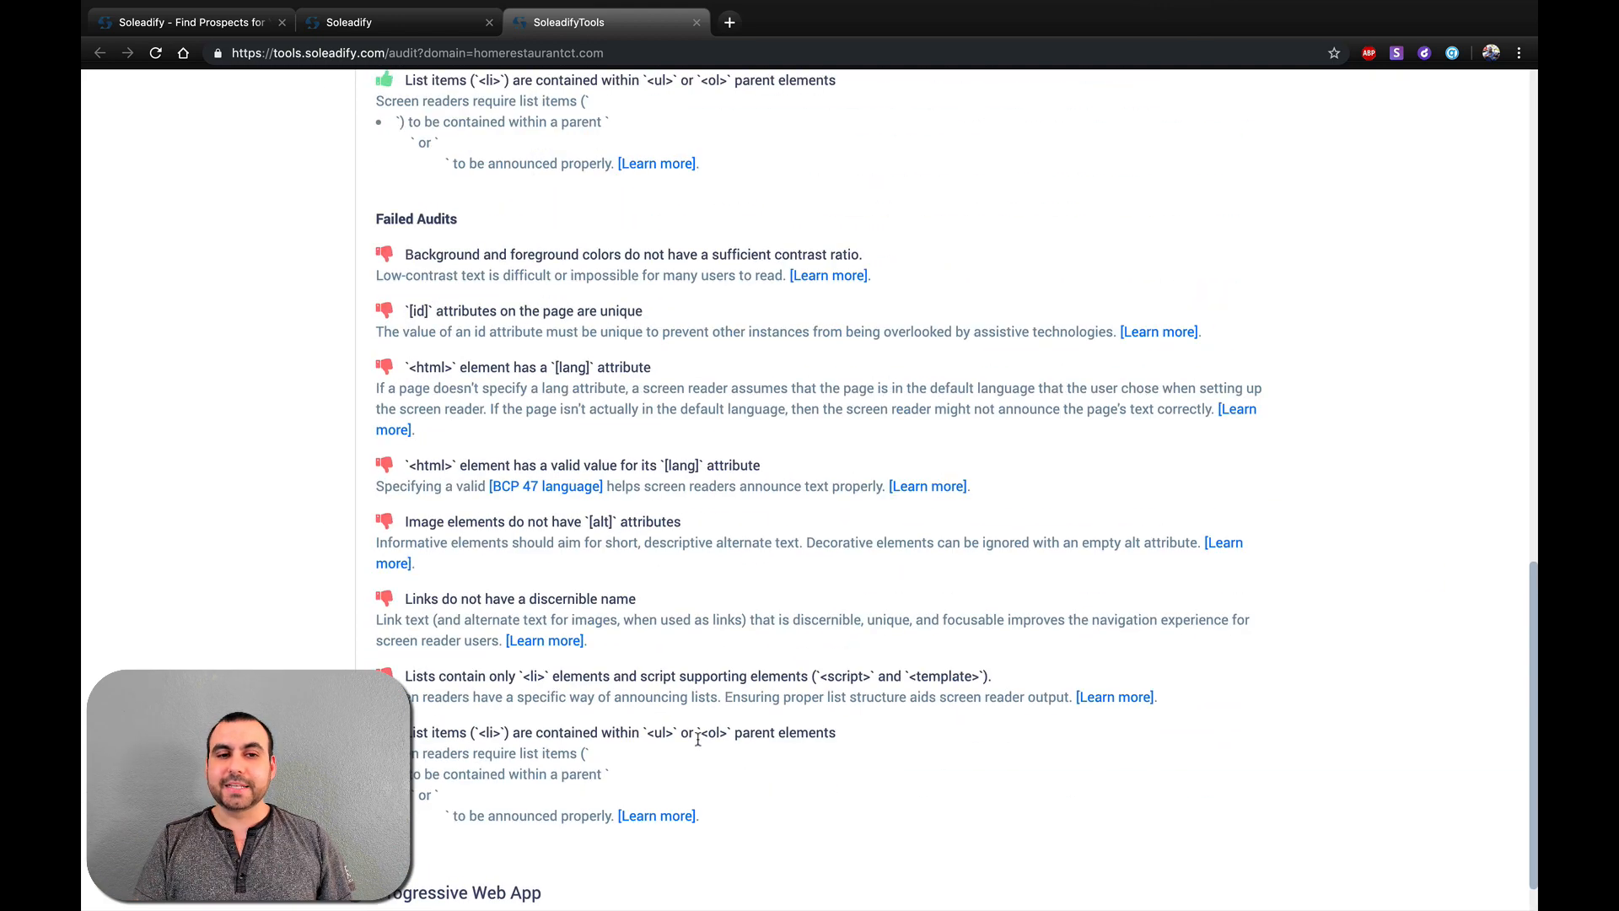
left_click(471, 840)
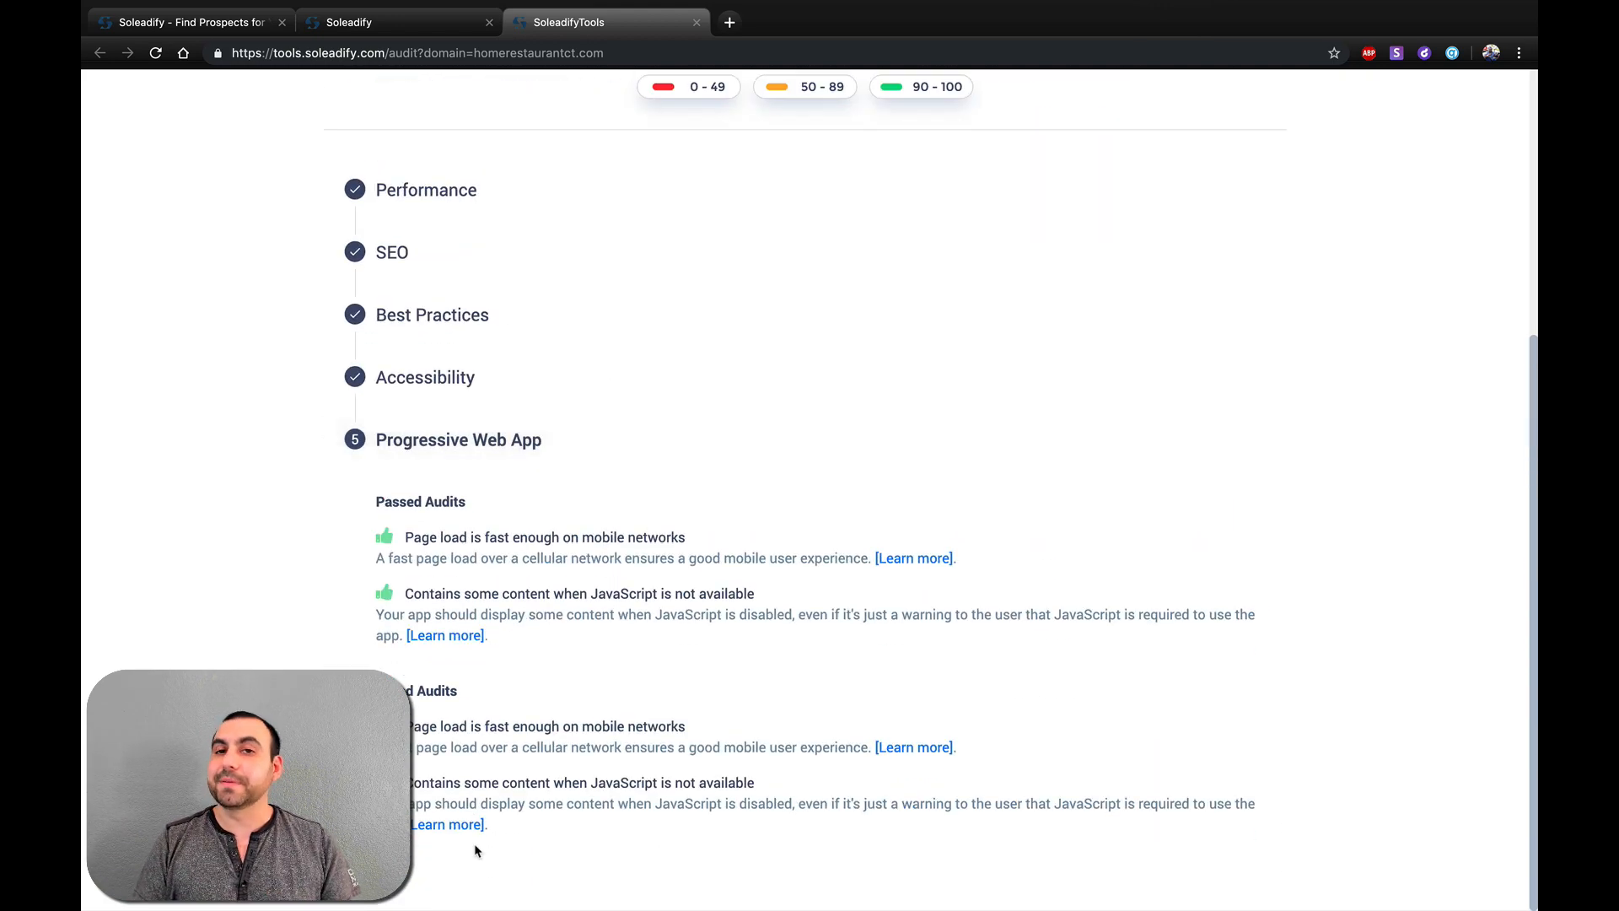
scroll(636, 676, "up", 5)
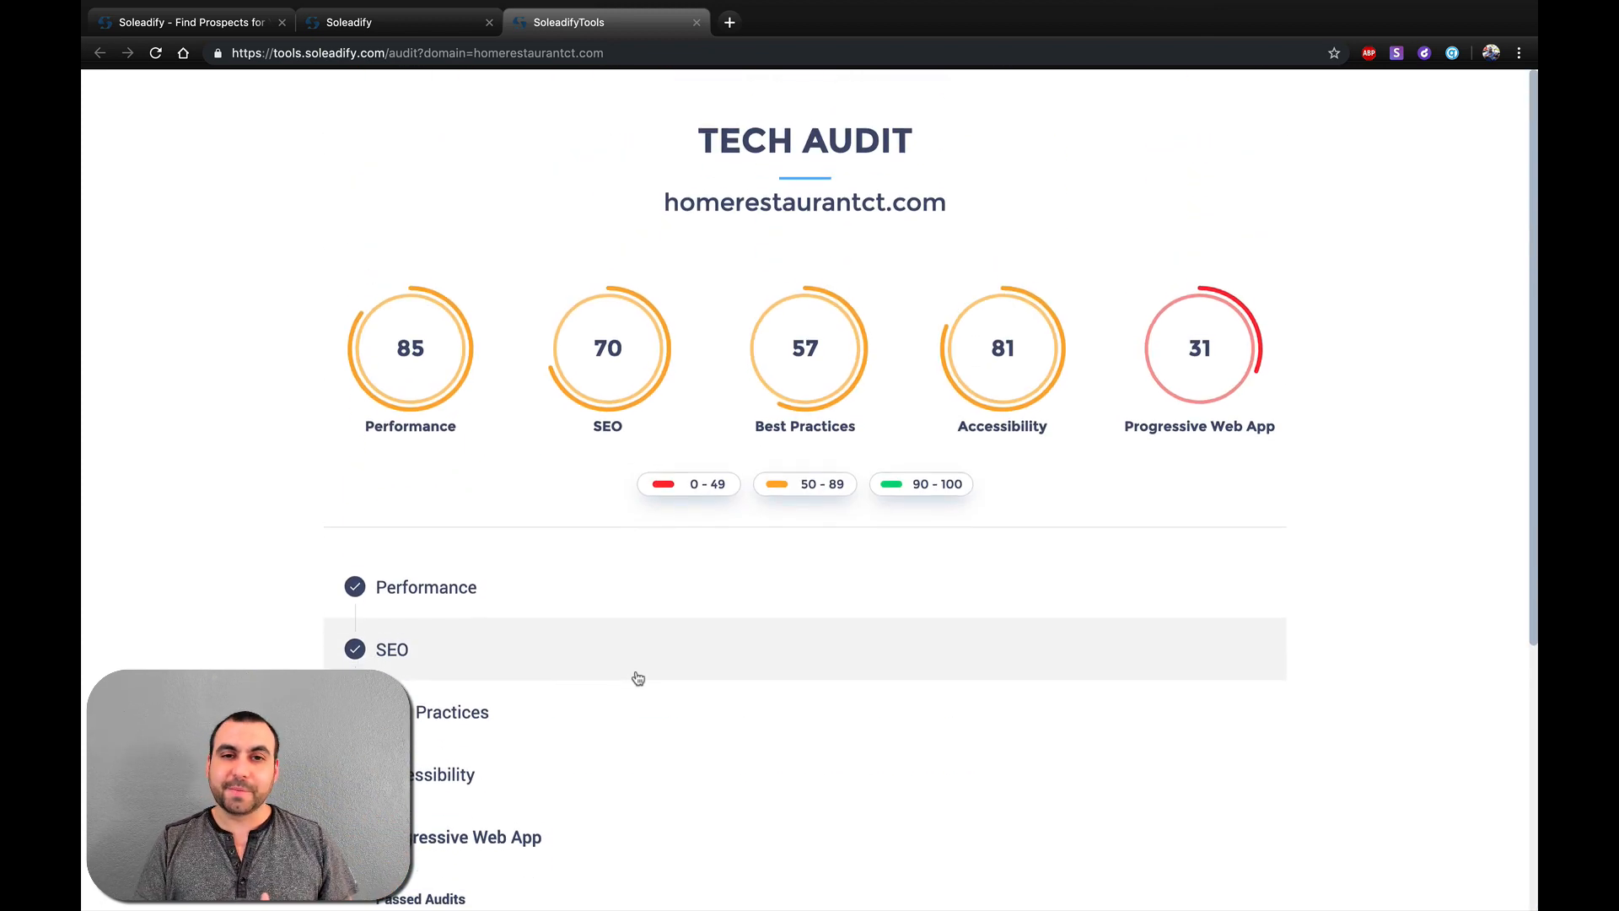
Switch back to the Numbers spreadsheet and look through the audit page links of the other leads
mouse_move(667, 908)
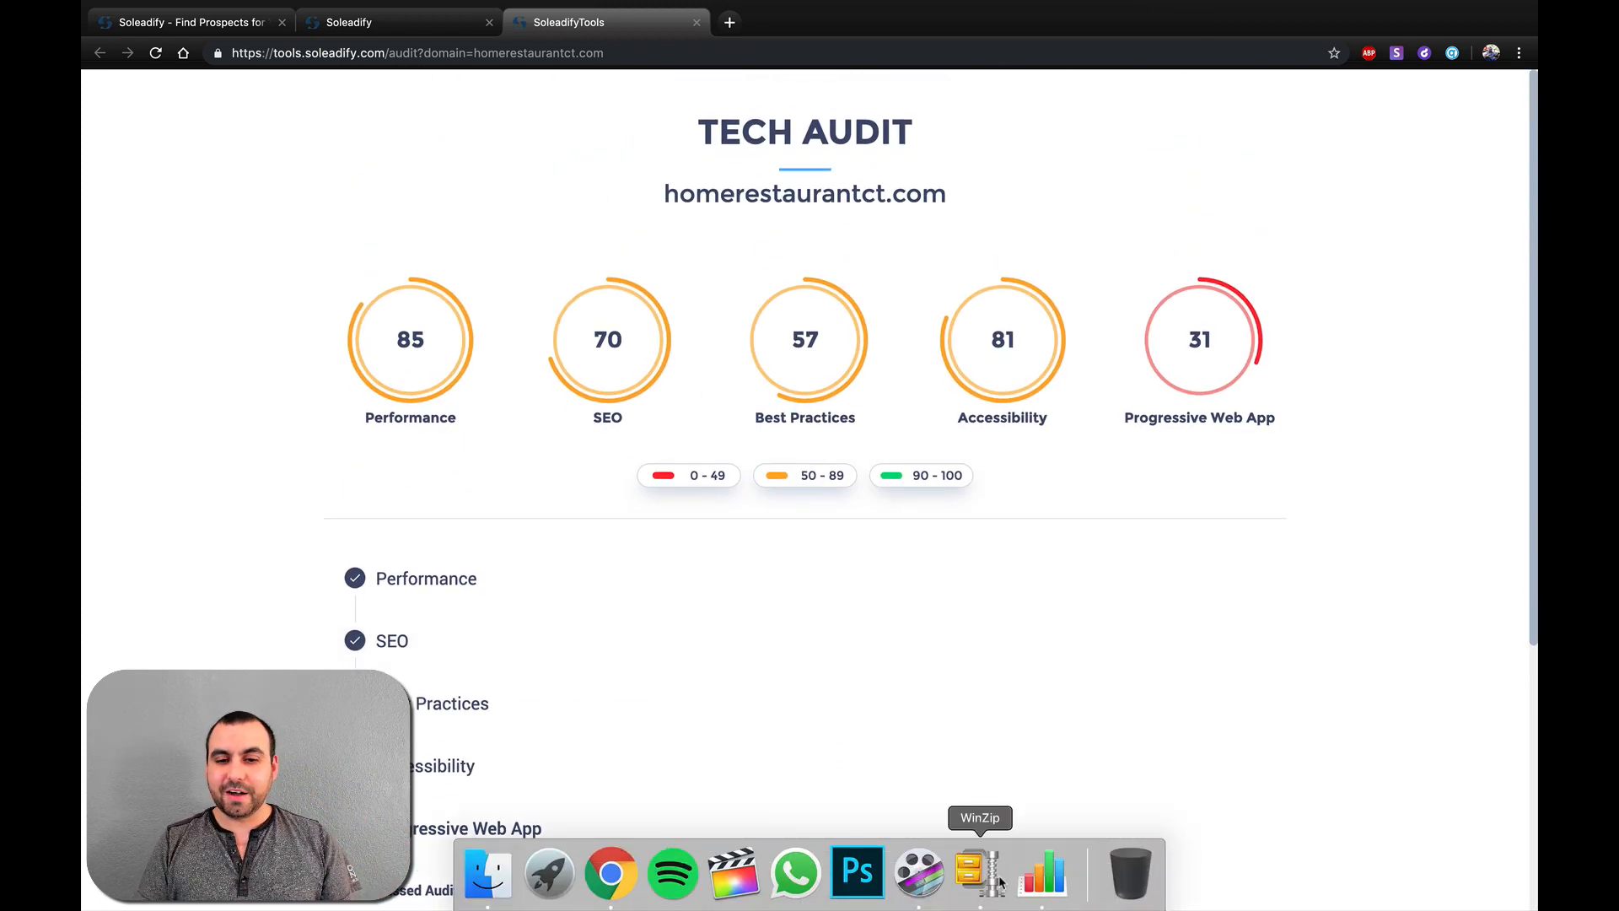
left_click(1043, 872)
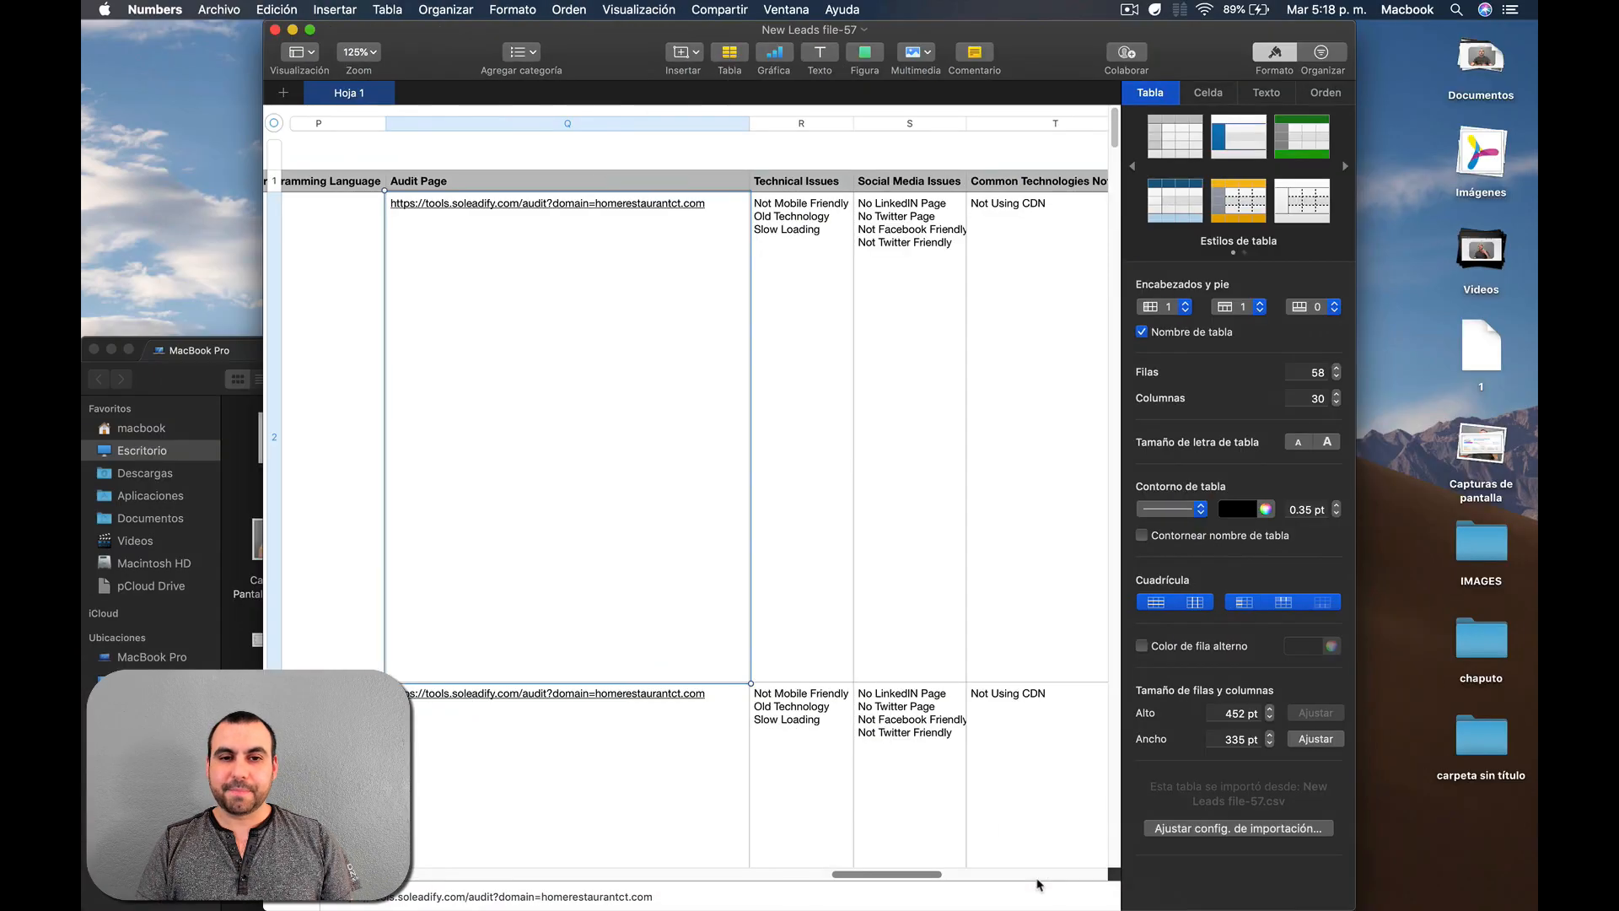
scroll(912, 390, "right", 2)
scroll(651, 469, "left", 3)
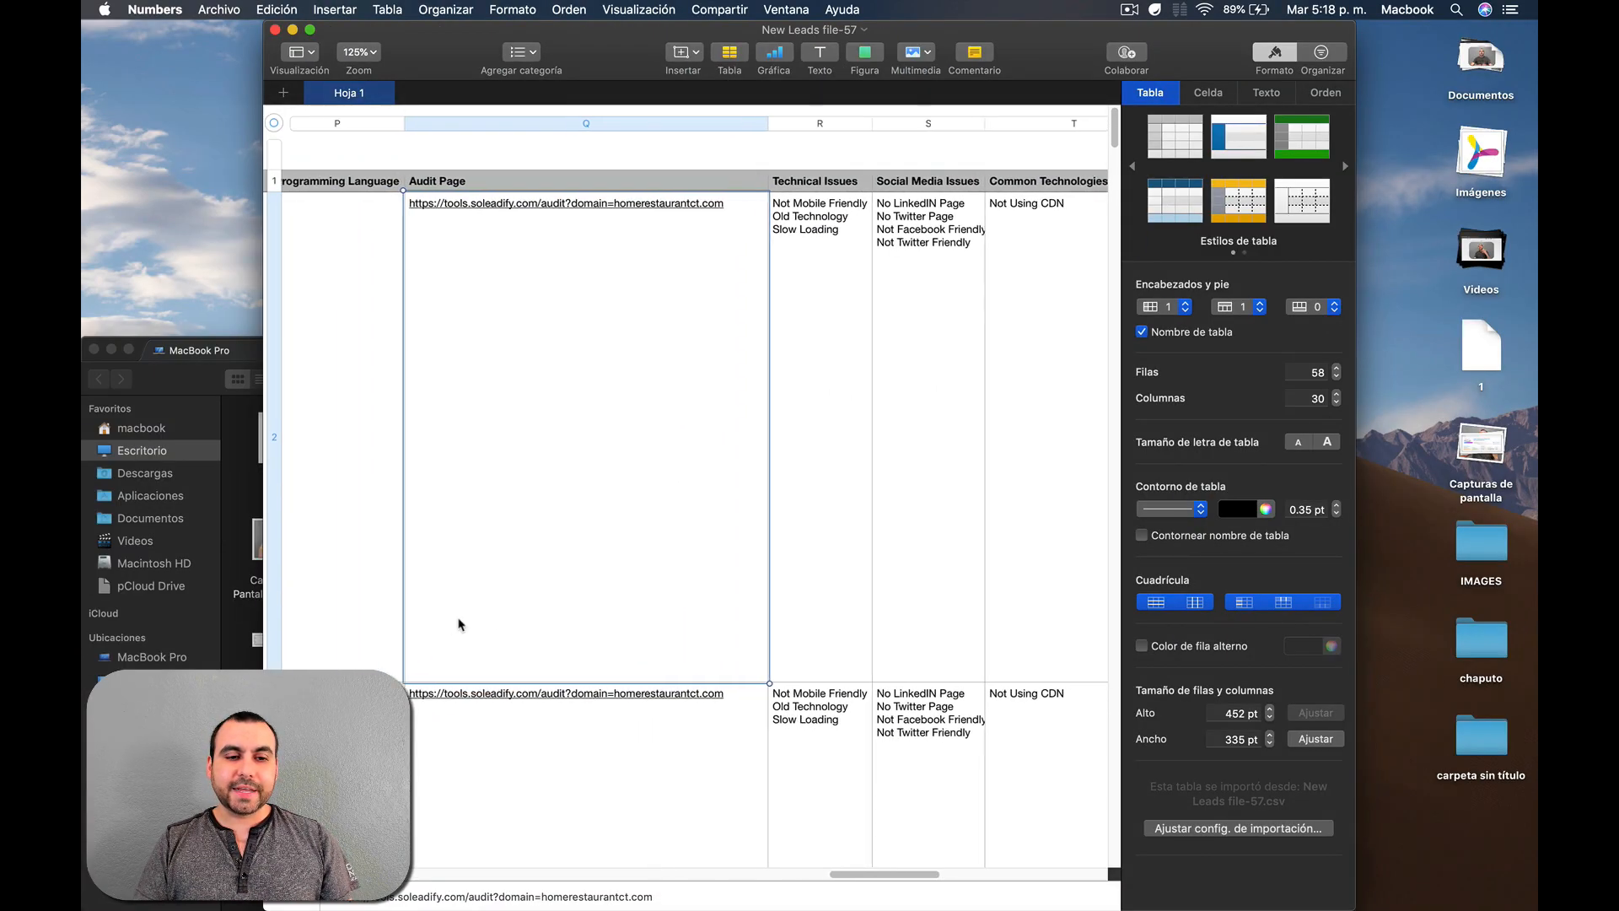
scroll(565, 752, "down", 2)
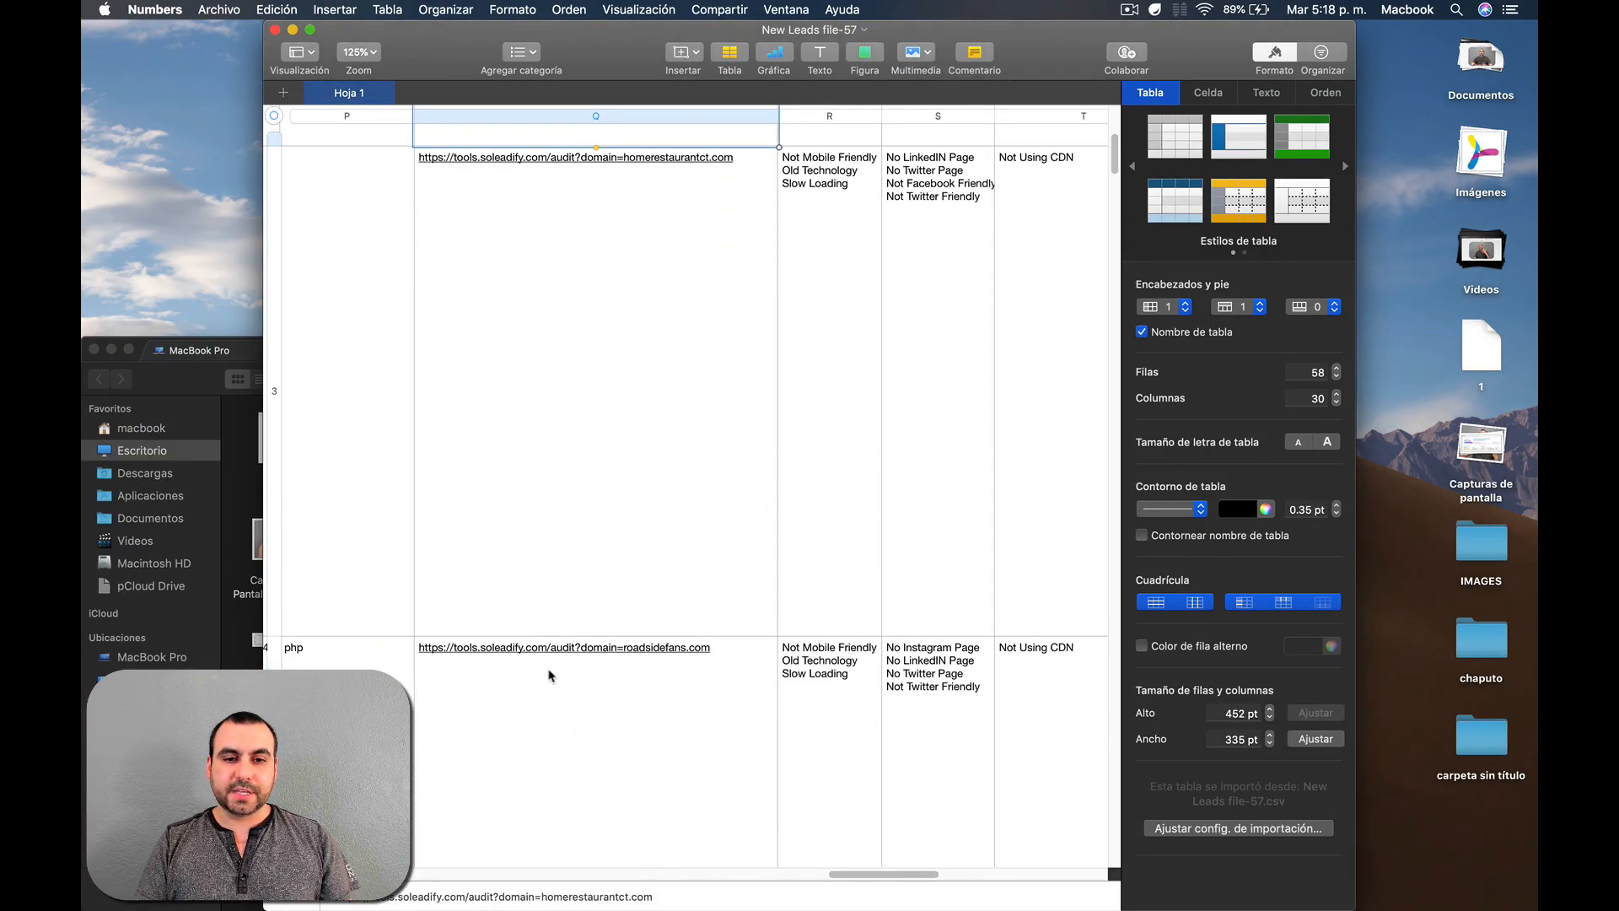
scroll(514, 666, "down", 10)
scroll(549, 675, "down", 15)
scroll(549, 675, "right", 1)
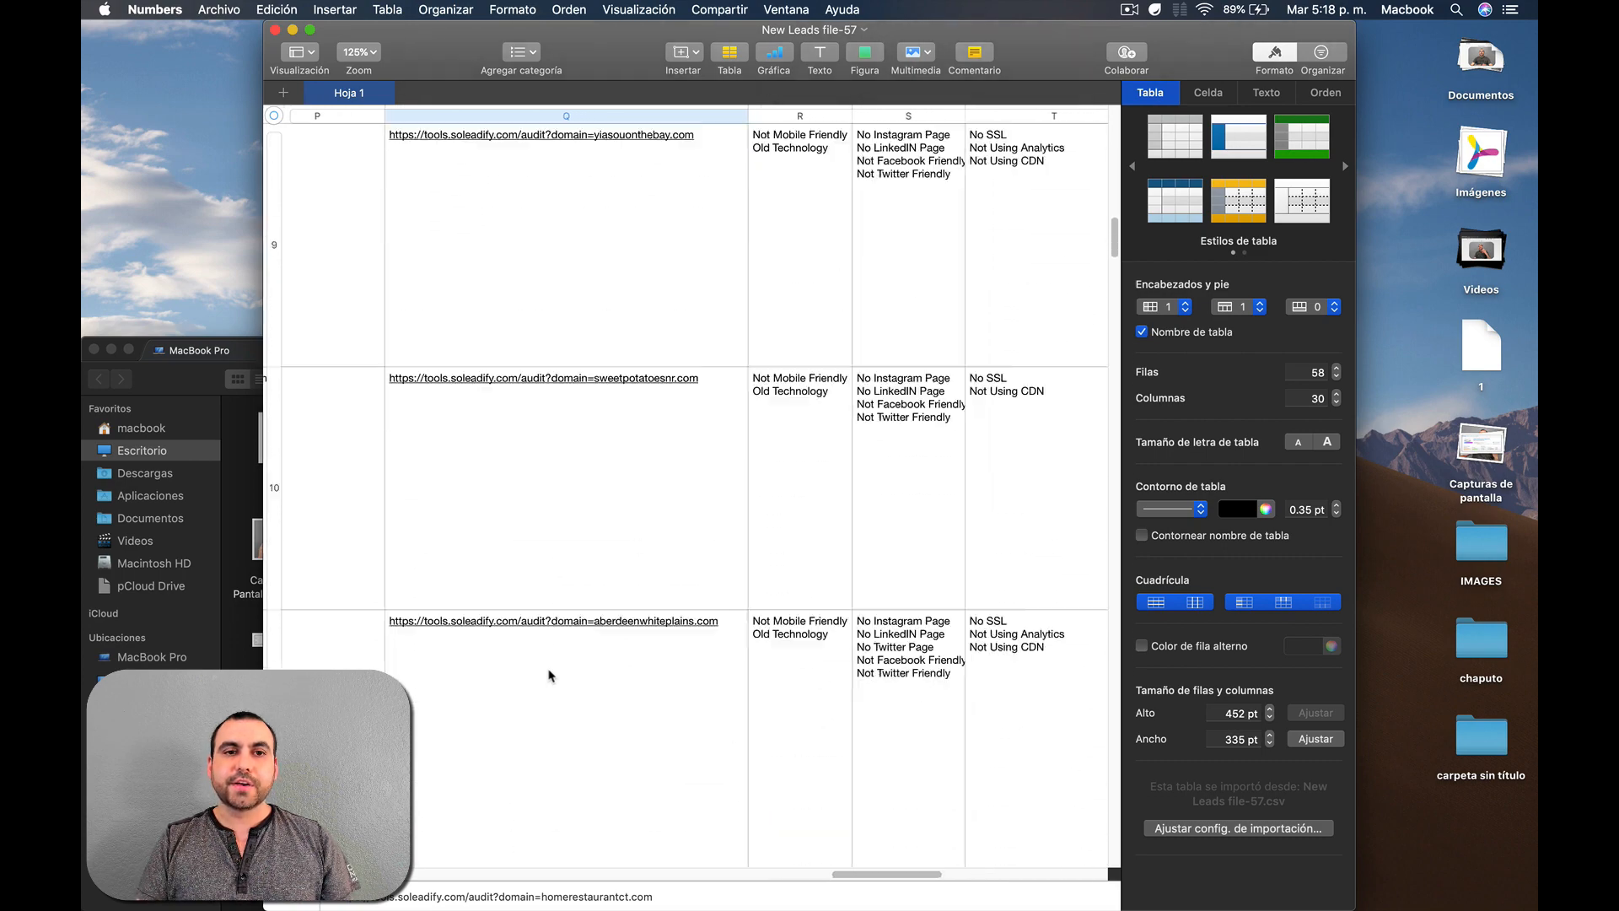
scroll(550, 675, "up", 20)
Examine the columns for technical, social media and SEO issues, SEO score, all attributes and website last update
scroll(797, 434, "right", 3)
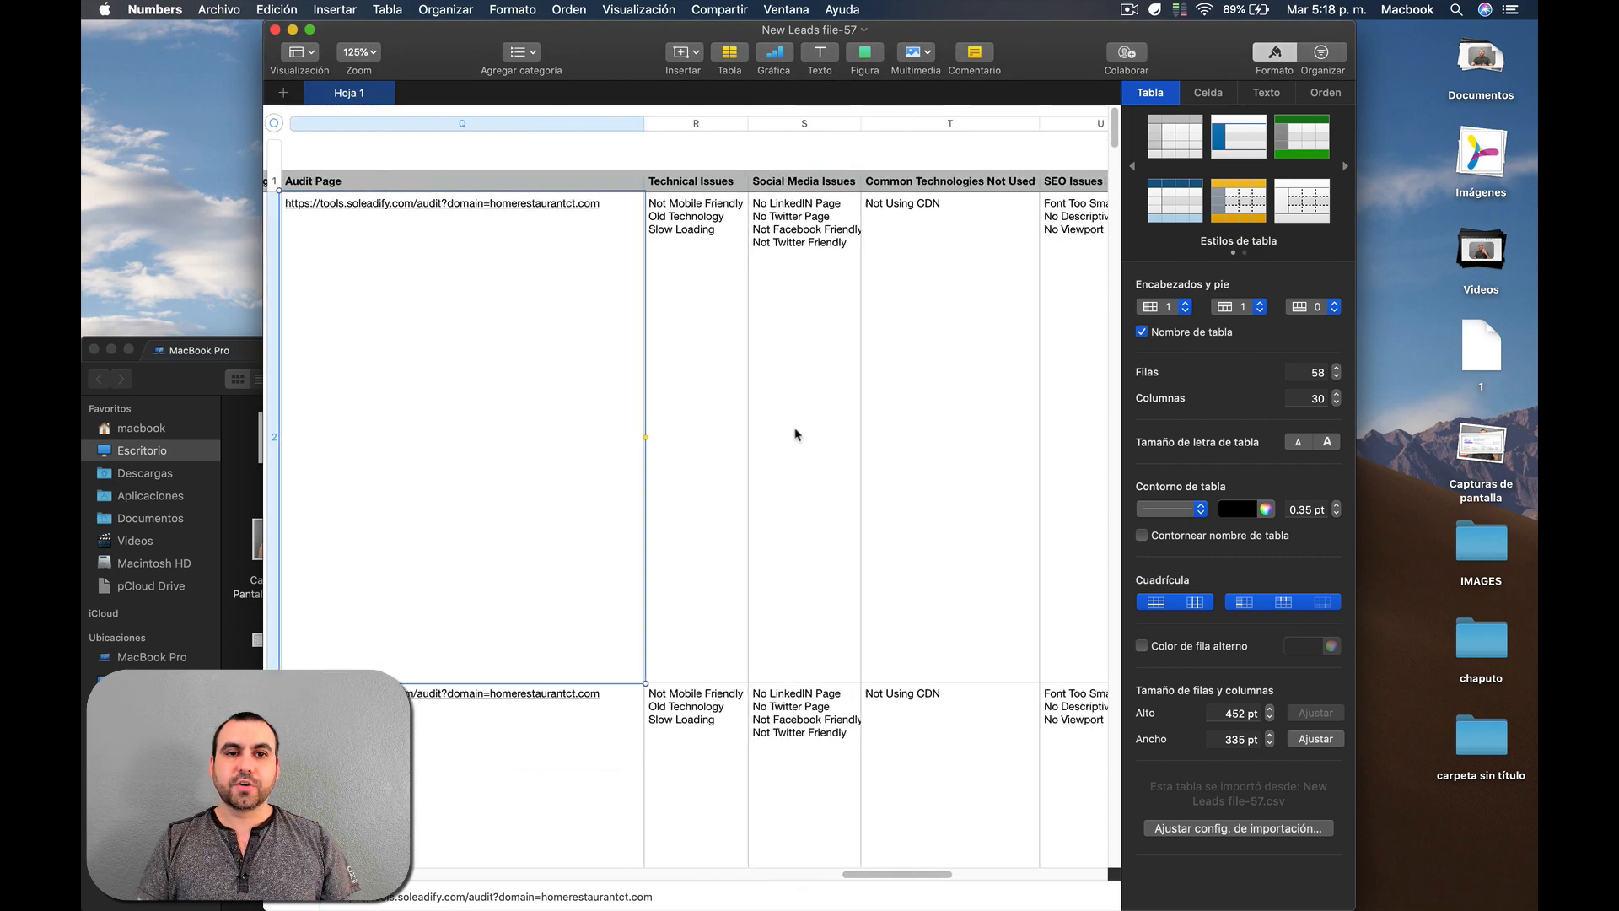
scroll(797, 435, "right", 1)
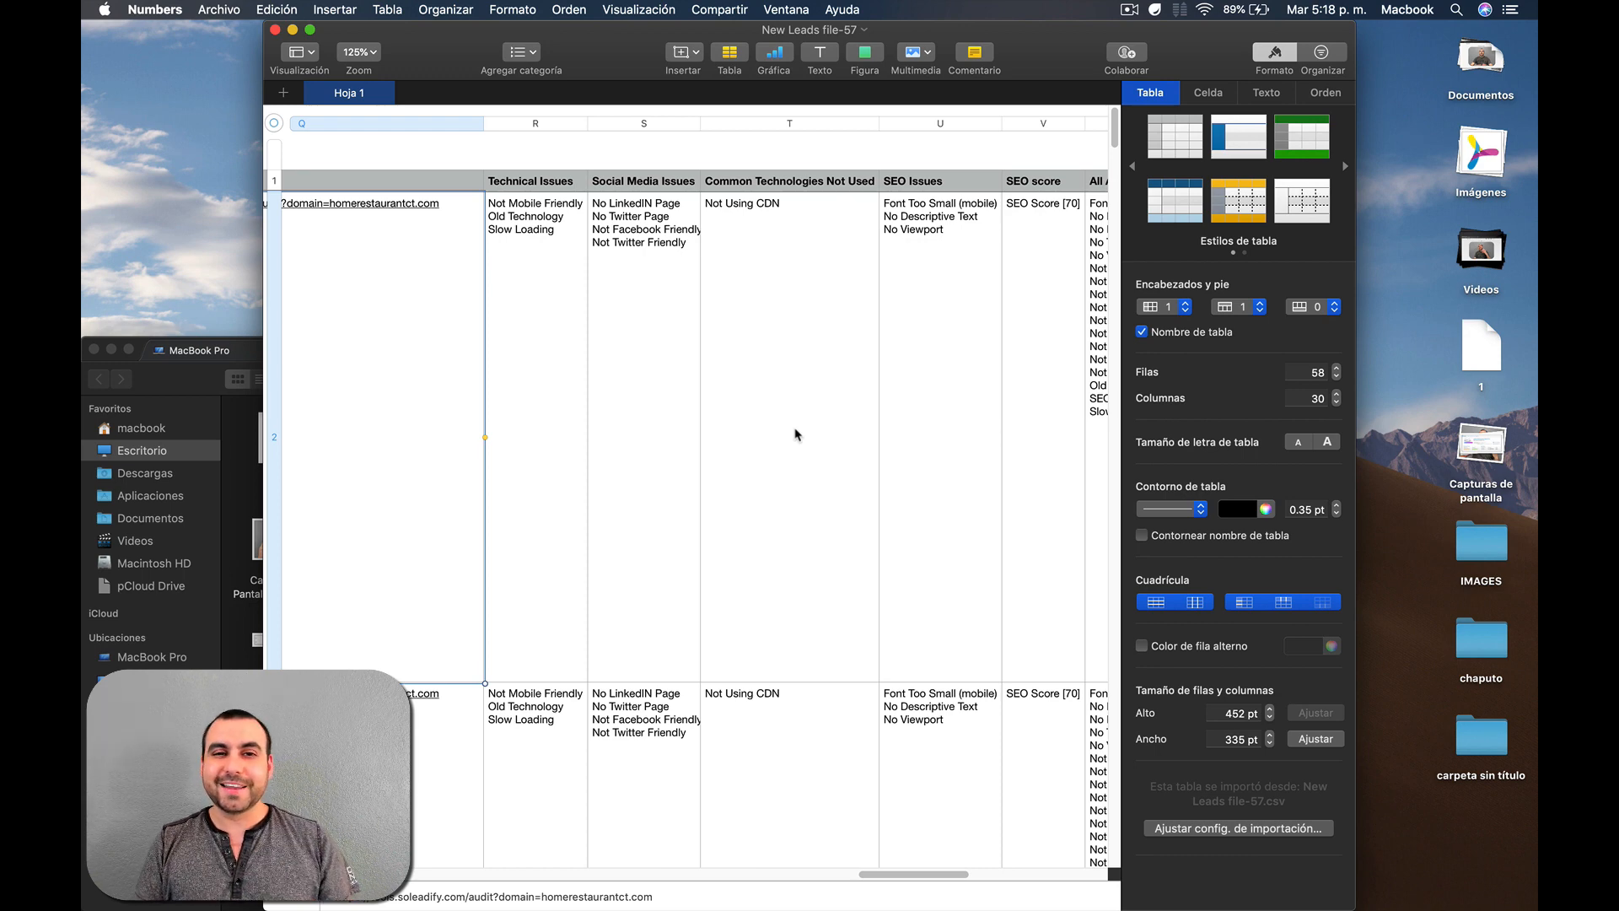
scroll(721, 364, "right", 3)
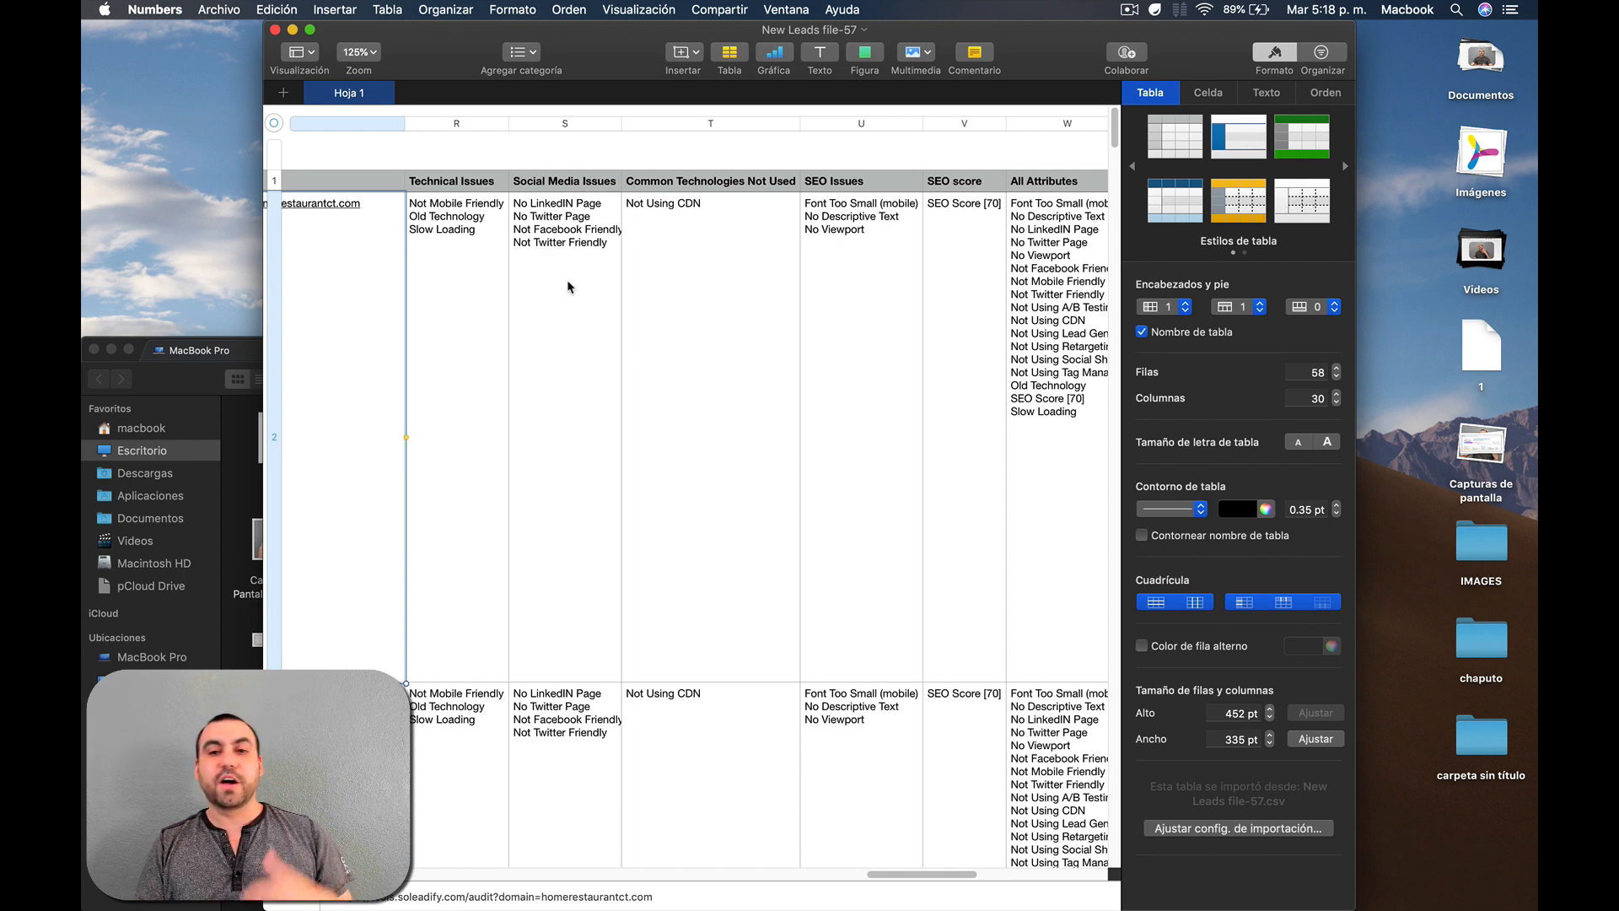
scroll(568, 286, "right", 8)
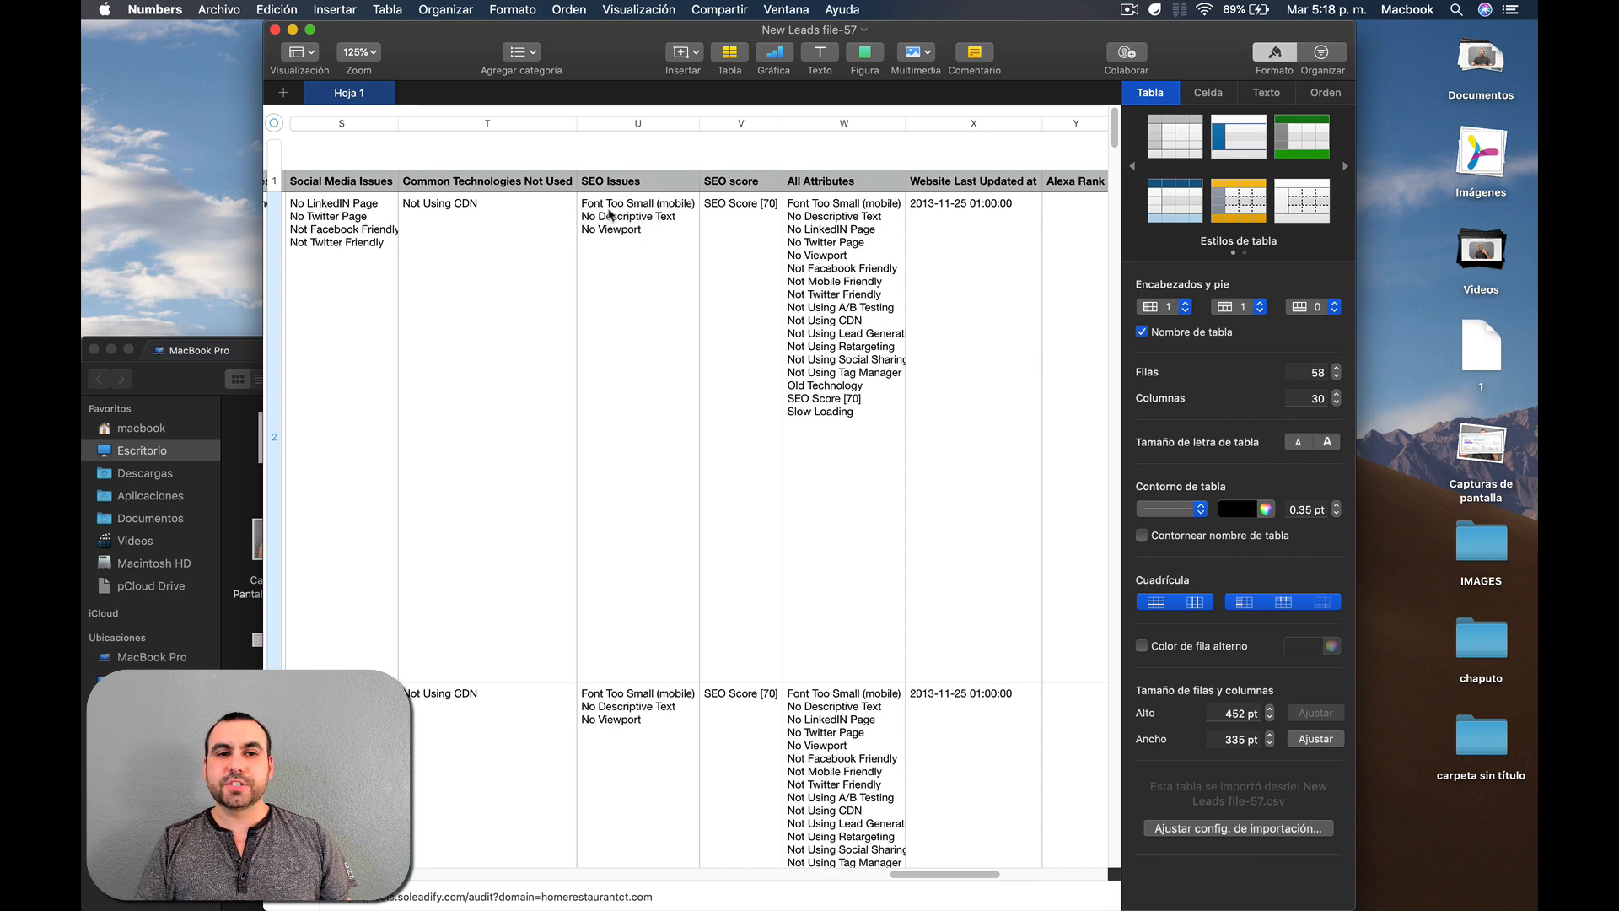
scroll(703, 230, "right", 10)
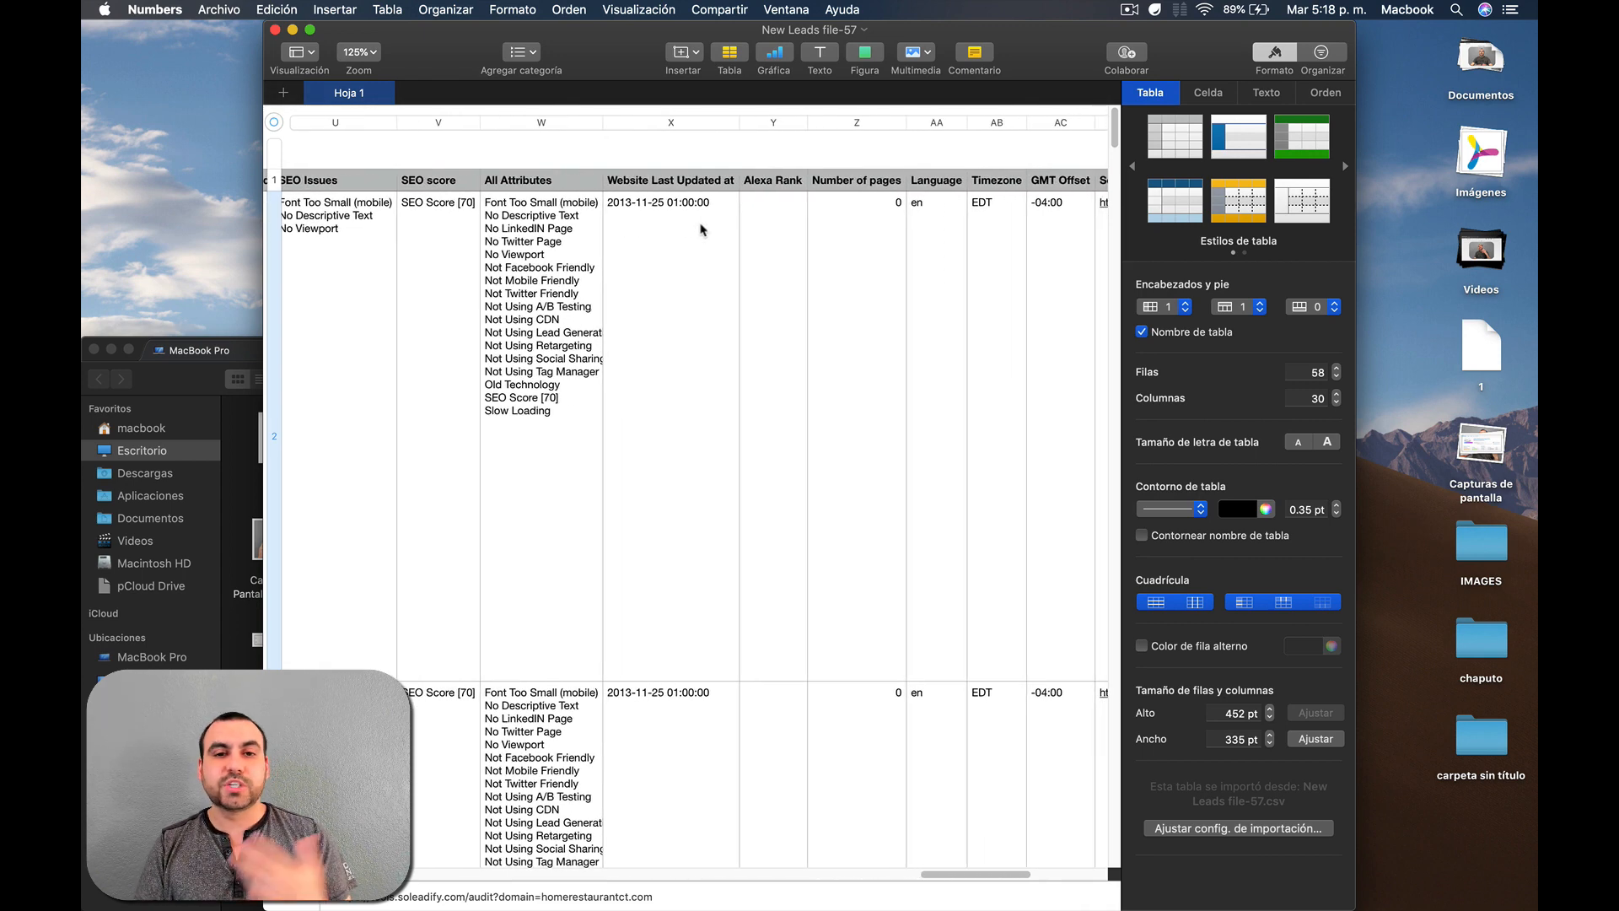
scroll(492, 325, "left", 5)
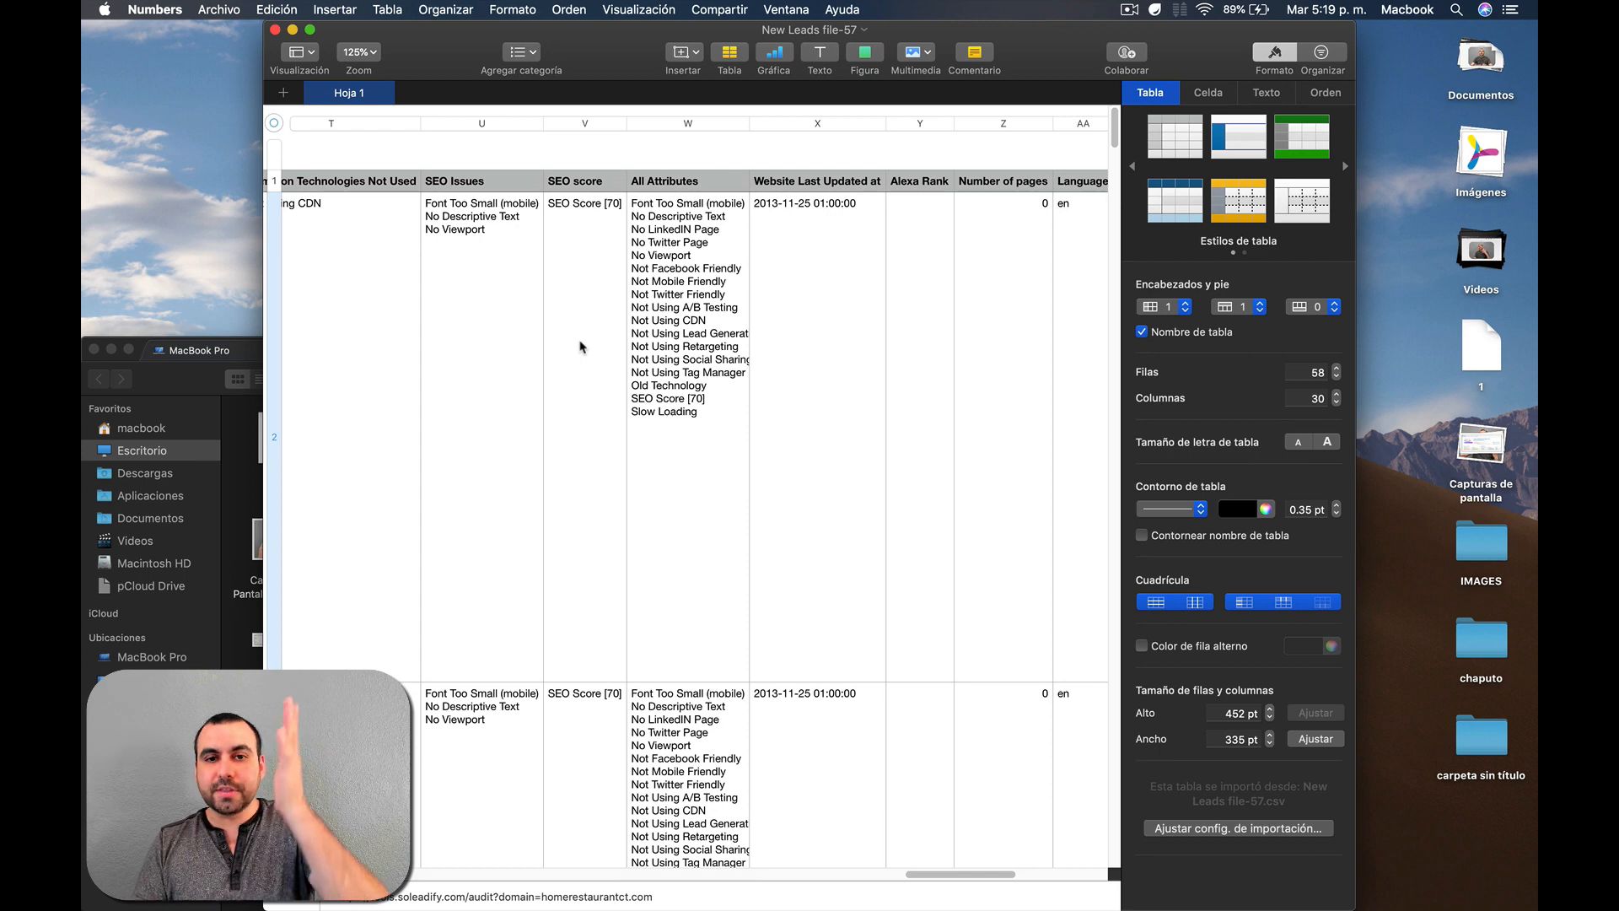
scroll(580, 347, "right", 5)
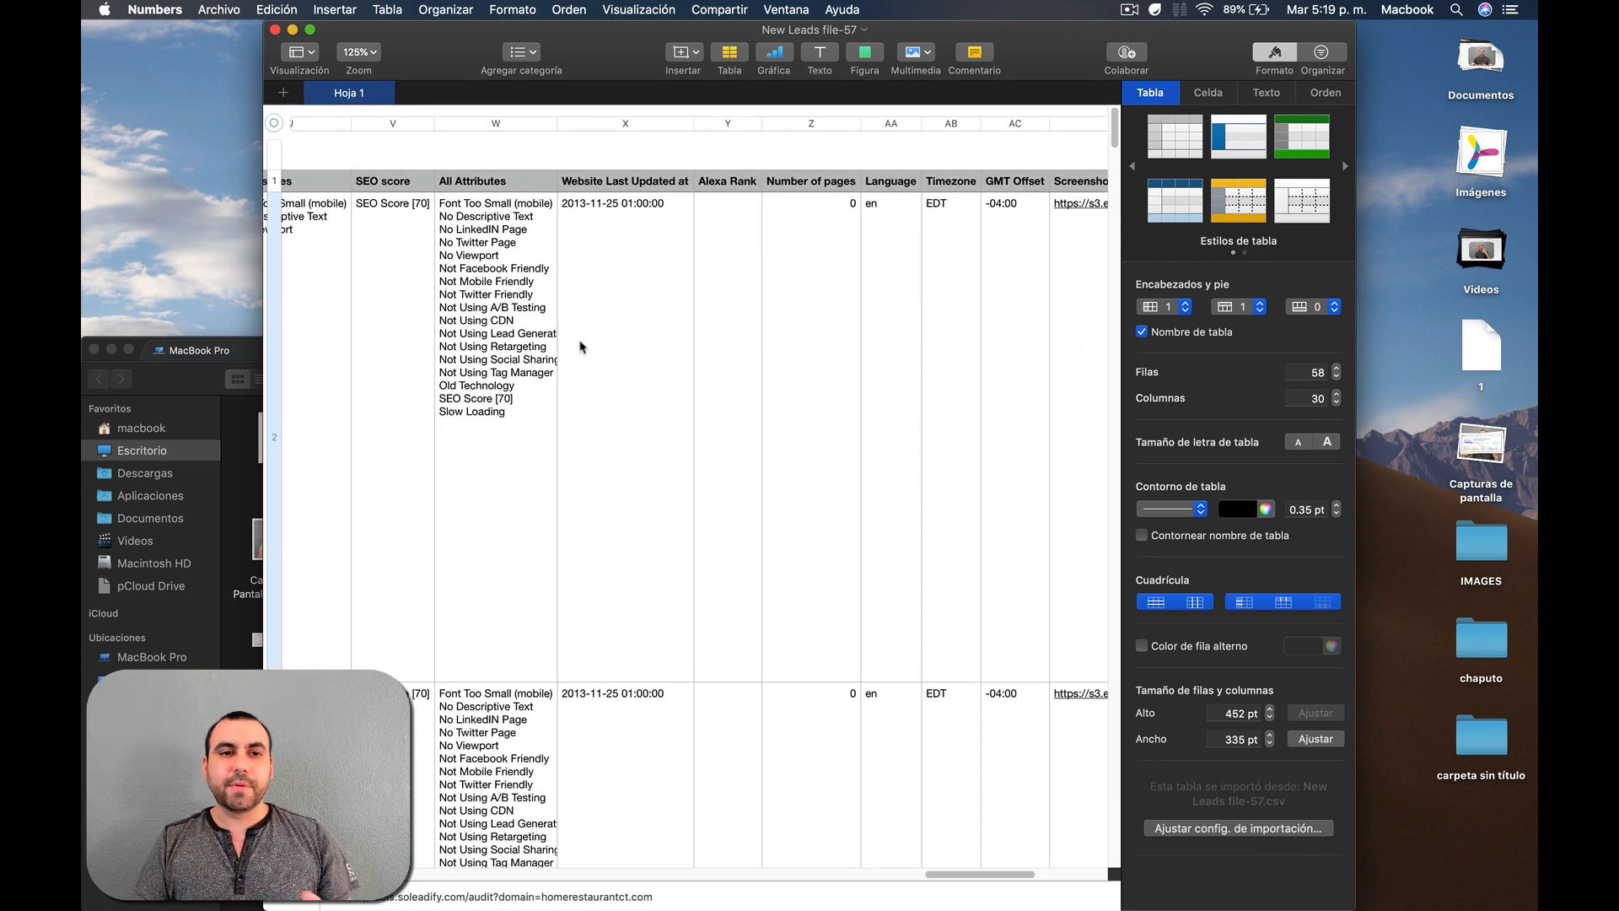
scroll(579, 347, "right", 2)
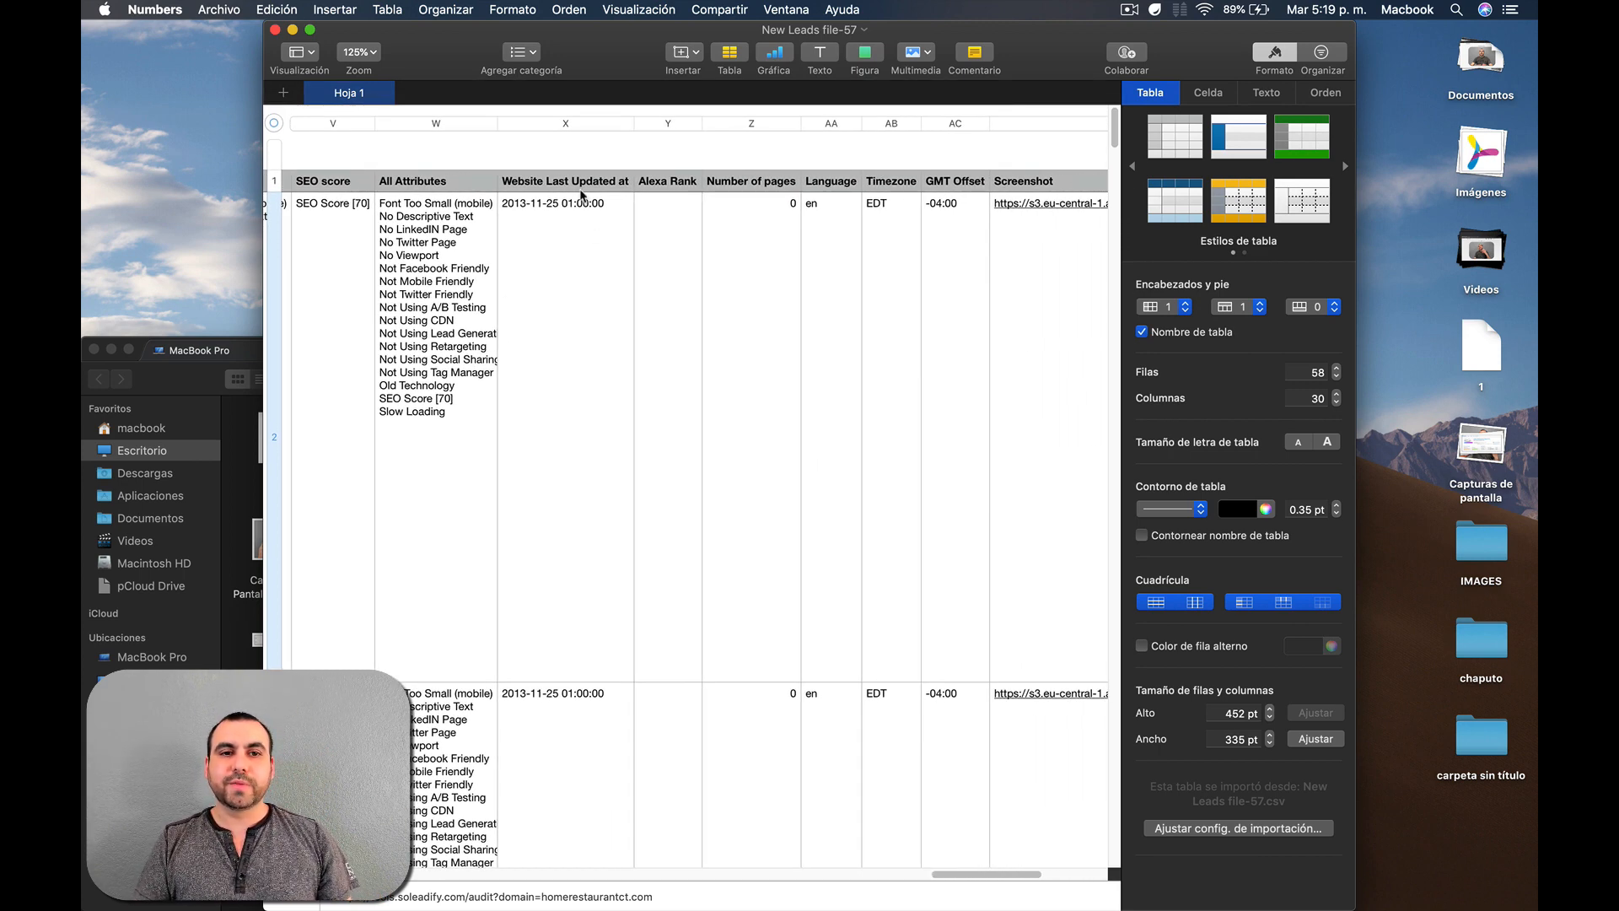
scroll(610, 209, "right", 1)
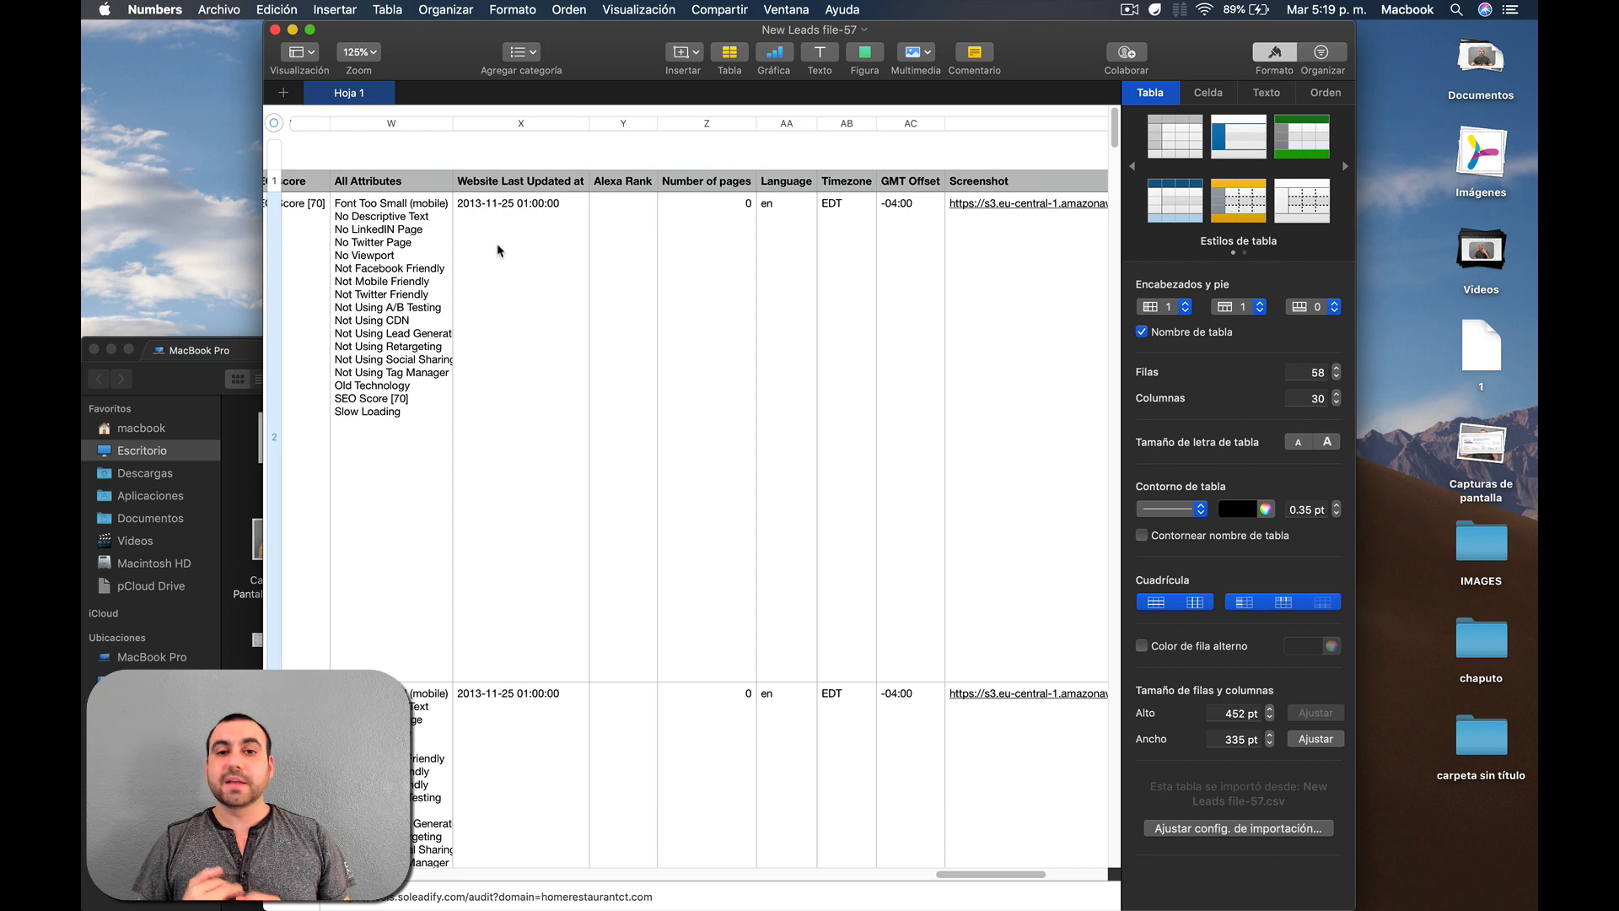
Check the language, timezone and GMT offset columns, and open the first lead's website screenshot link
scroll(497, 250, "right", 5)
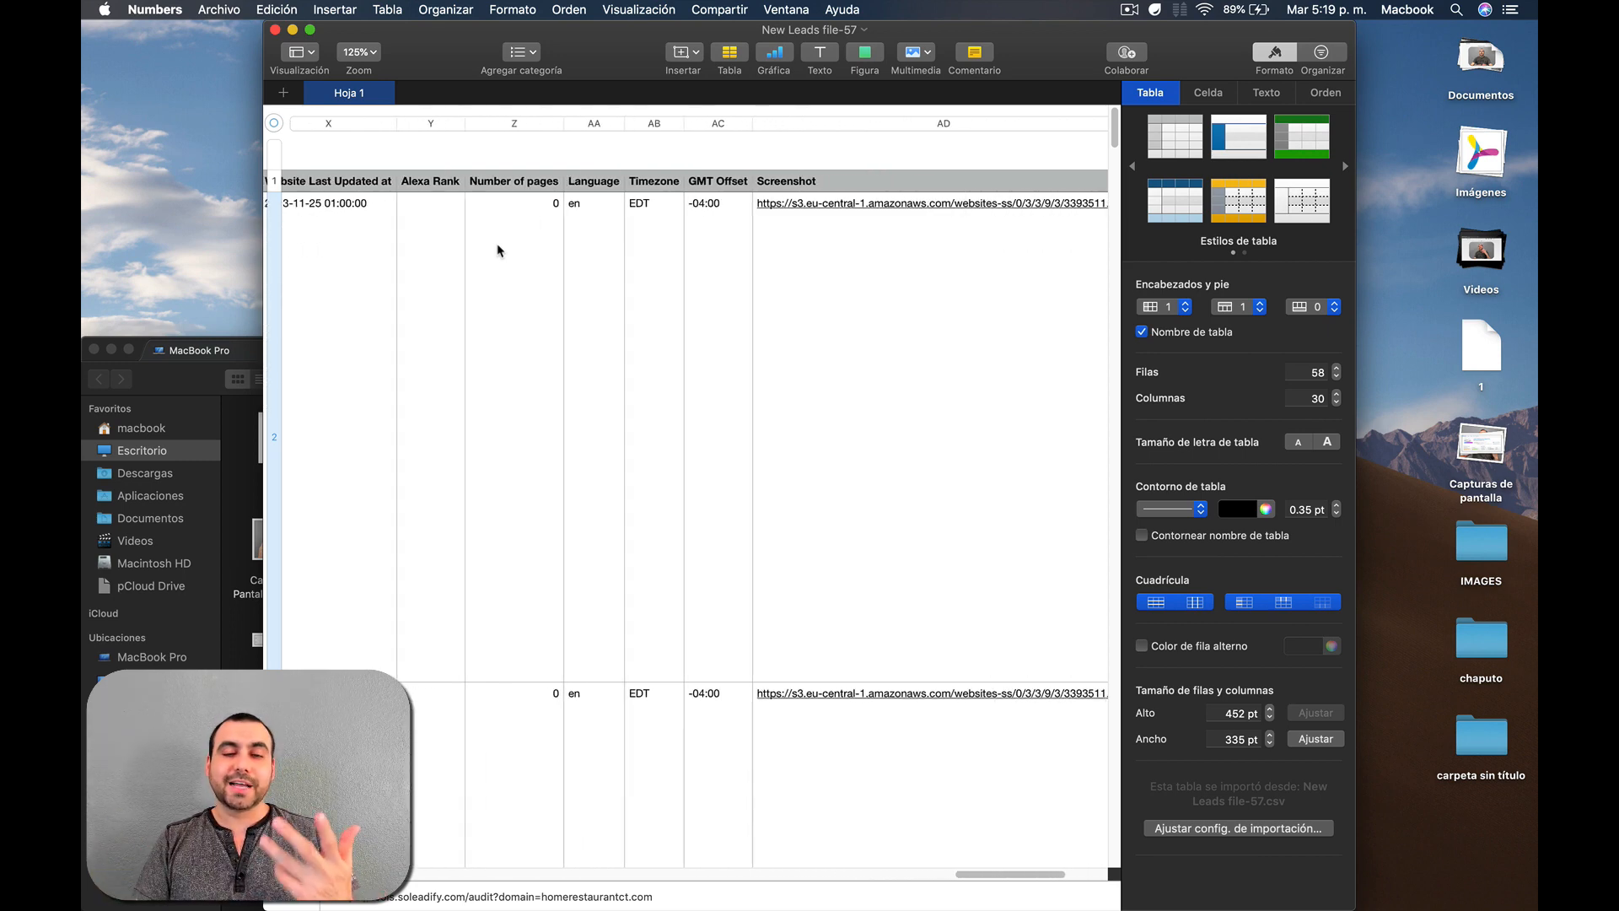
scroll(498, 250, "right", 2)
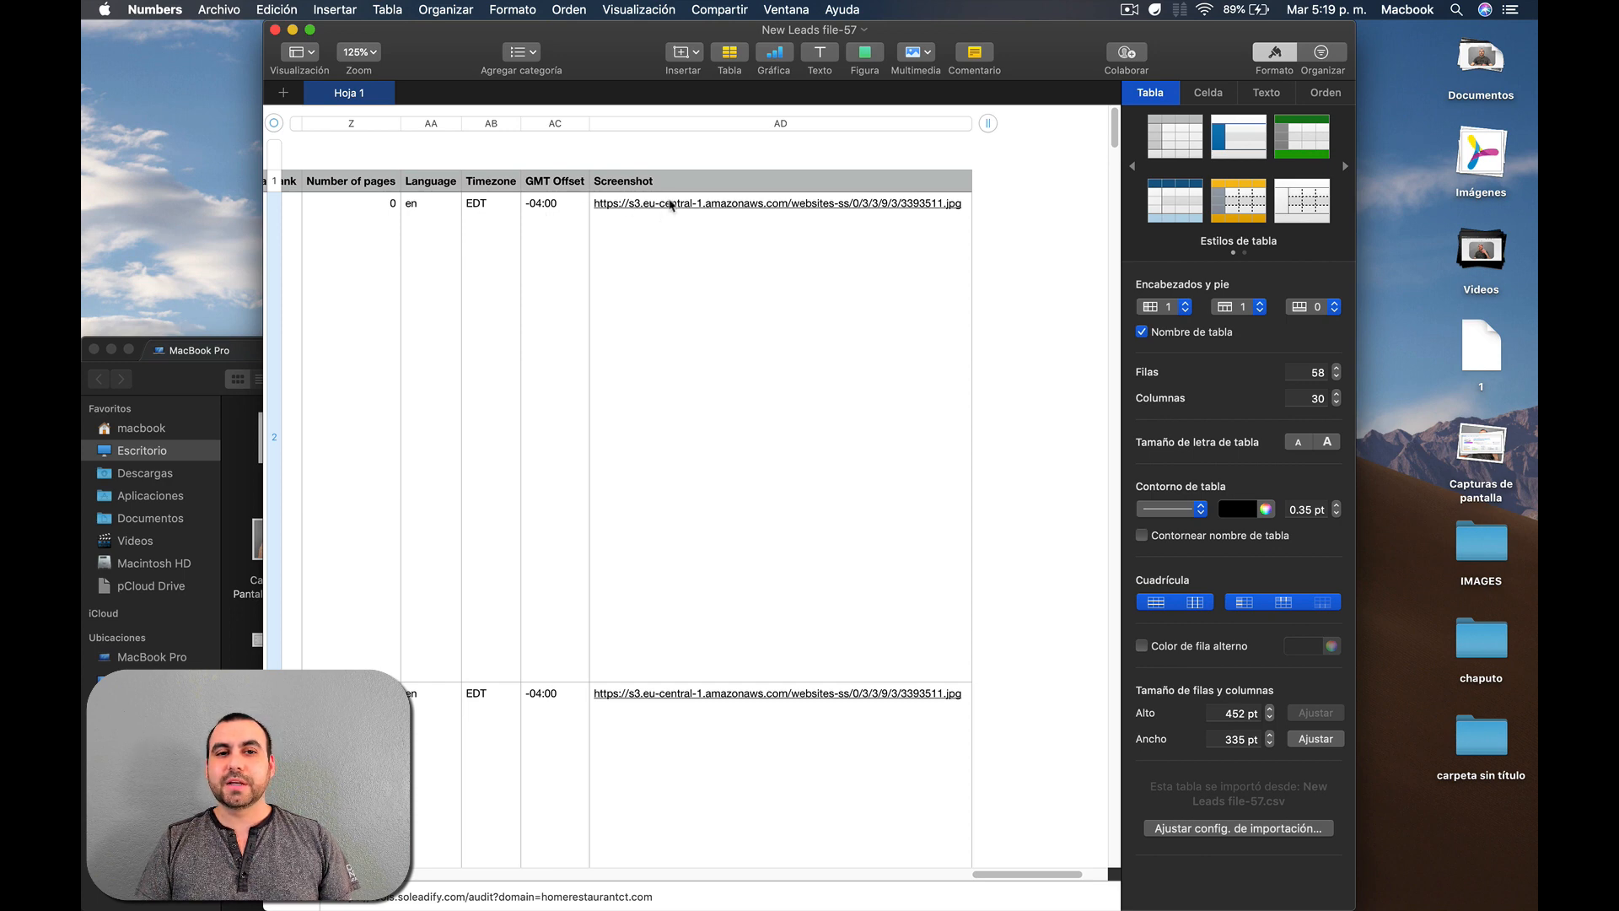
left_click(737, 204)
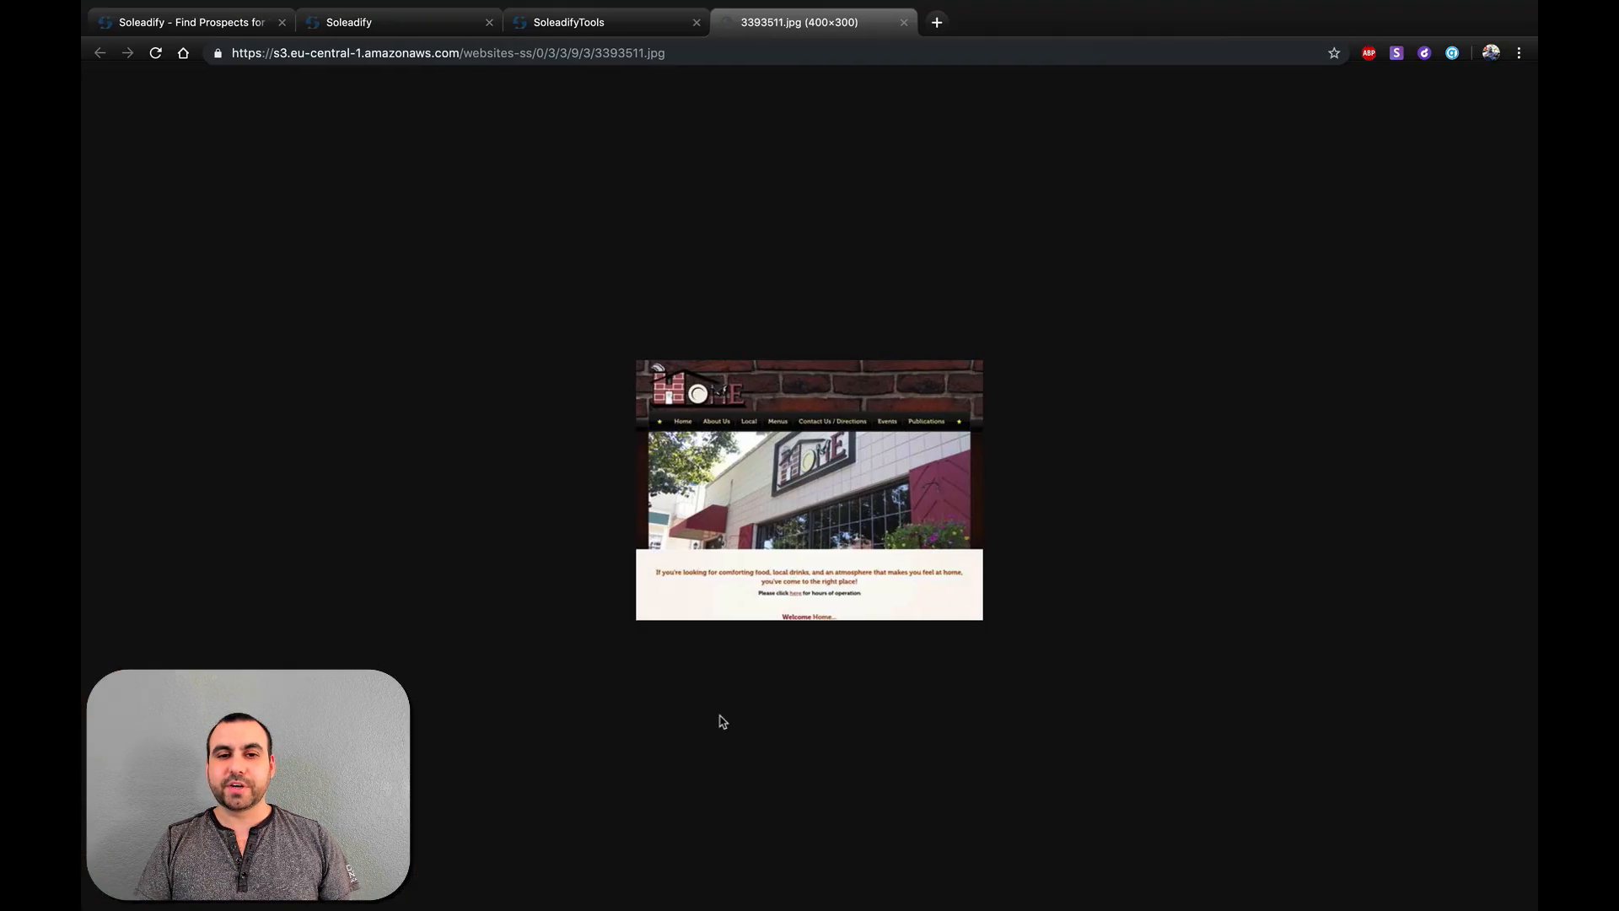
Return to the Soleadify lead finder results and look through the restaurant leads sample
left_click(558, 27)
left_click(394, 29)
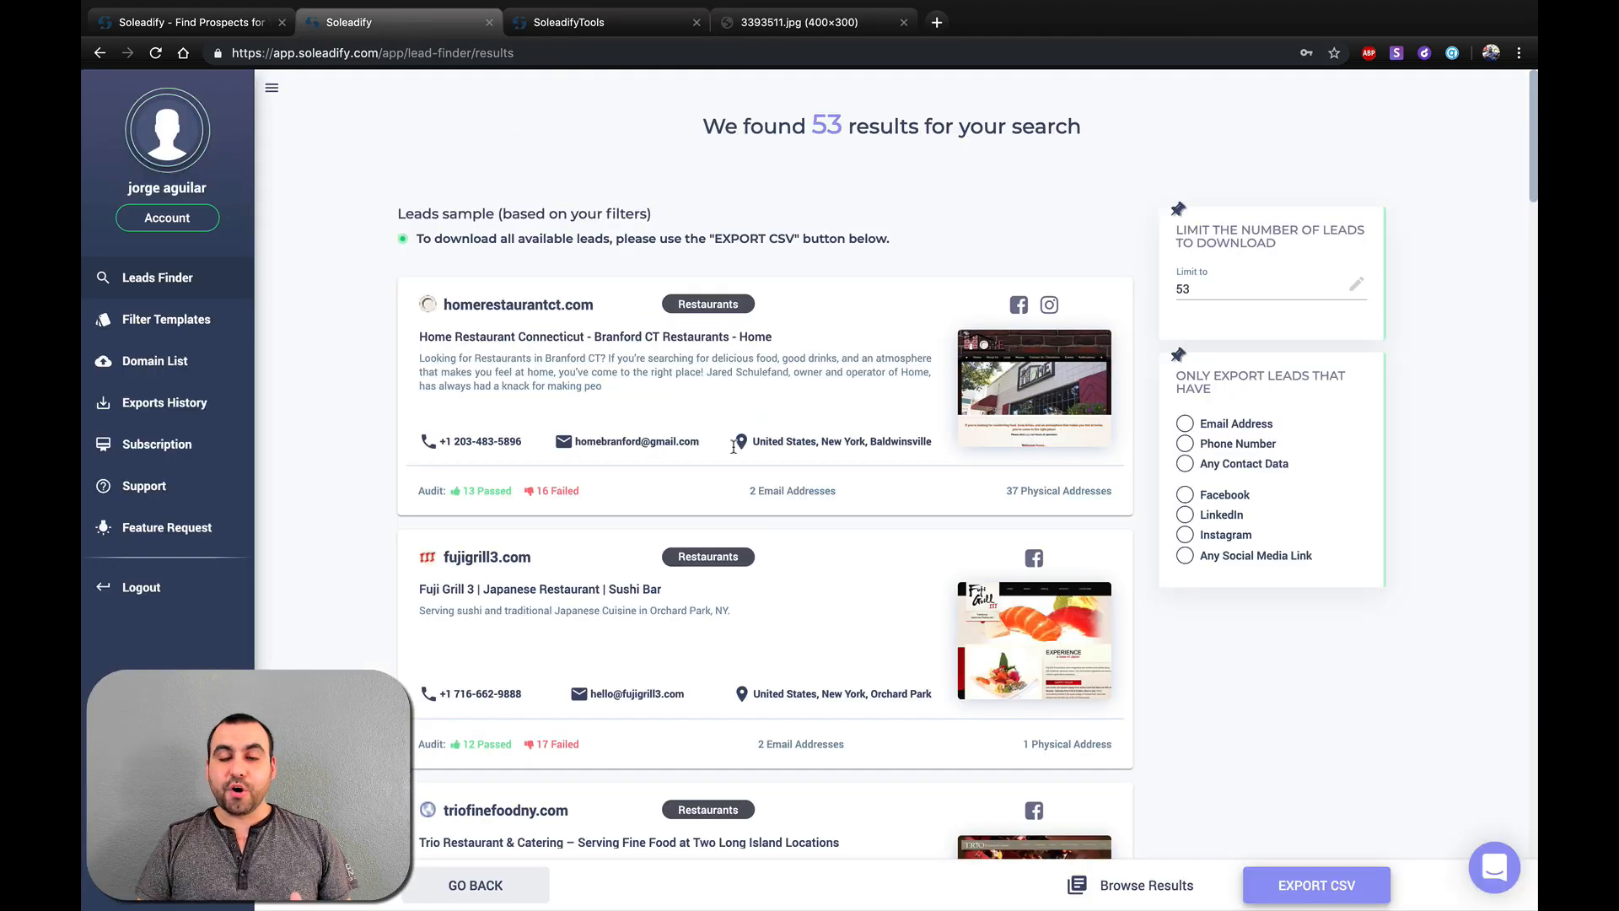
scroll(734, 447, "down", 15)
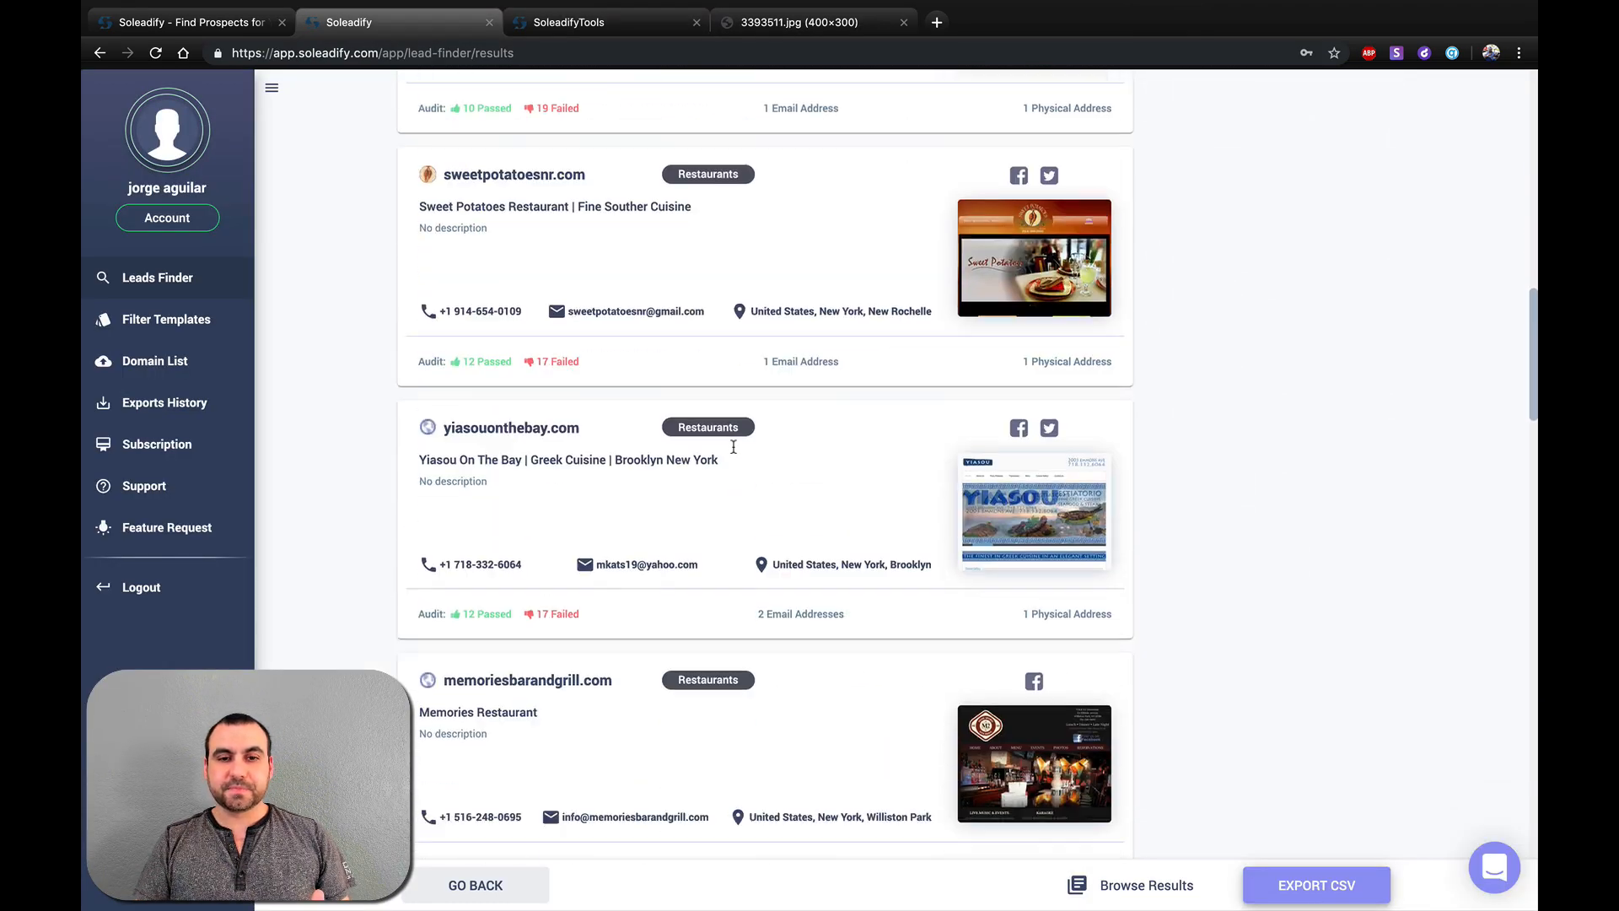
scroll(734, 447, "down", 15)
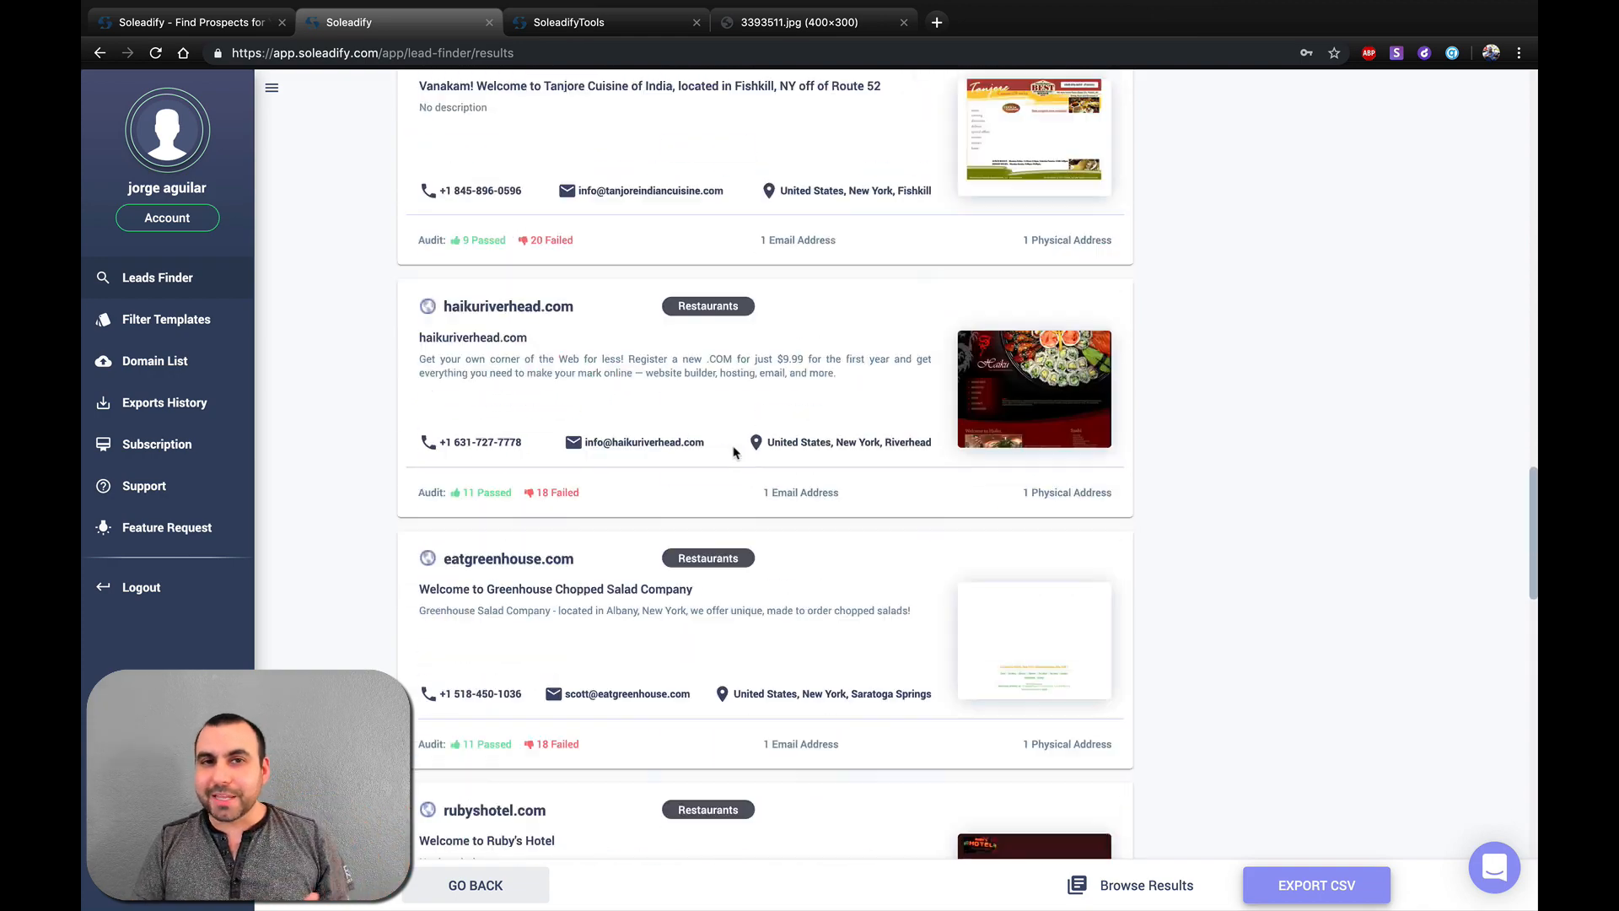
Return from the leads sample to the lead finder's filter form for New York restaurants
scroll(734, 453, "up", 6)
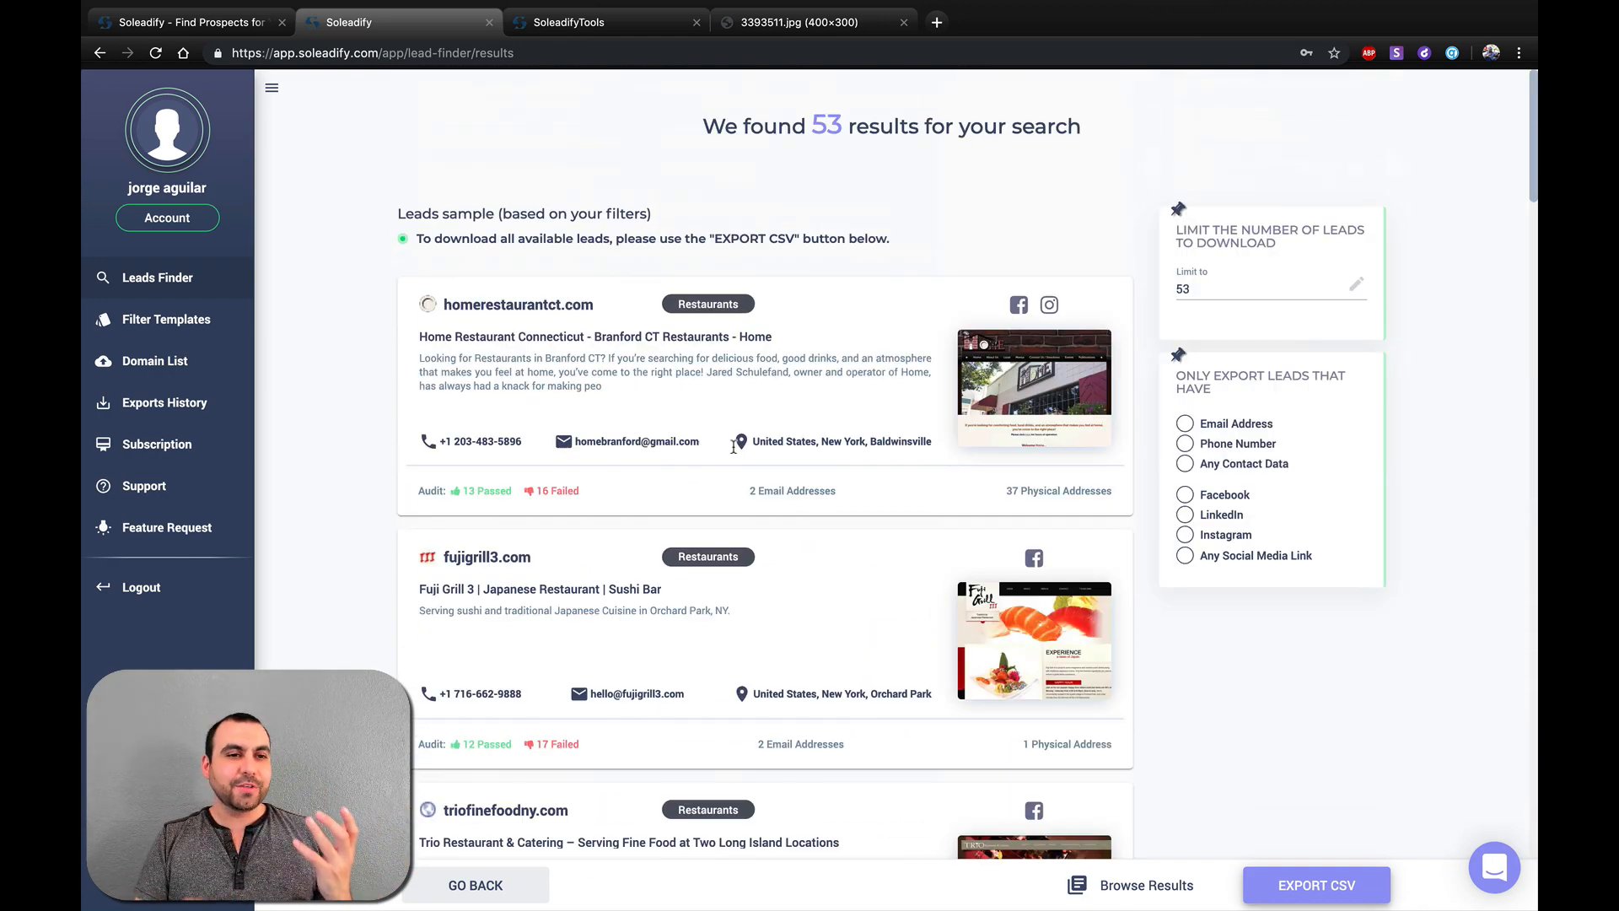
left_click(170, 282)
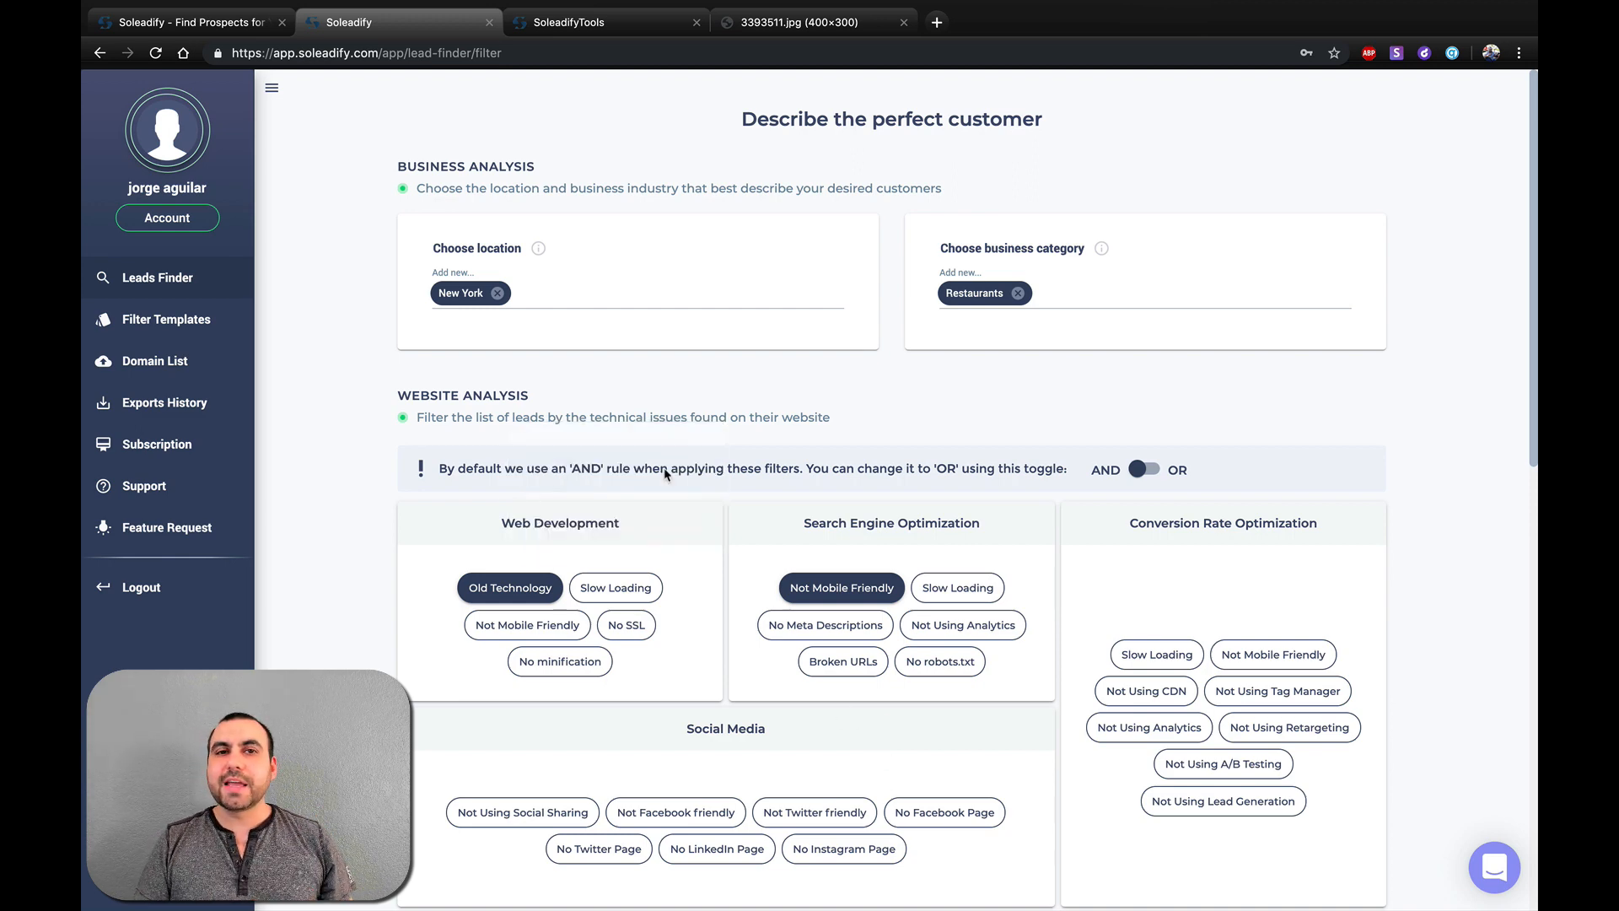
left_click(601, 294)
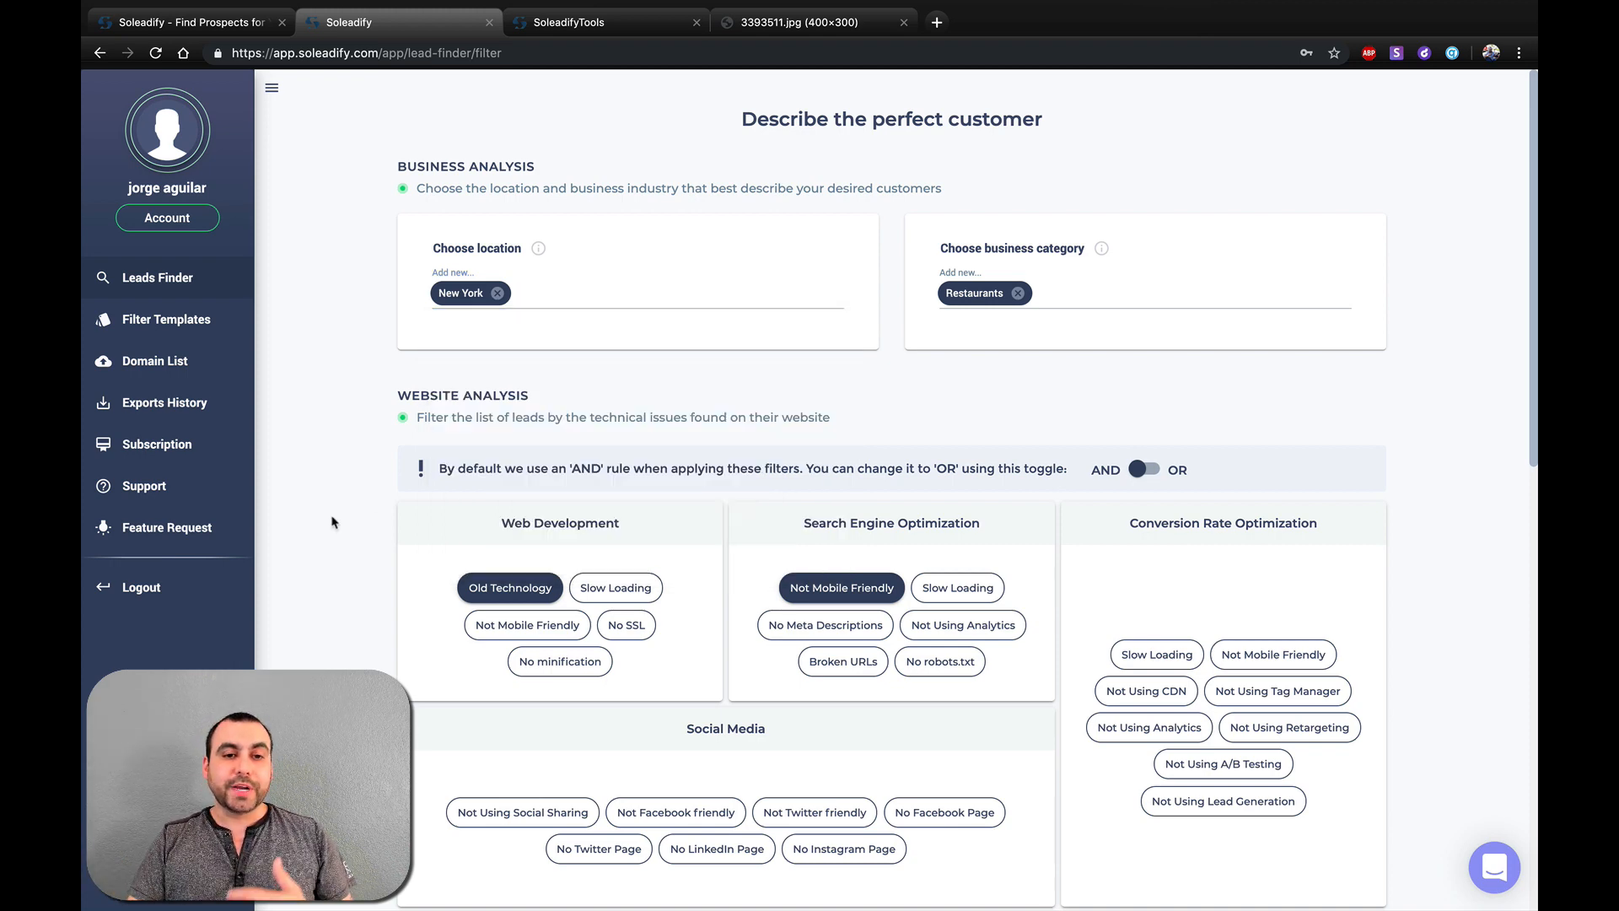
Save the current filters as a template named "test" with the description "test for video" and a medium blue background
scroll(582, 810, "down", 10)
left_click(654, 833)
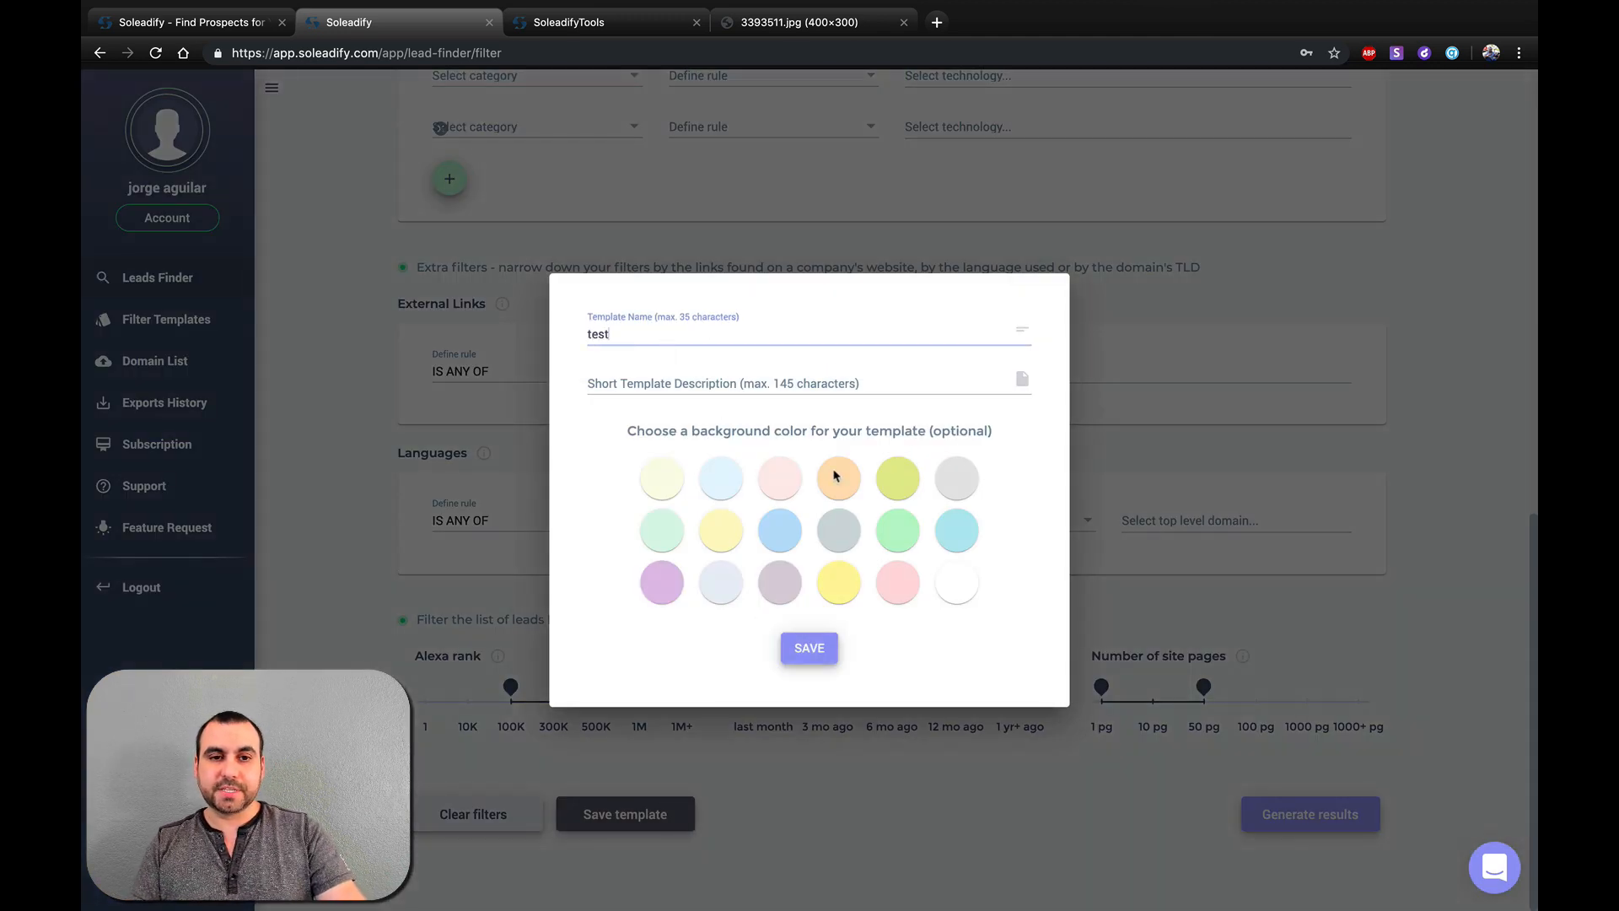
left_click(780, 529)
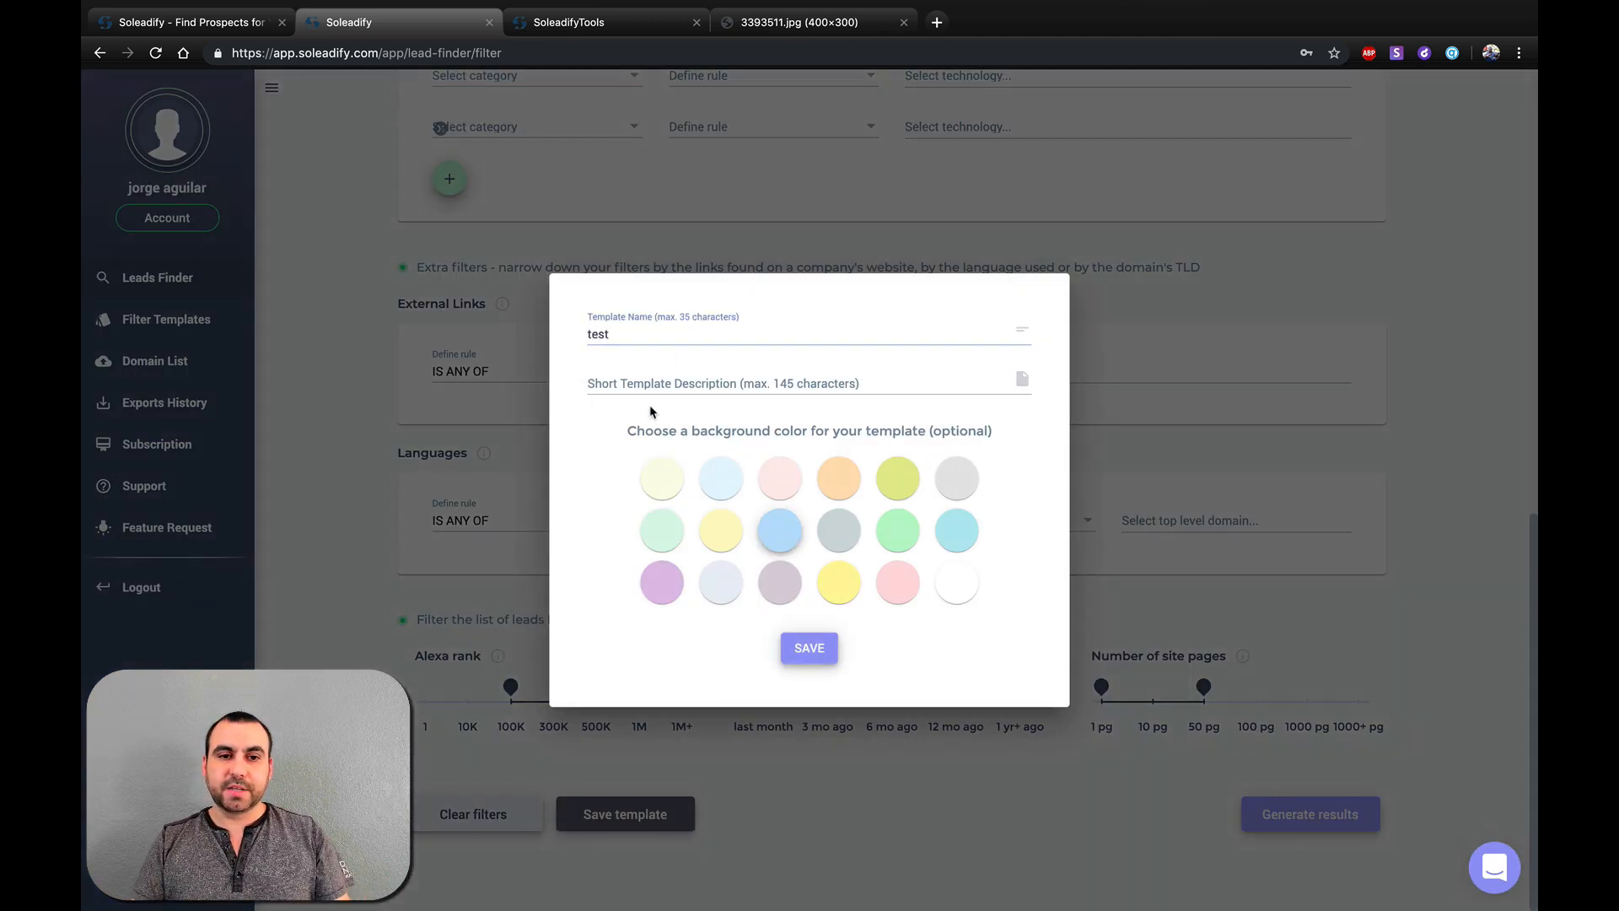
left_click(681, 380)
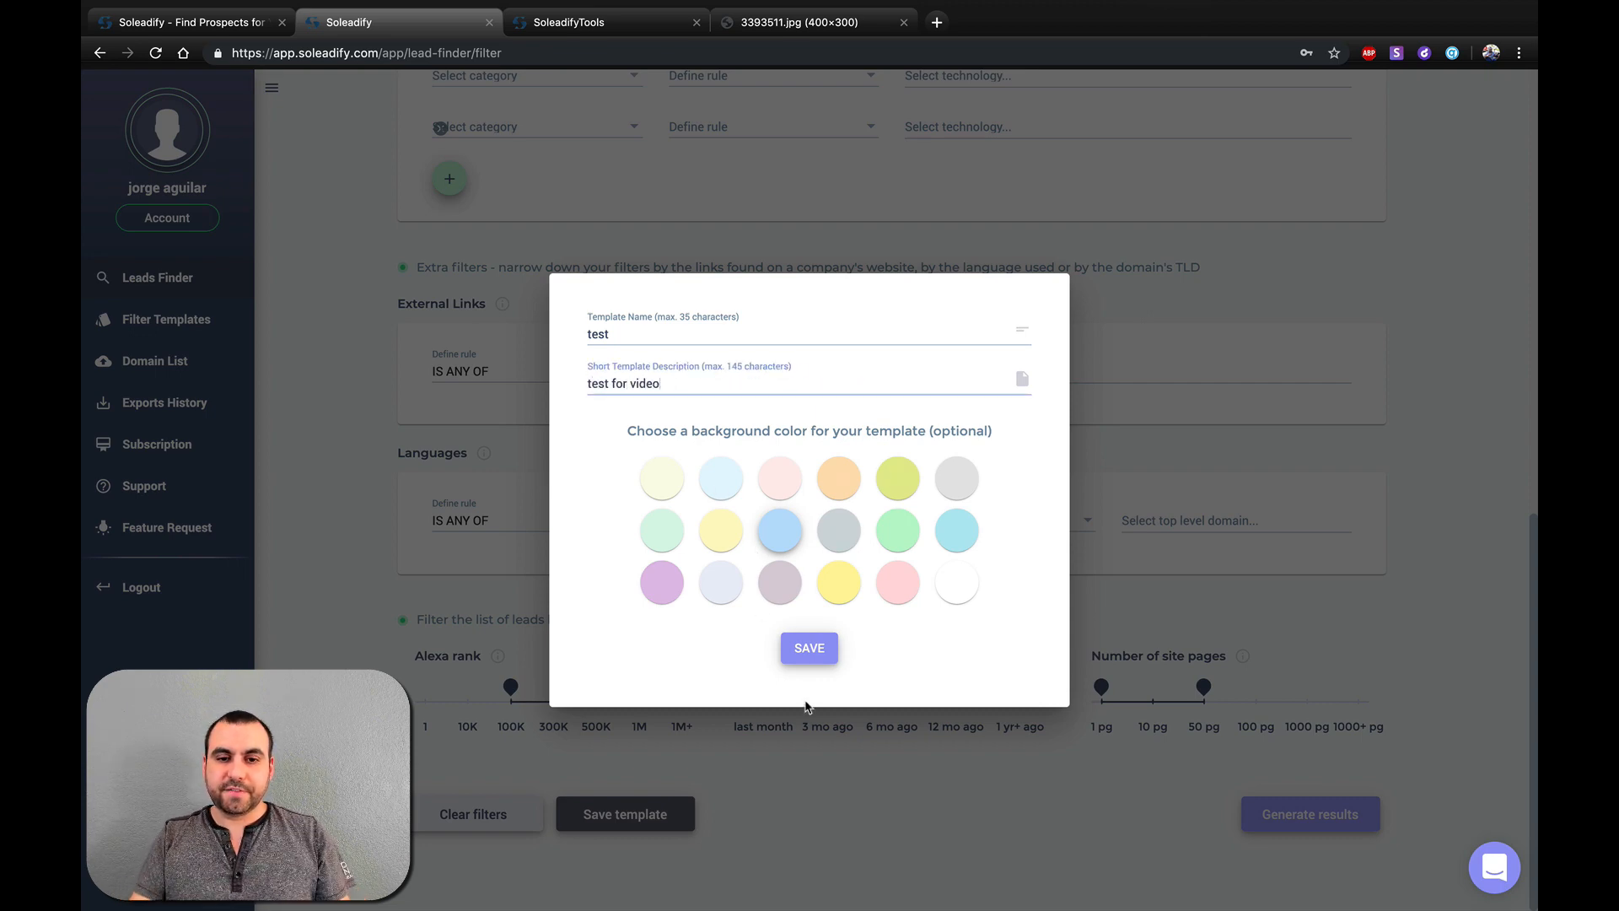
left_click(824, 653)
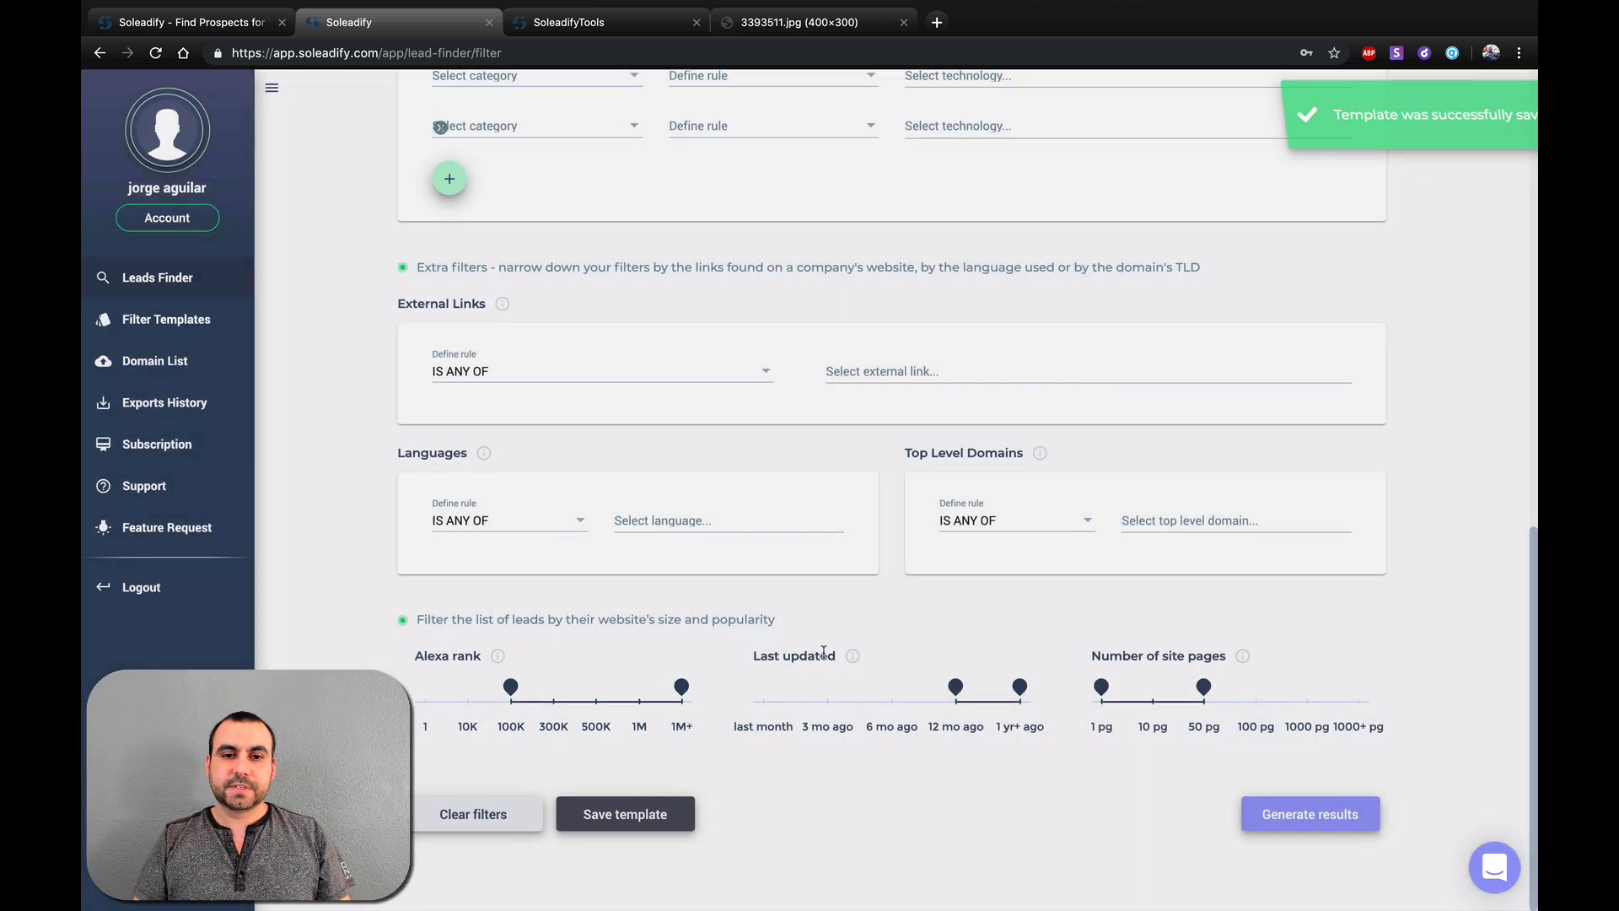
View the saved filter templates and the page for uploading your own list of domains
left_click(178, 325)
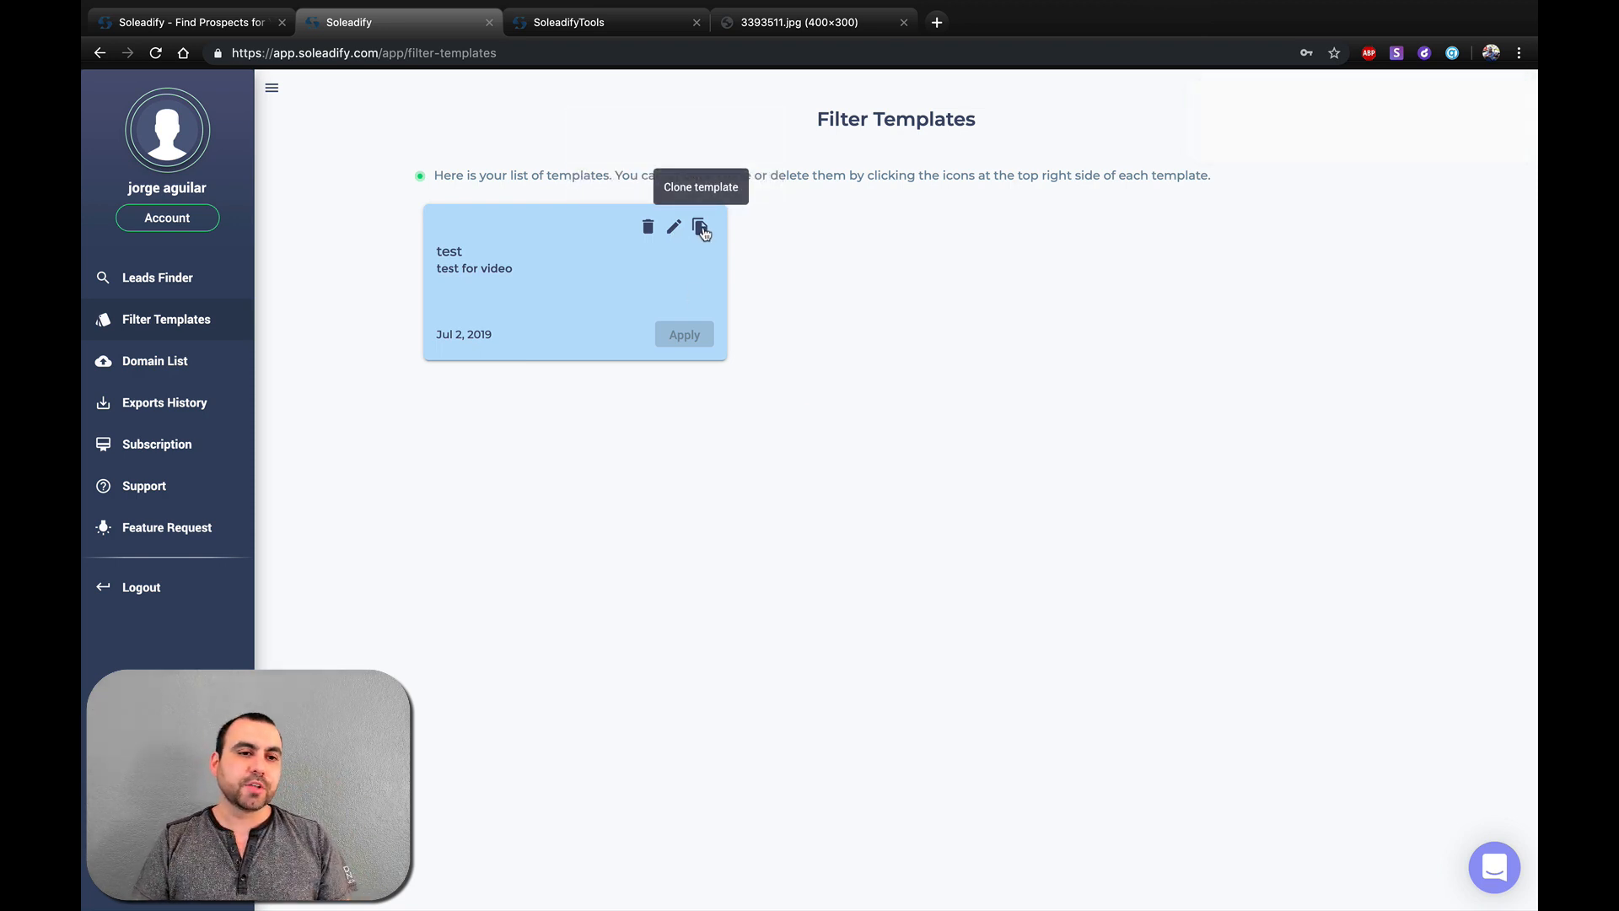
left_click(165, 362)
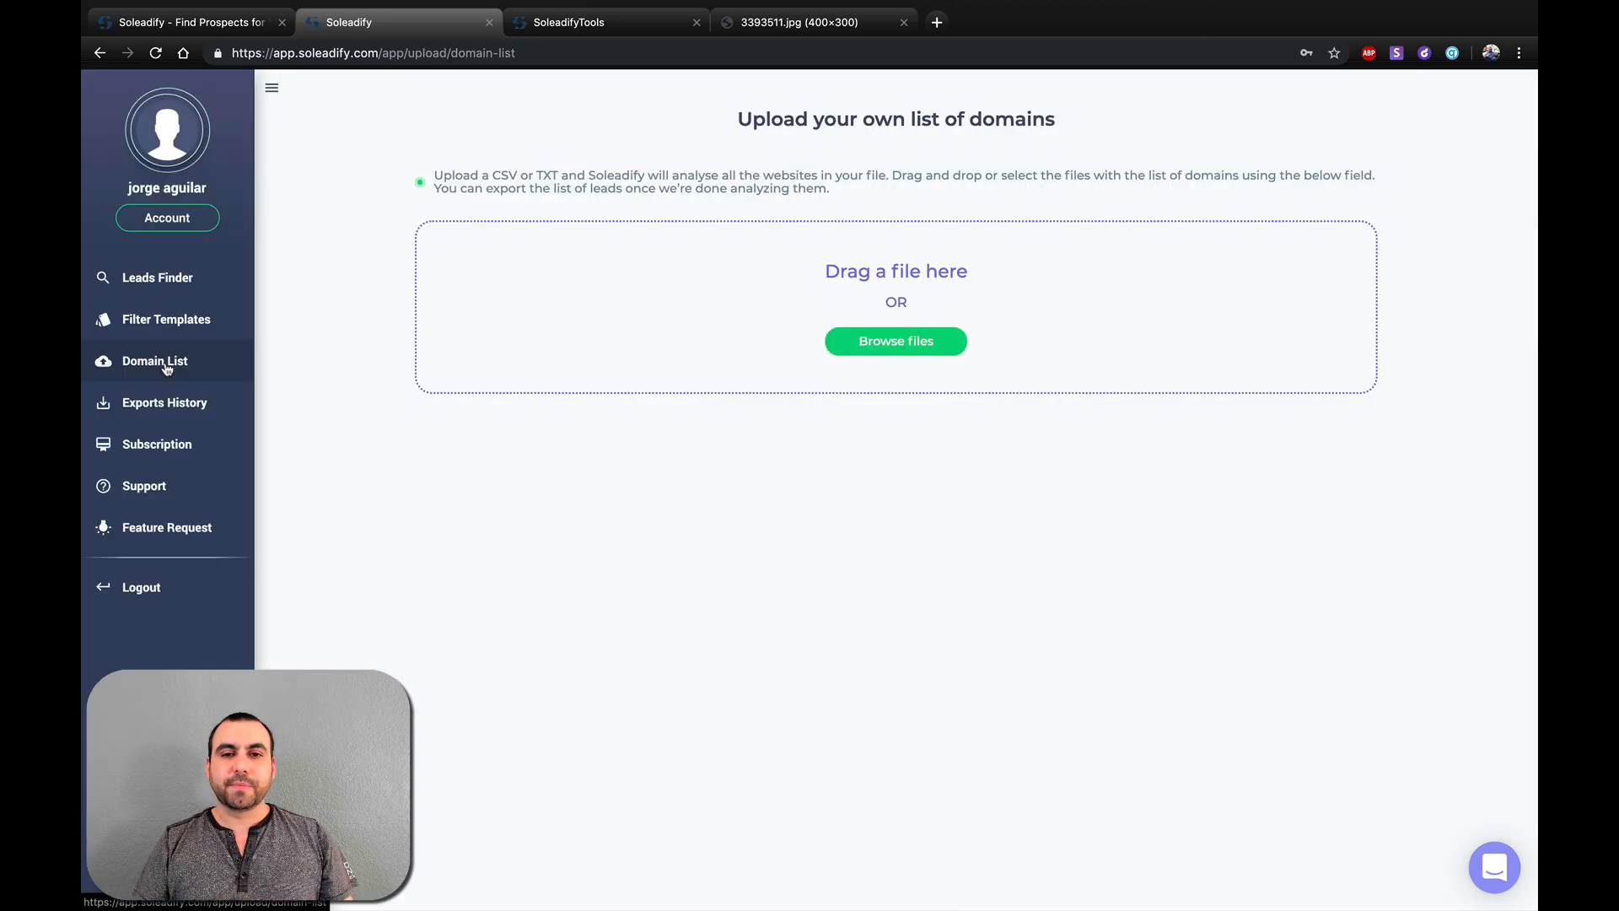
left_click_drag(736, 119, 1053, 119)
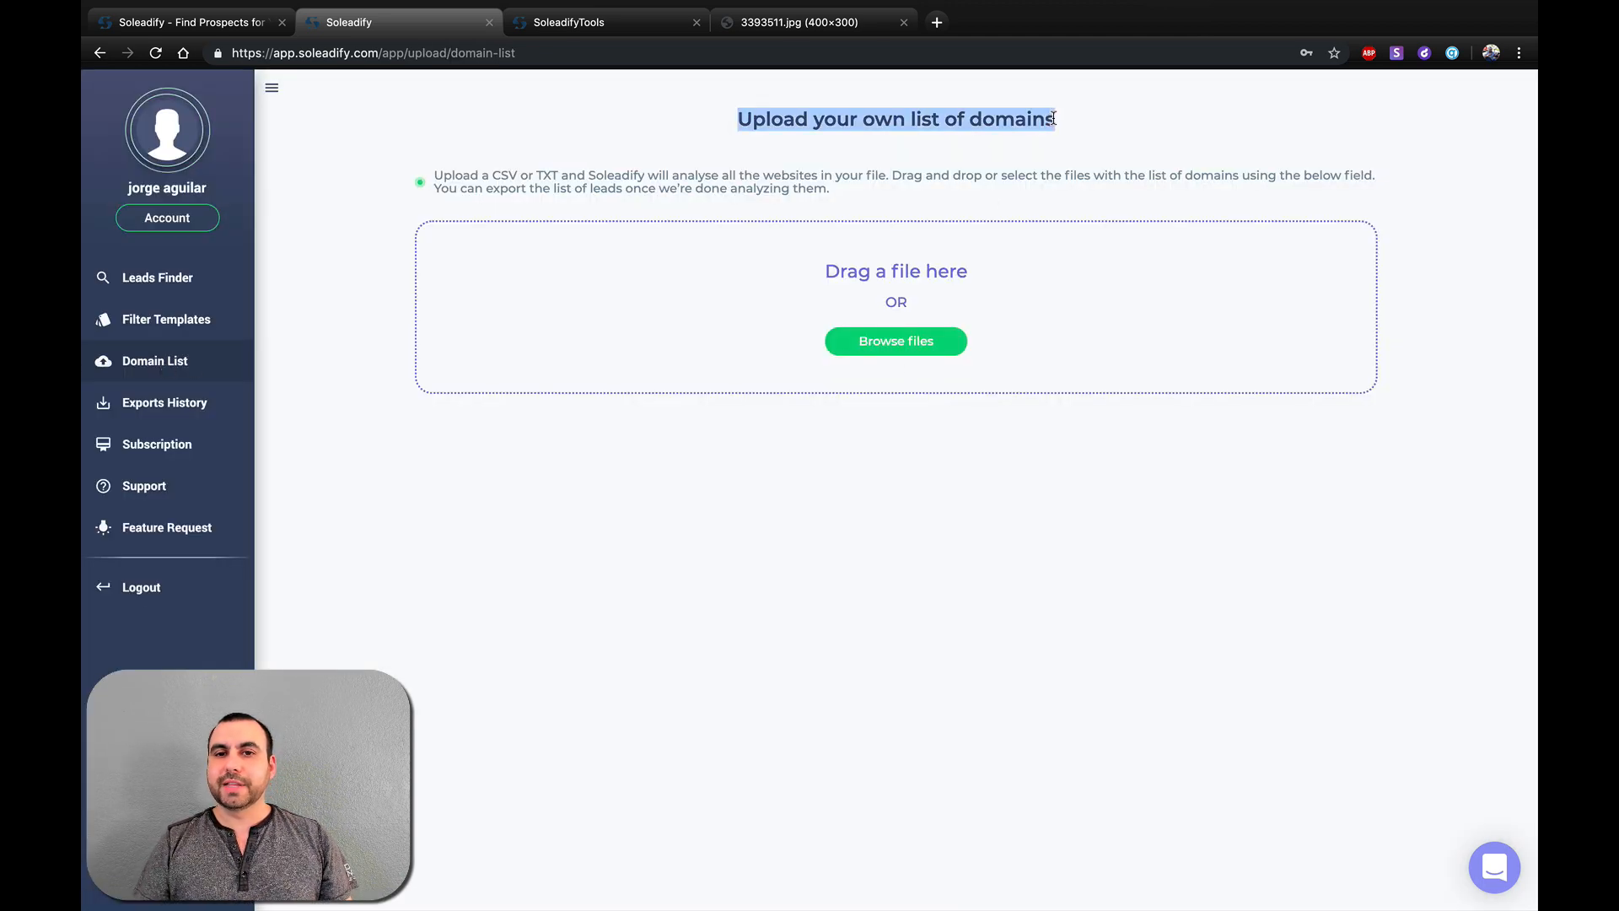
left_click(1055, 125)
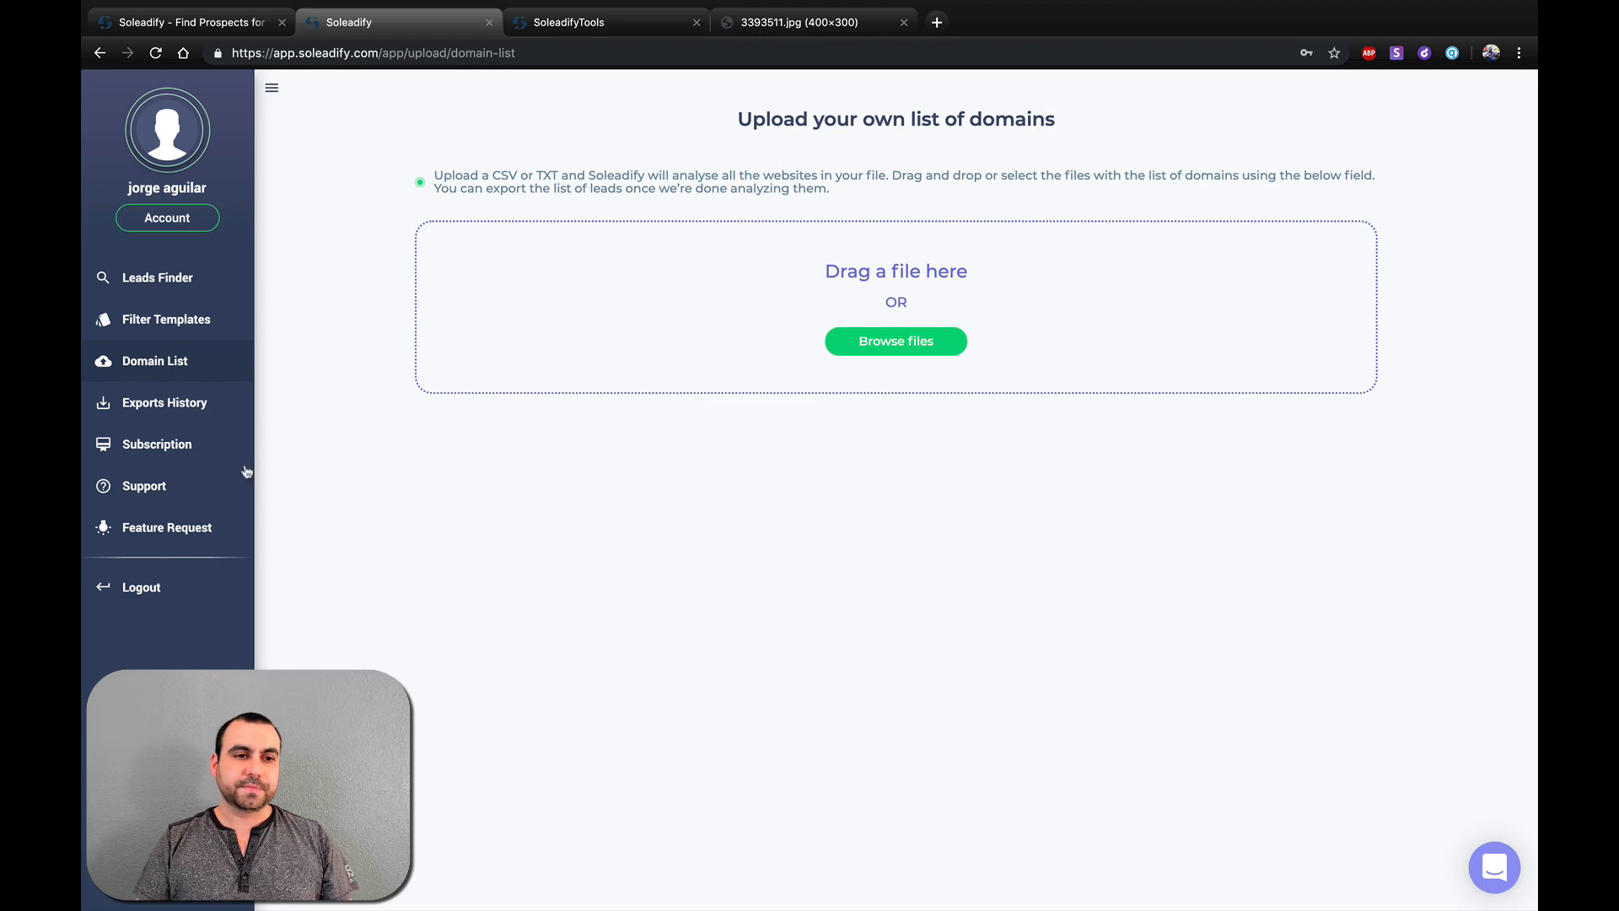
Look through the exports history, the subscription details and the support page
left_click(178, 406)
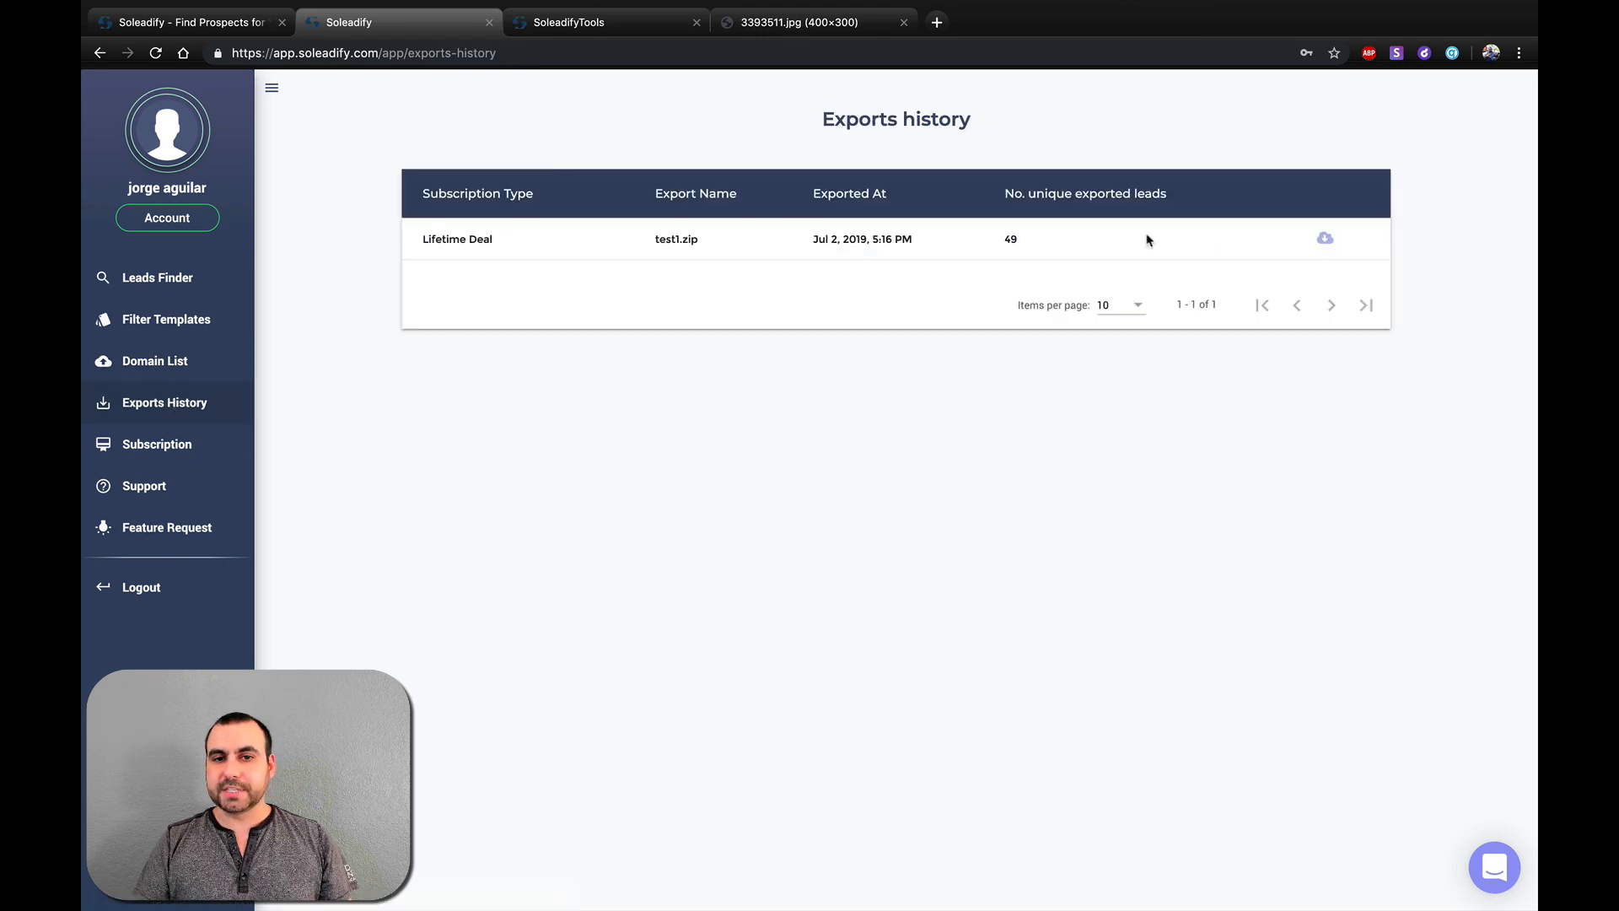
left_click(172, 447)
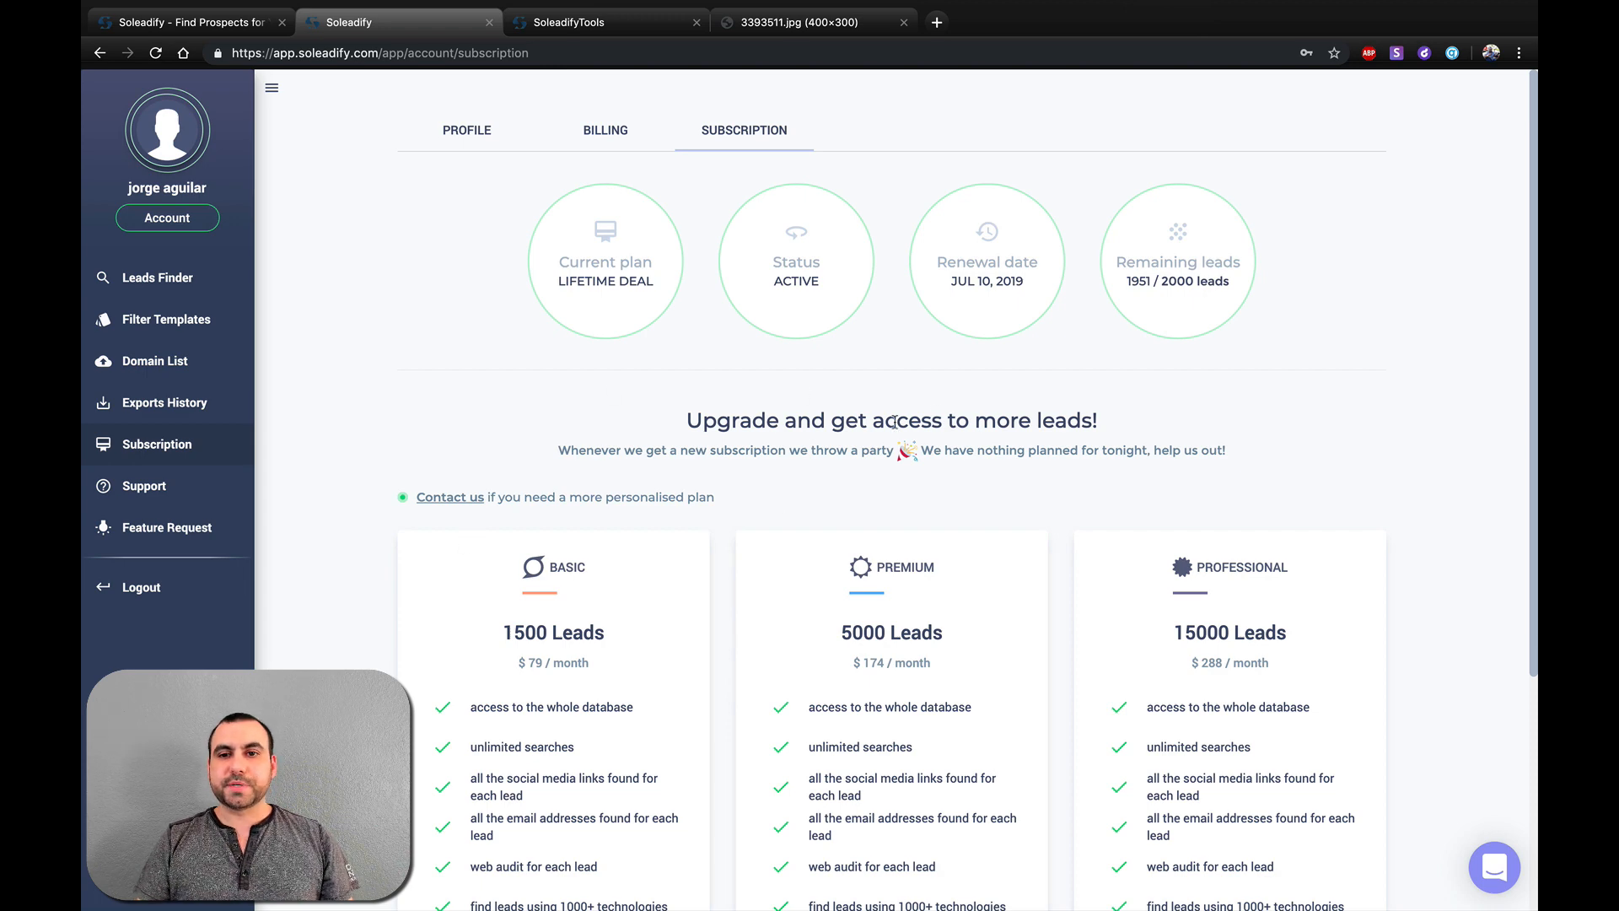
left_click(161, 488)
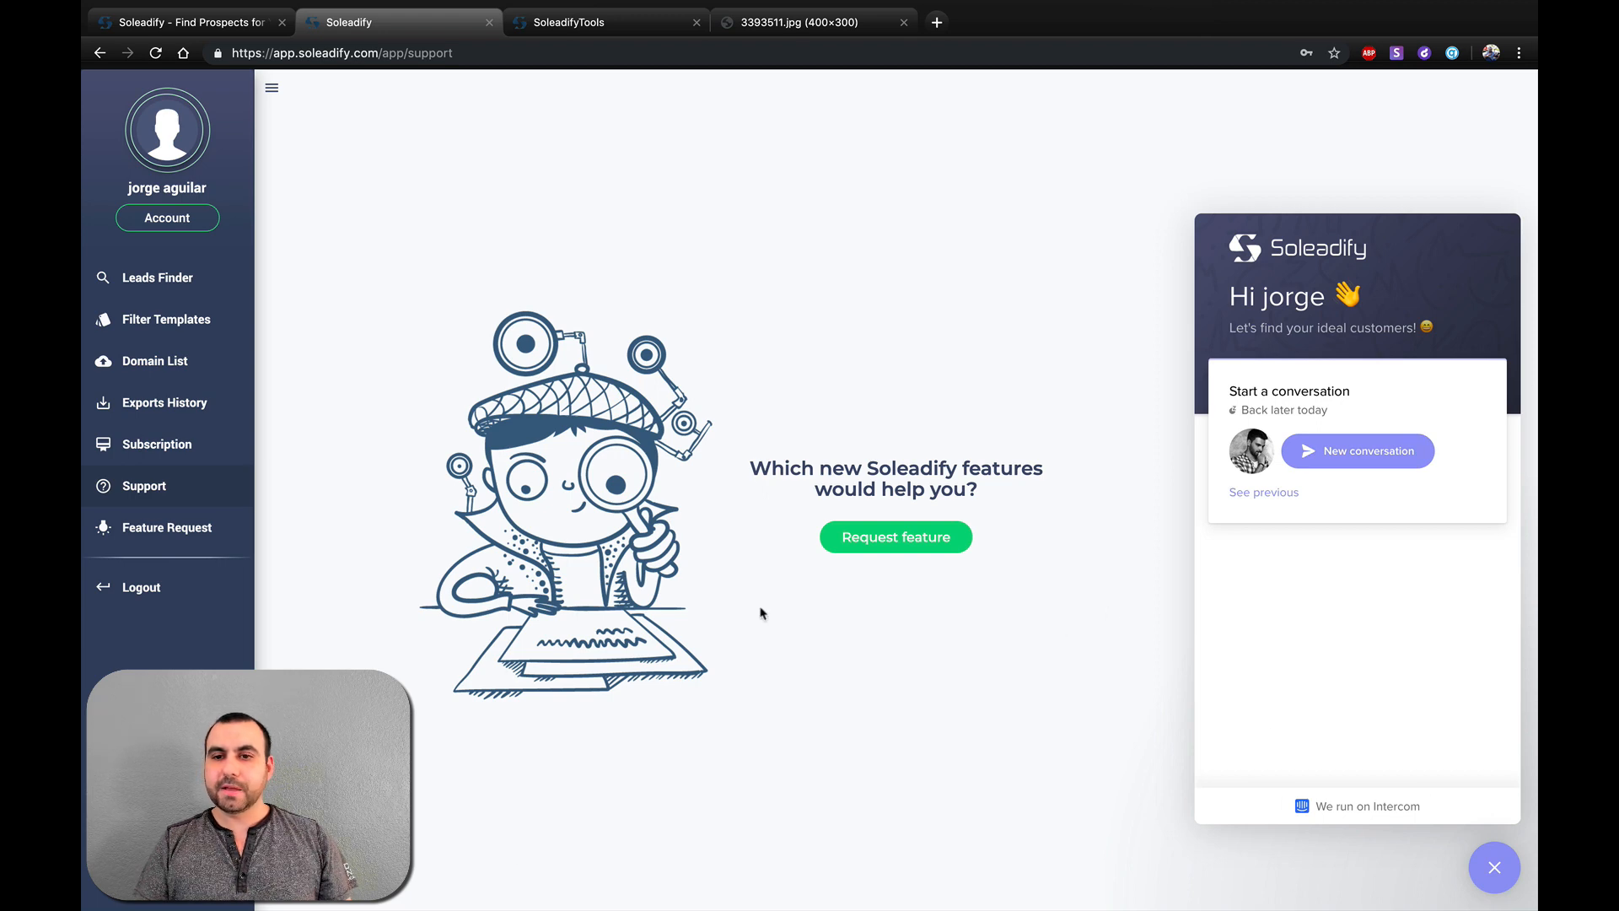
Open the feature request board and examine the roadmap's in-progress, forever in progress and completed items
left_click(165, 528)
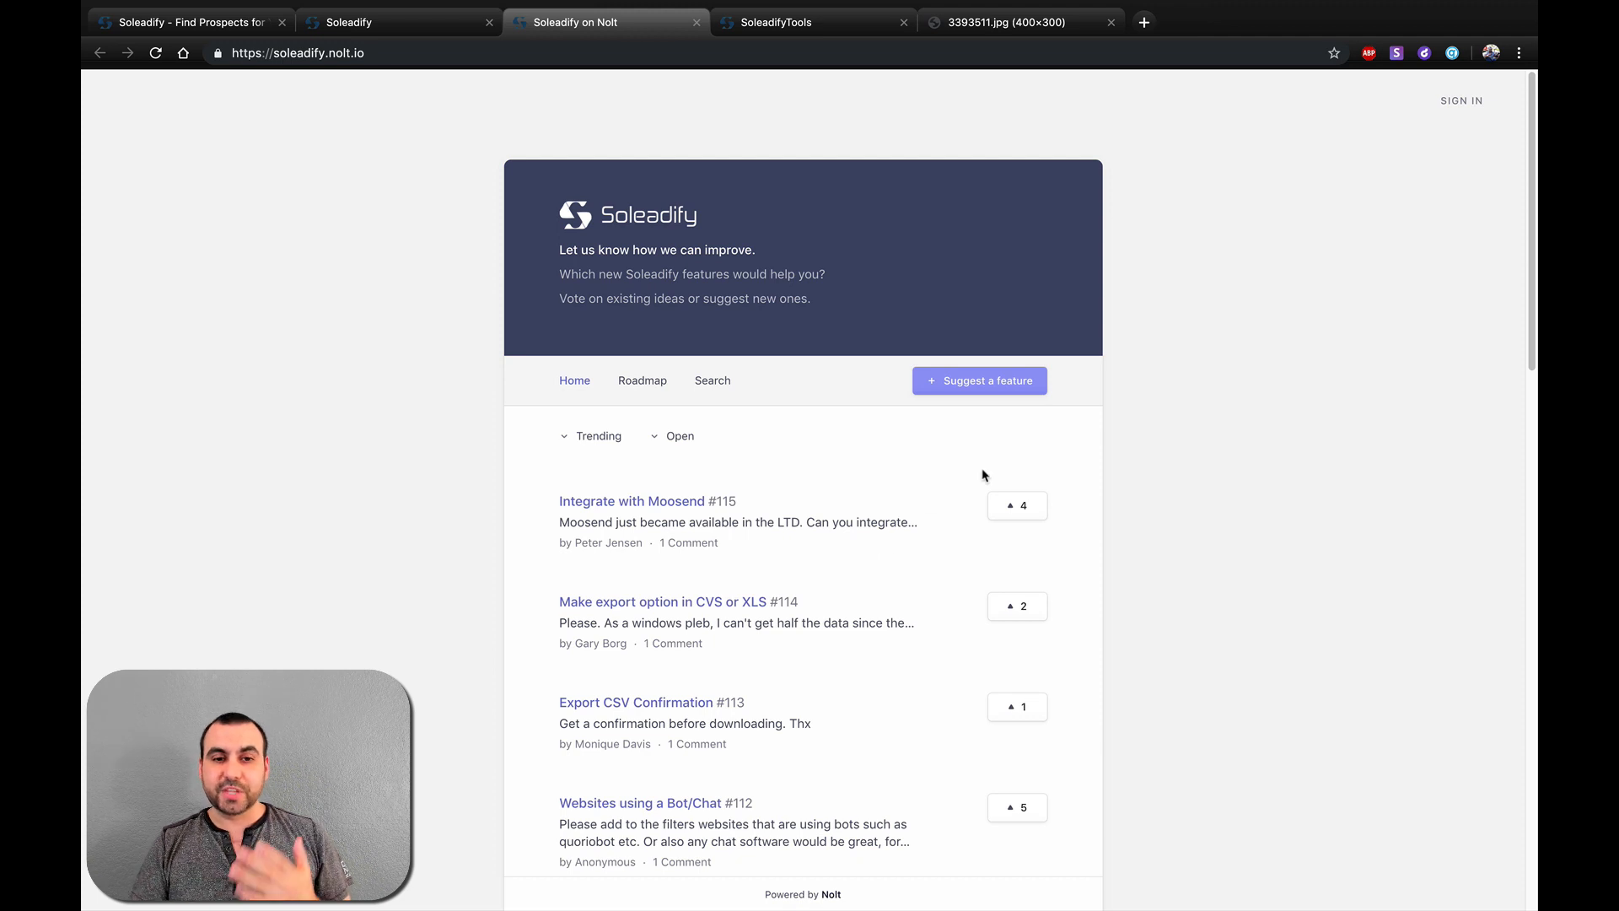
left_click(635, 384)
scroll(773, 565, "down", 3)
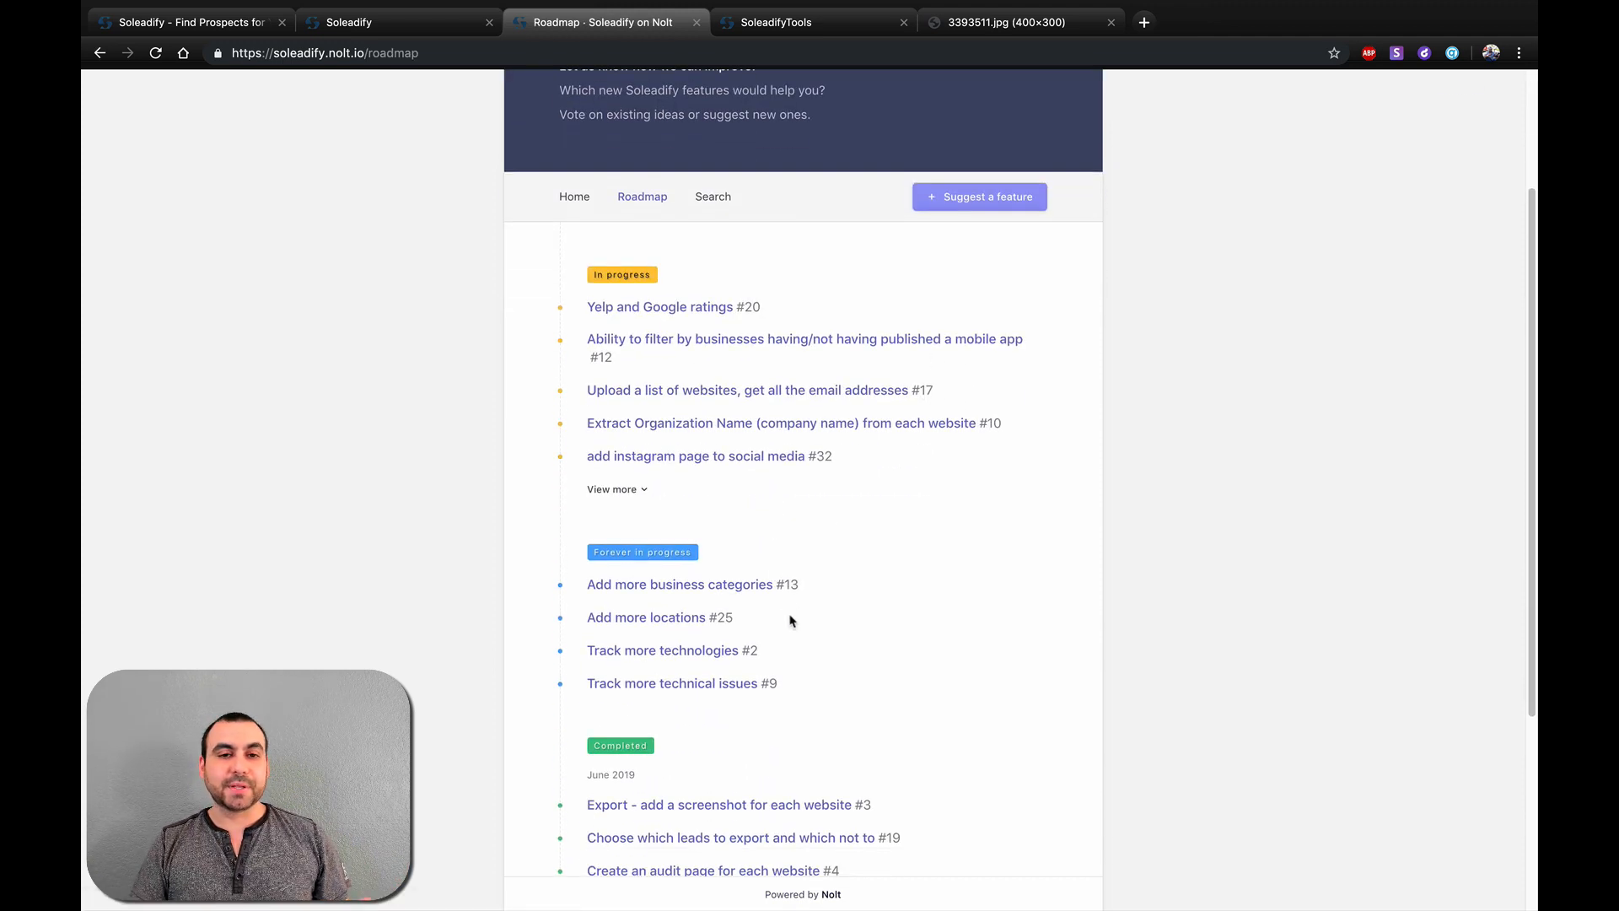
scroll(802, 619, "down", 3)
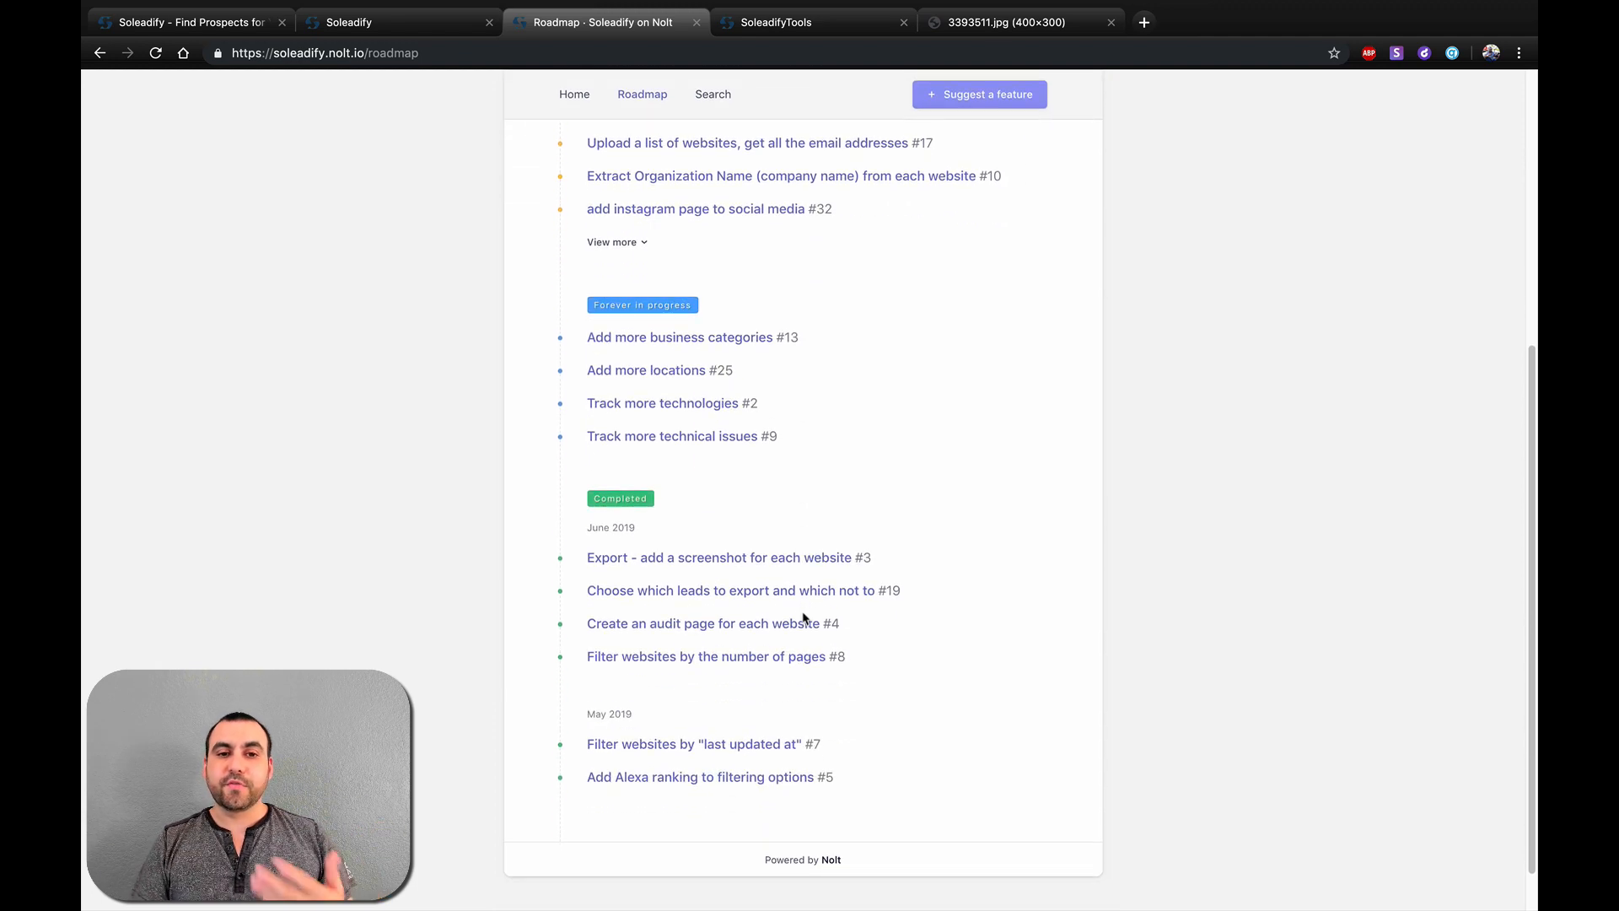
scroll(730, 568, "down", 1)
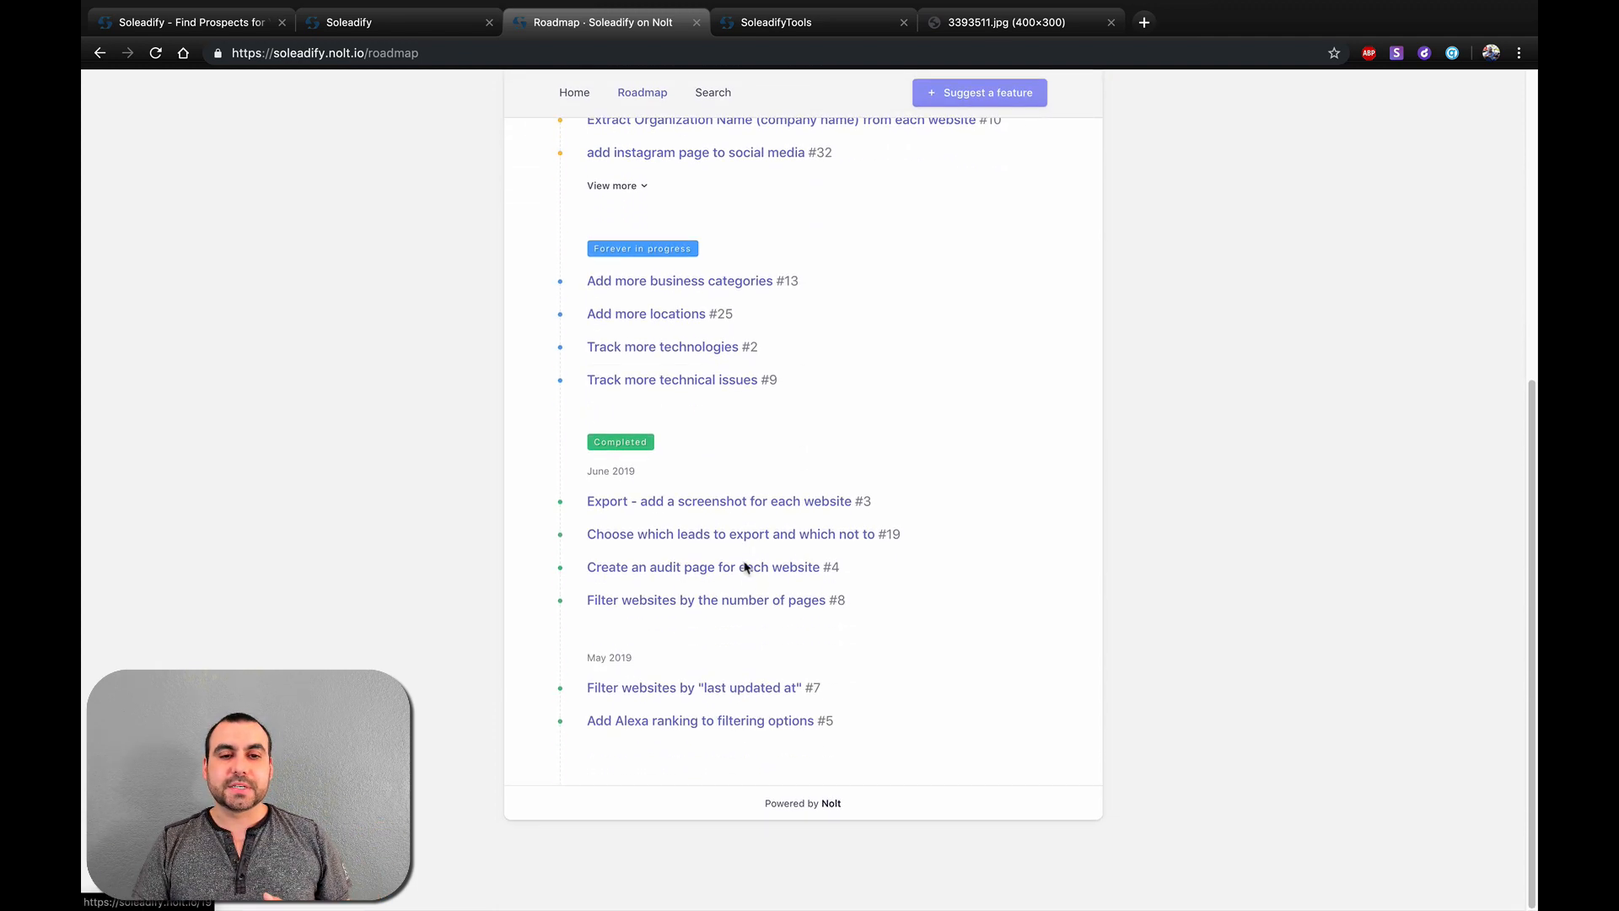
scroll(666, 649, "up", 1)
scroll(675, 679, "up", 7)
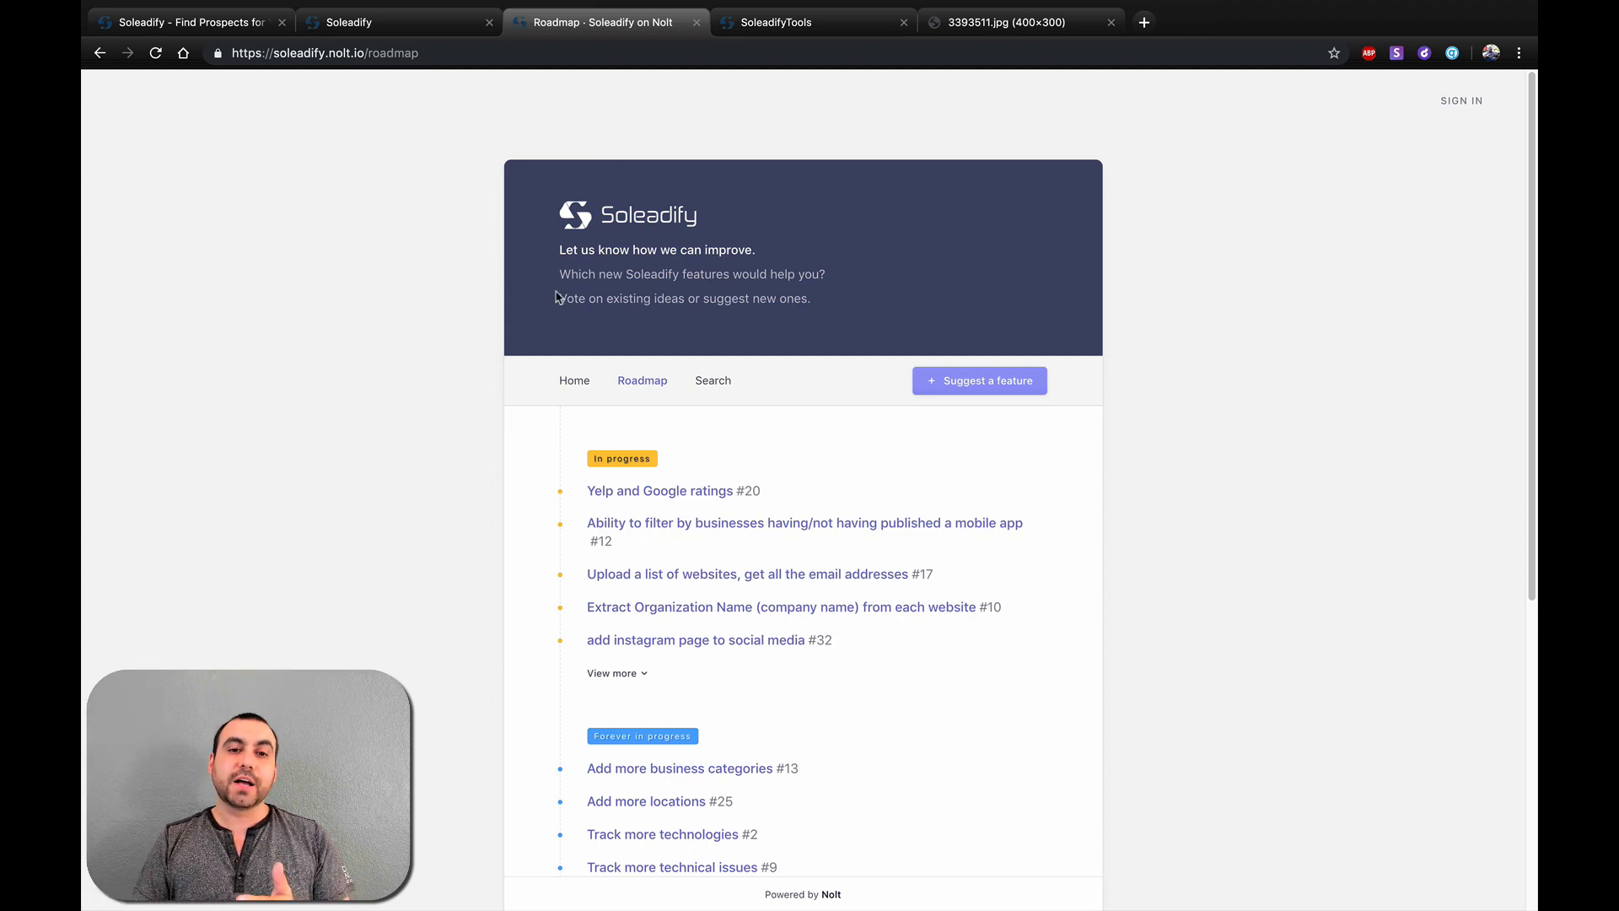
Return to the Soleadify app, briefly reopen the feature request board, and go back to the lead finder's filter form
left_click(413, 30)
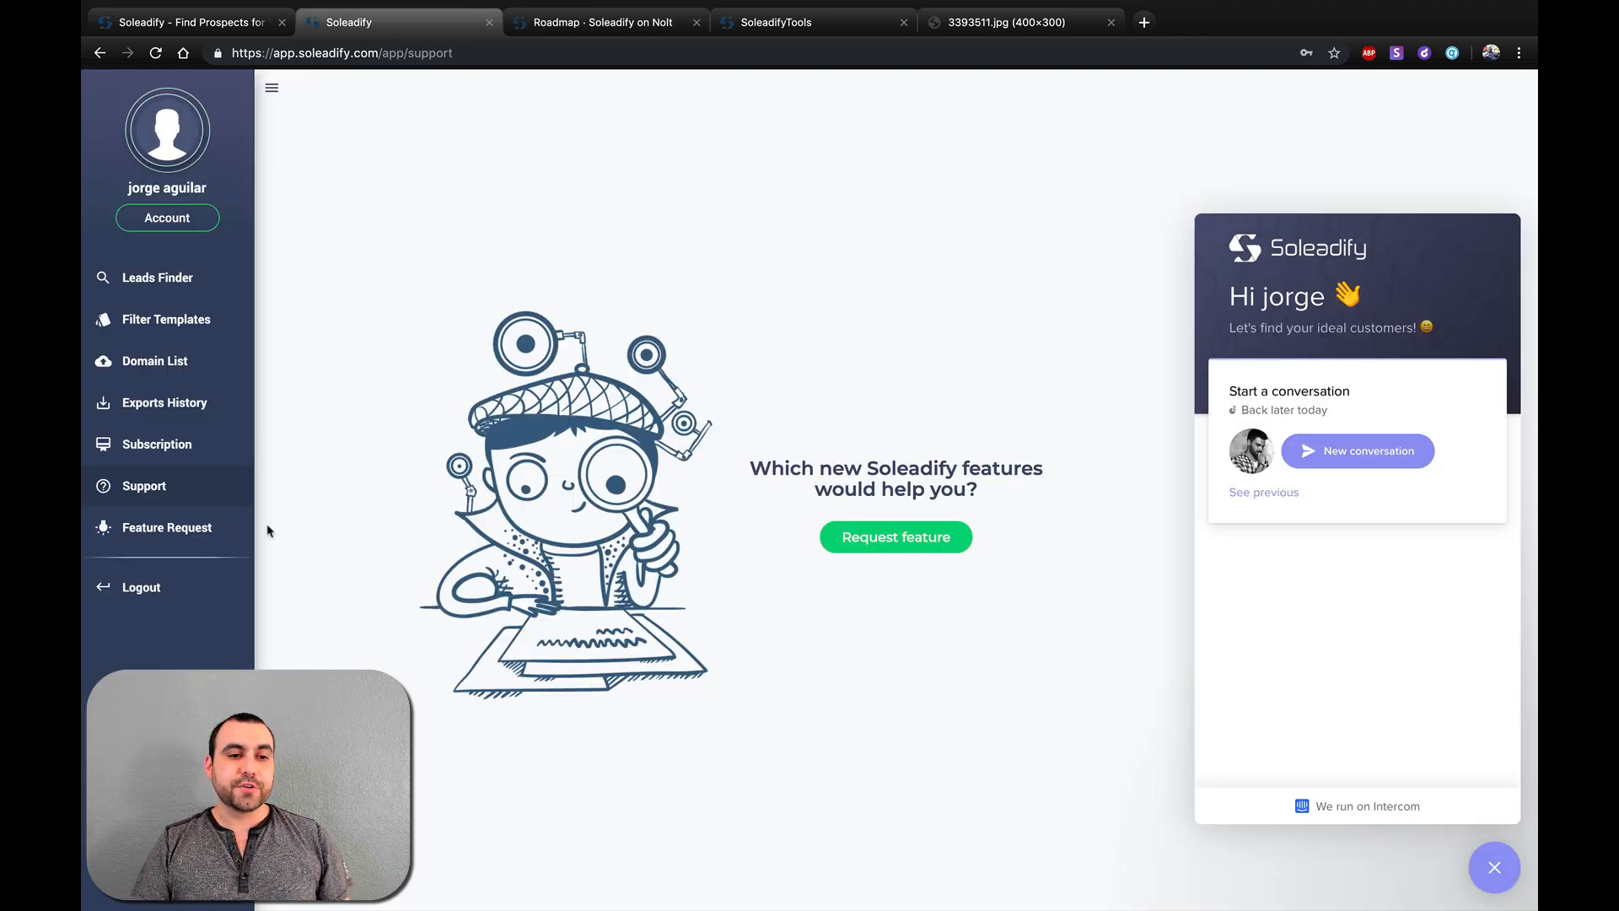
left_click(166, 528)
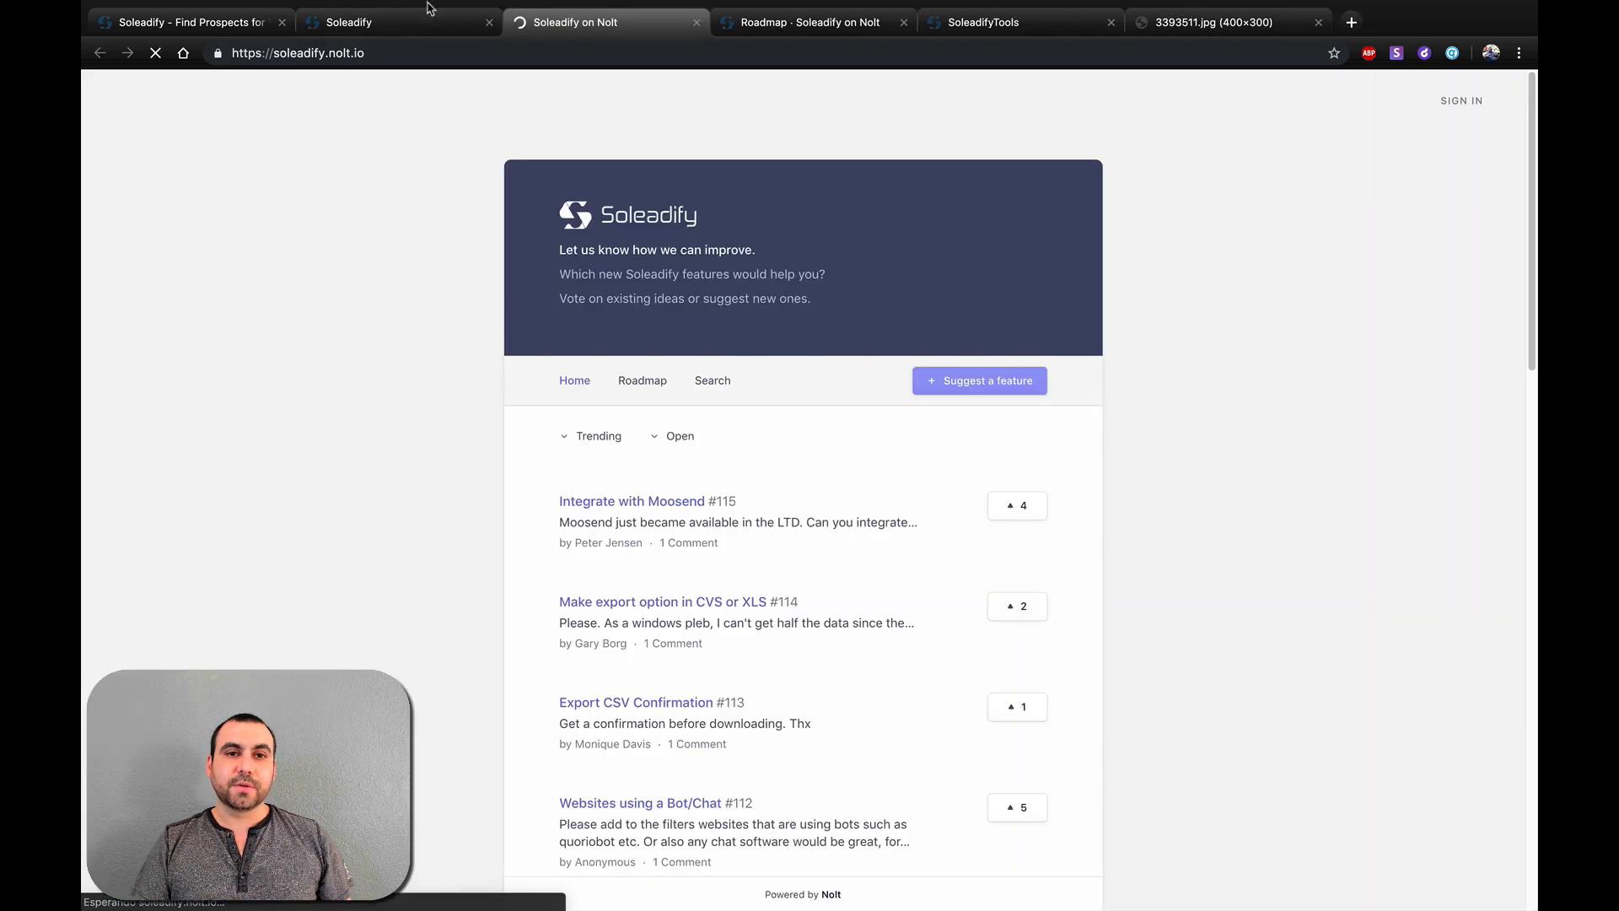
key("ctrl+shift+Tab")
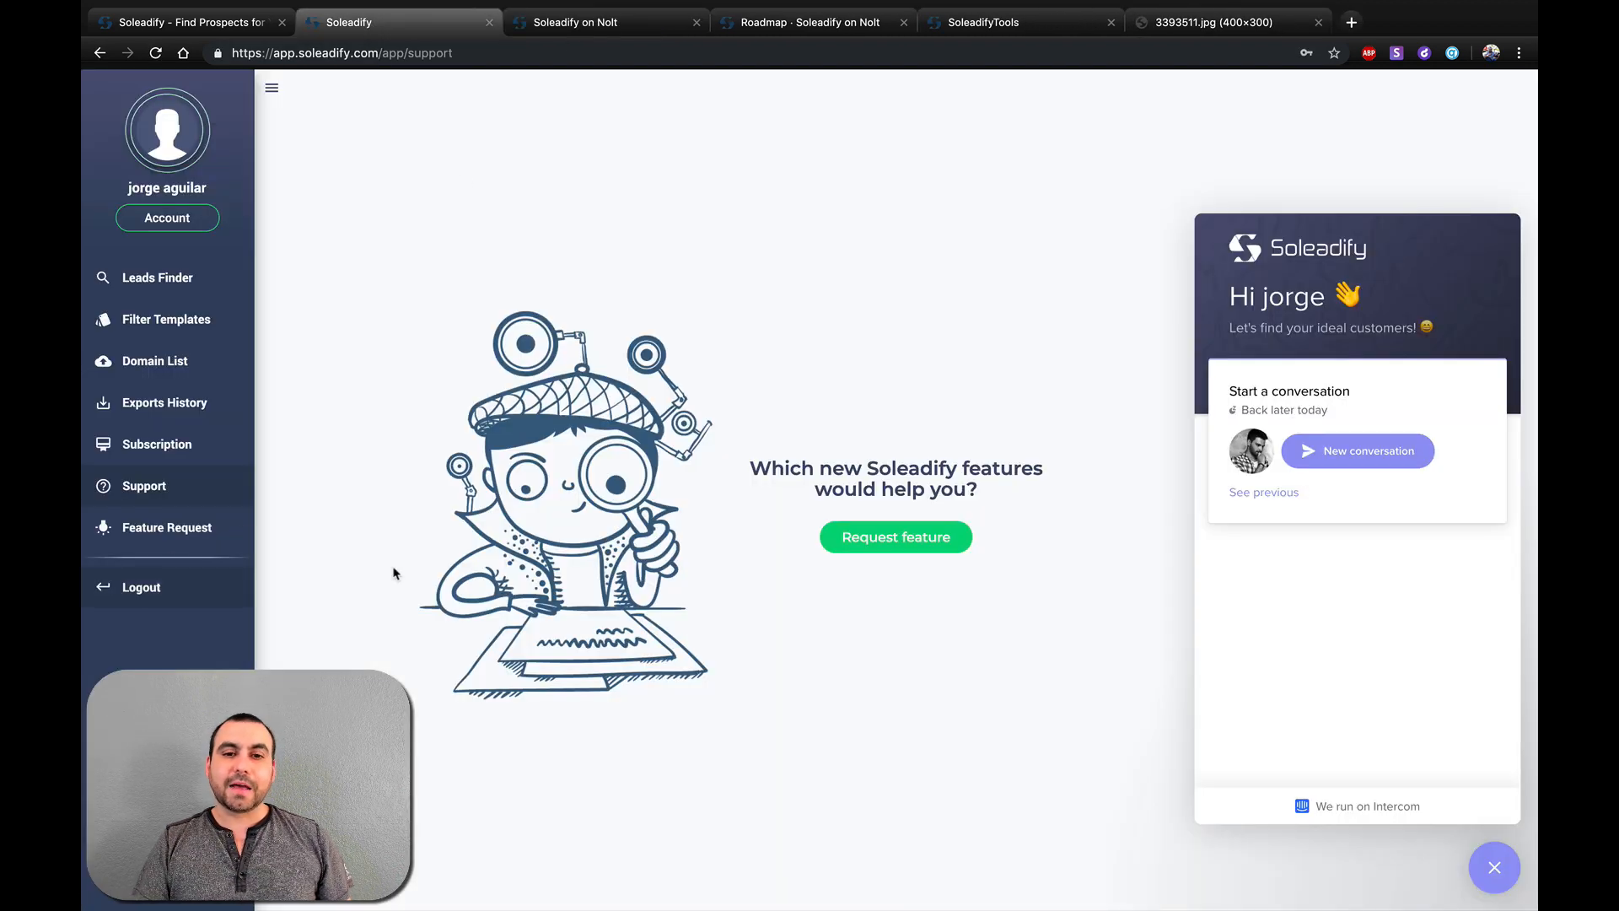
left_click(158, 278)
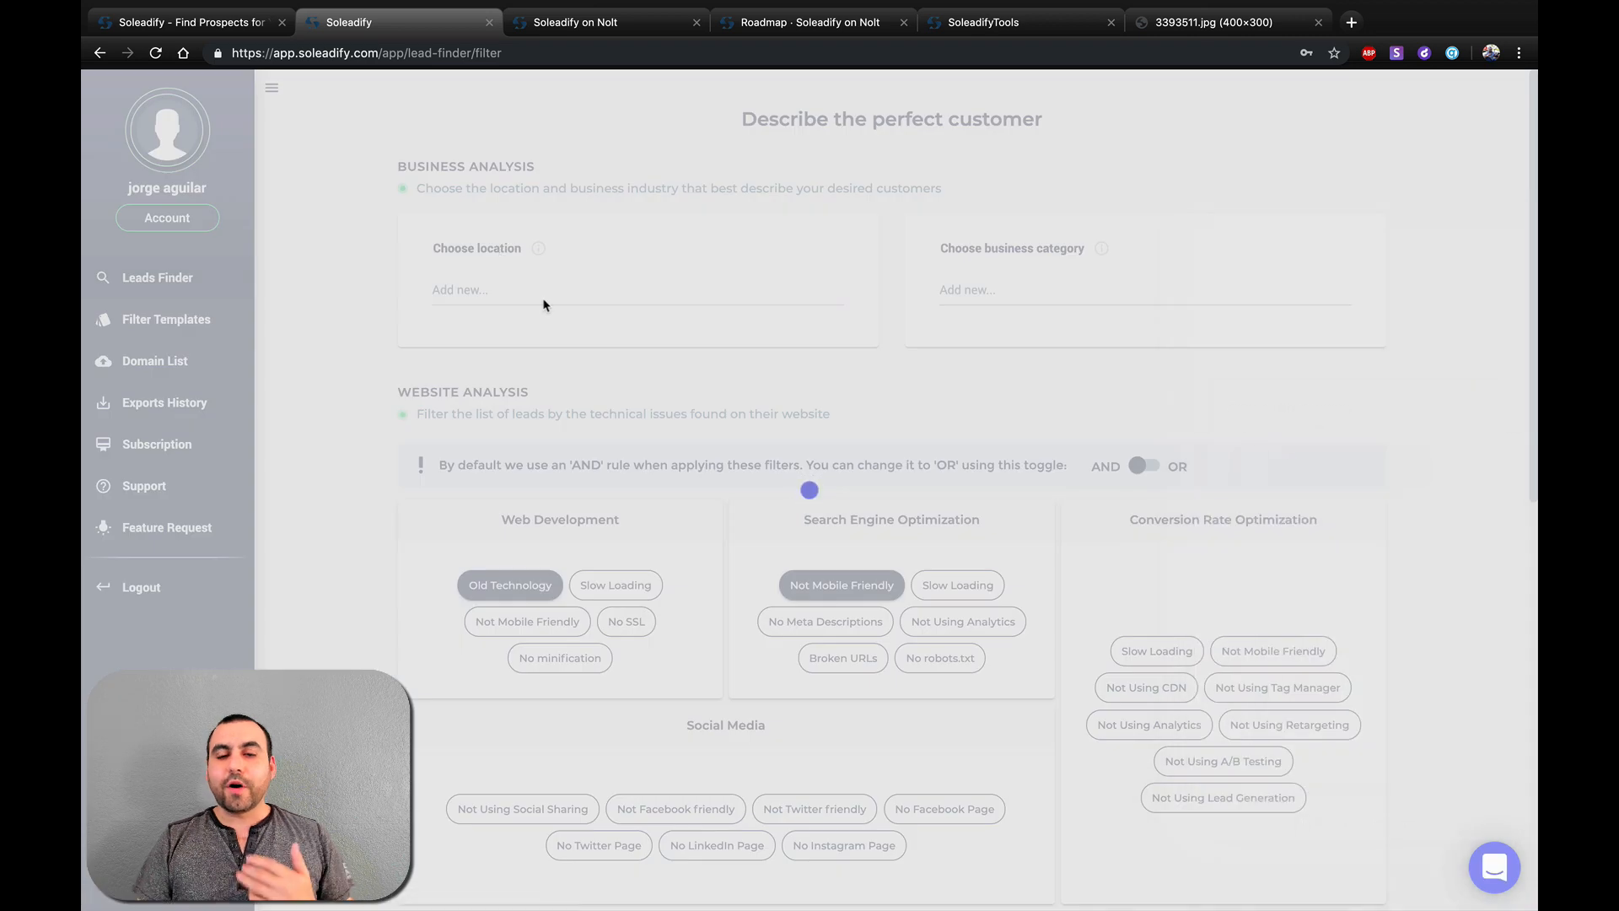
mouse_move(544, 306)
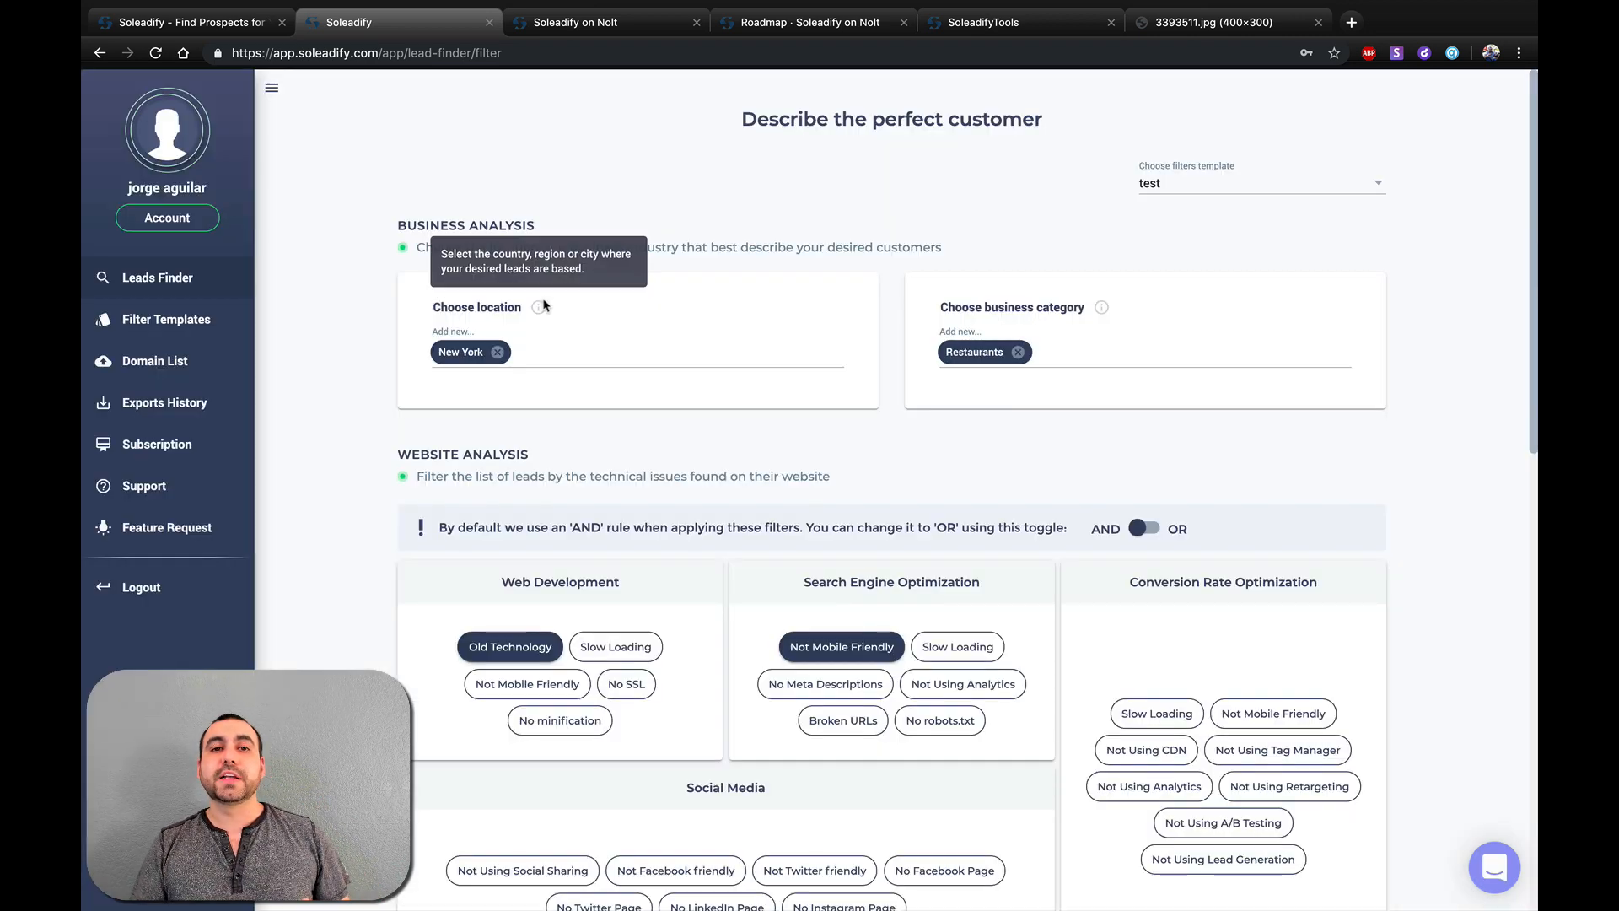